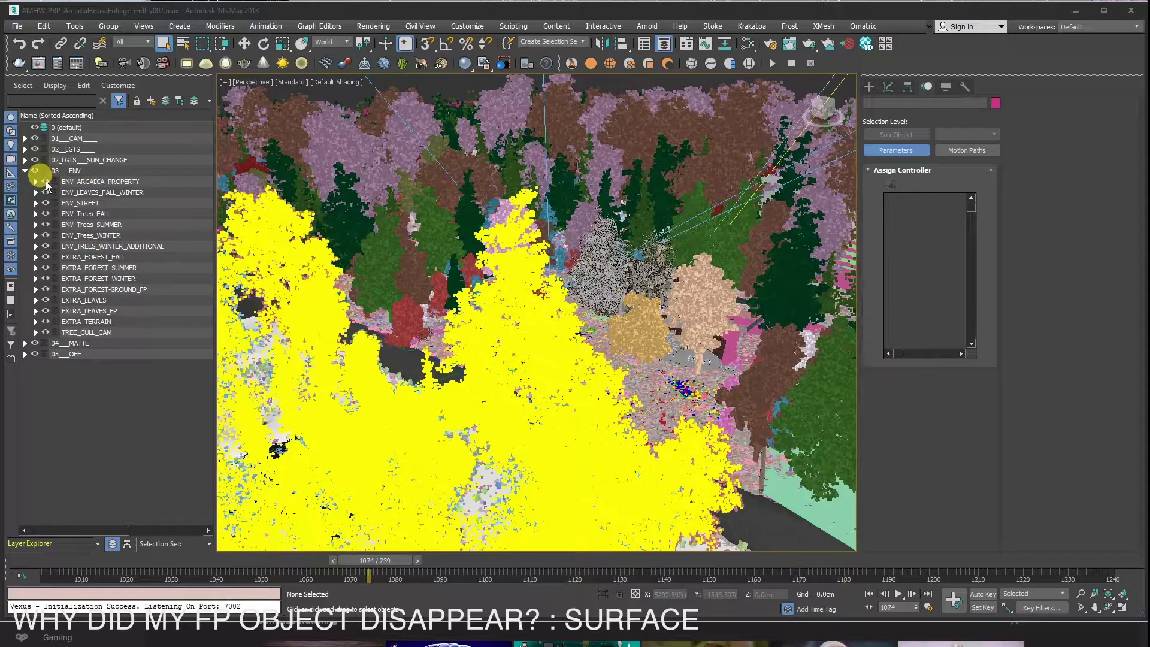
Hide the property, seasonal tree, forest ground, leaves and terrain layers, leaving FP_Leaves_Grass_R selected
left_click_drag(46, 182, 48, 294)
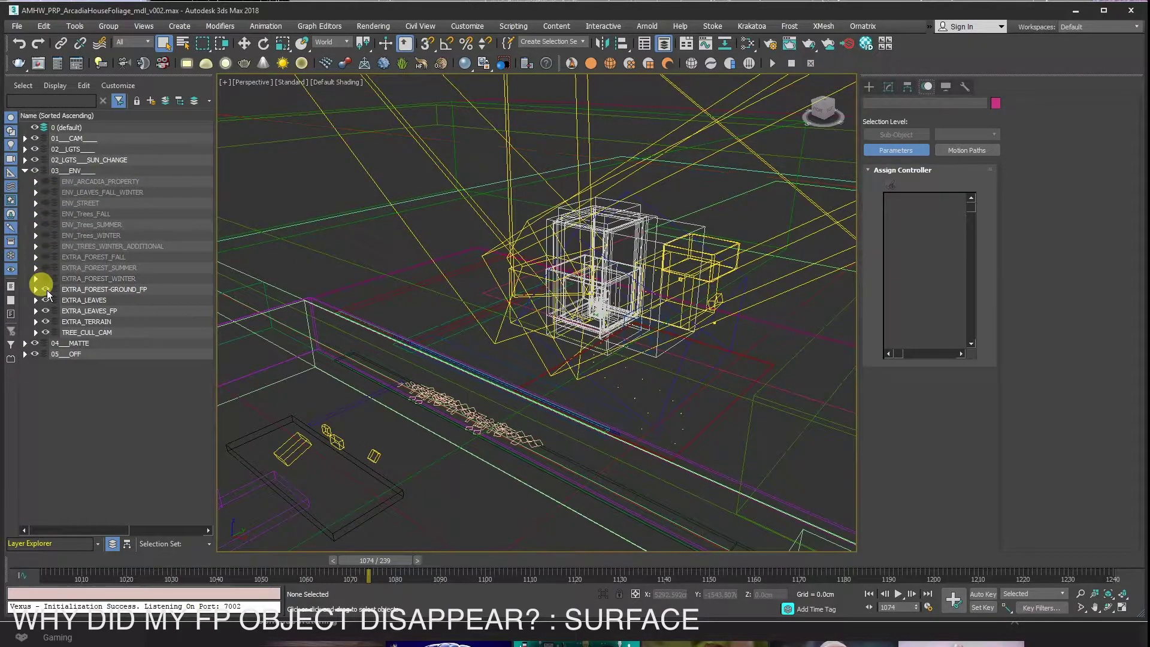
left_click_drag(48, 294, 88, 345)
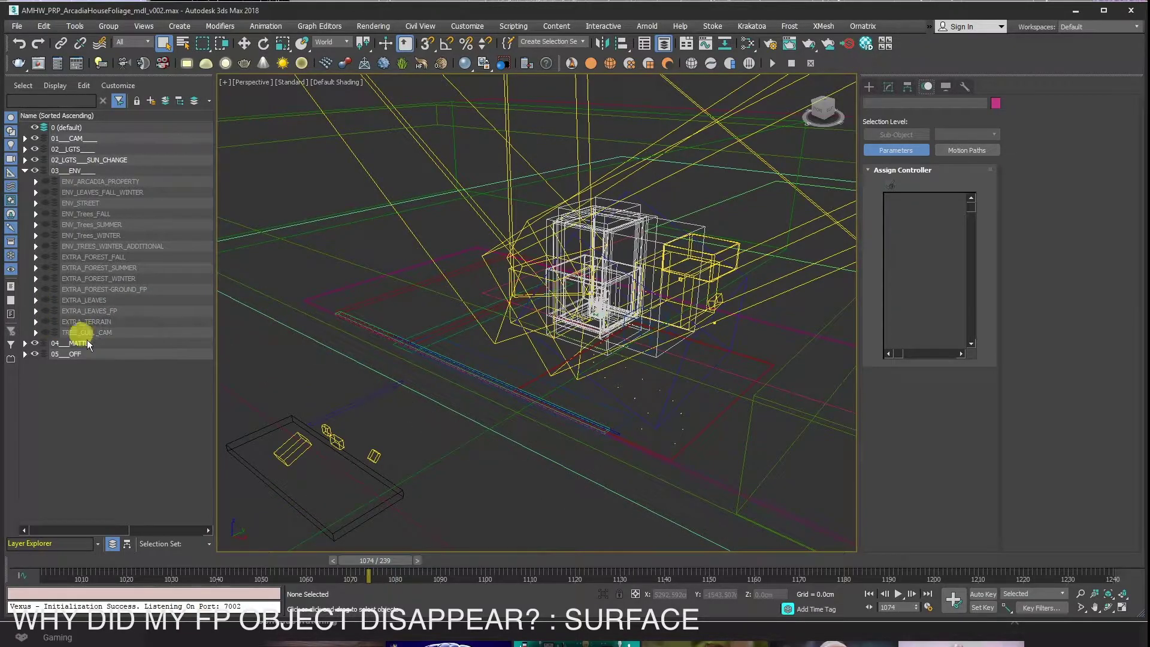
left_click(605, 343)
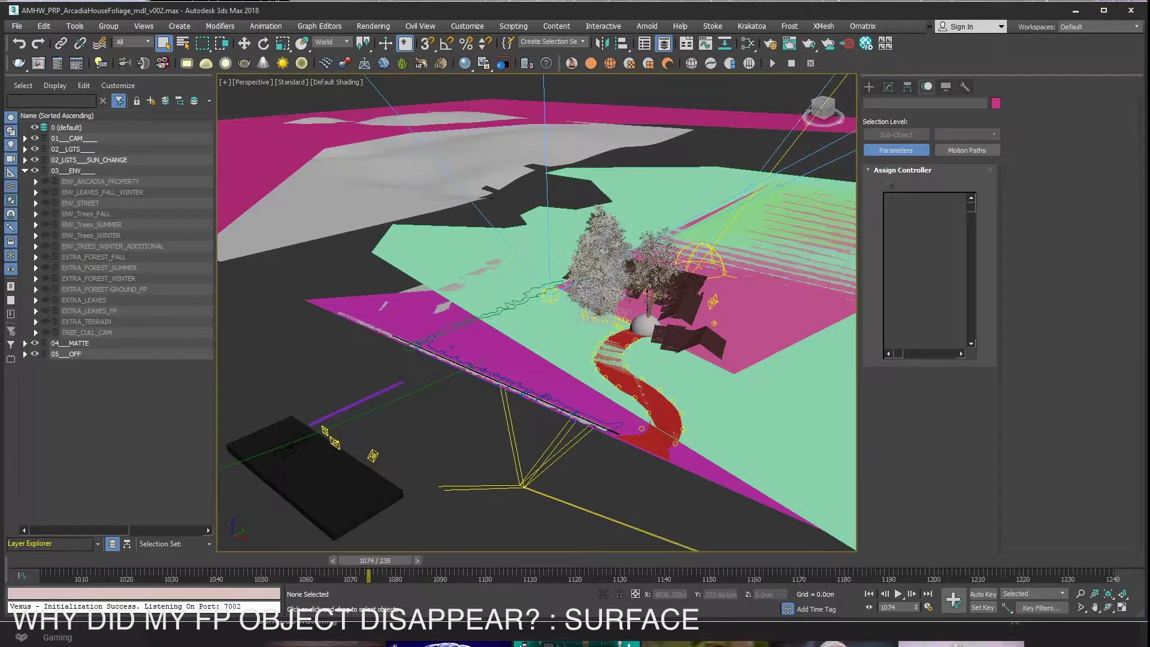
left_click(590, 334)
left_click(585, 413)
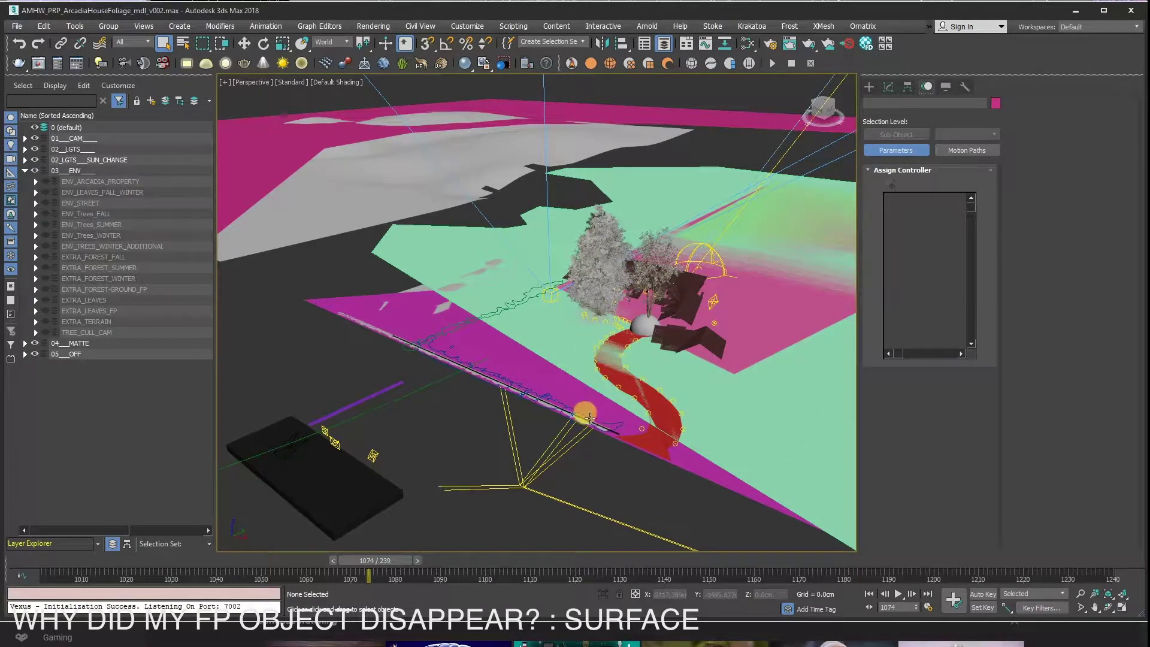
left_click(1114, 433)
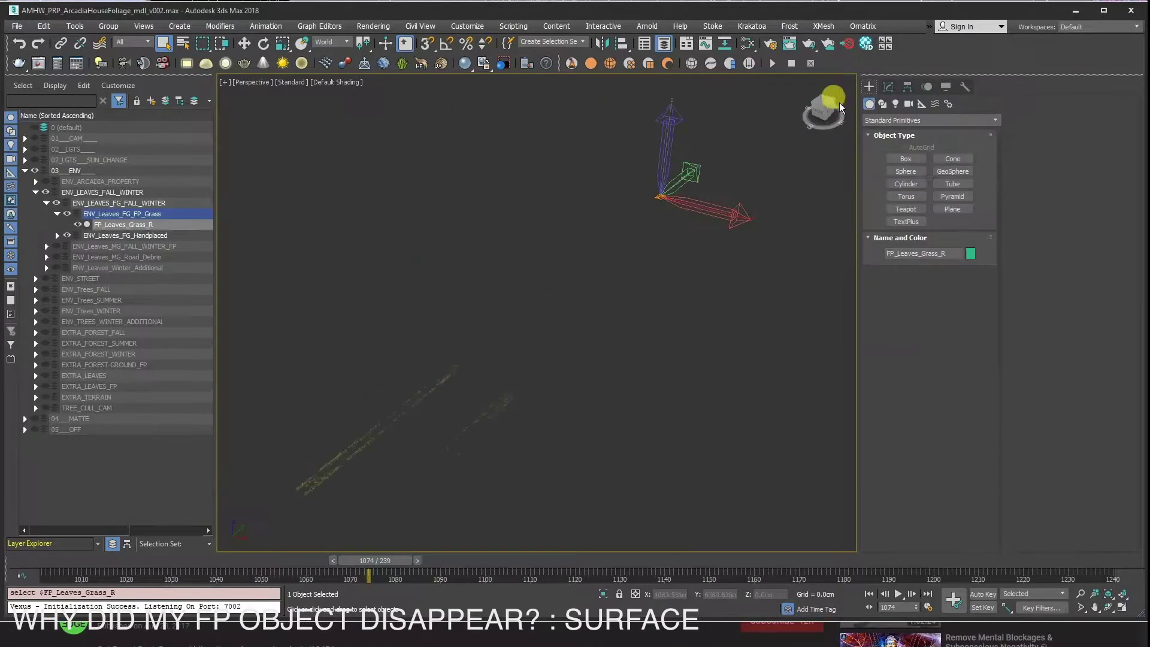
Review FP_Leaves_Grass_R's modifier and pivot settings and reselect the scatter
left_click(889, 87)
left_click(911, 88)
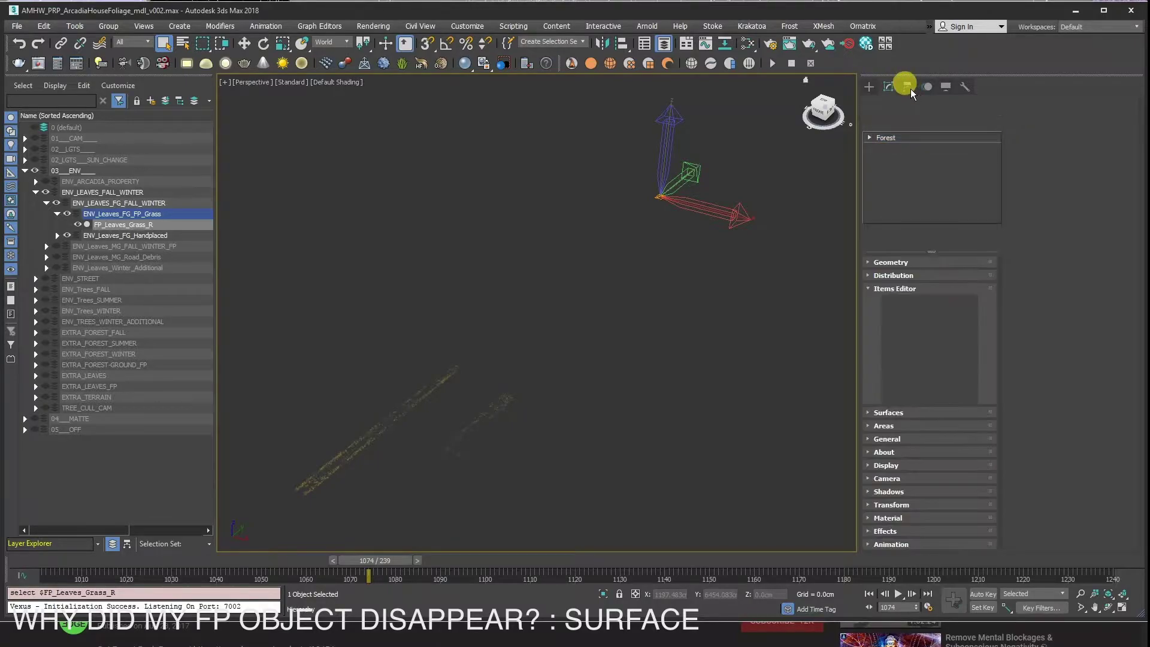
left_click(889, 88)
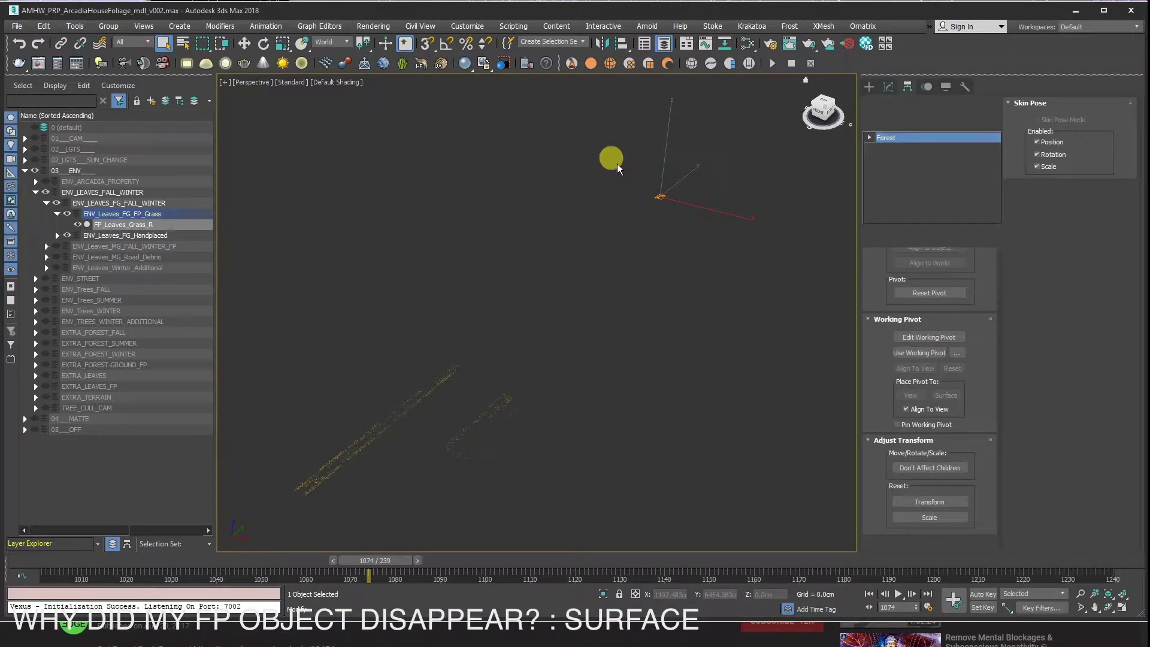
left_click(655, 240)
left_click(145, 223)
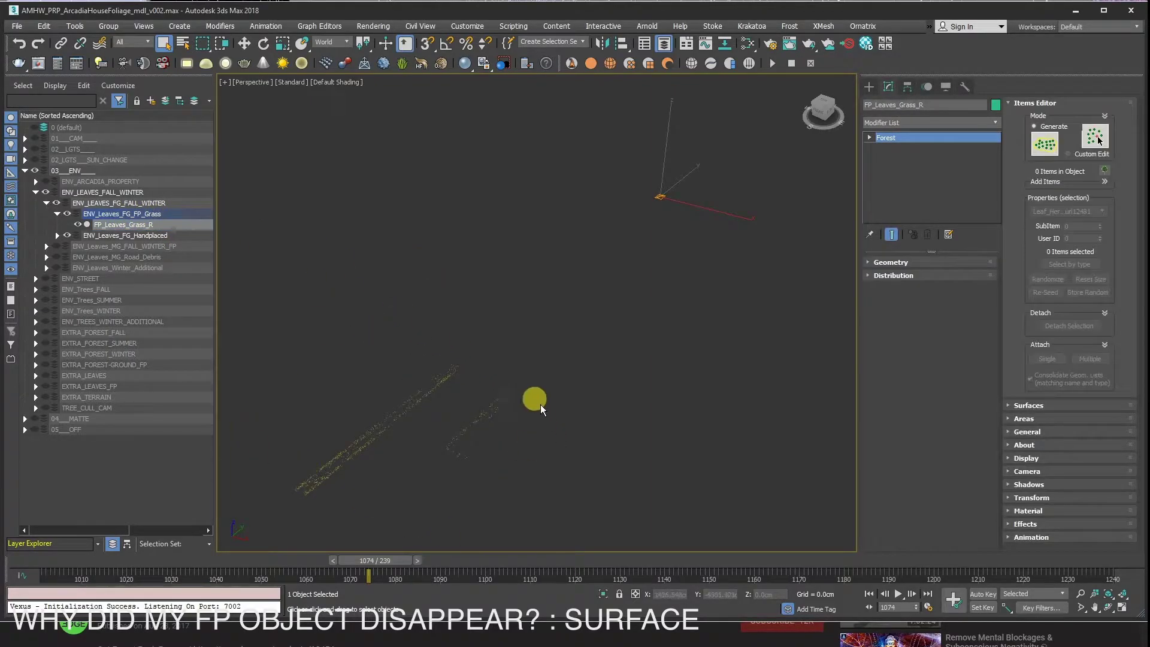
Make ENV_Leaves_FG_FP_Grass the active layer and draw a long flat plane beside the grass strips
left_click(870, 87)
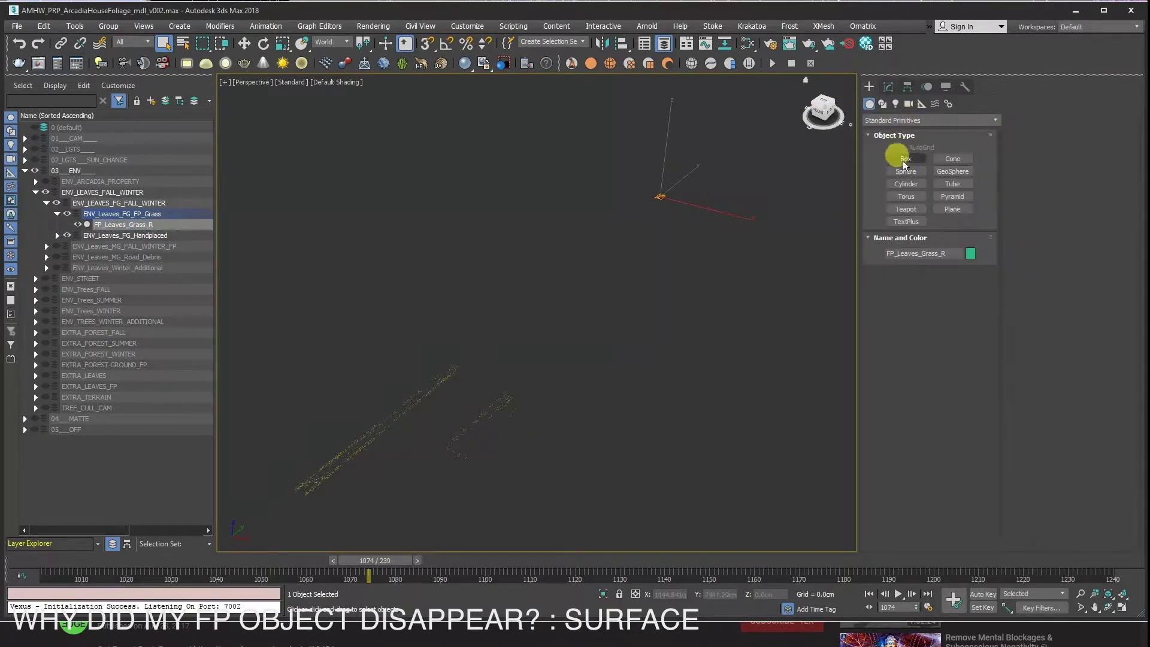
left_click(955, 200)
left_click(386, 348)
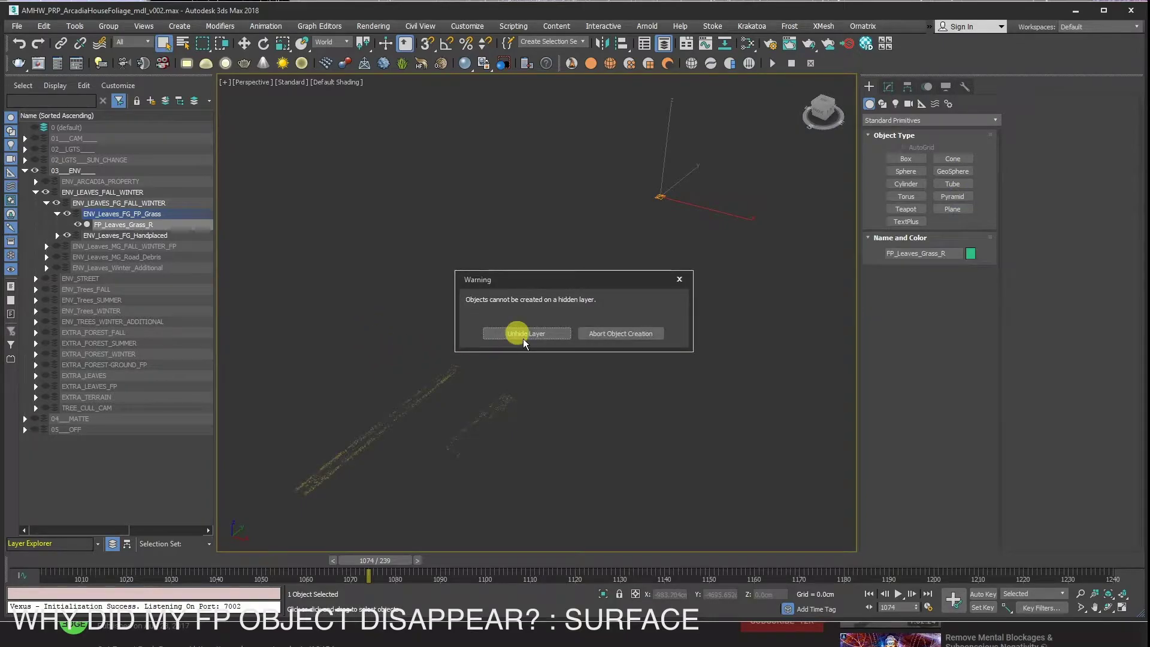
left_click(581, 335)
left_click(81, 214)
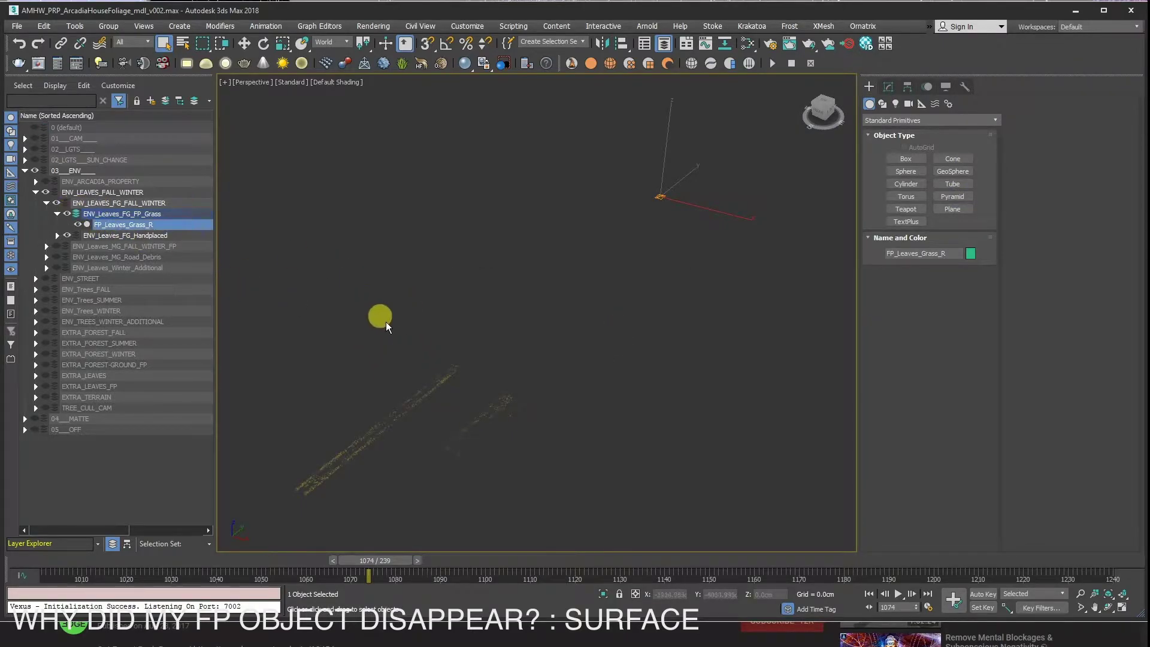
left_click(952, 209)
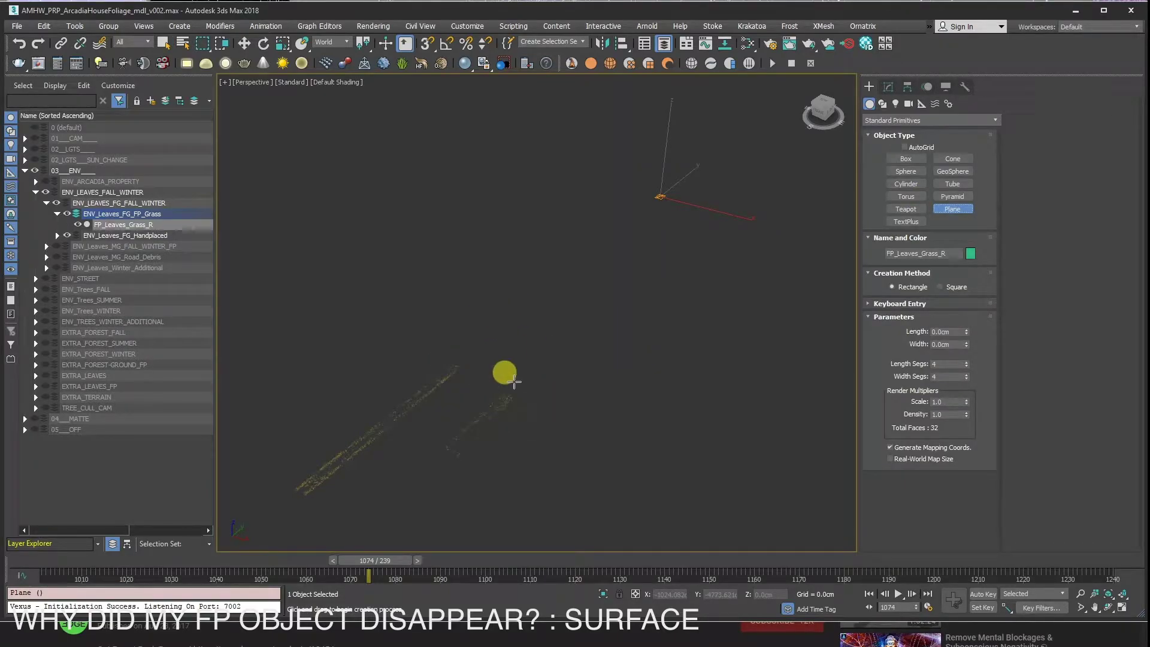
left_click_drag(324, 363, 532, 416)
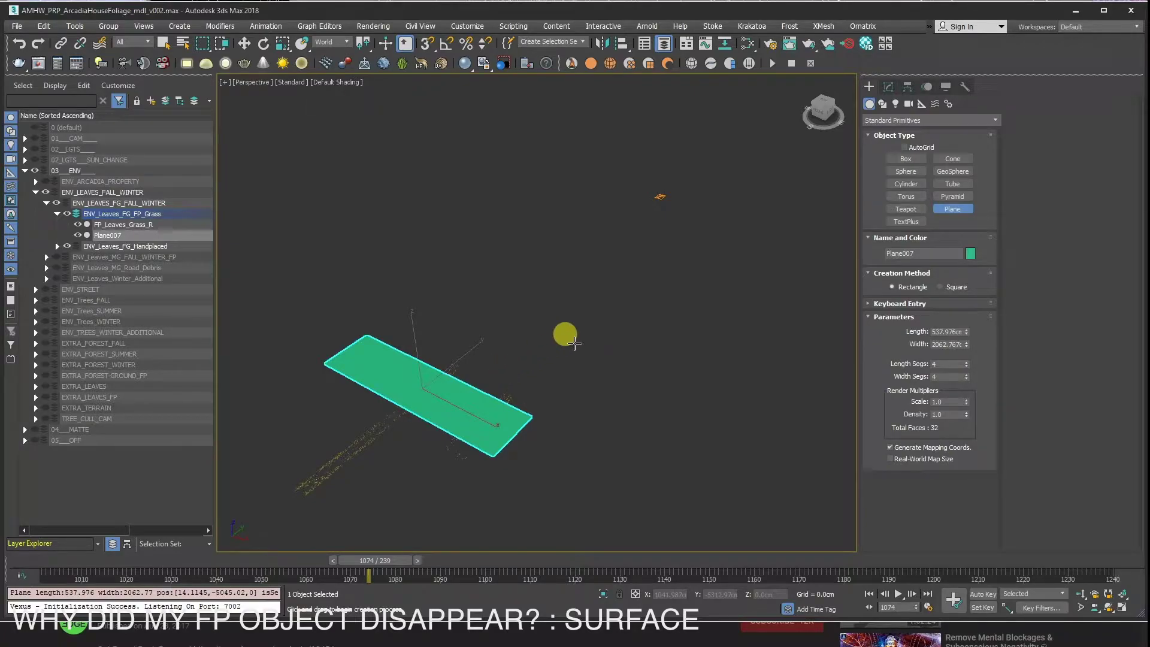
right_click(573, 342)
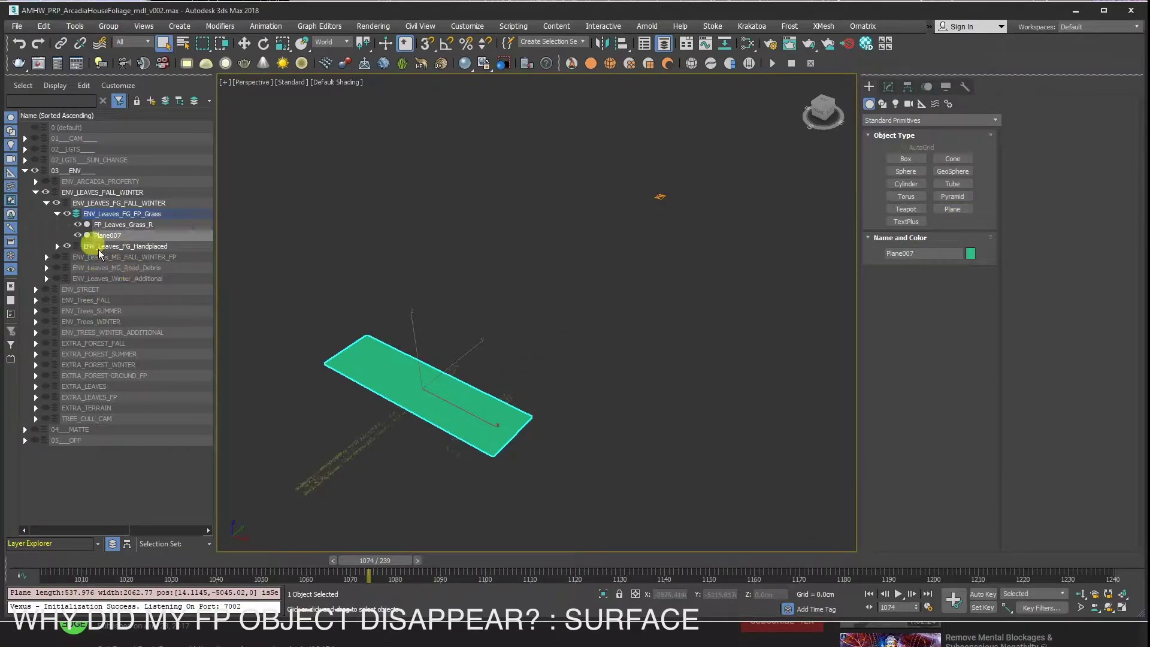
Hide the ENV_Leaves_FG_Handplaced layer and reselect FP_Leaves_Grass_R's modifier settings
left_click(69, 247)
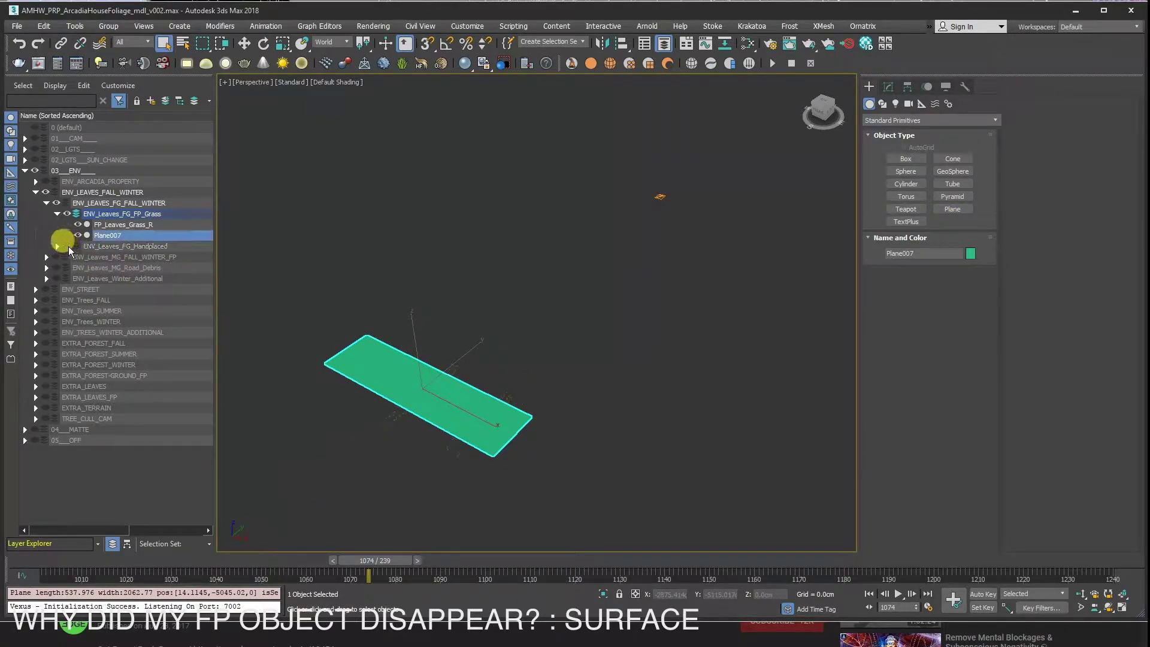
left_click(661, 198)
left_click(888, 87)
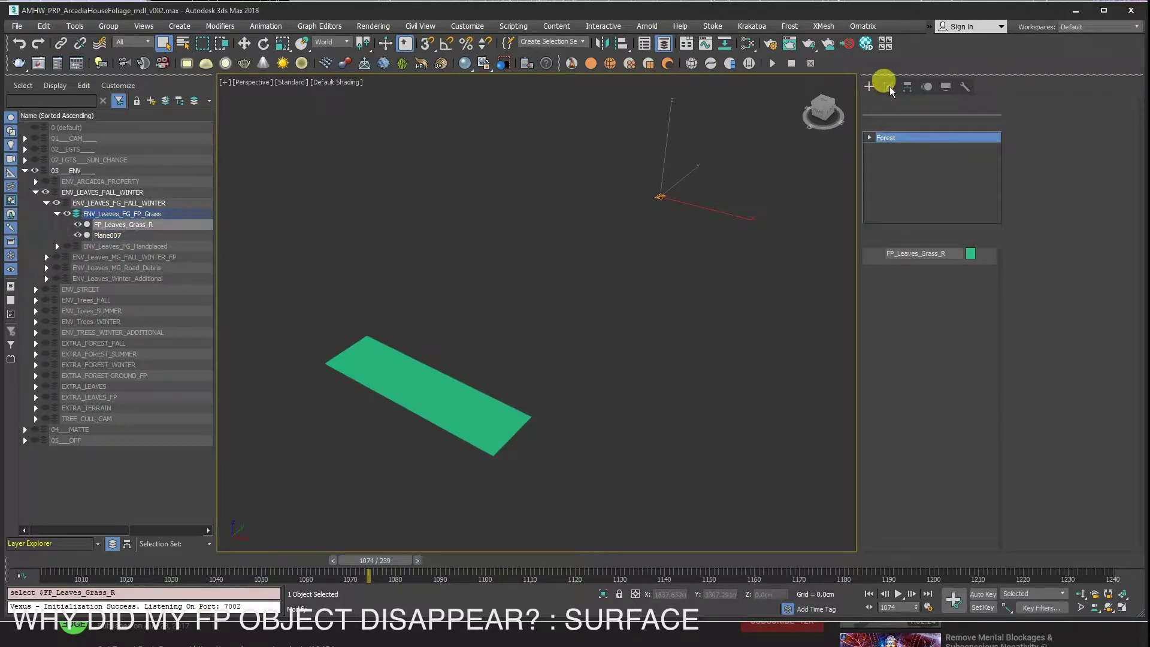
Replace the <deleted> surface entry with Plane007, deselect everything, and move to frame 1078
left_click(1024, 103)
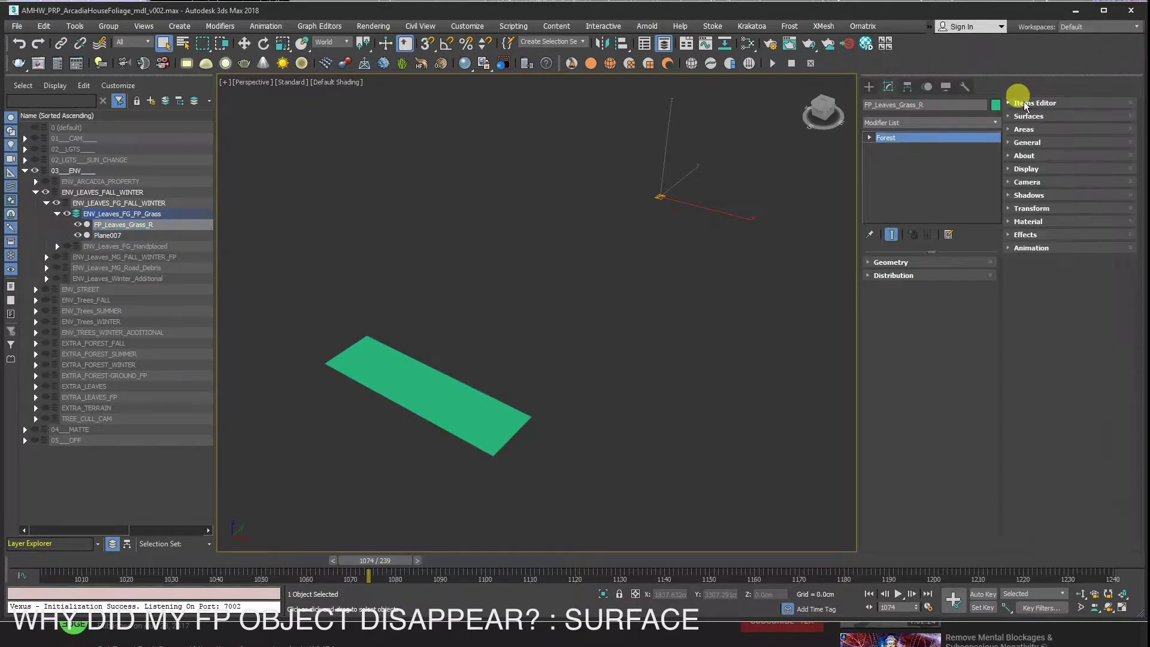
left_click(1023, 116)
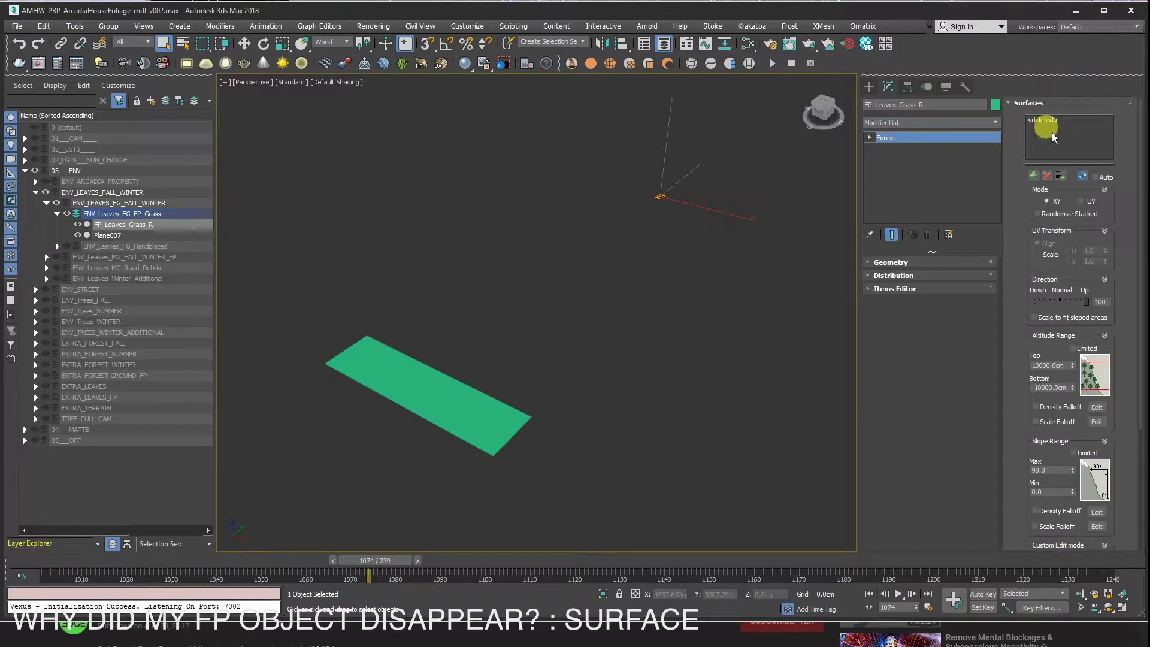
left_click(1074, 119)
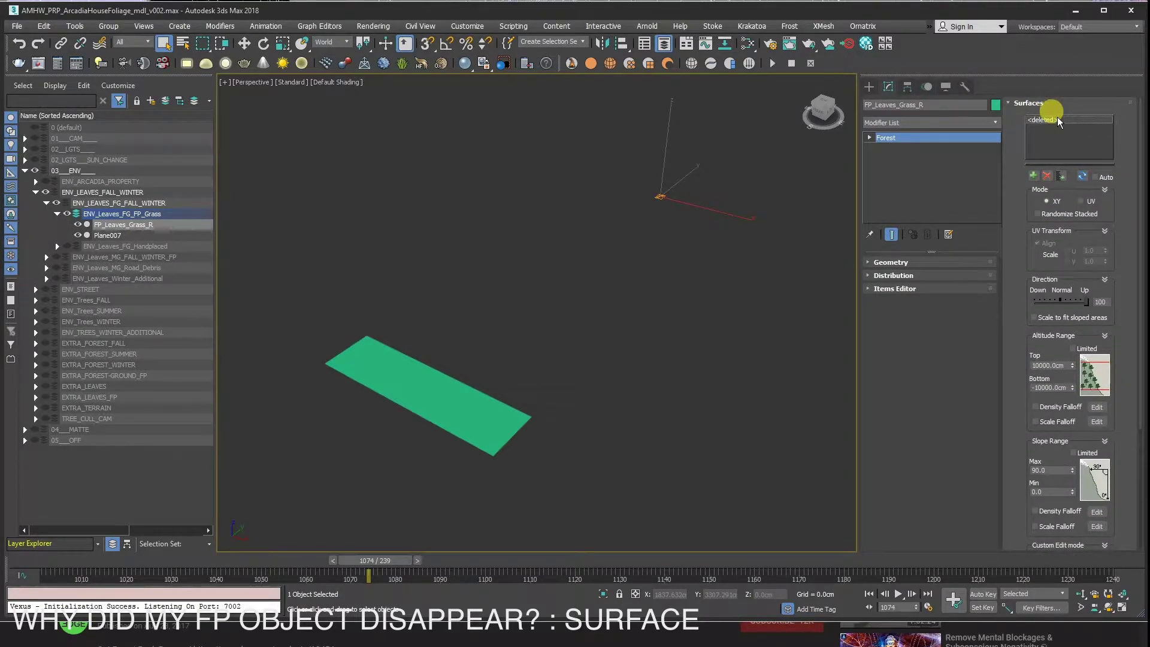
left_click(1047, 176)
left_click(1034, 177)
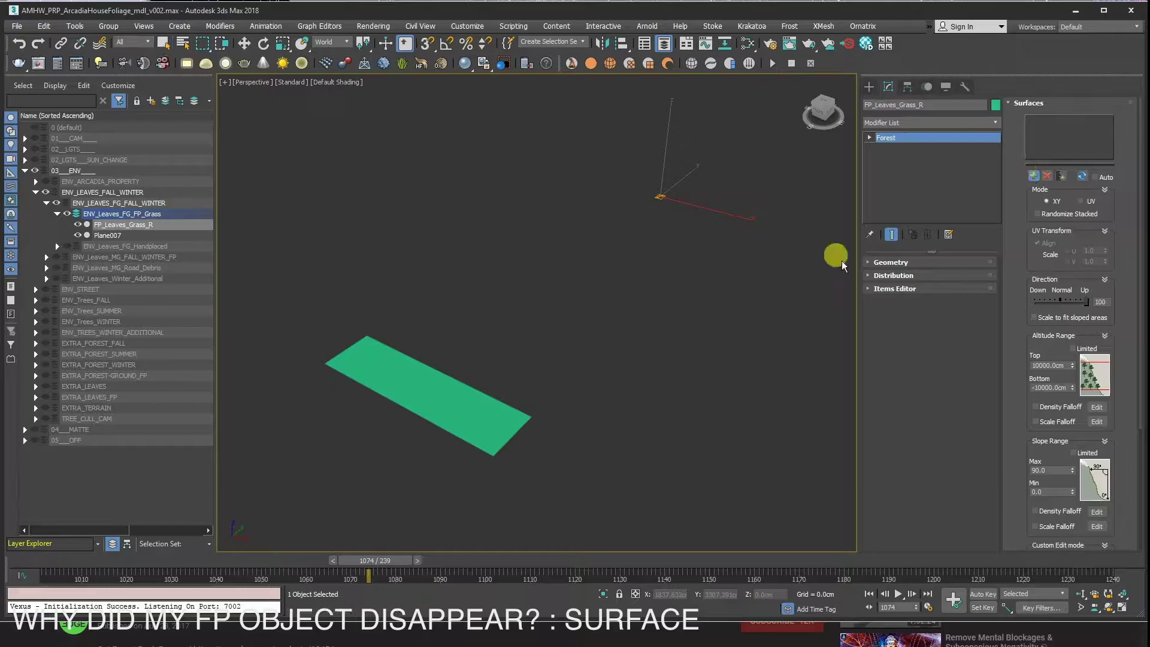
left_click(491, 396)
key("w")
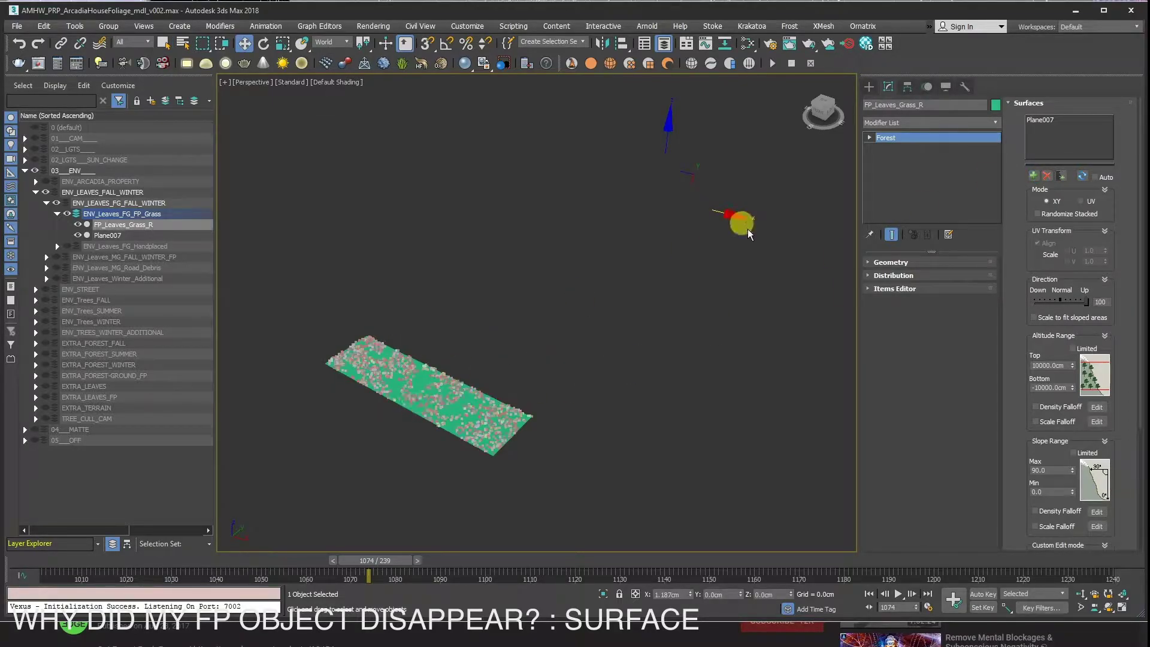
left_click(770, 214)
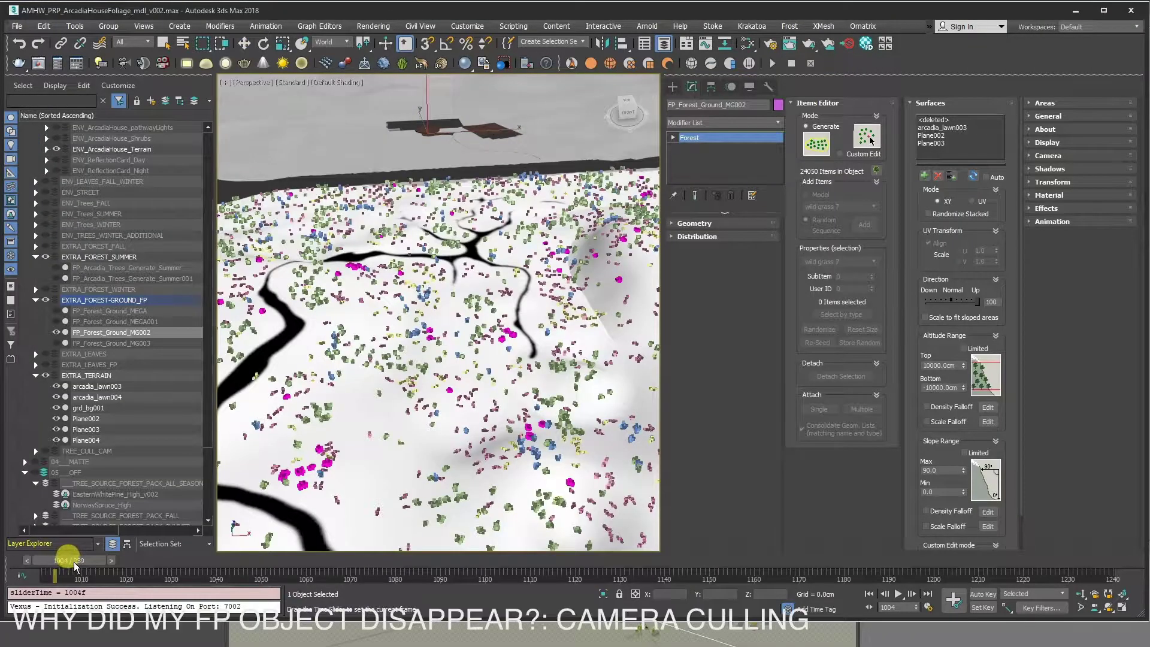
left_click_drag(82, 560, 1096, 560)
At frame 1217, enable Auto assign to active view and Limit to visibility in the Camera rollout
key("w")
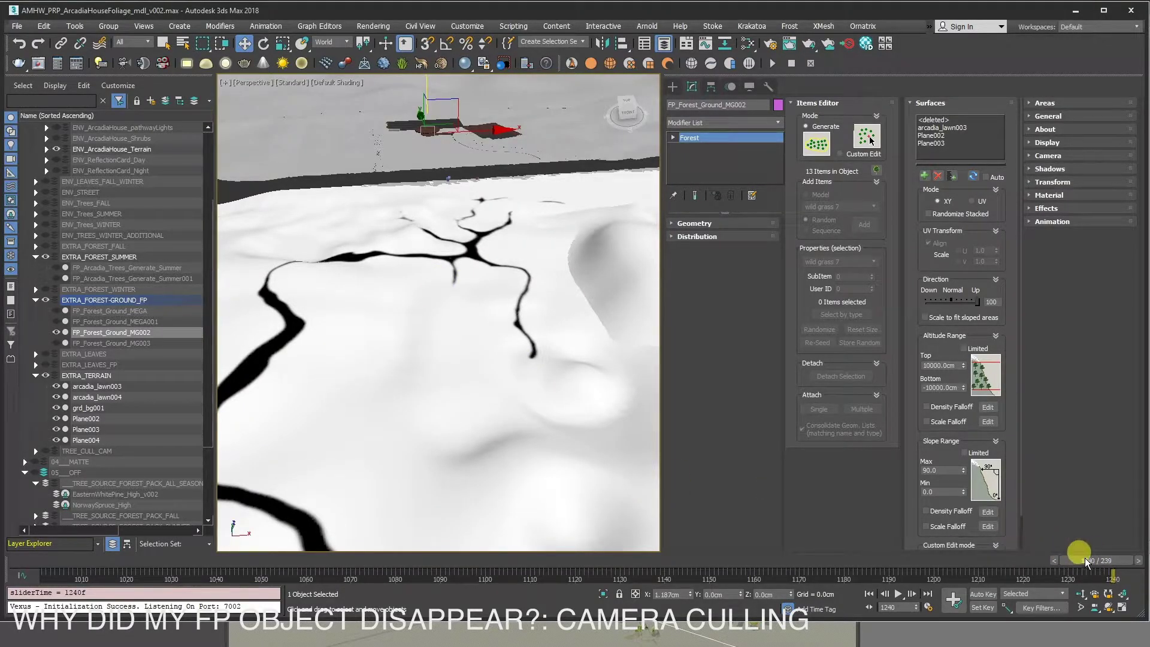
mouse_move(1085, 561)
left_mouse_down()
mouse_move(688, 561)
mouse_move(386, 584)
mouse_move(321, 539)
mouse_move(405, 508)
mouse_move(839, 496)
mouse_move(167, 511)
mouse_move(467, 488)
mouse_move(1033, 472)
left_mouse_up()
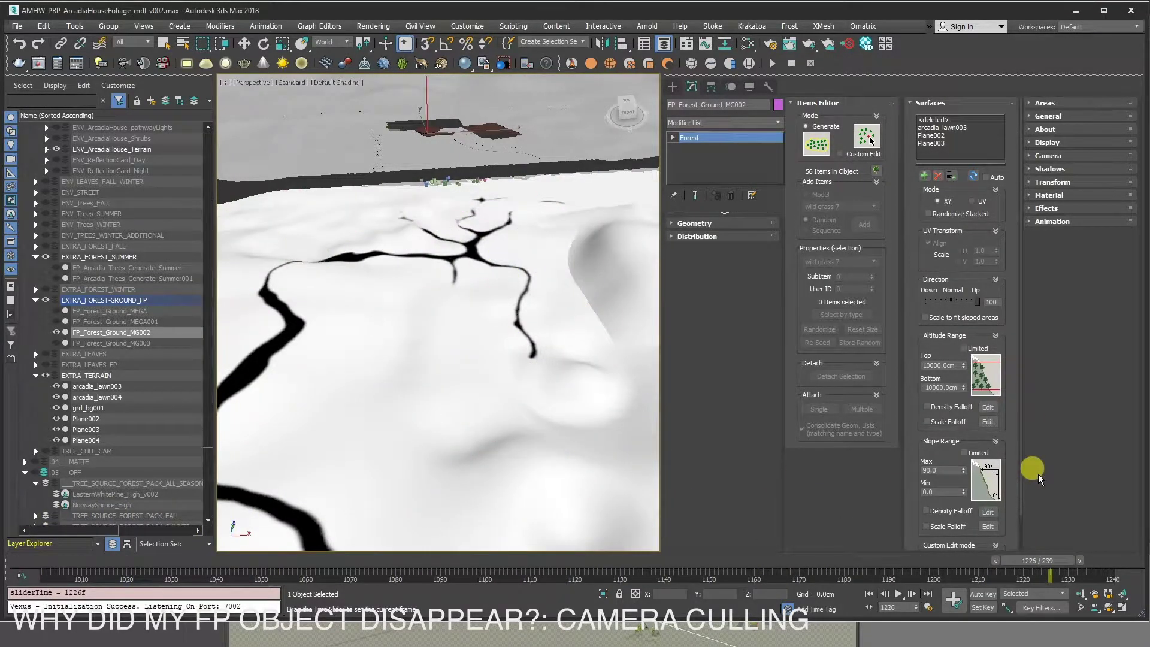
left_click(1060, 155)
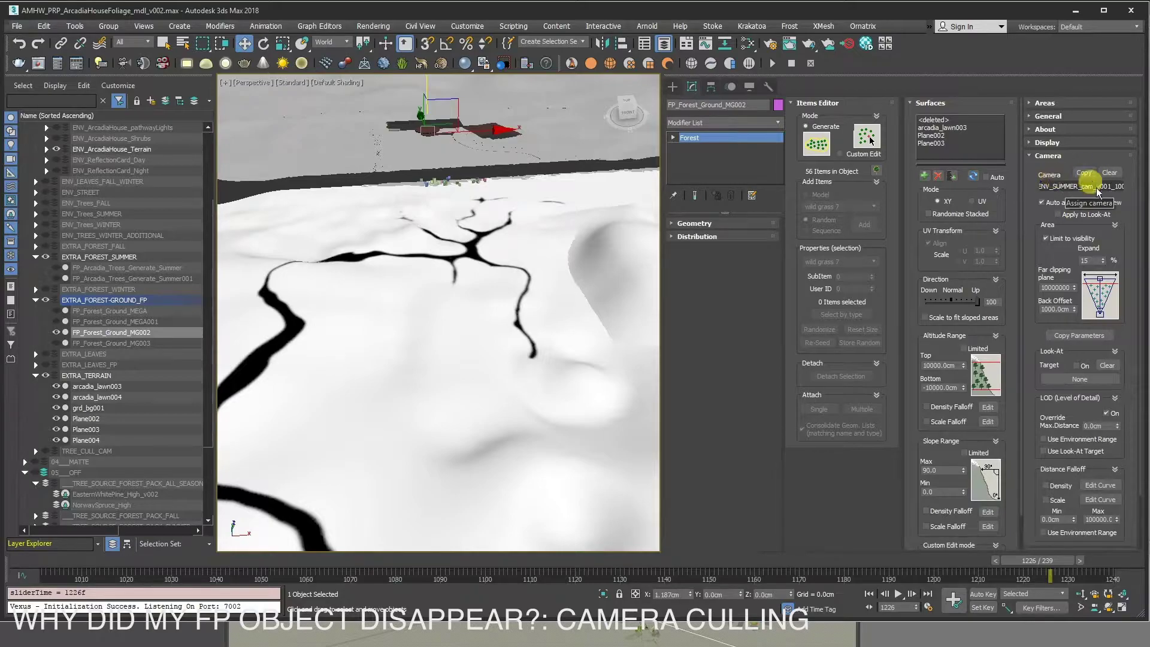
left_click(1043, 203)
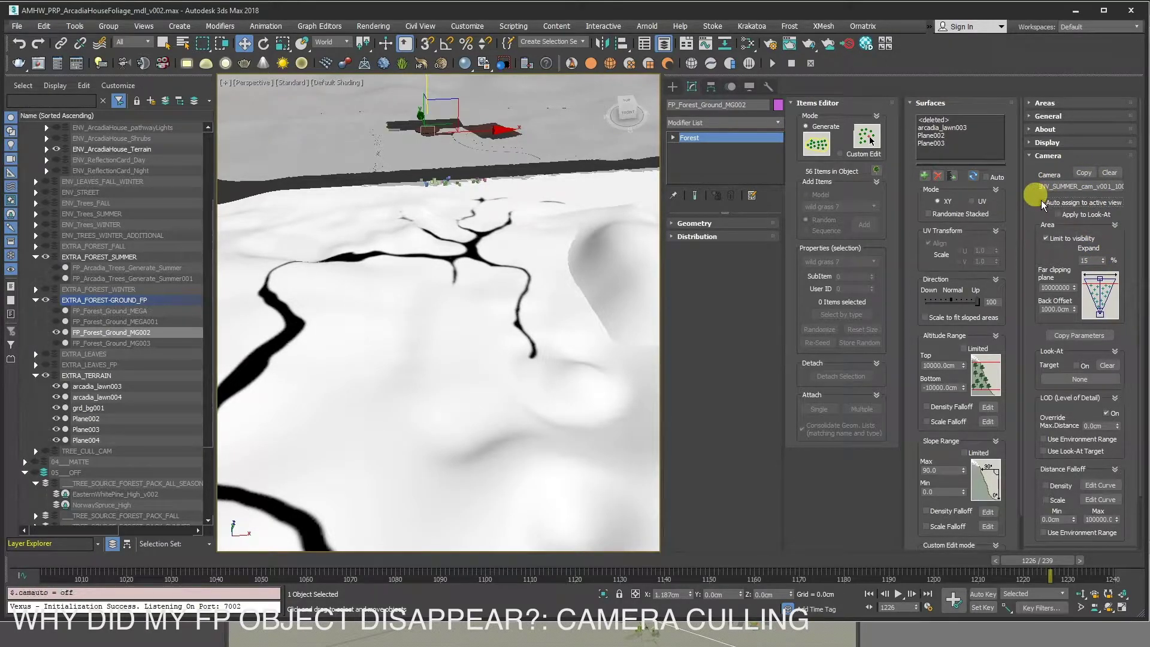
left_click(1073, 218)
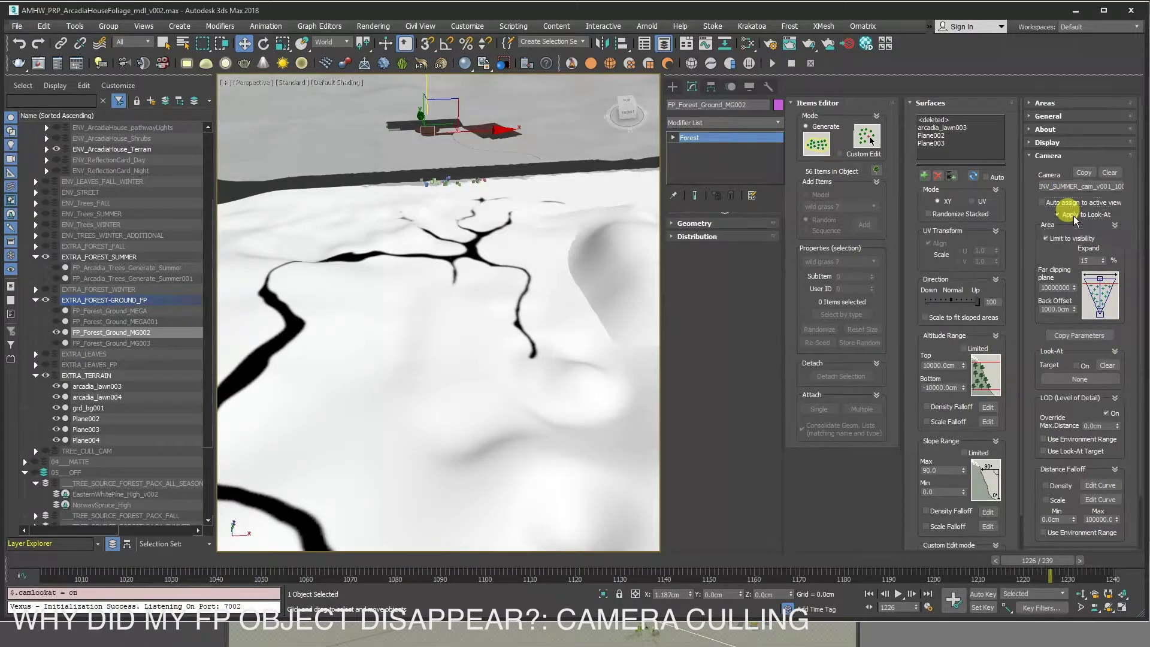
left_click(1043, 202)
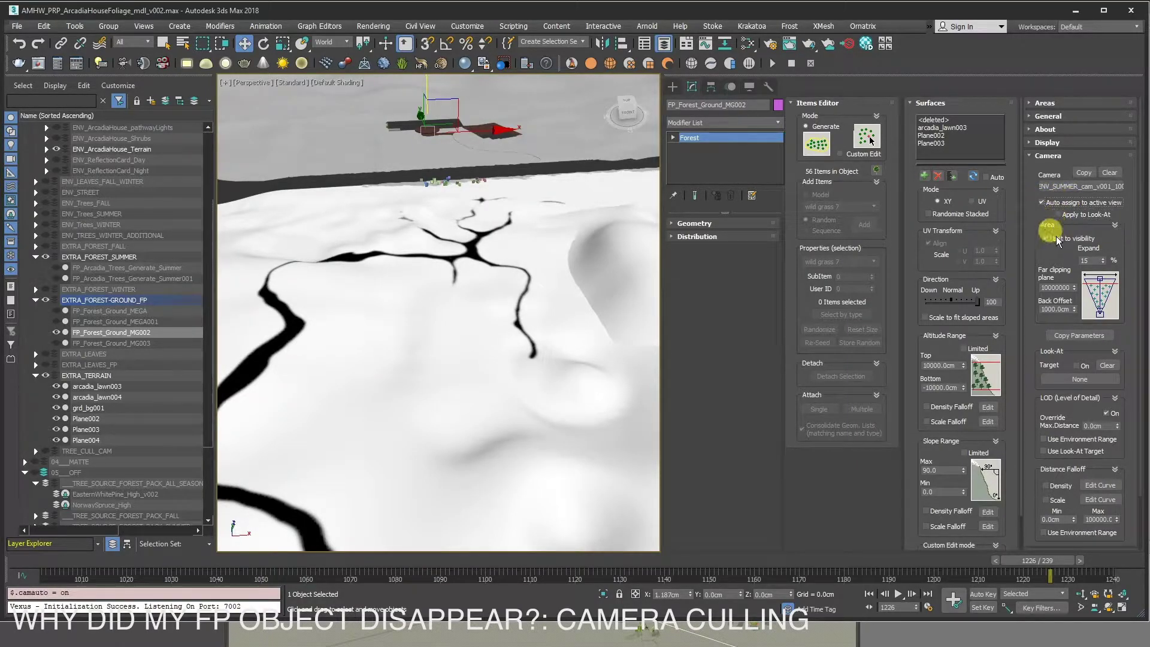
left_click(1080, 239)
left_click(1082, 241)
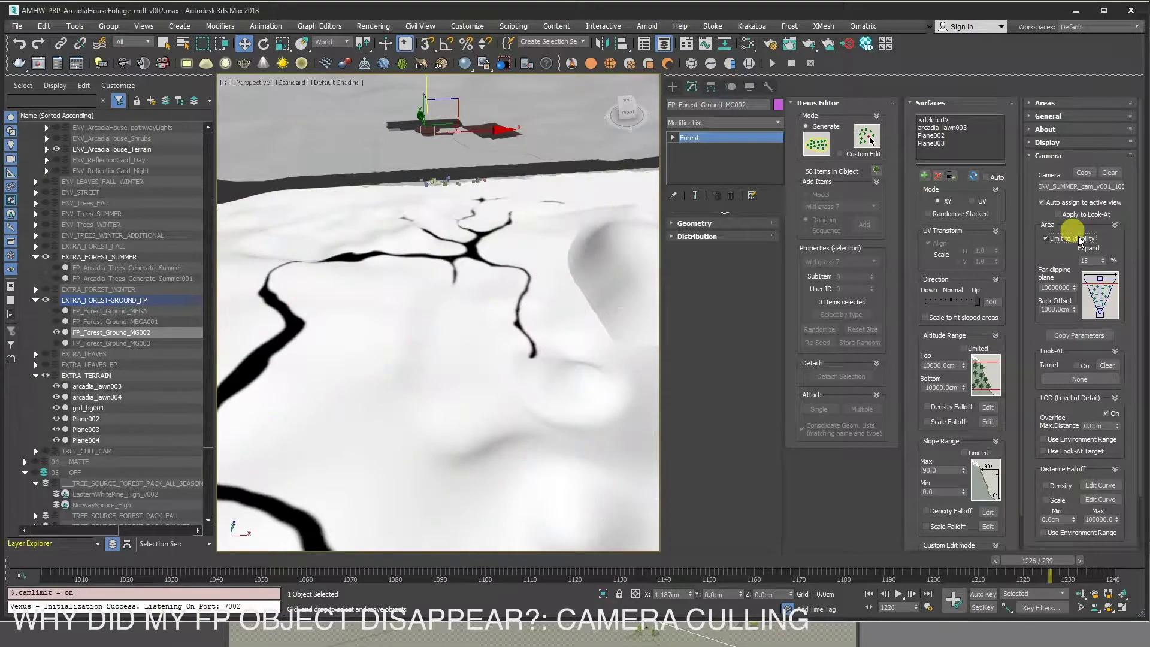
left_click(1081, 240)
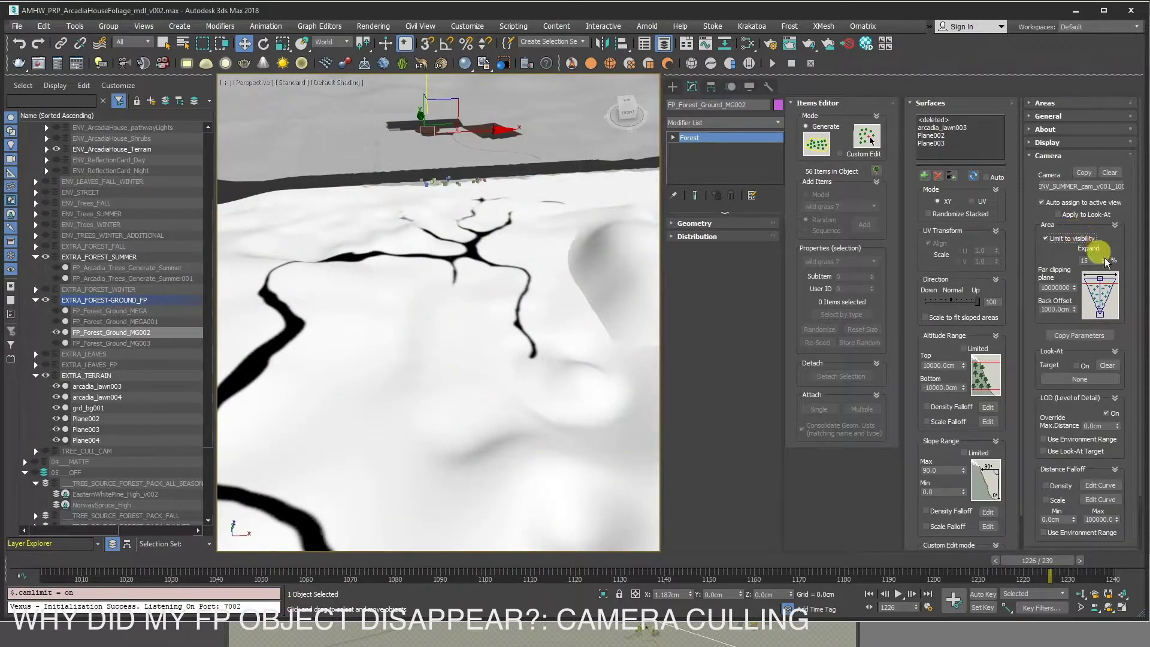
Go to frame 1134 and raise the Camera Area Expand value to 28%
left_click_drag(683, 560, 638, 560)
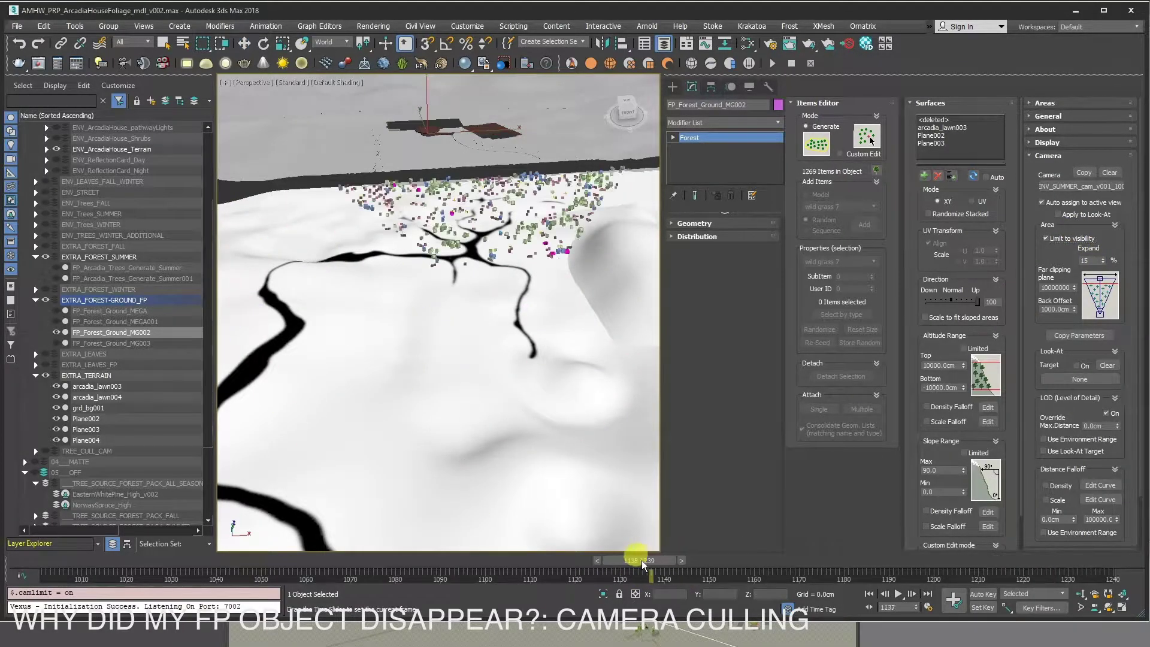
mouse_move(1102, 262)
left_mouse_down()
mouse_move(1126, 187)
mouse_move(1129, 272)
left_mouse_up()
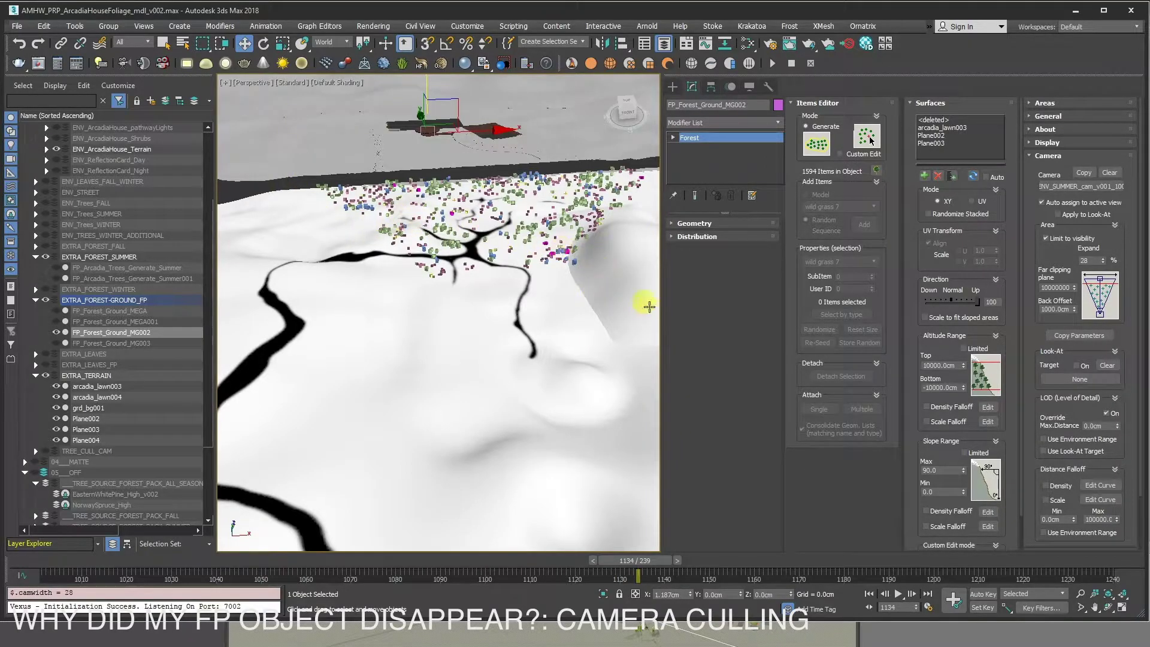
left_click(1094, 175)
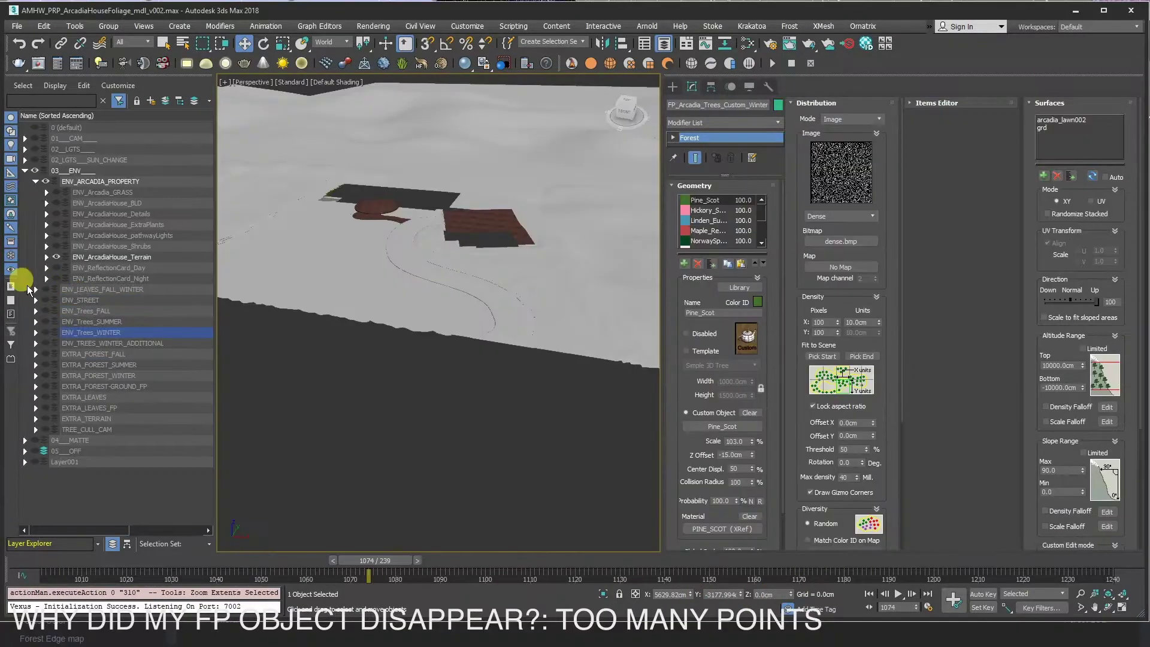
Unhide the ENV_Trees_WINTER FP layers and turn on Surface Area for FP_Arcadia_Trees_Custom_Winter
left_click(36, 290)
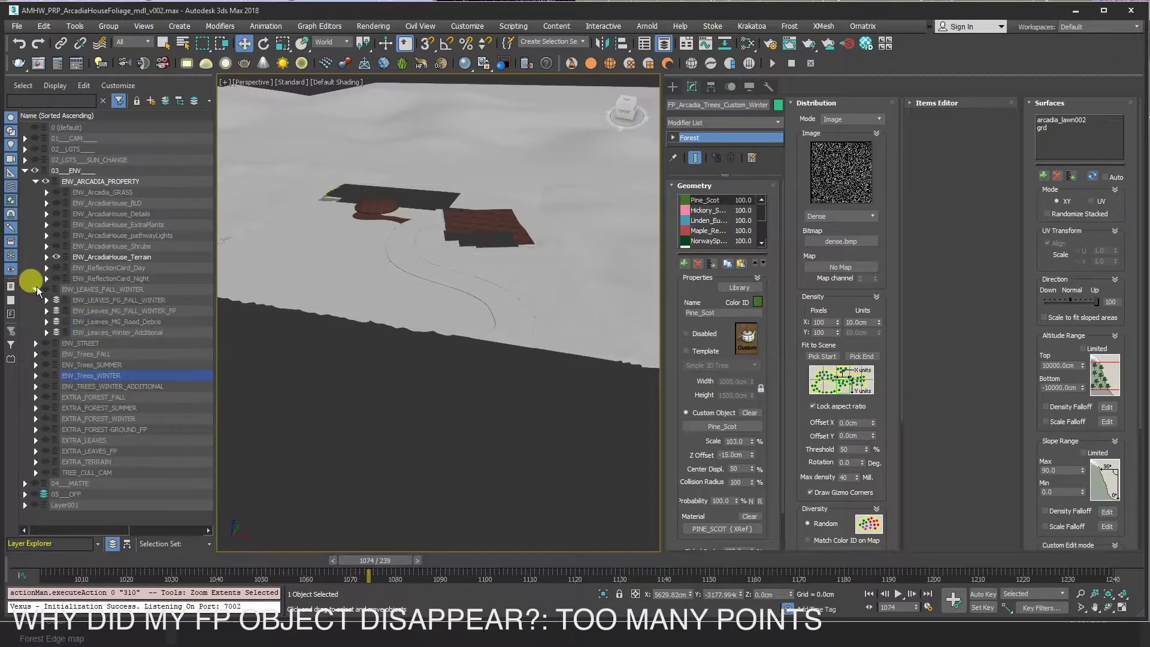
left_click(36, 289)
left_click(35, 333)
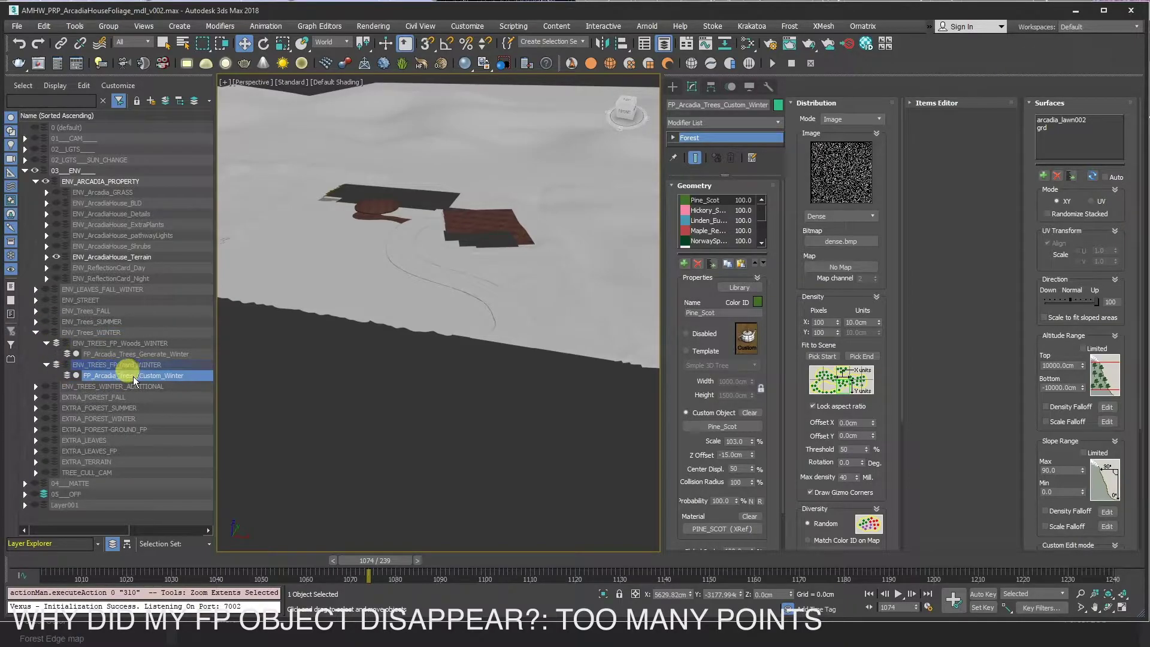
left_click(45, 332)
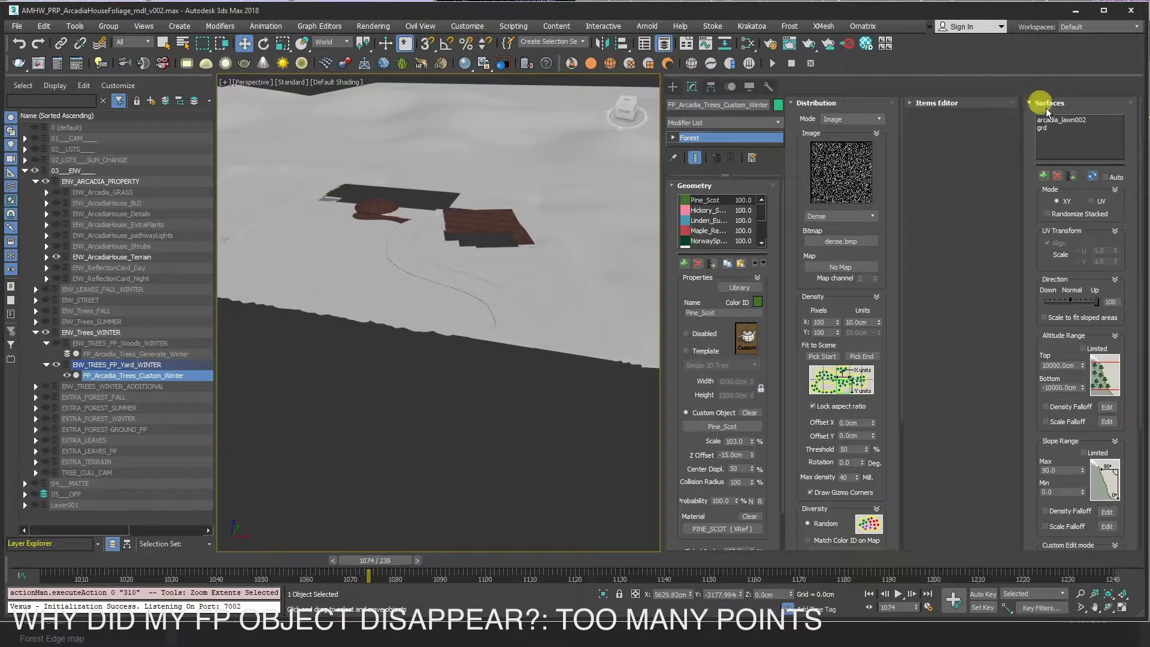
left_click(1060, 120)
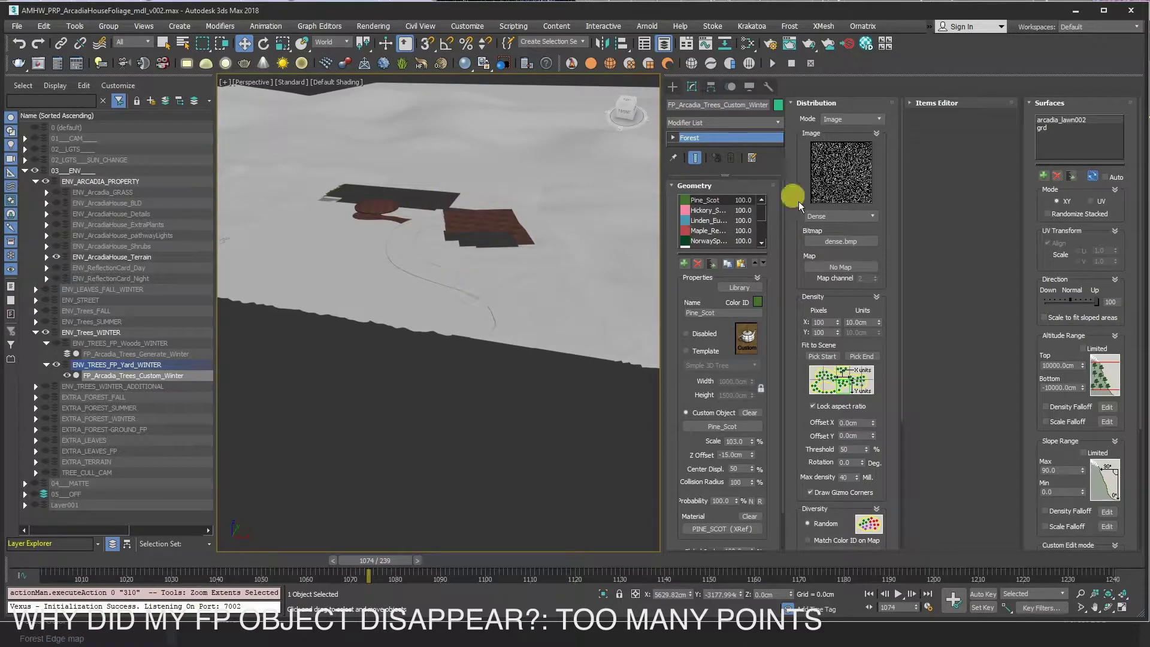
left_click(1033, 104)
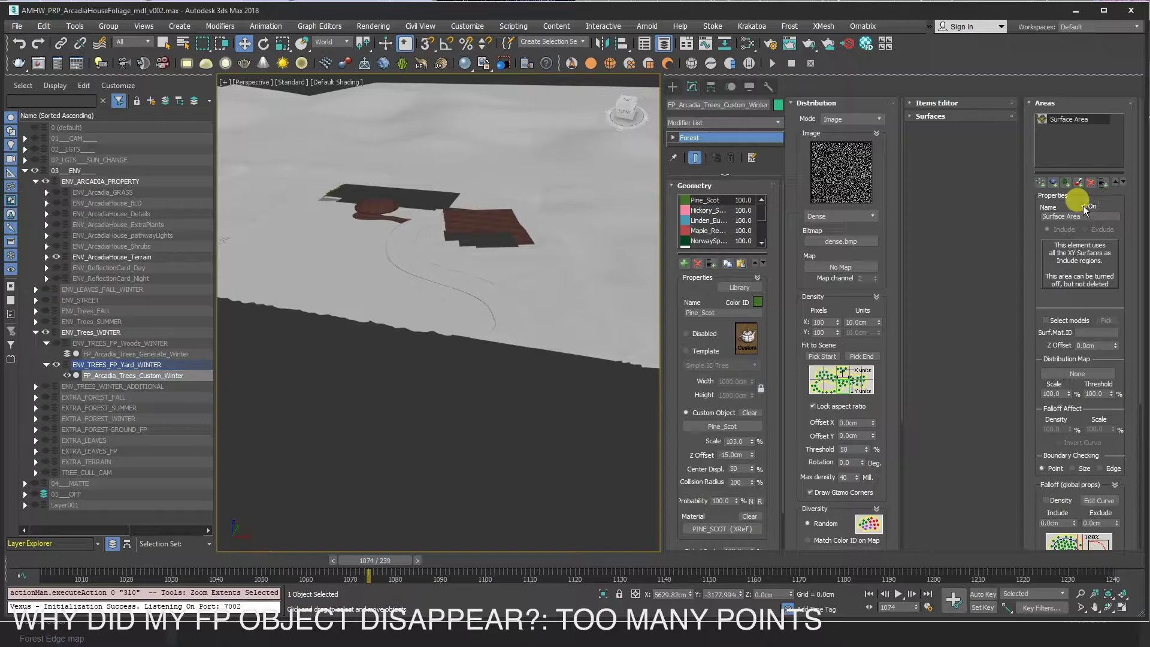
left_click(1083, 206)
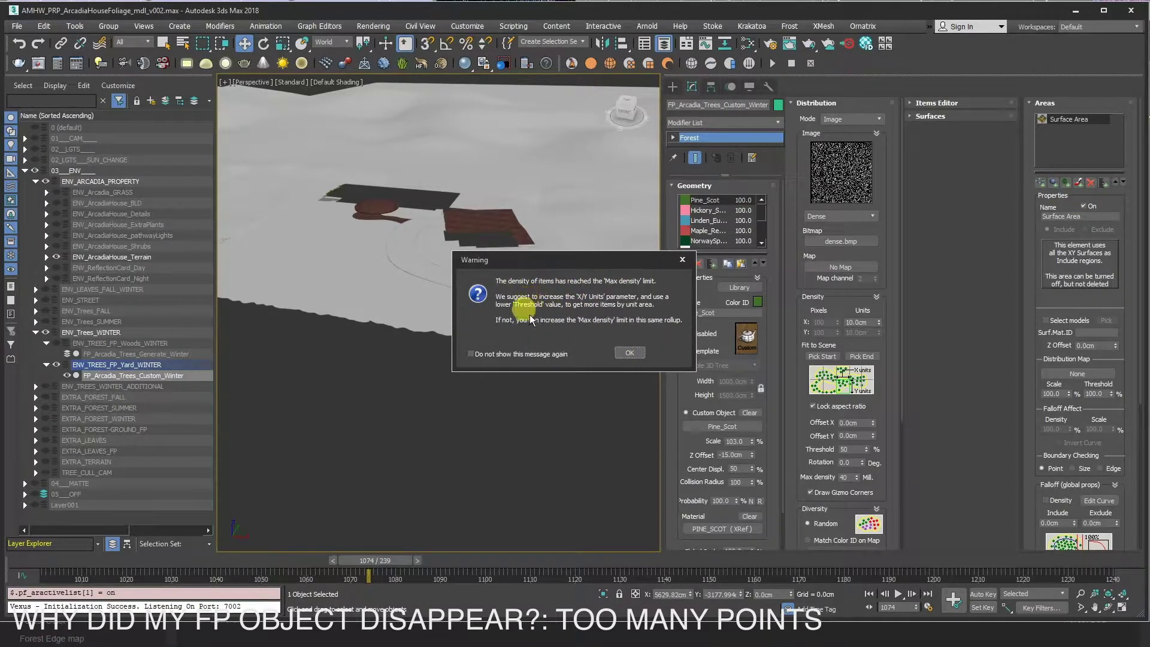
Dismiss the max density warning, look over the terrain, and open Forest Stats from the General rollout
left_click(627, 353)
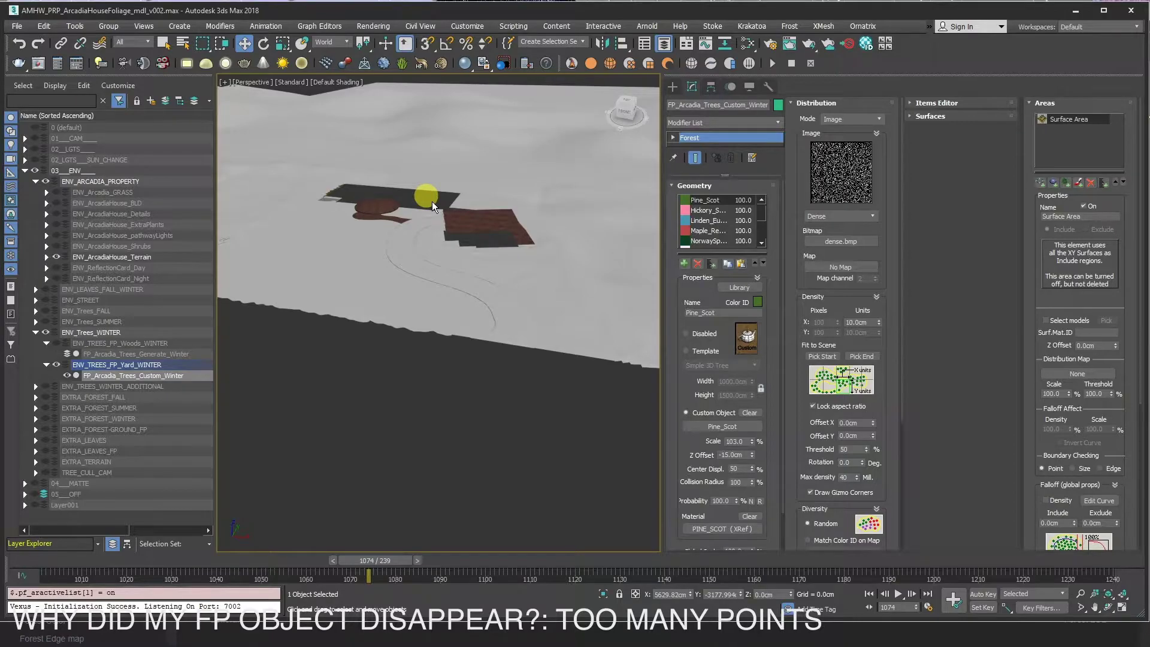
middle_click_drag(432, 201, 502, 238)
scroll(494, 238, "up", 2)
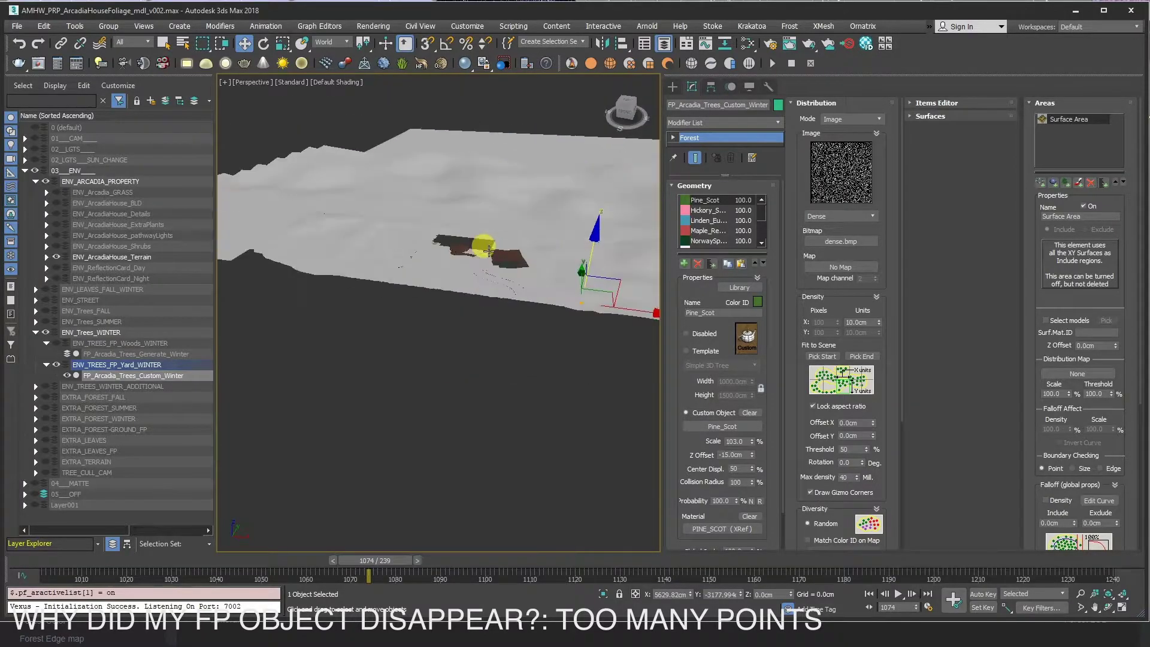
scroll(475, 250, "up", 2)
scroll(437, 269, "up", 2)
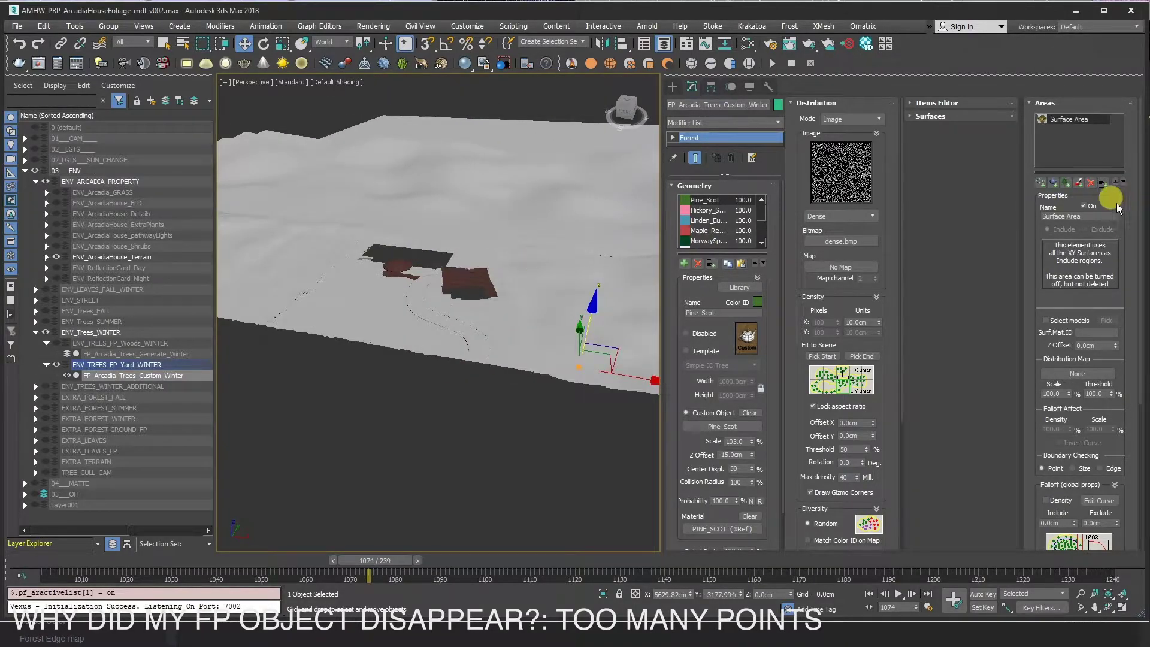
scroll(1122, 197, "down", 2)
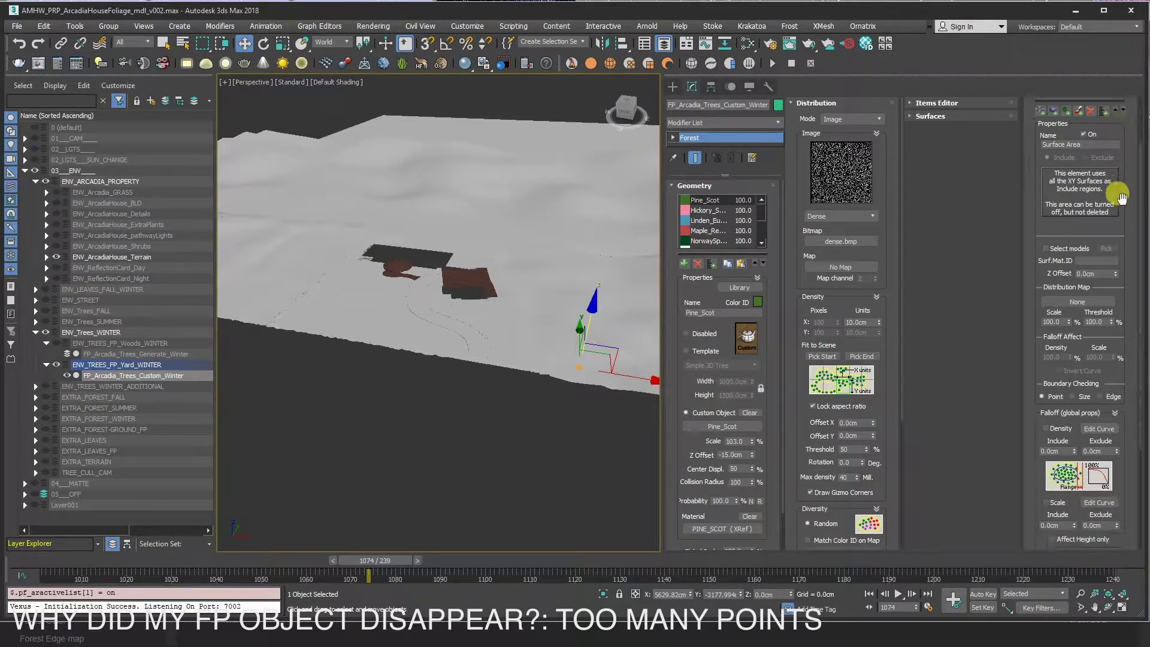
scroll(1123, 203, "down", 2)
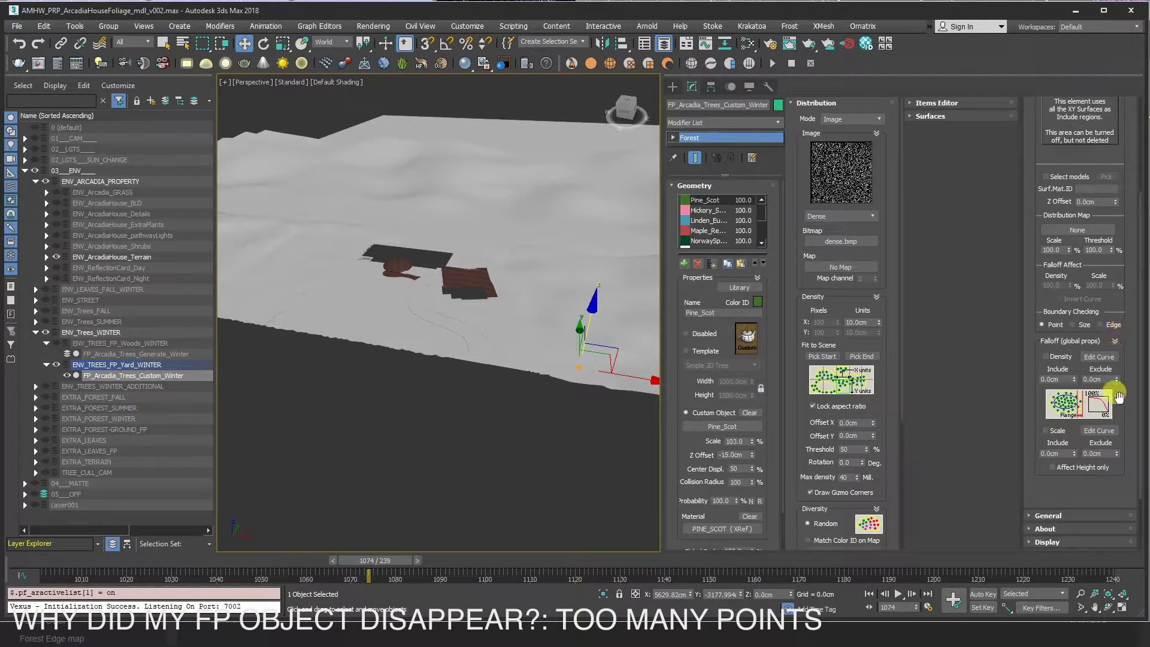
scroll(1111, 391, "down", 1)
left_click(1048, 498)
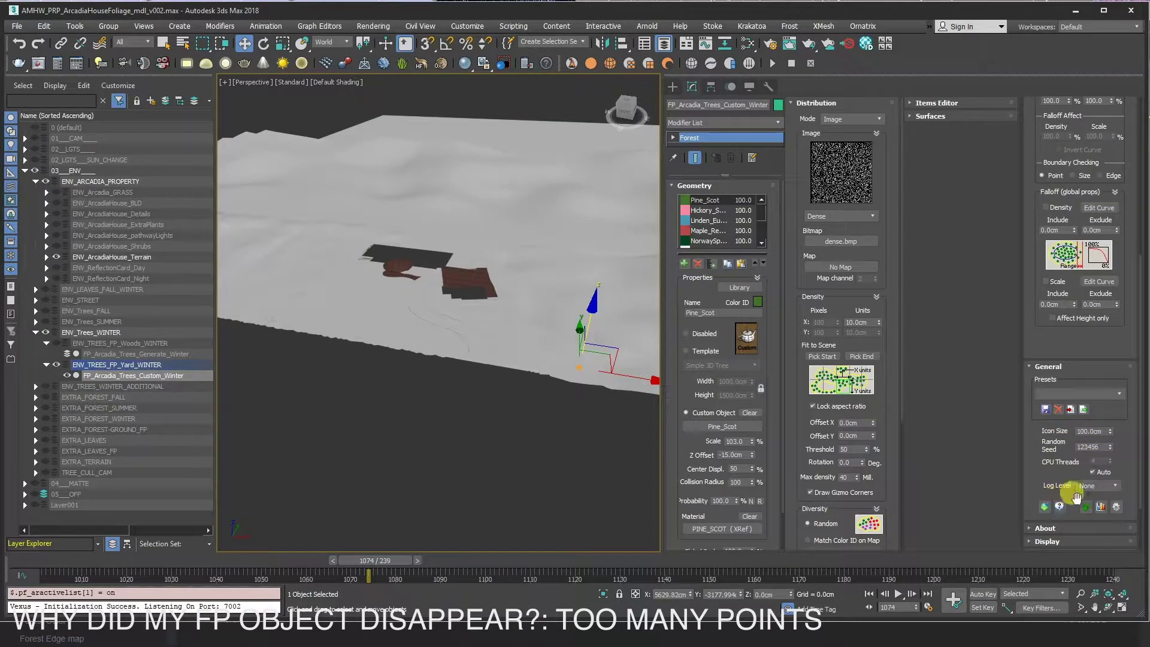
left_click(1100, 507)
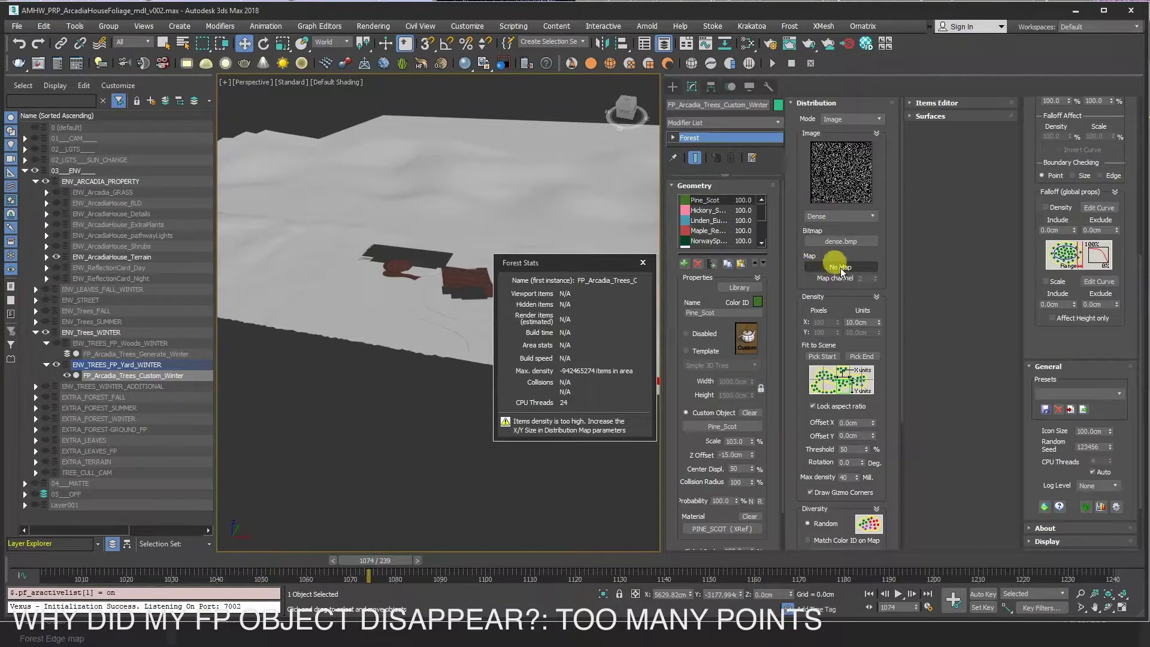
Set the density map's Units X to 10000 and close Forest Stats
left_click_drag(883, 325, 851, 284)
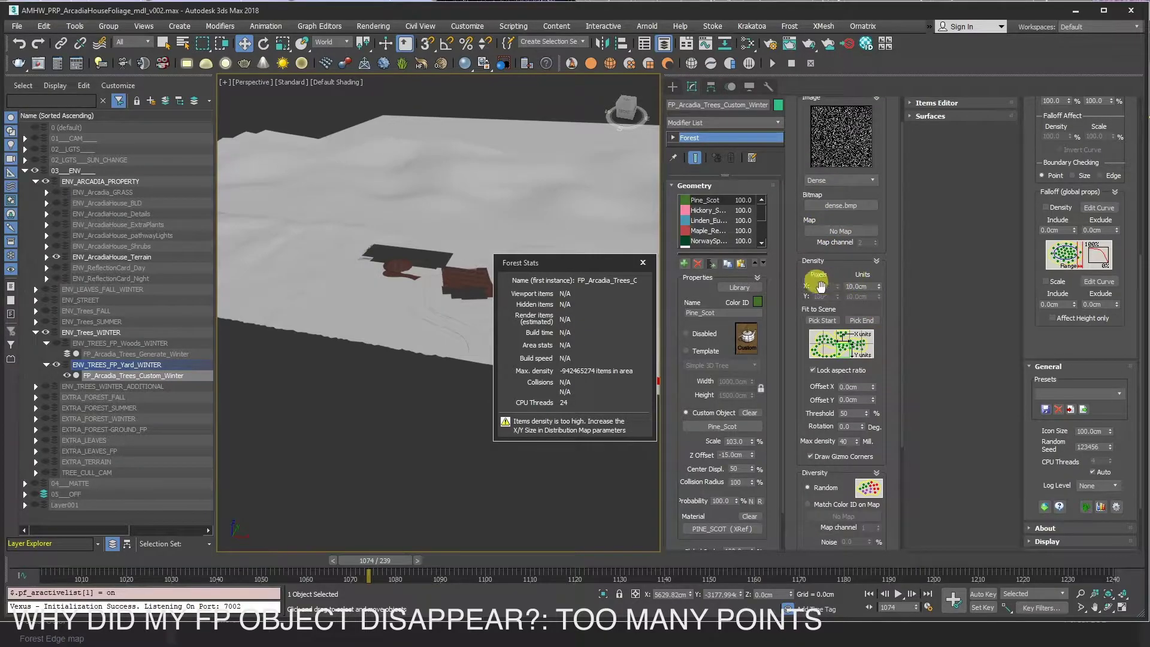
left_click(856, 286)
type("000")
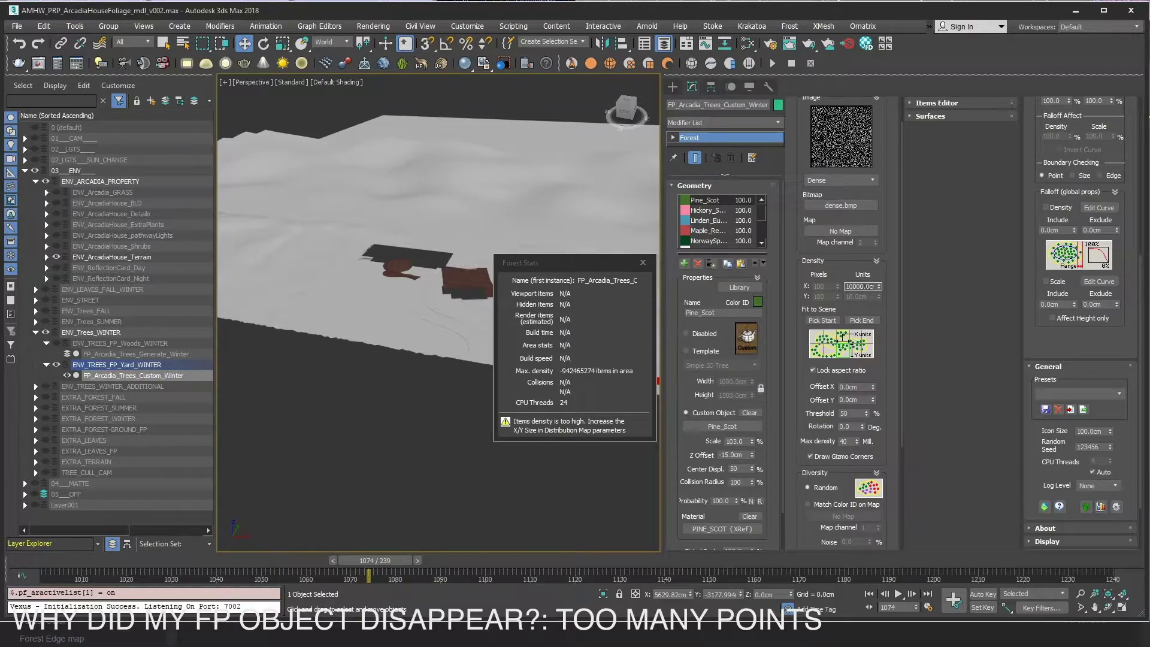
key("Return")
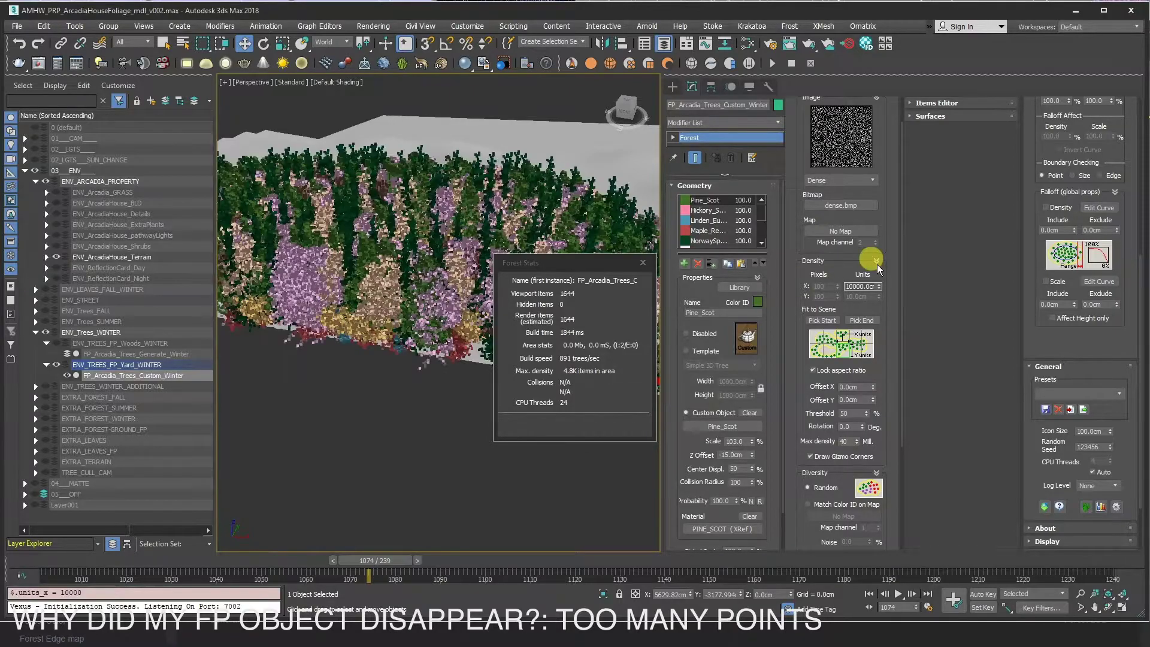
left_click(642, 264)
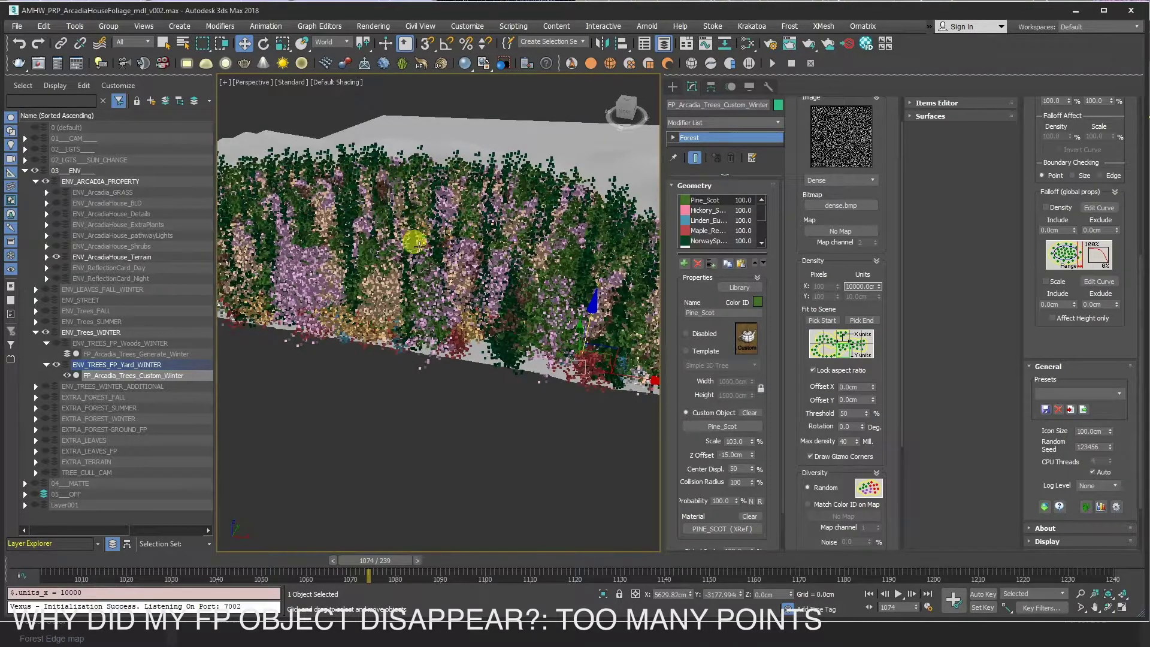
Raise Units X to 100000 and orbit to check the sparse winter trees around the house
scroll(411, 239, "up", 2)
type("0")
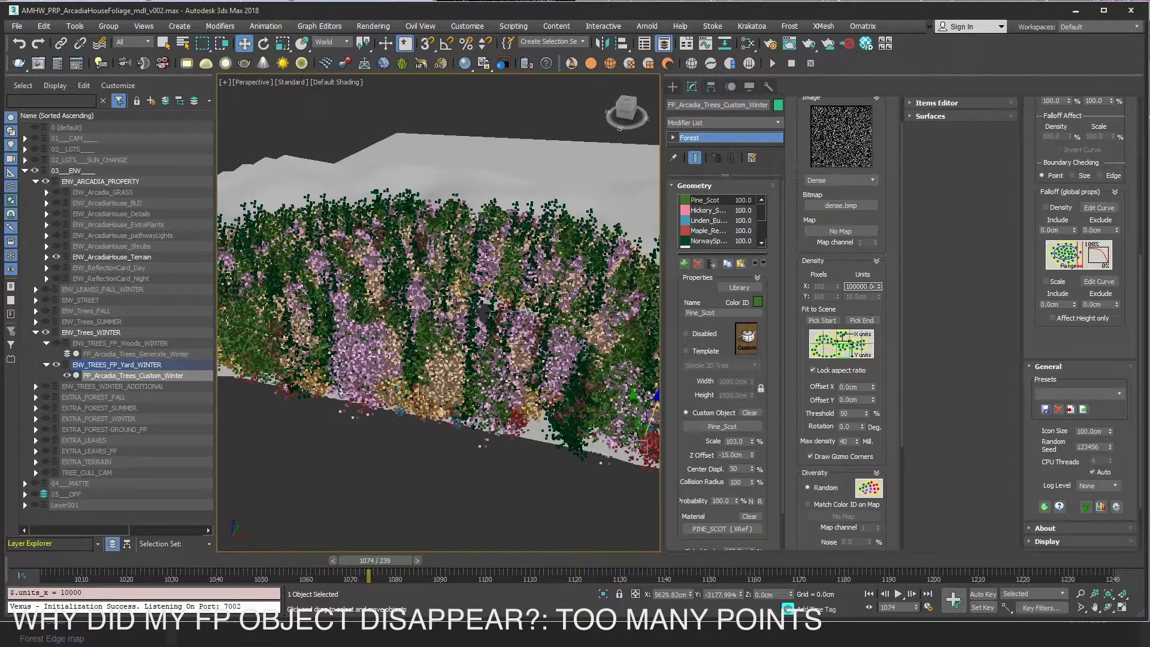
left_click(563, 319)
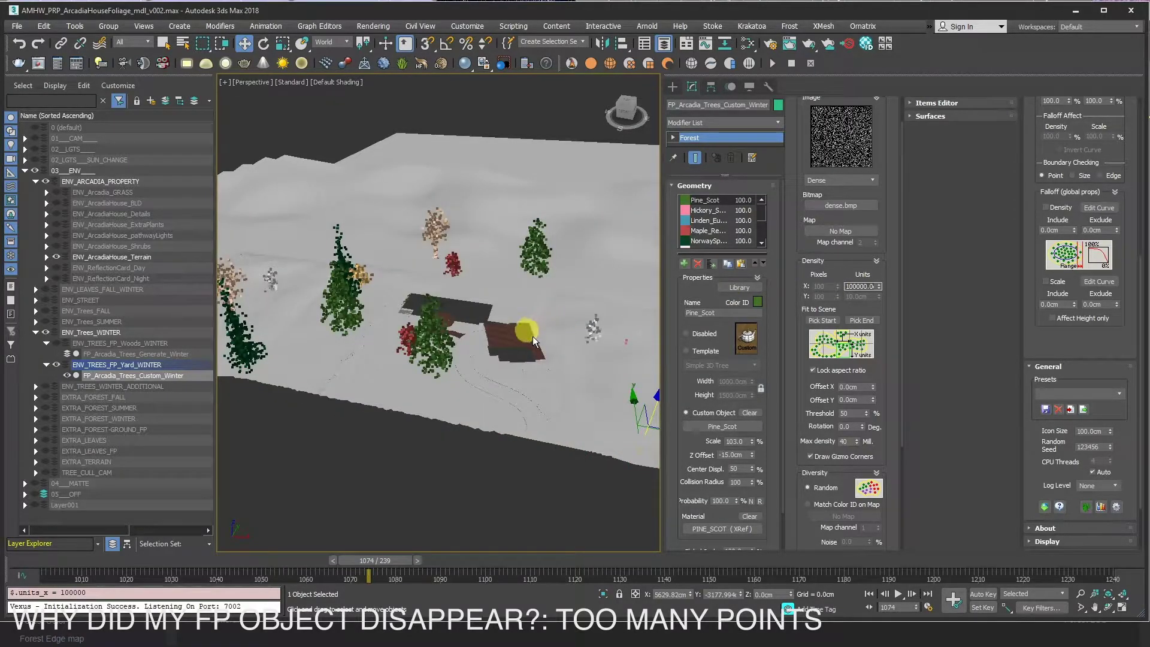
middle_click_drag(534, 337, 530, 339, "alt")
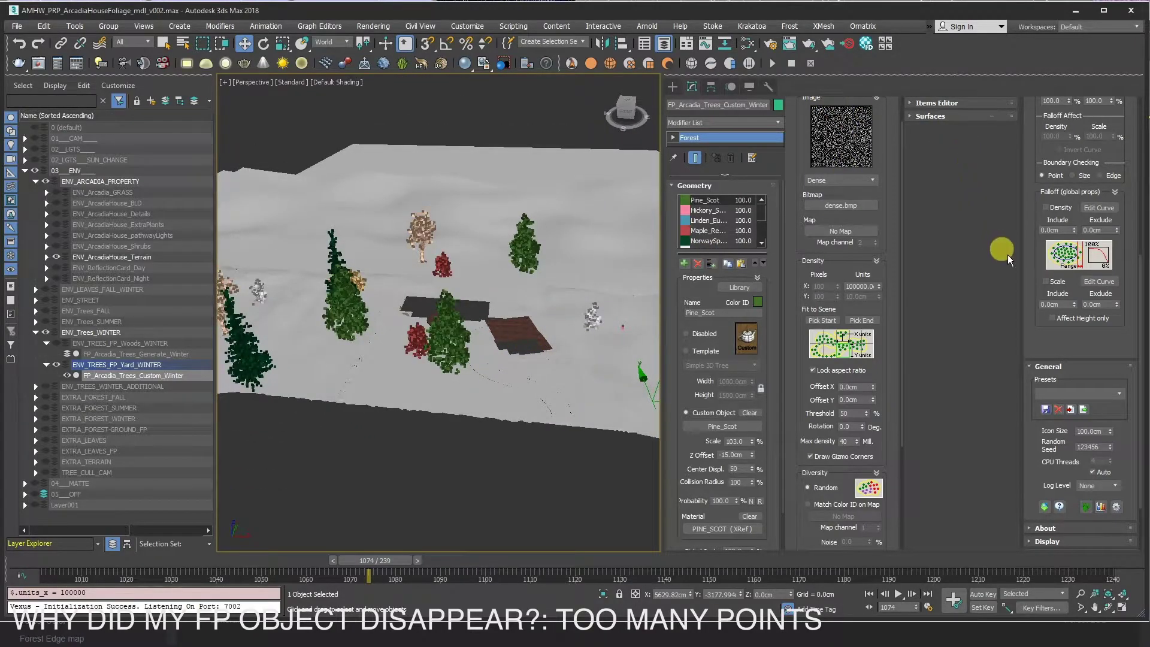
scroll(1029, 173, "up", 2)
scroll(1028, 174, "up", 1)
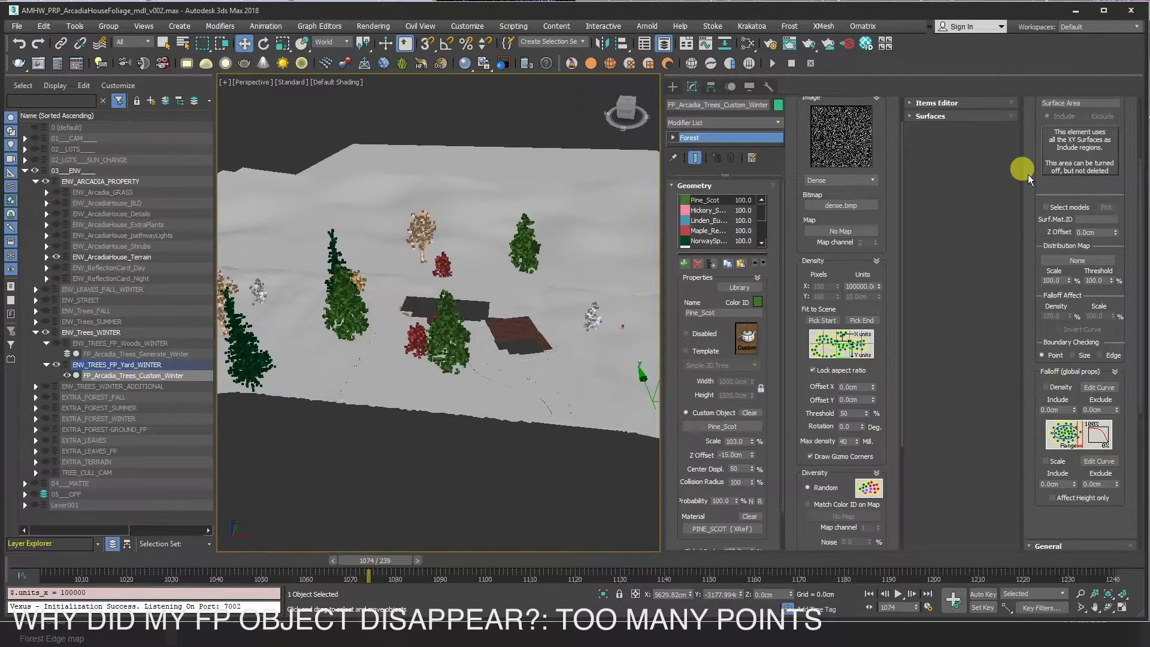
scroll(1027, 164, "up", 1)
scroll(1026, 163, "up", 1)
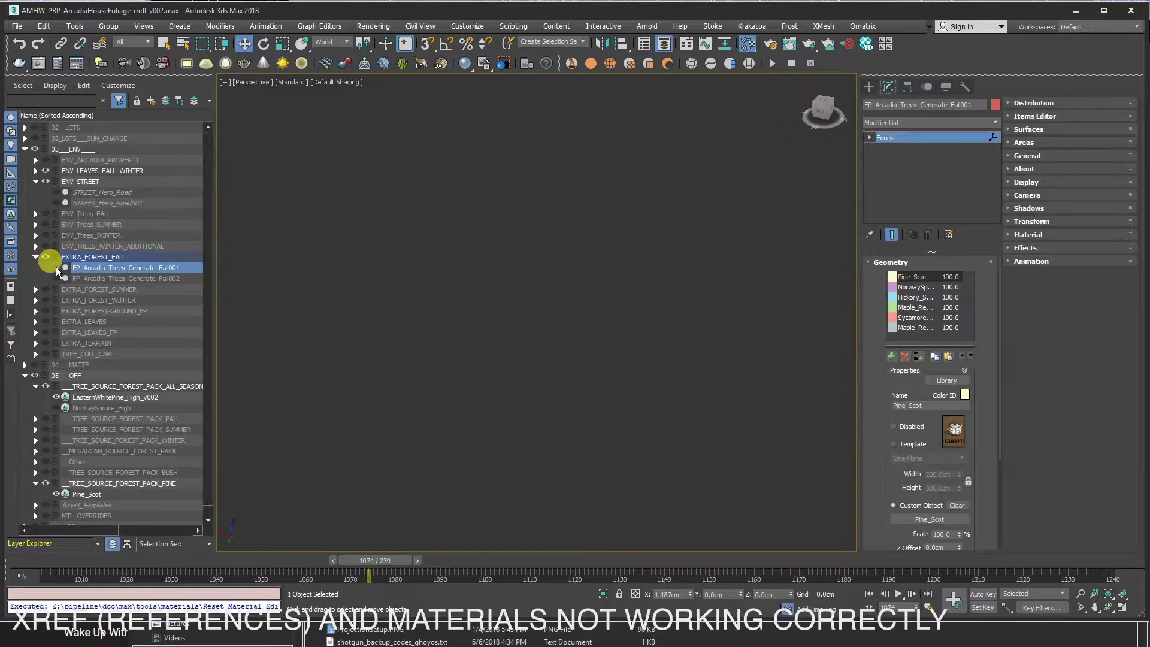
Select the Pine_Scot source tree and zoom extents to it with Z
left_click(90, 397)
left_click(35, 387)
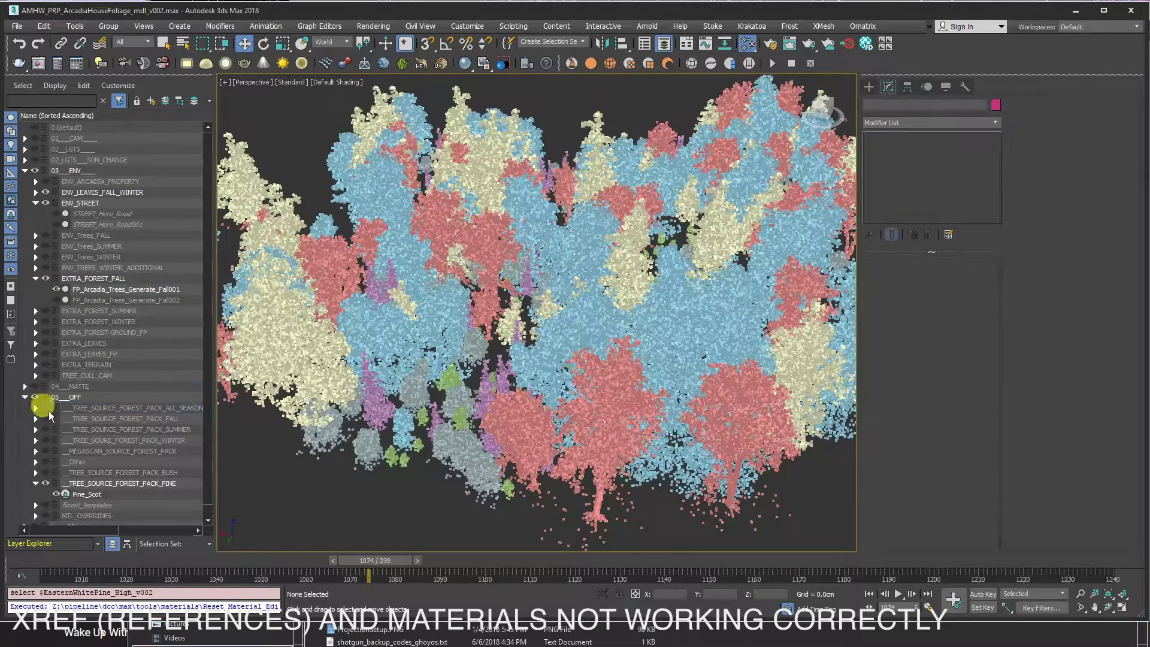
left_click(519, 467)
key("z")
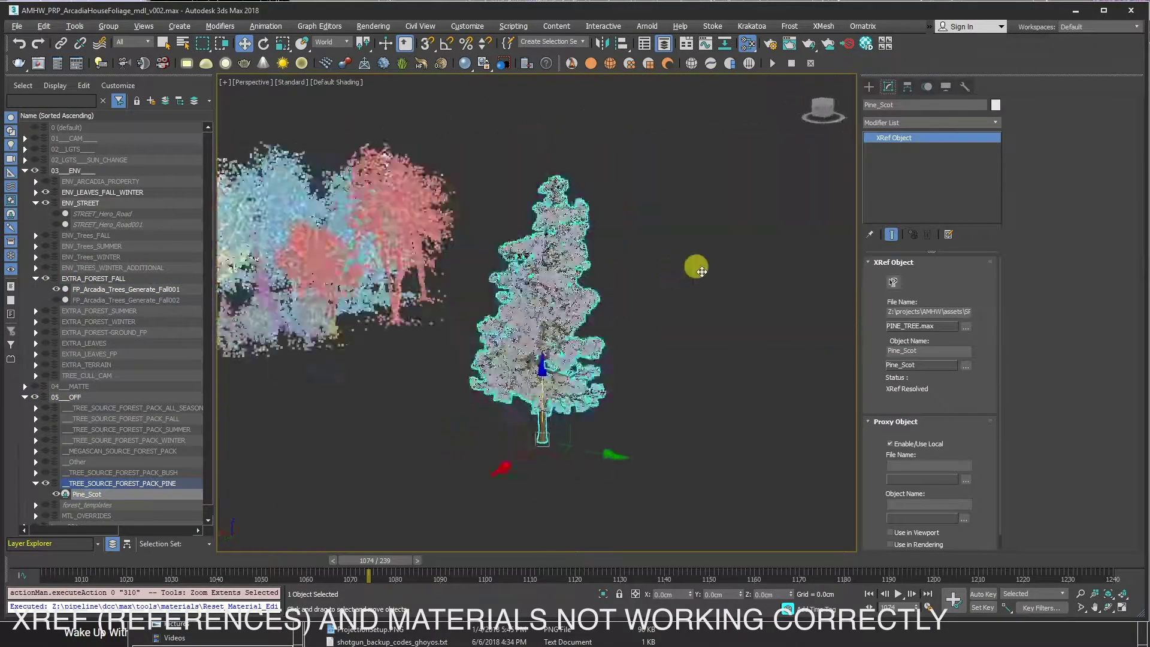
left_click(680, 427)
key("ctrl+z")
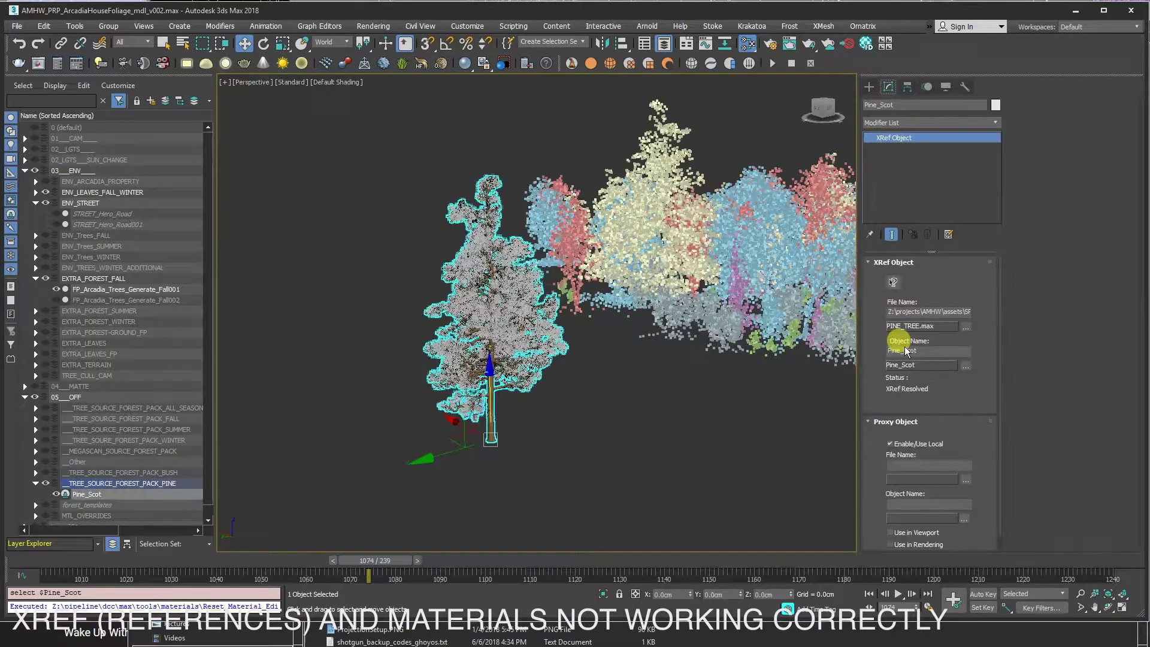
Open the XRef Objects manager from File > References
left_click(17, 29)
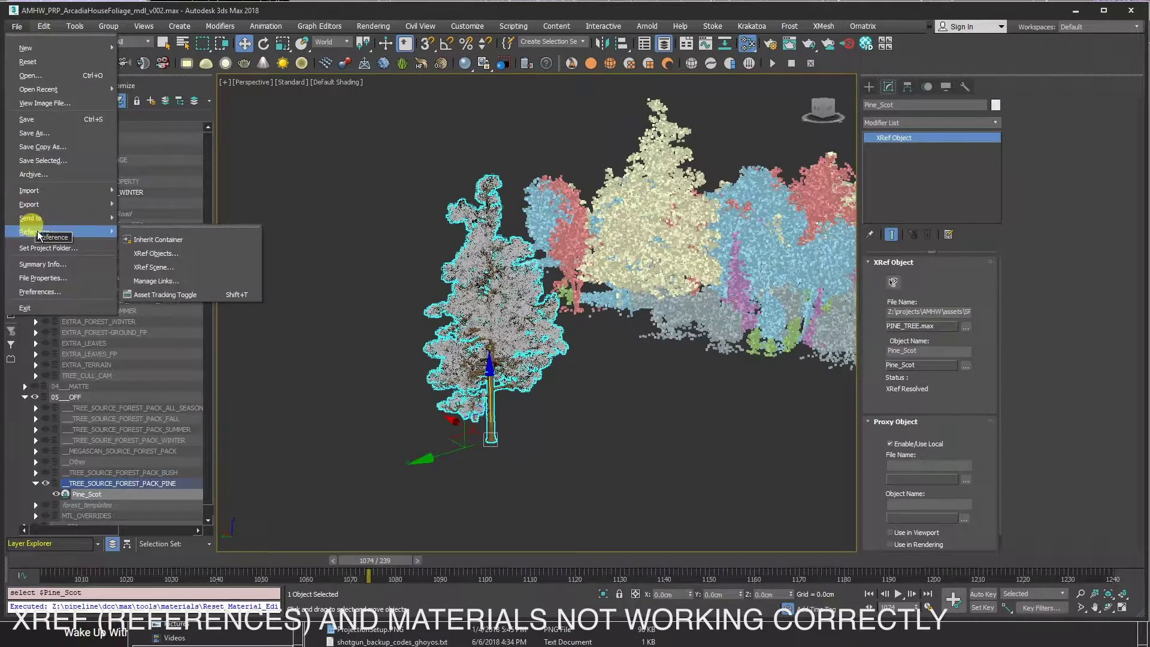
left_click(153, 253)
left_click(861, 103)
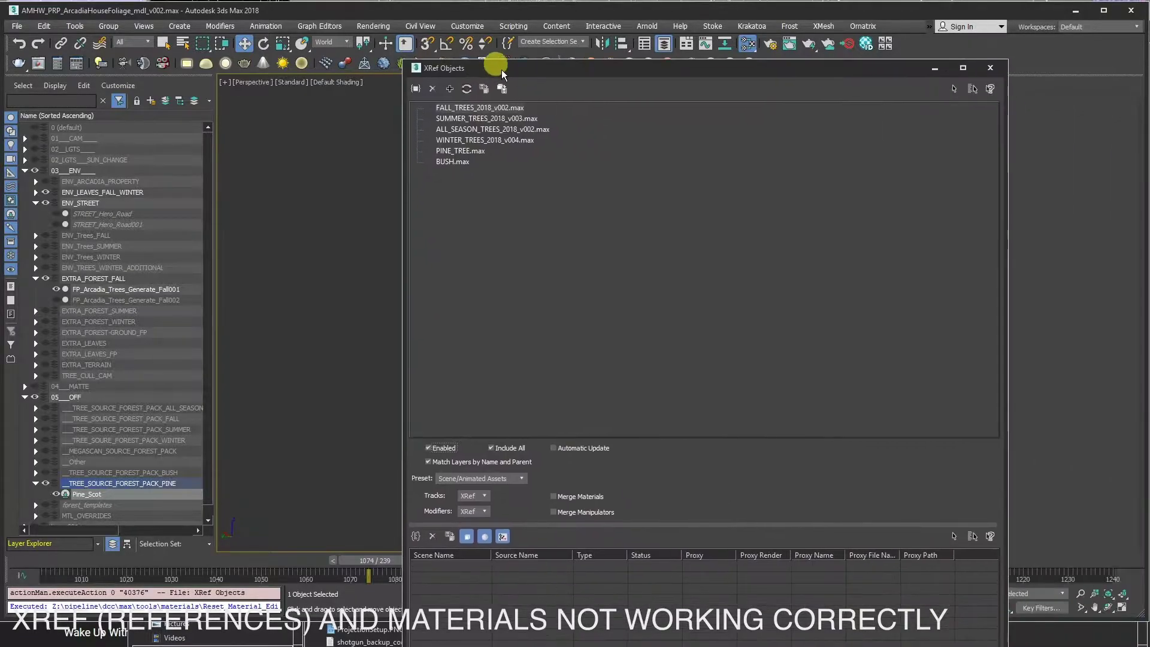
Inspect PINE_TREE.max's referenced objects, briefly disable then re-enable it, and close the XRef list
mouse_move(497, 70)
left_mouse_down()
mouse_move(506, 207)
mouse_move(617, 139)
left_mouse_up()
left_click(575, 220)
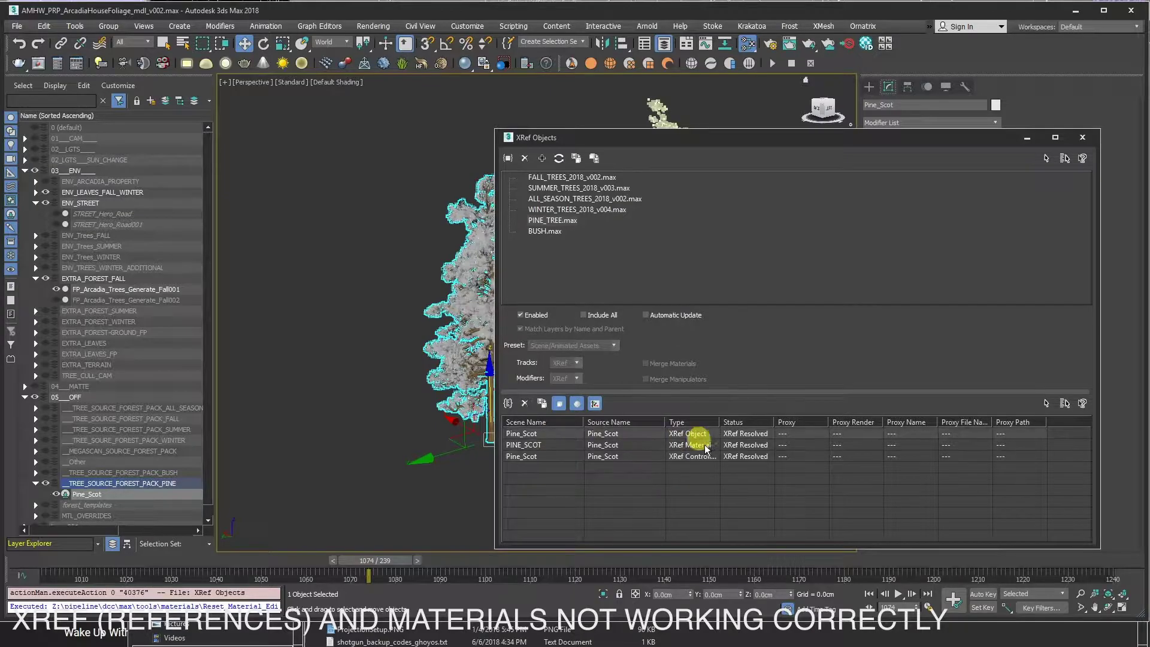
mouse_move(773, 140)
left_mouse_down()
mouse_move(671, 137)
mouse_move(920, 150)
left_mouse_up()
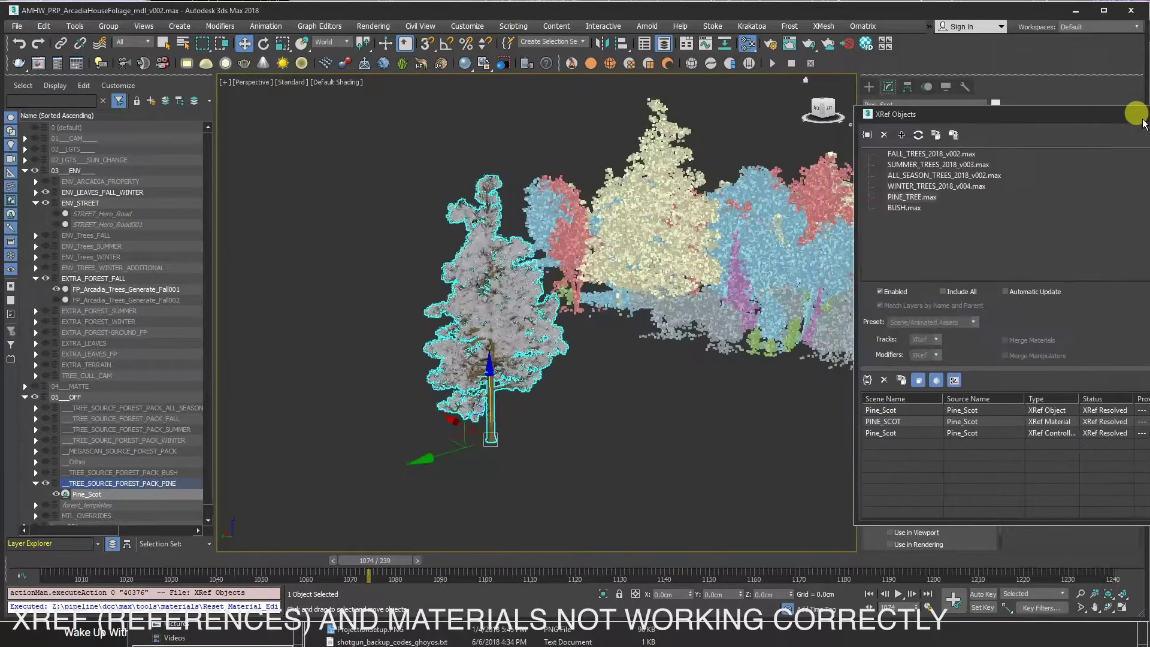
left_click(672, 322)
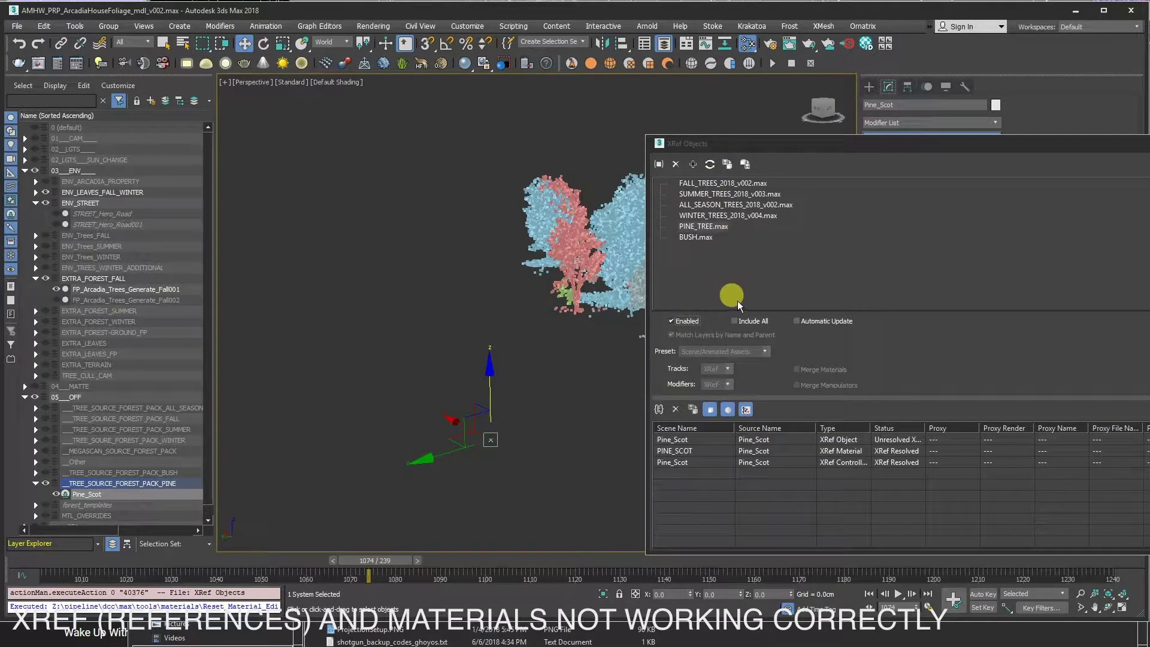
left_click(699, 164)
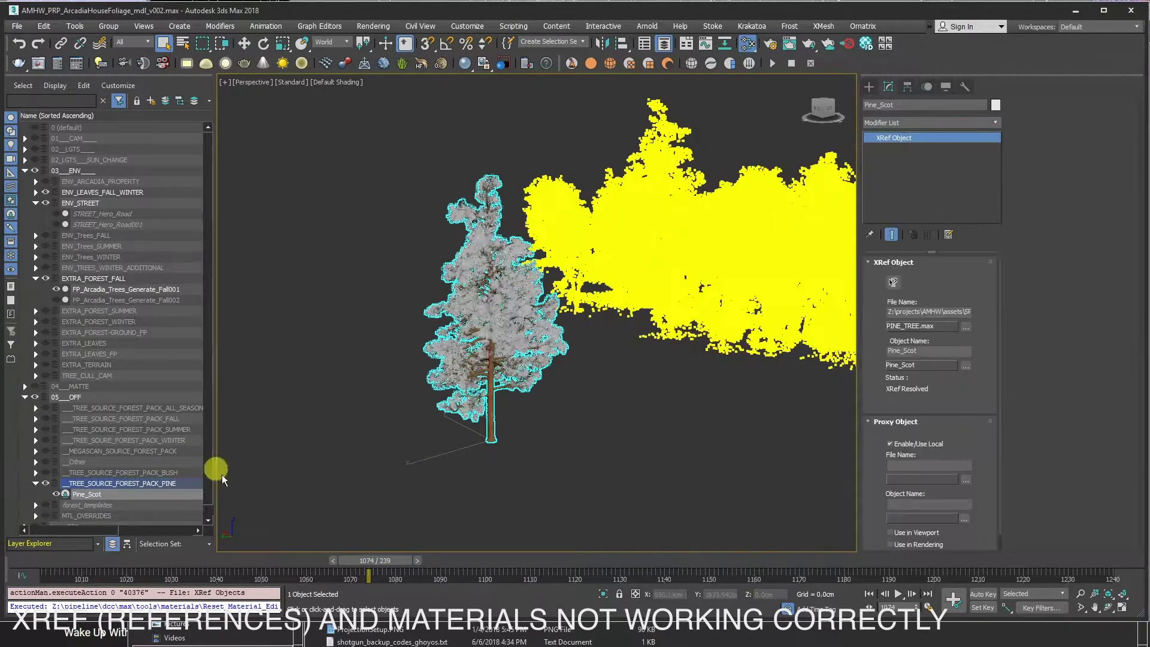
left_click(35, 484)
mouse_move(772, 182)
middle_mouse_down("alt")
mouse_move(650, 211)
mouse_move(779, 175)
mouse_move(727, 200)
mouse_move(659, 267)
middle_mouse_up("alt")
Select FP_Arcadia_Trees_Generate_Fall001 and locate its PINE_SCOT (XRef) material button
left_click(164, 290)
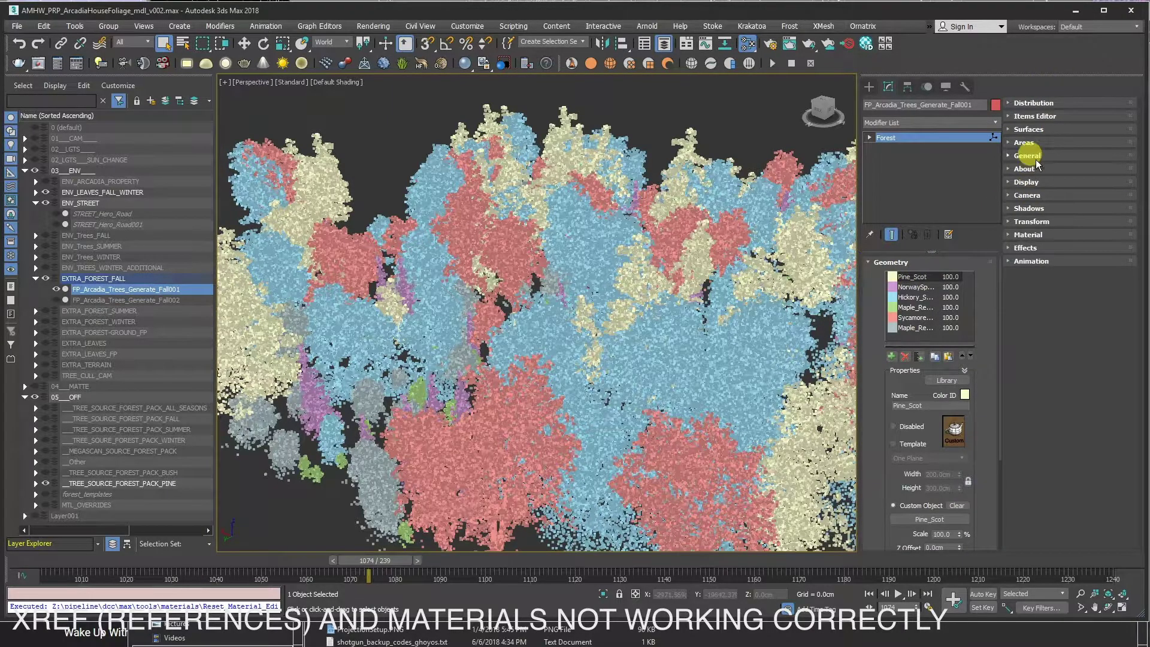
scroll(983, 416, "down", 2)
scroll(978, 483, "down", 2)
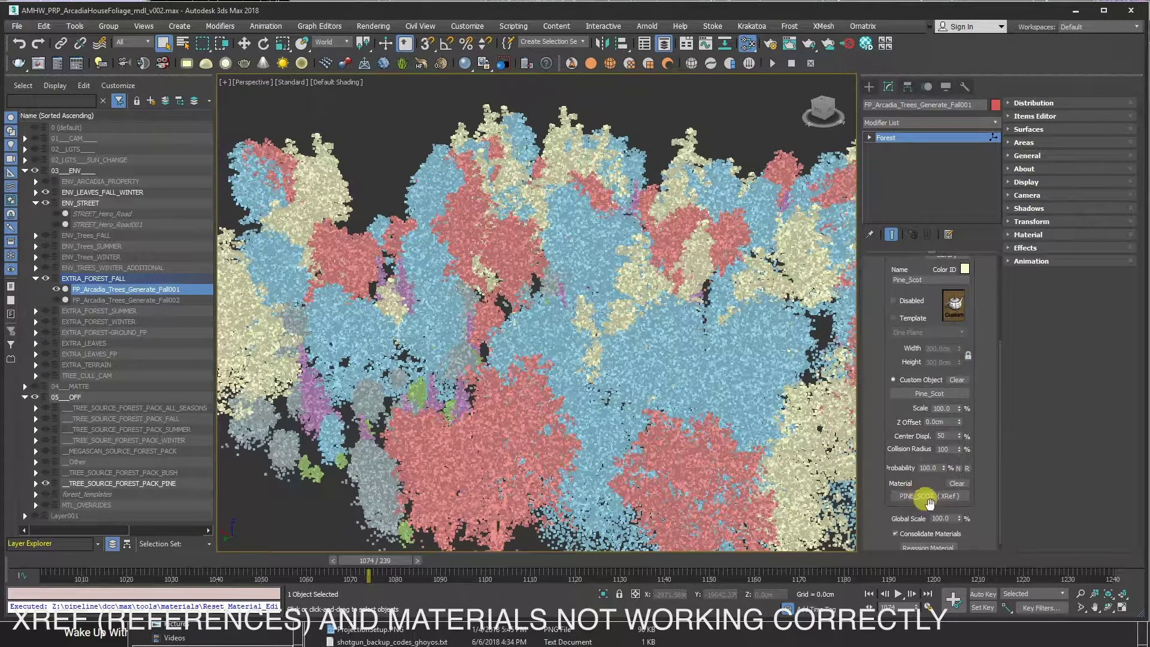
left_click(955, 496)
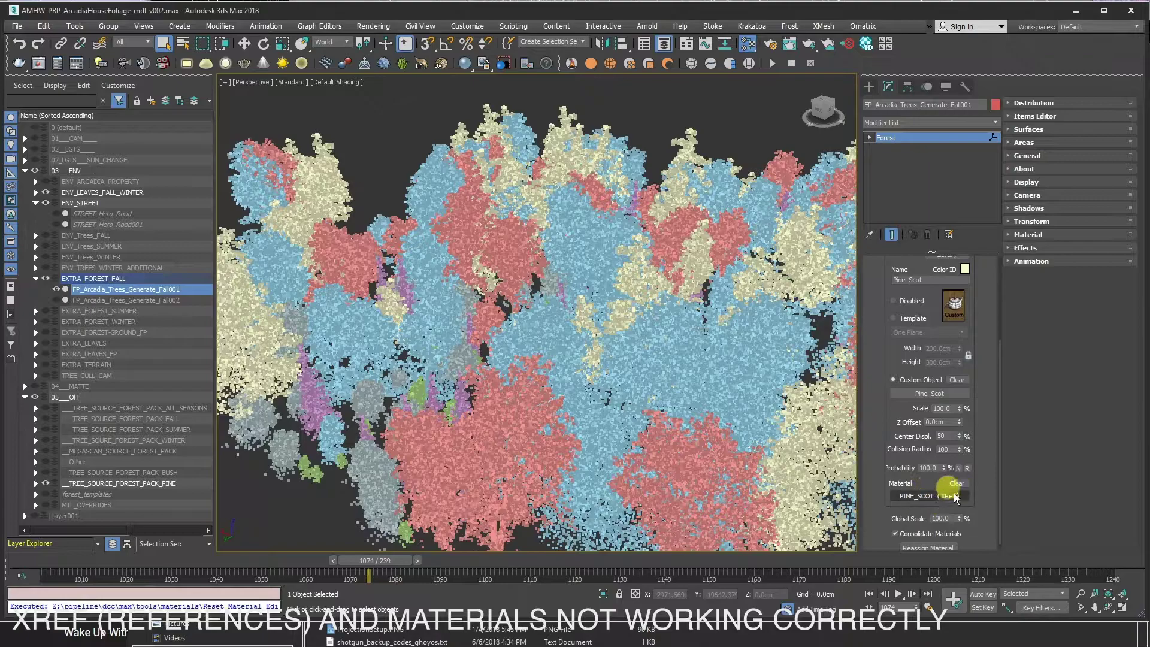
left_click(742, 137)
Drag the PINE_SCOT XRef material into the Slate editor's View1 as an instance
key("m")
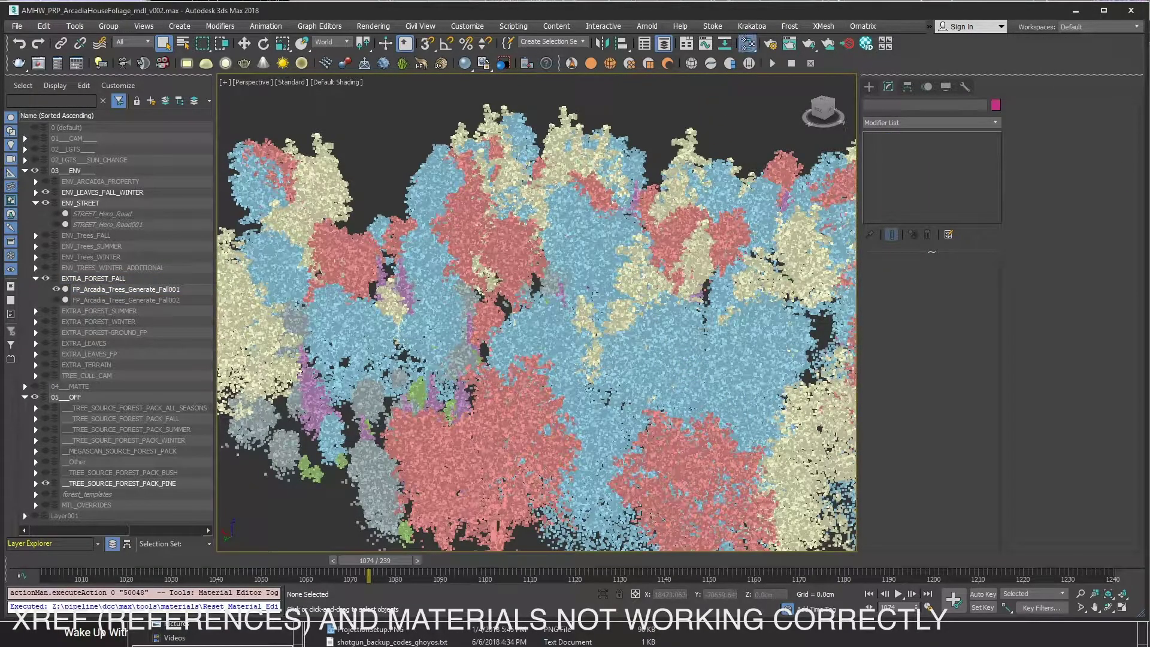
left_click_drag(547, 214, 988, 258)
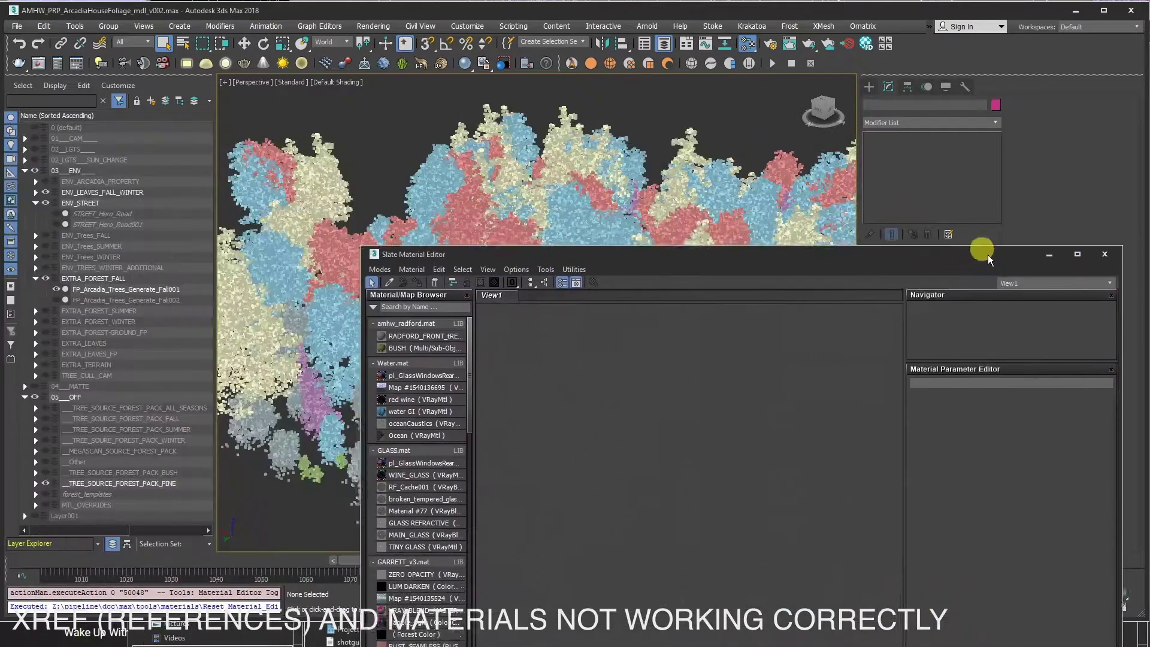
mouse_move(989, 258)
left_mouse_down()
mouse_move(386, 388)
mouse_move(290, 368)
left_mouse_up()
left_click(170, 289)
mouse_move(817, 365)
left_mouse_down()
mouse_move(774, 357)
mouse_move(726, 317)
left_mouse_up()
scroll(948, 516, "down", 5)
left_click_drag(931, 531, 423, 479)
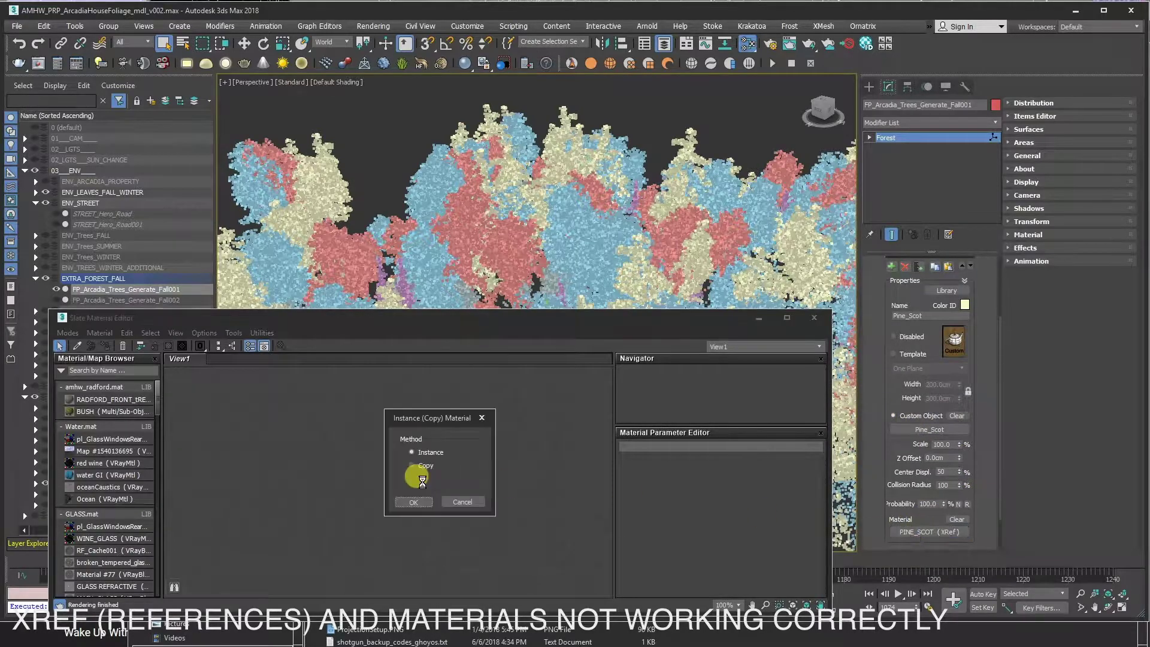
left_click(413, 502)
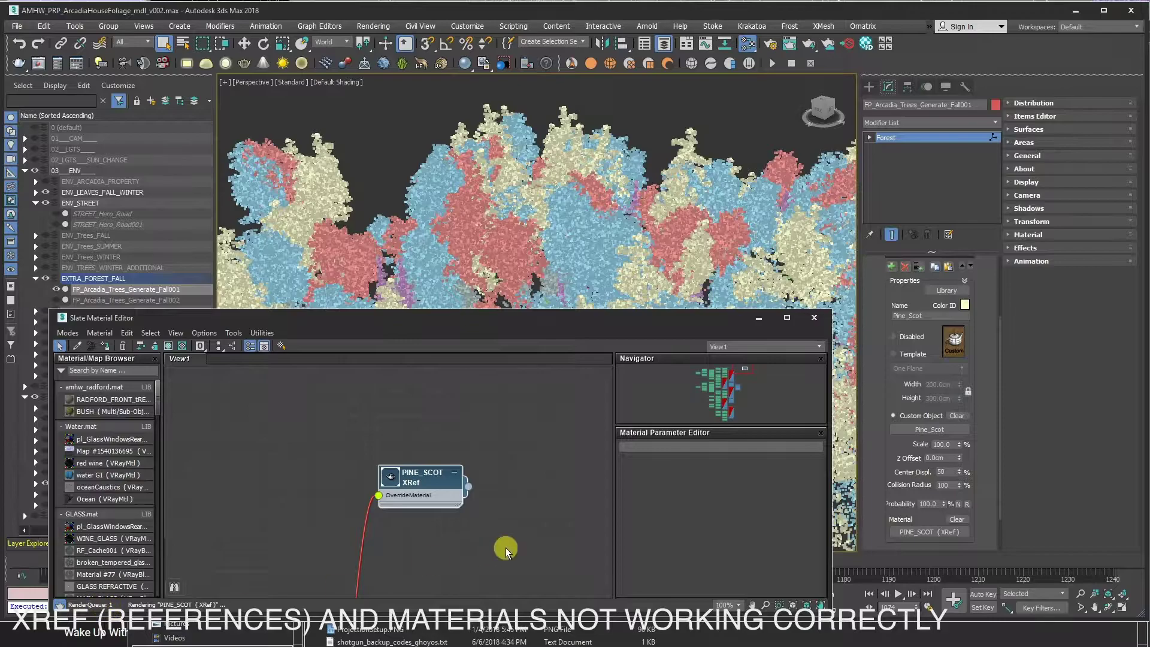
key("m")
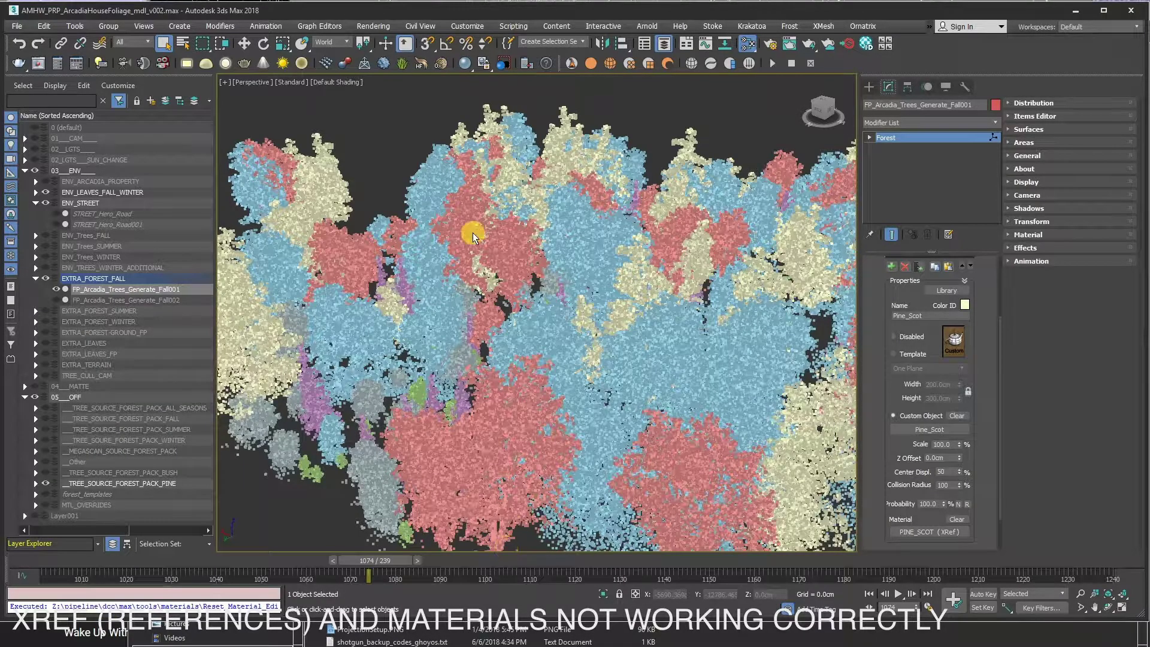
key("m")
left_click_drag(427, 317, 526, 208)
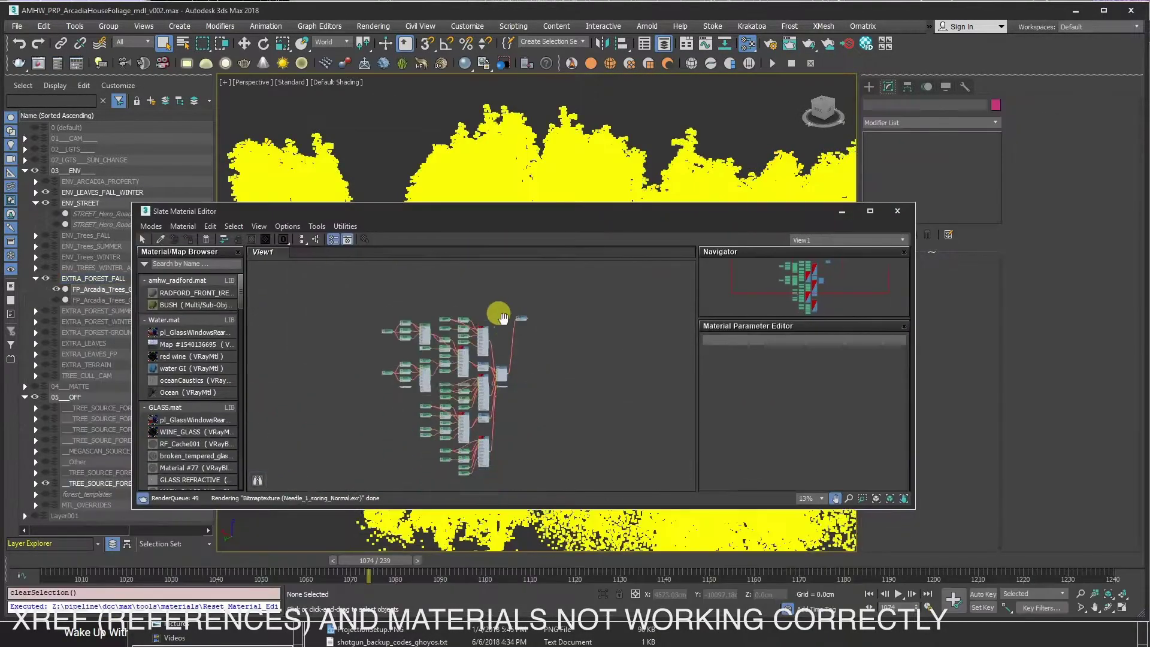
Maximize the Slate editor and inspect the Bitmaptexture, Map #1062 and Map #1065 nodes
double_click(526, 207)
scroll(372, 252, "up", 5)
middle_click_drag(393, 303, 411, 326)
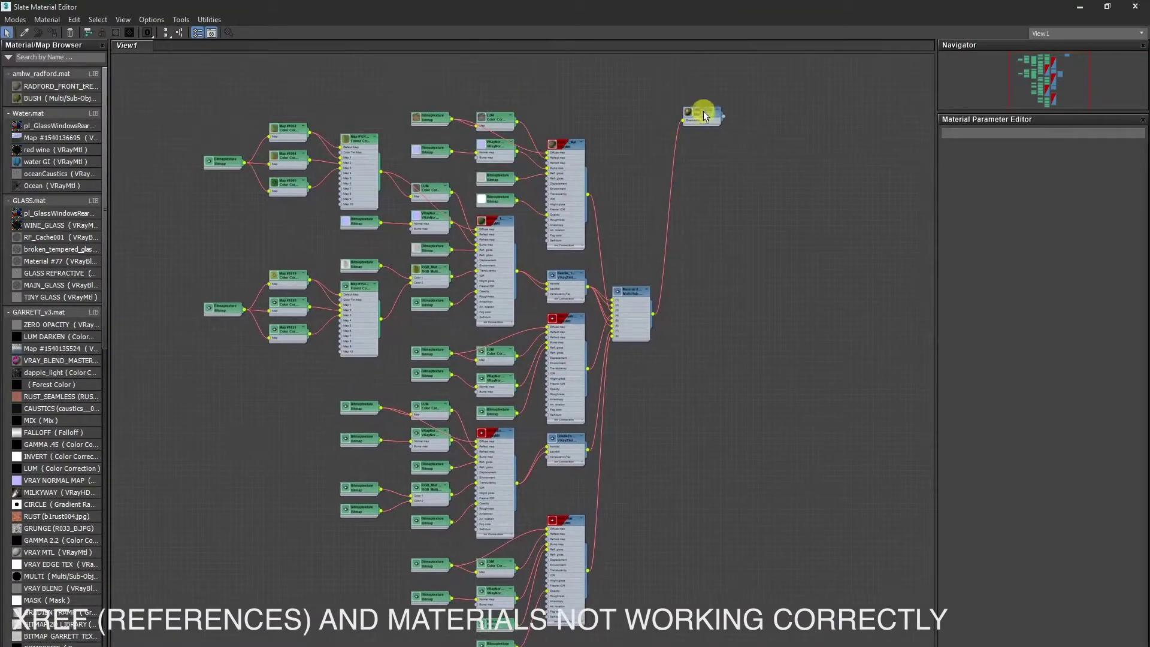
left_click_drag(704, 116, 700, 320)
double_click(218, 160)
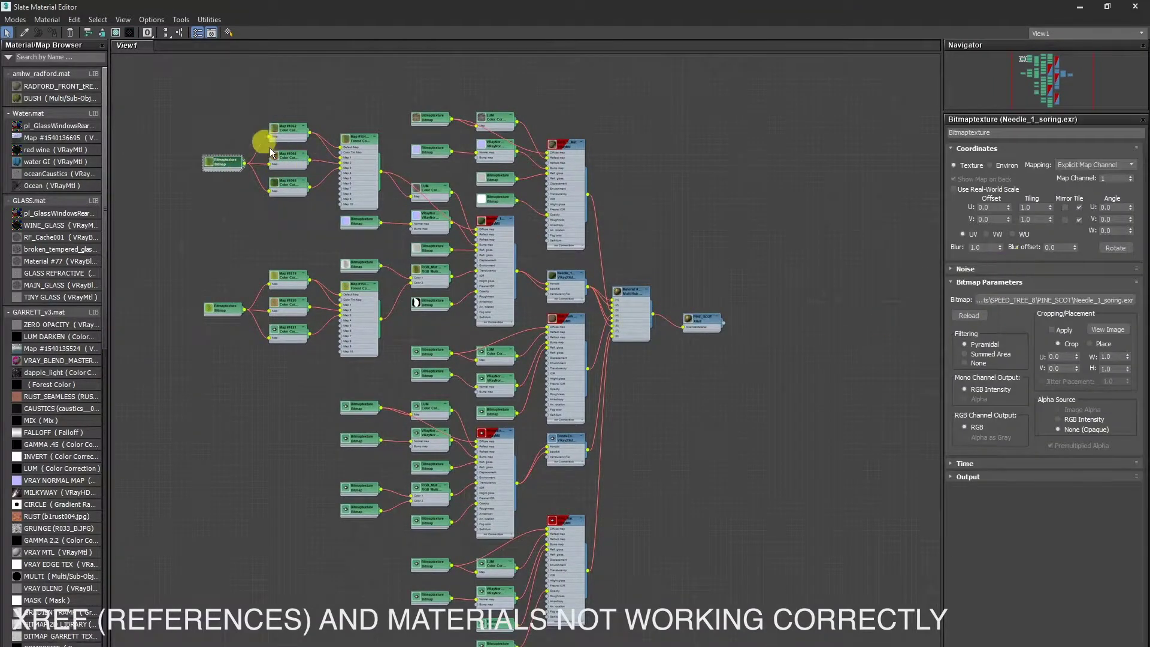
scroll(271, 153, "up", 3)
double_click(304, 123)
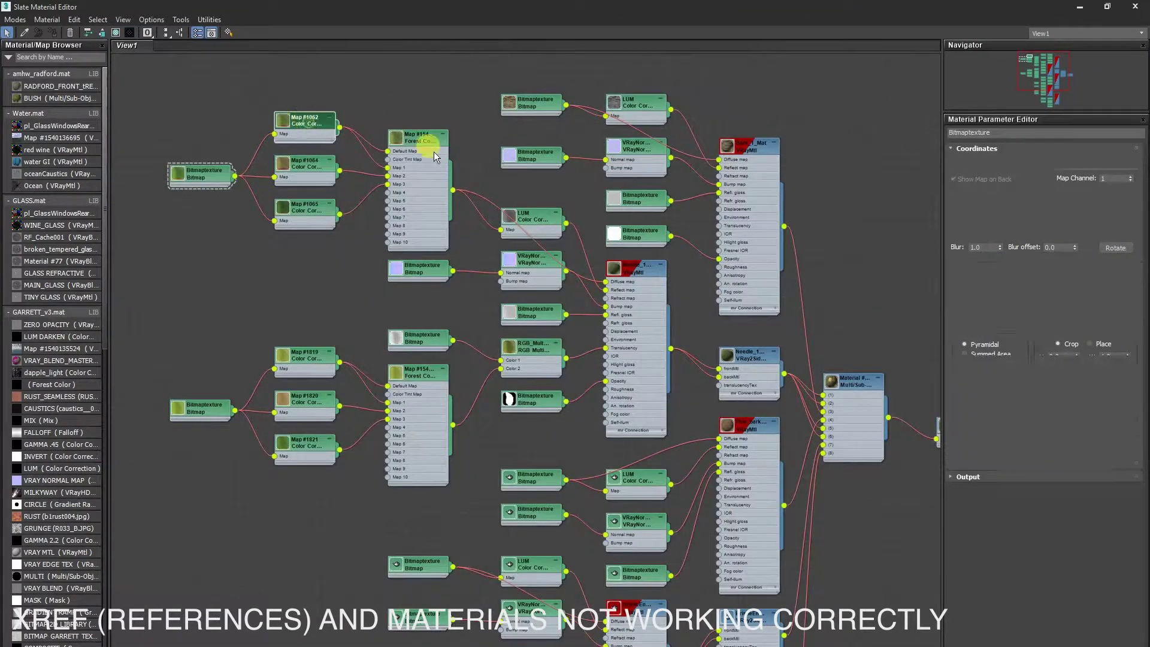
left_click(380, 165)
double_click(305, 208)
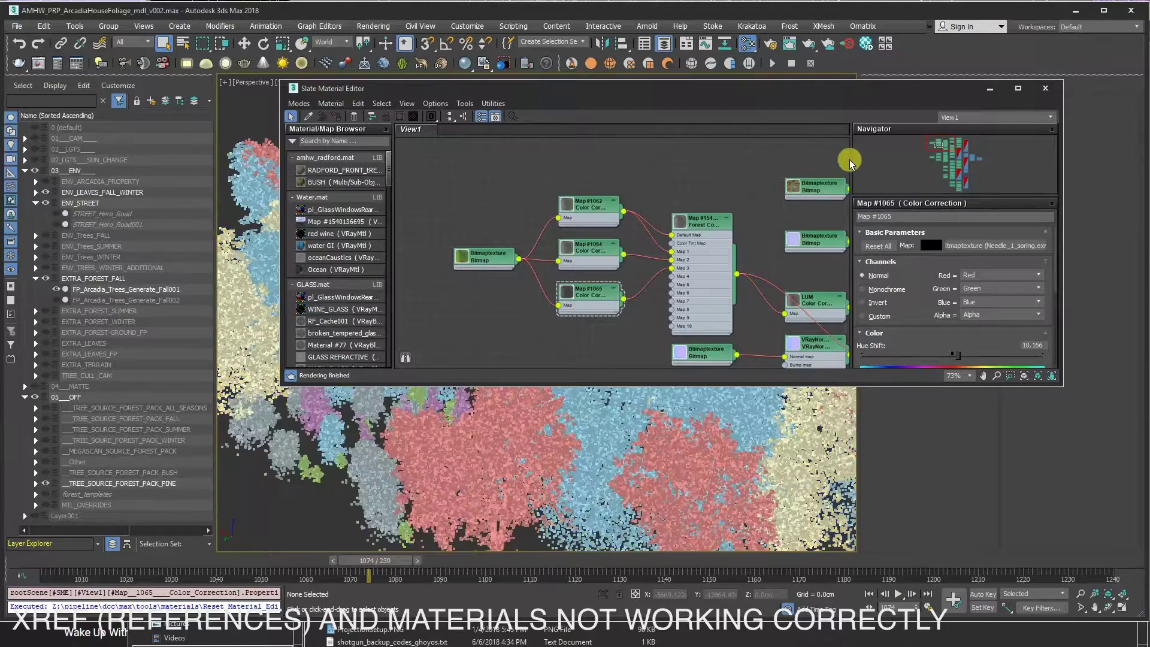
Close the material editor and reselect FP_Arcadia_Trees_Generate_Fall001 in Layer Explorer
left_click(1045, 89)
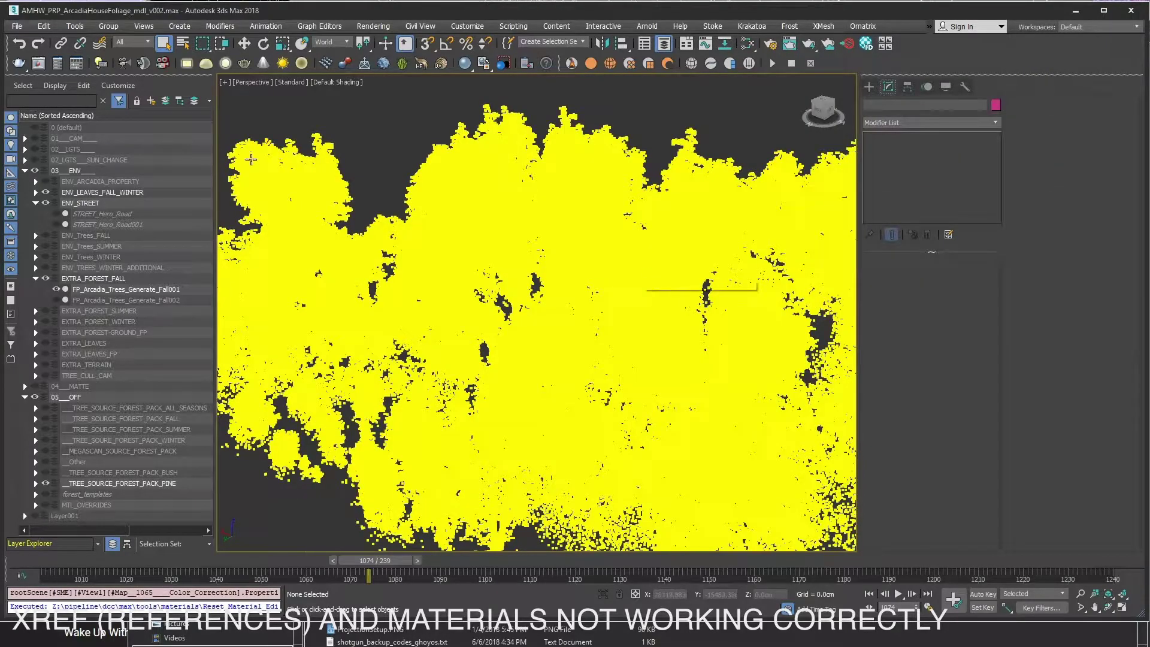
left_click(339, 124)
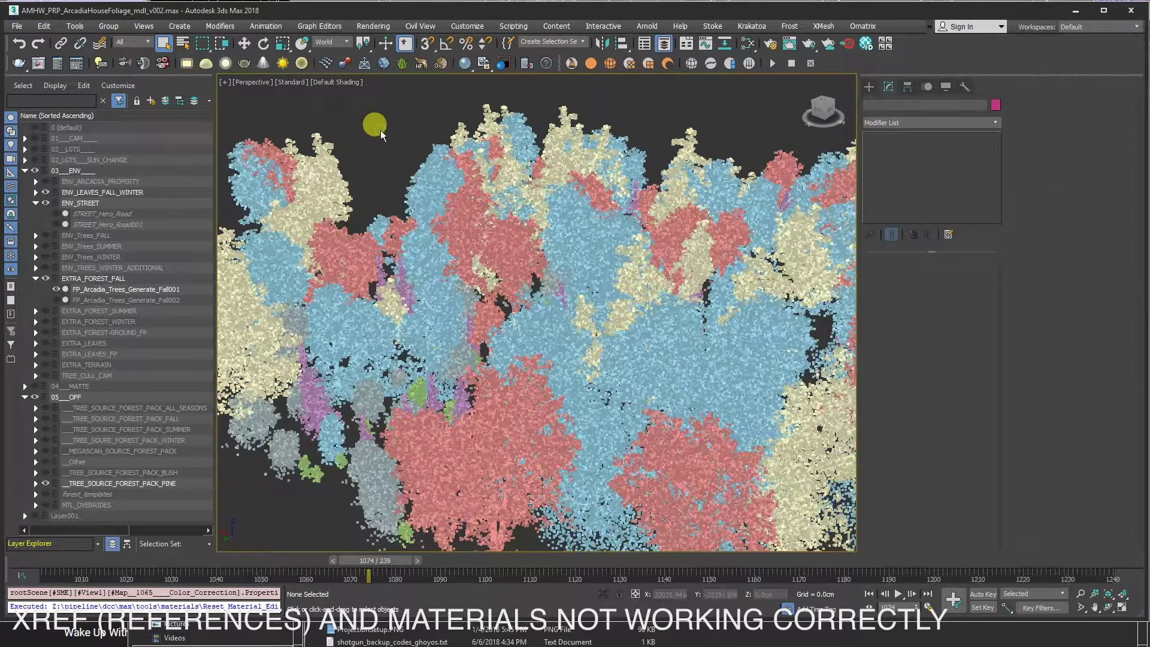
left_click(129, 289)
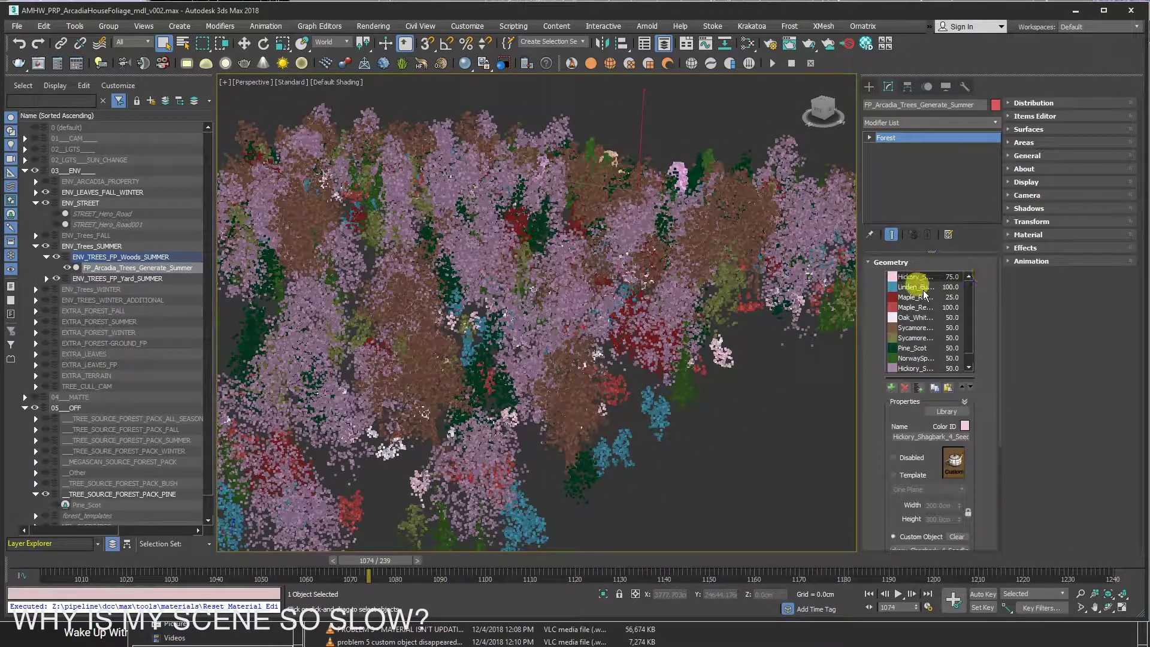
Set the summer scatter's Points-Cloud Global Density to 100 and Local Density to 1
left_click(1022, 181)
scroll(1017, 210, "down", 3)
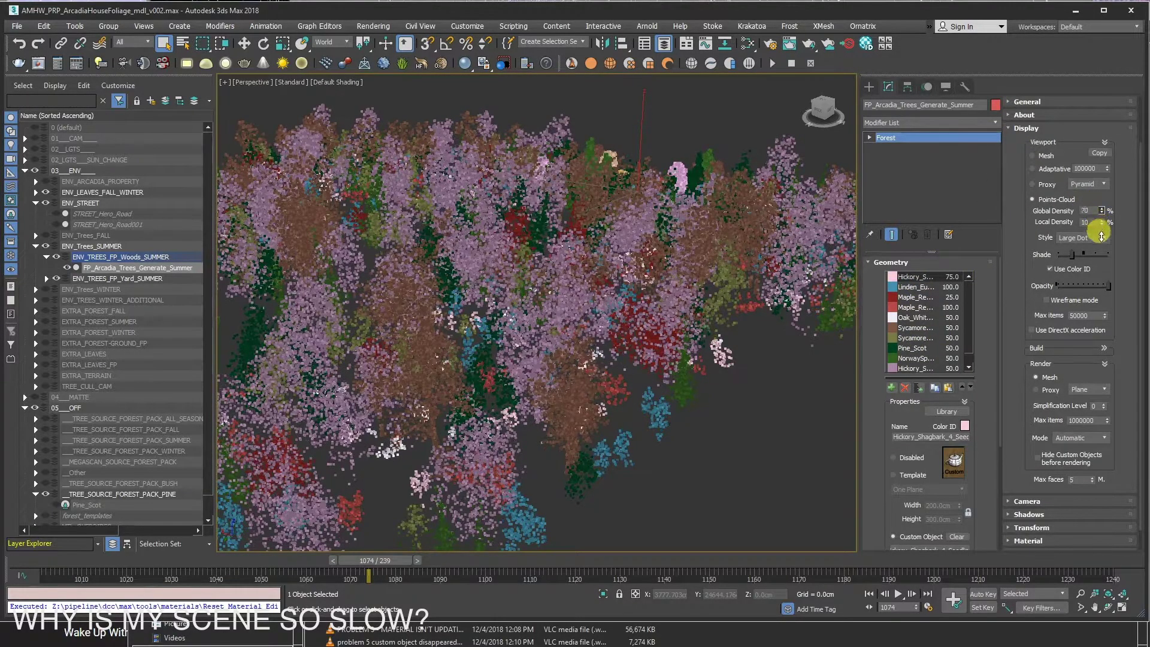
left_click_drag(1101, 236, 1108, 269)
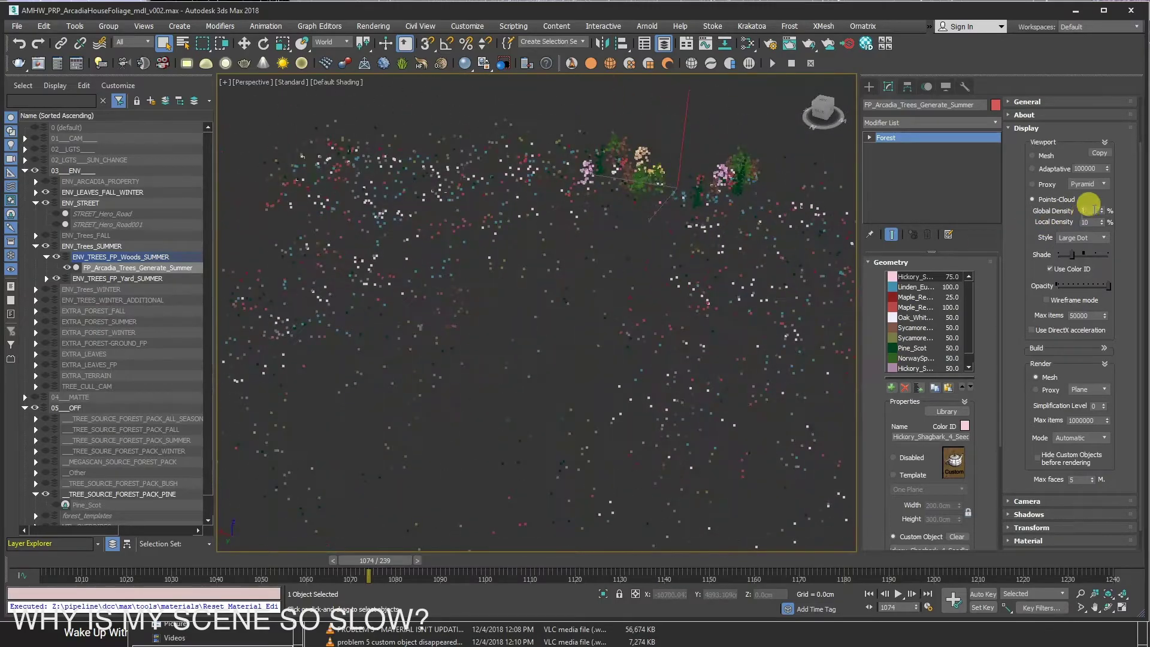
type("0")
key("Tab")
type("100")
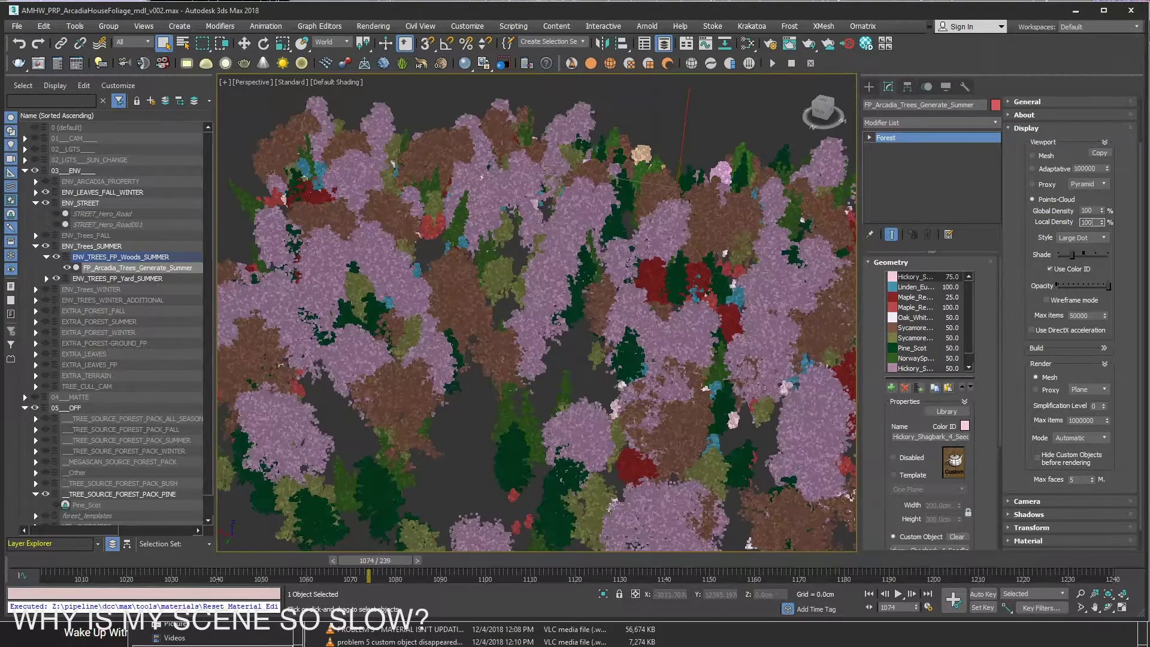
mouse_move(738, 266)
middle_mouse_down("alt")
mouse_move(561, 273)
mouse_move(611, 264)
mouse_move(504, 246)
mouse_move(662, 198)
middle_mouse_up("alt")
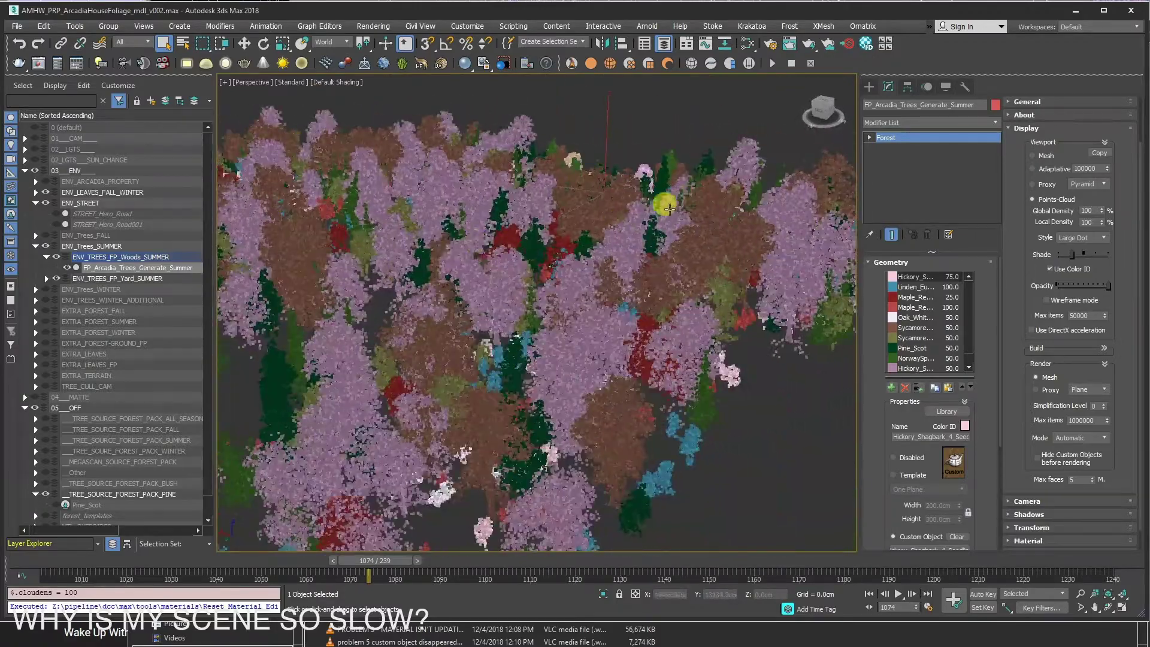
left_click(1083, 210)
key("Tab")
type("1")
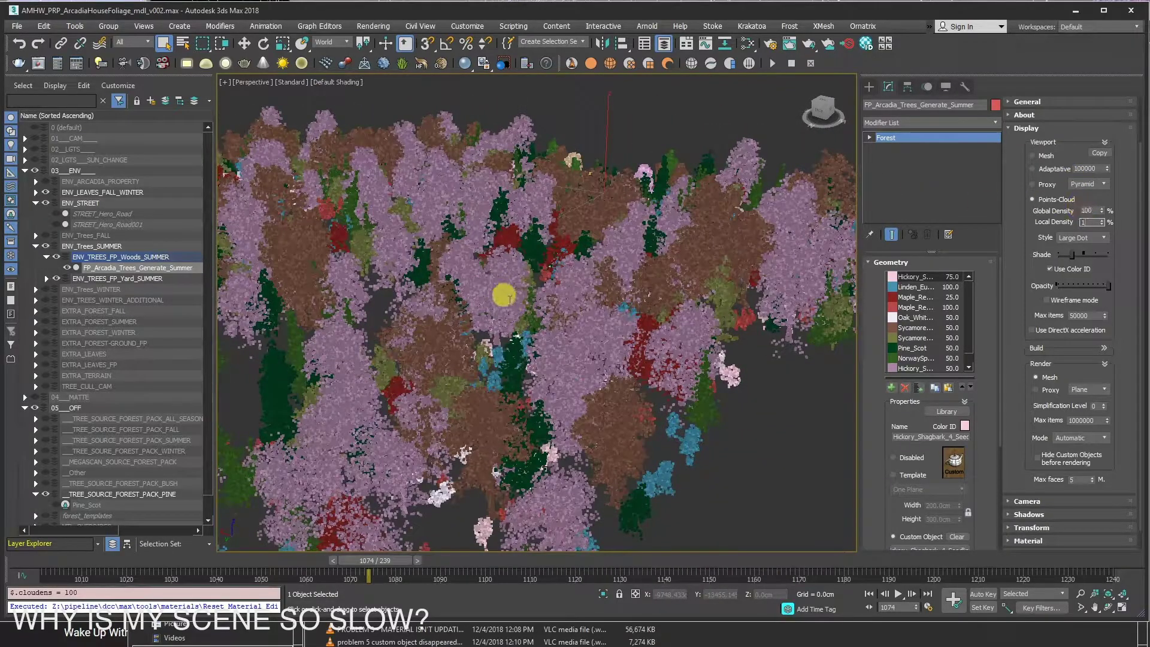
mouse_move(504, 295)
middle_mouse_down("alt")
mouse_move(670, 318)
mouse_move(647, 218)
mouse_move(439, 342)
mouse_move(513, 303)
mouse_move(687, 289)
mouse_move(646, 408)
mouse_move(686, 372)
mouse_move(683, 317)
mouse_move(662, 390)
mouse_move(467, 341)
middle_mouse_up("alt")
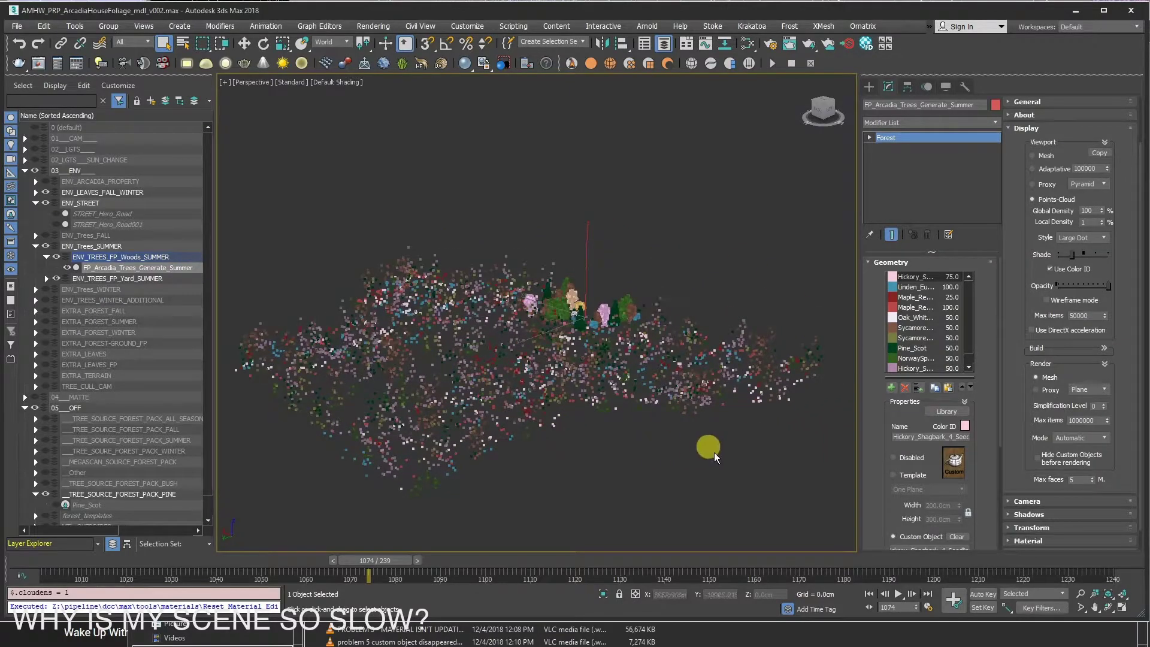
Disable several tree types in the summer scatter's geometry list
middle_click_drag(709, 439, 745, 437, "alt")
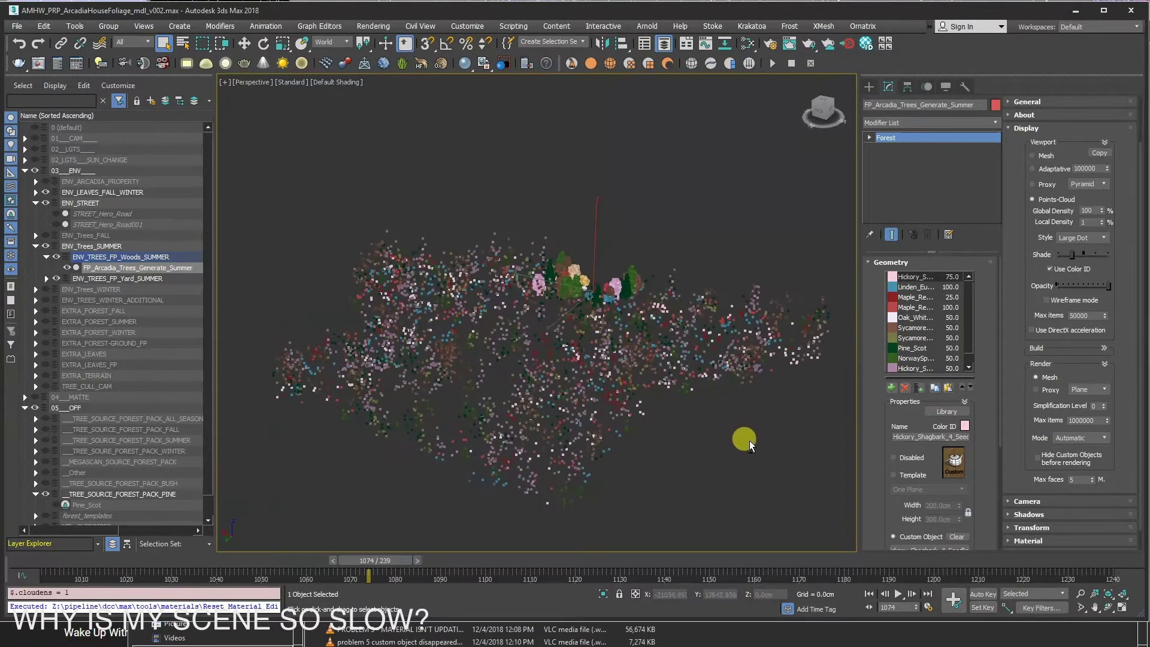
scroll(939, 348, "down", 1)
scroll(921, 280, "up", 1)
left_click_drag(939, 277, 922, 361)
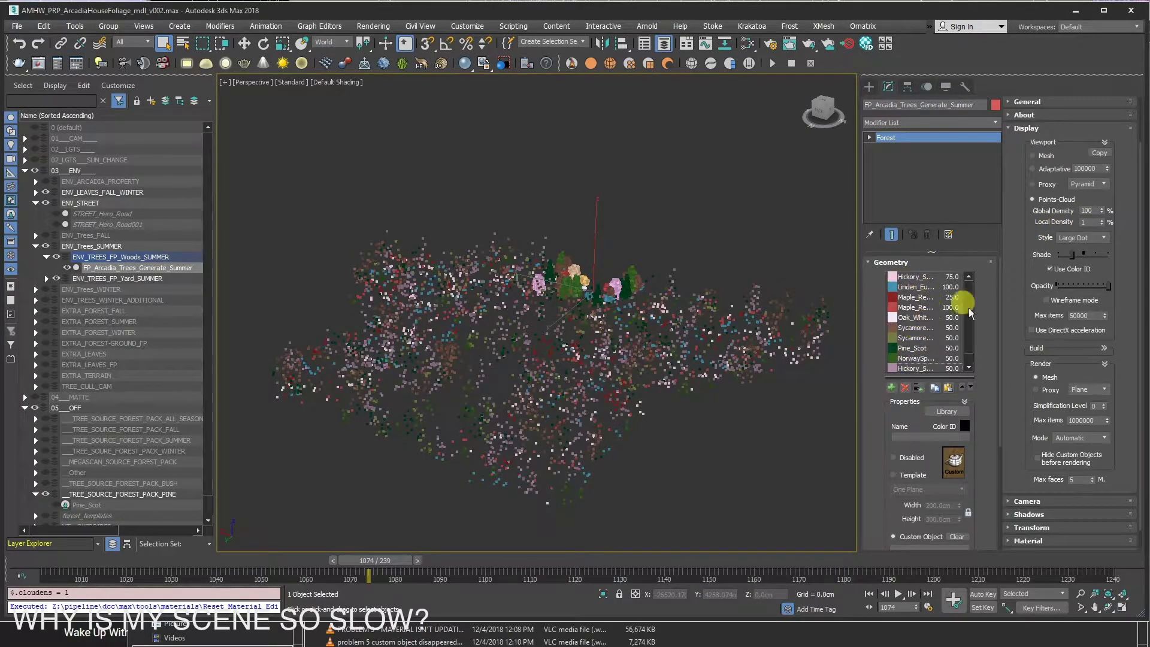
scroll(934, 359, "down", 3)
left_click(893, 385)
Re-enable only Maple_Red_2_Forest as the custom tree type
scroll(874, 360, "up", 3)
left_click(917, 297)
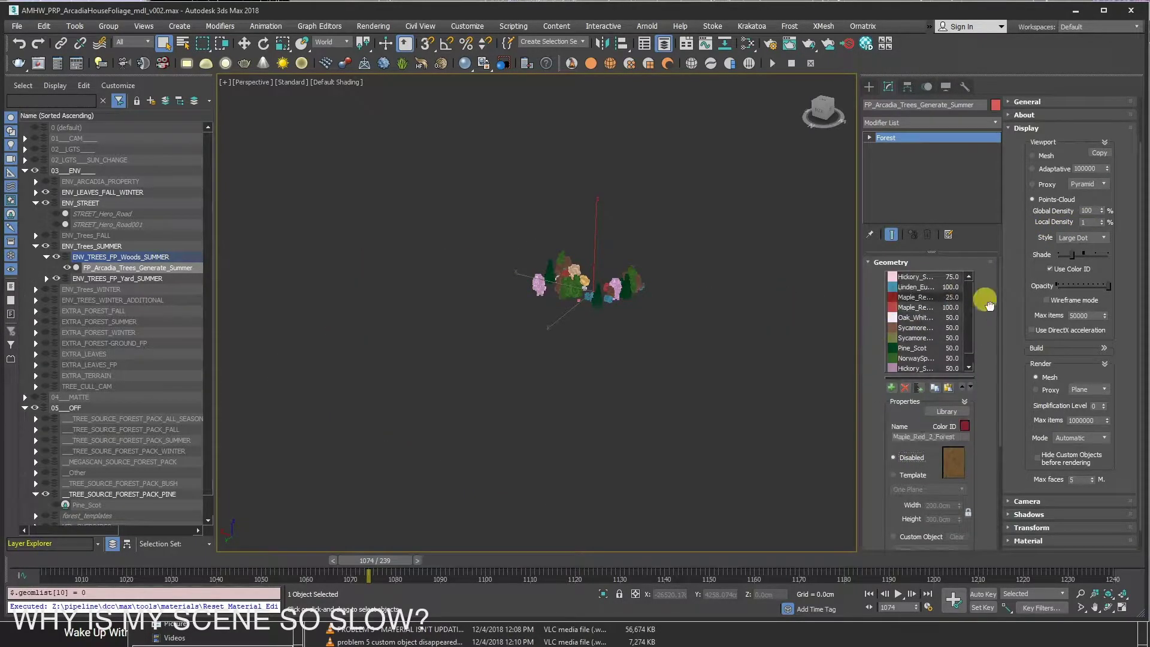
scroll(874, 504, "down", 1)
left_click(907, 519)
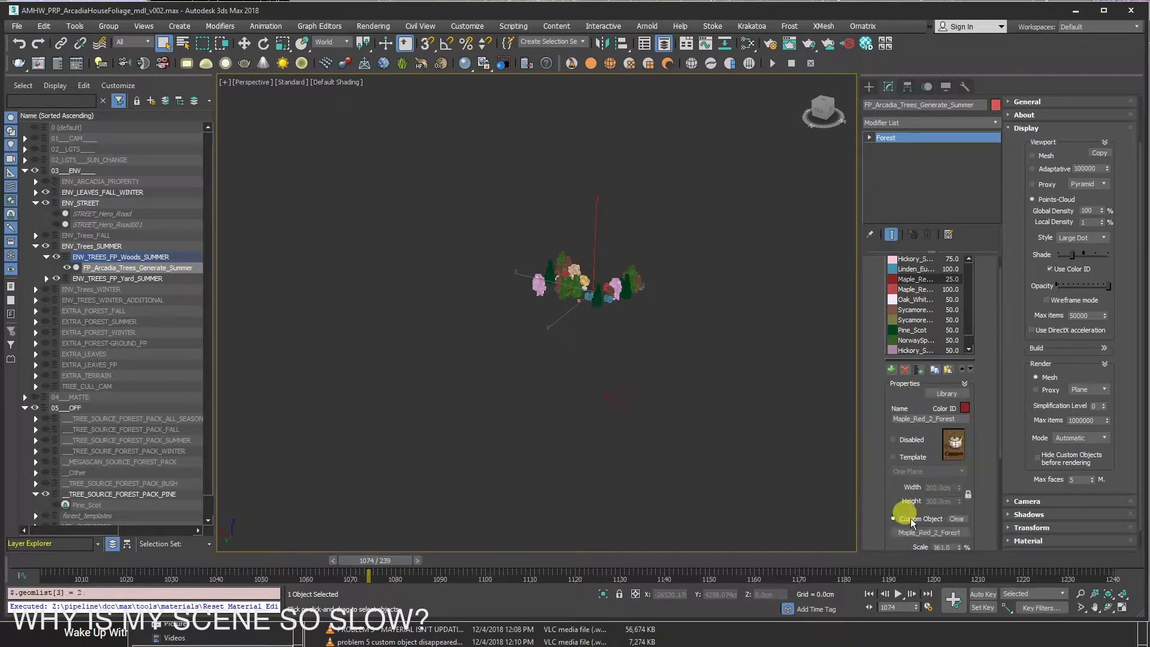
middle_click_drag(624, 351, 658, 336, "alt")
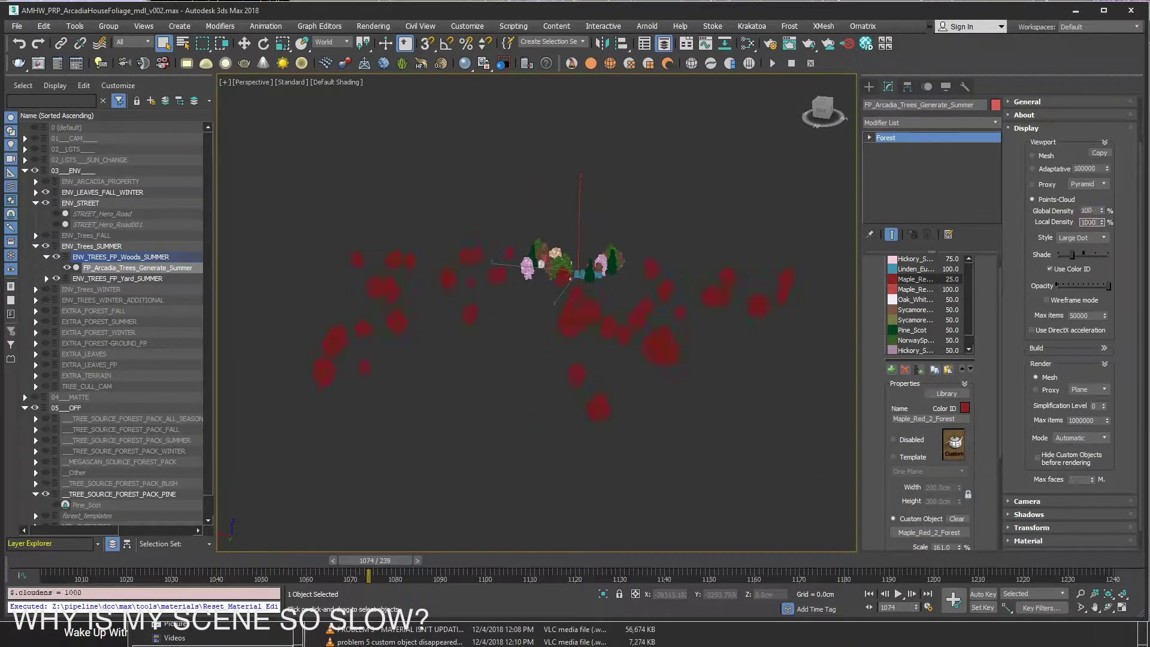
Set the point-cloud local density to 100 to view the red maples
scroll(636, 327, "up", 2)
scroll(637, 342, "up", 3)
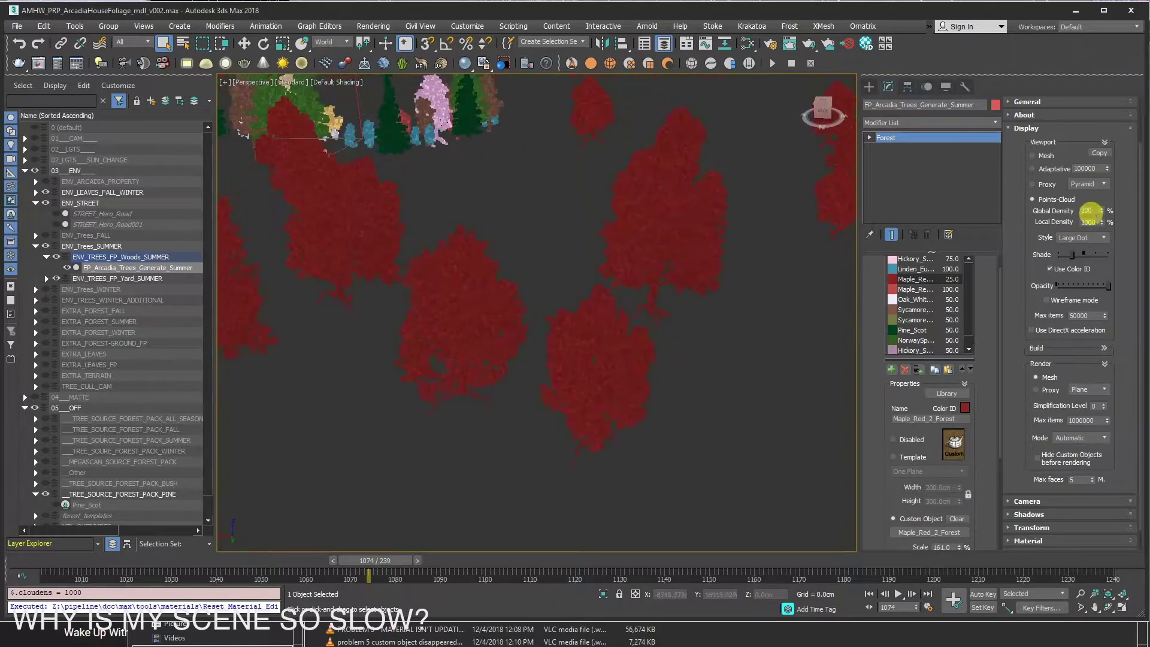
type("100")
key("Return")
scroll(480, 380, "down", 4)
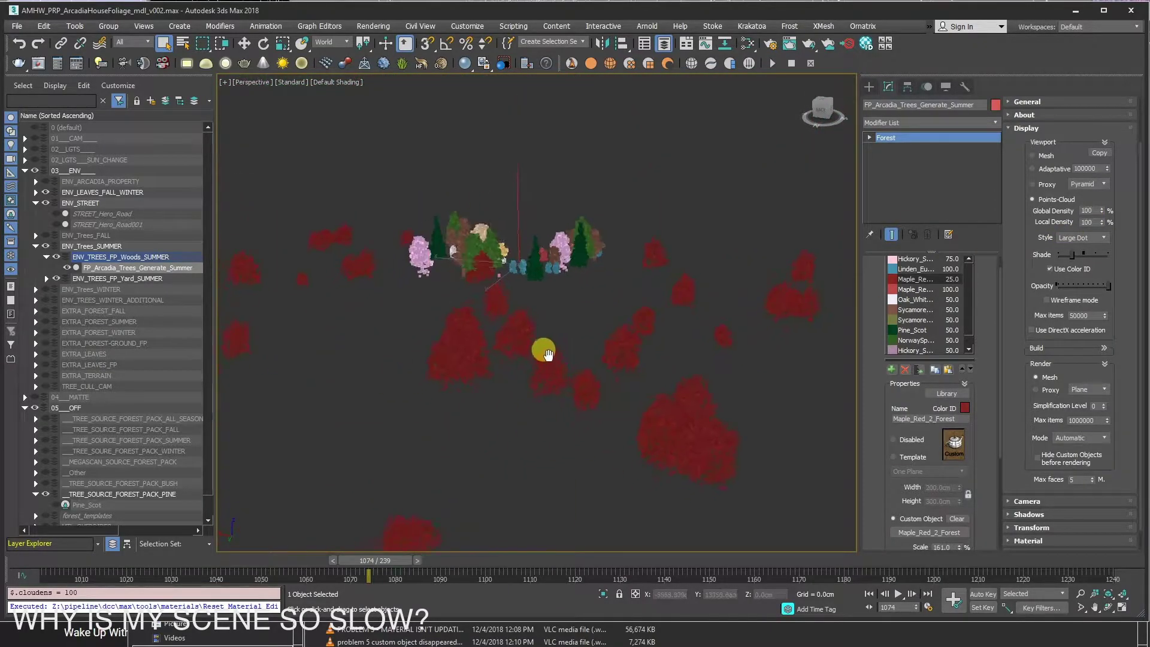
mouse_move(419, 270)
middle_mouse_down("alt")
mouse_move(559, 300)
mouse_move(546, 282)
middle_mouse_up("alt")
Colour the point cloud by tree colour ID with darker shading
scroll(541, 318, "down", 3)
scroll(563, 325, "up", 4)
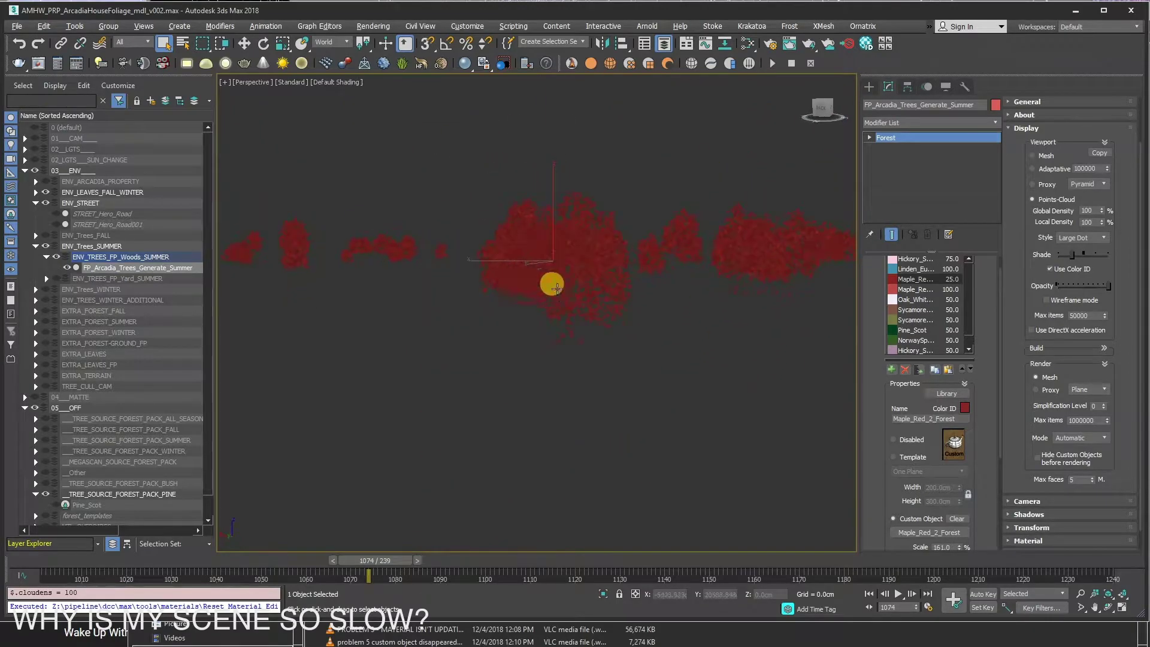
scroll(722, 331, "up", 3)
left_click(1054, 269)
left_click_drag(1072, 255, 1085, 255)
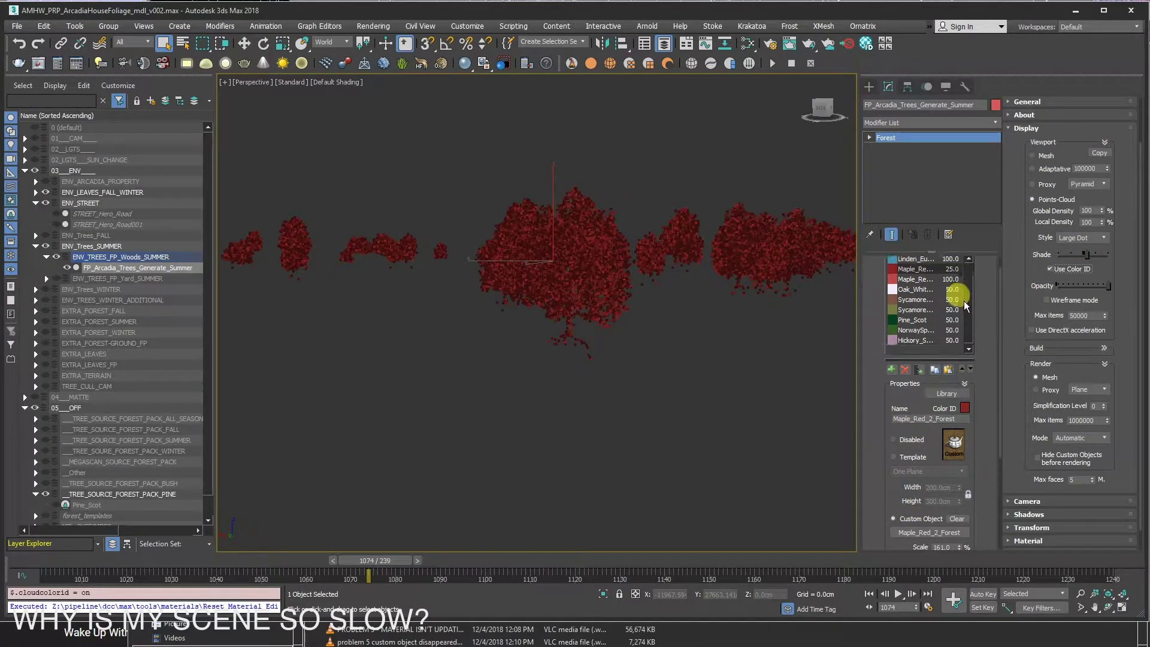
Select Hickory_Shagbark_1_Forest and re-enable all the selected tree types
left_click(919, 260)
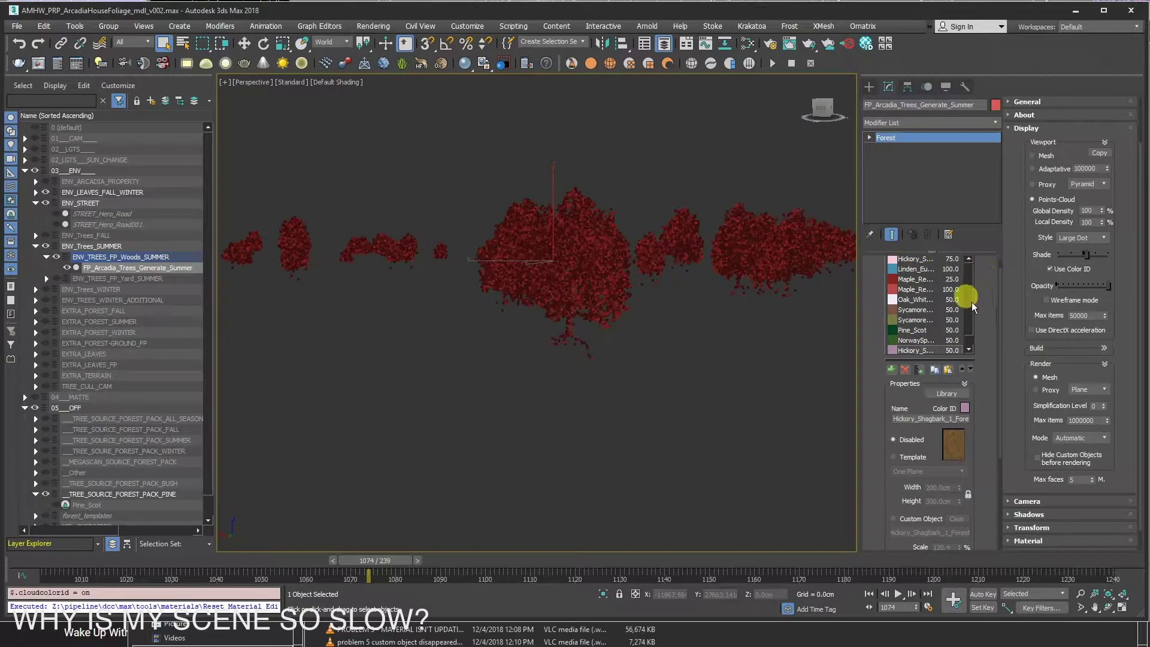
scroll(916, 287, "down", 2)
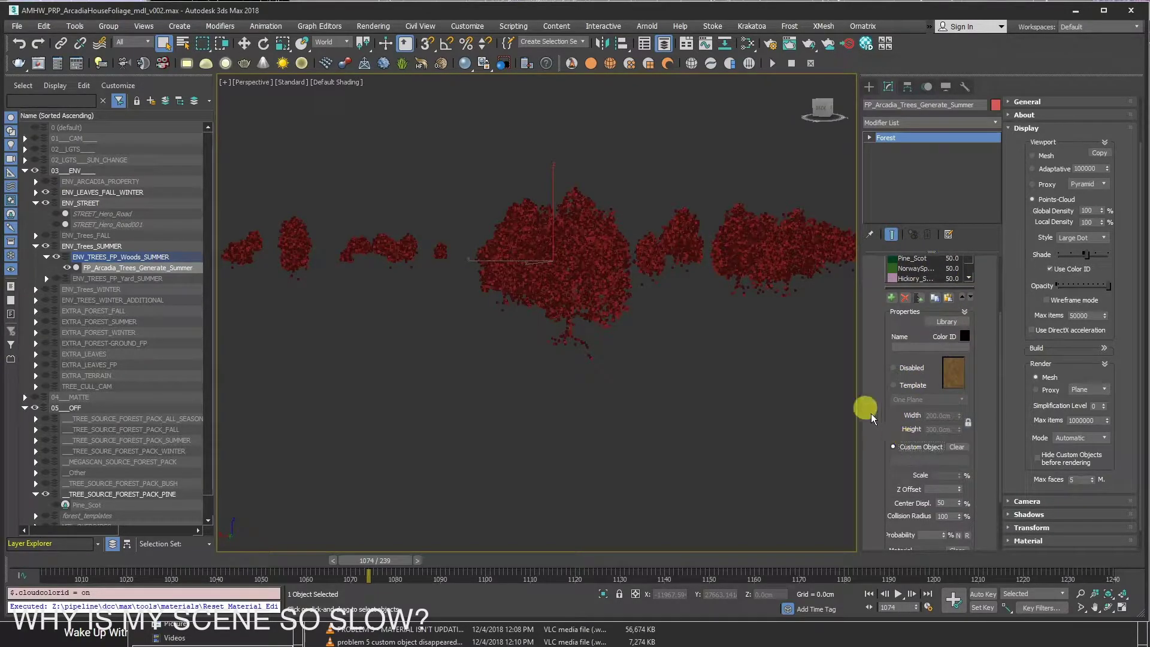
left_click(910, 447)
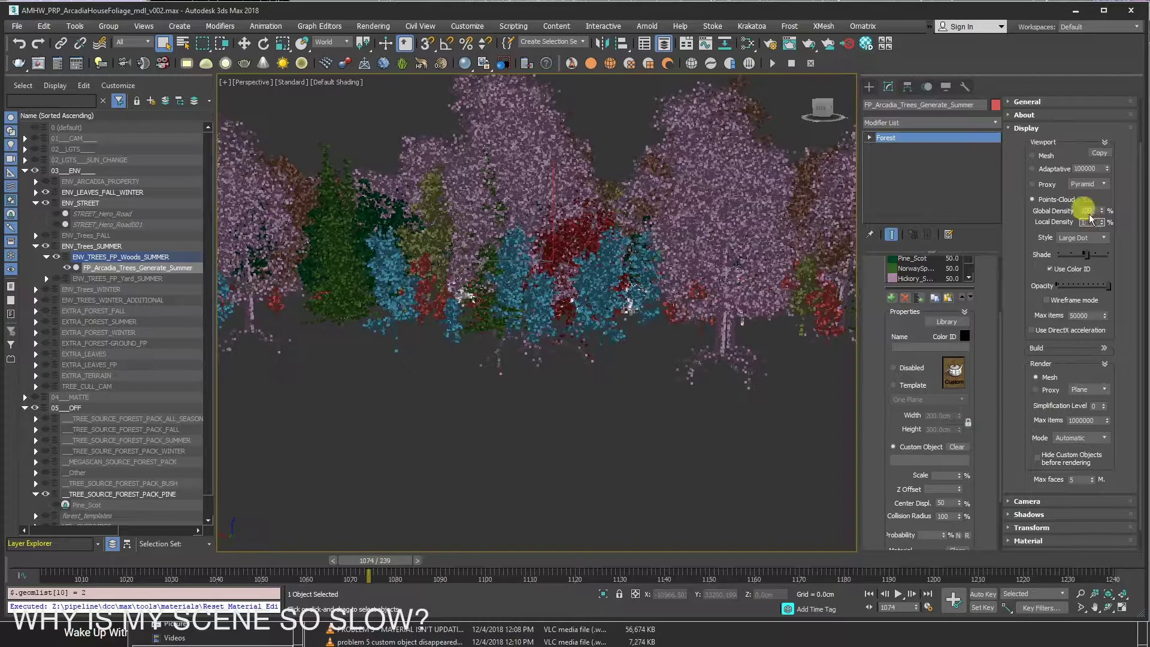
middle_click_drag(751, 347, 670, 415, "alt")
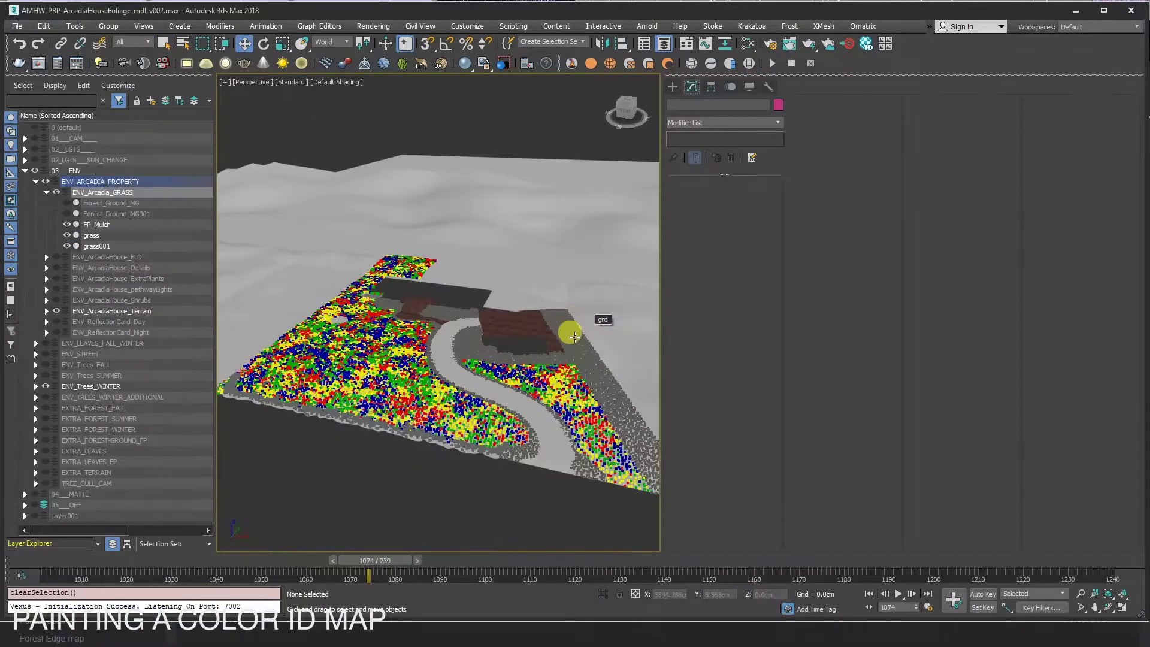
middle_click_drag(575, 336, 590, 311, "alt")
Hide the FP_Mulch scatter and select the grass scatter for editing
left_click(67, 224)
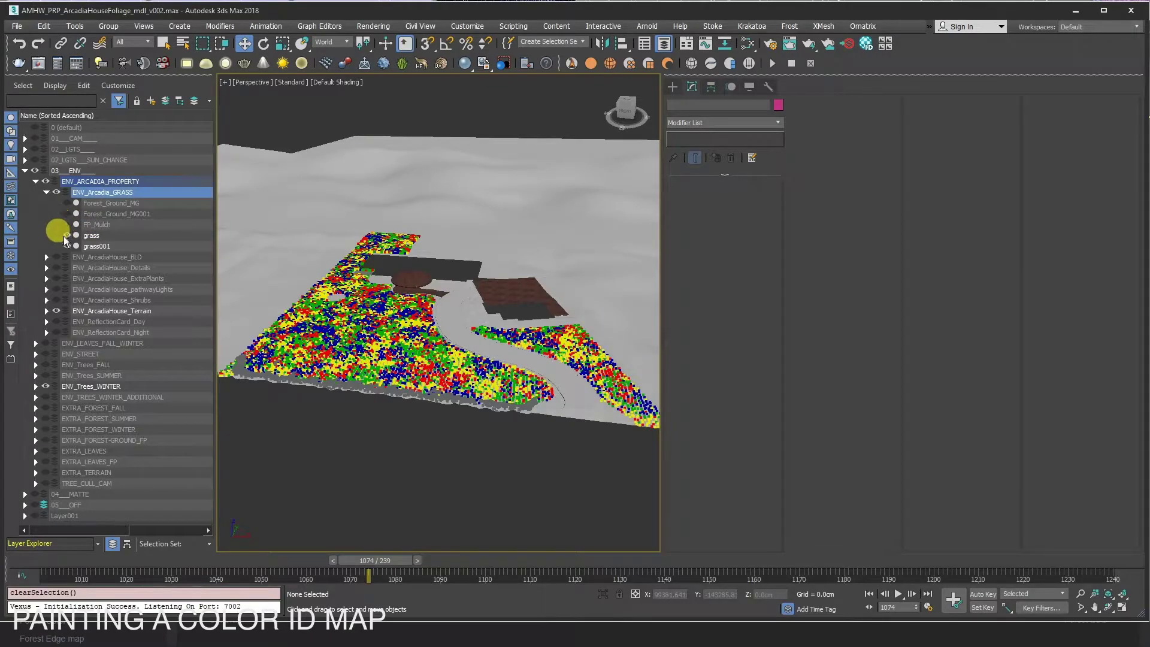
left_click(386, 395)
key("z")
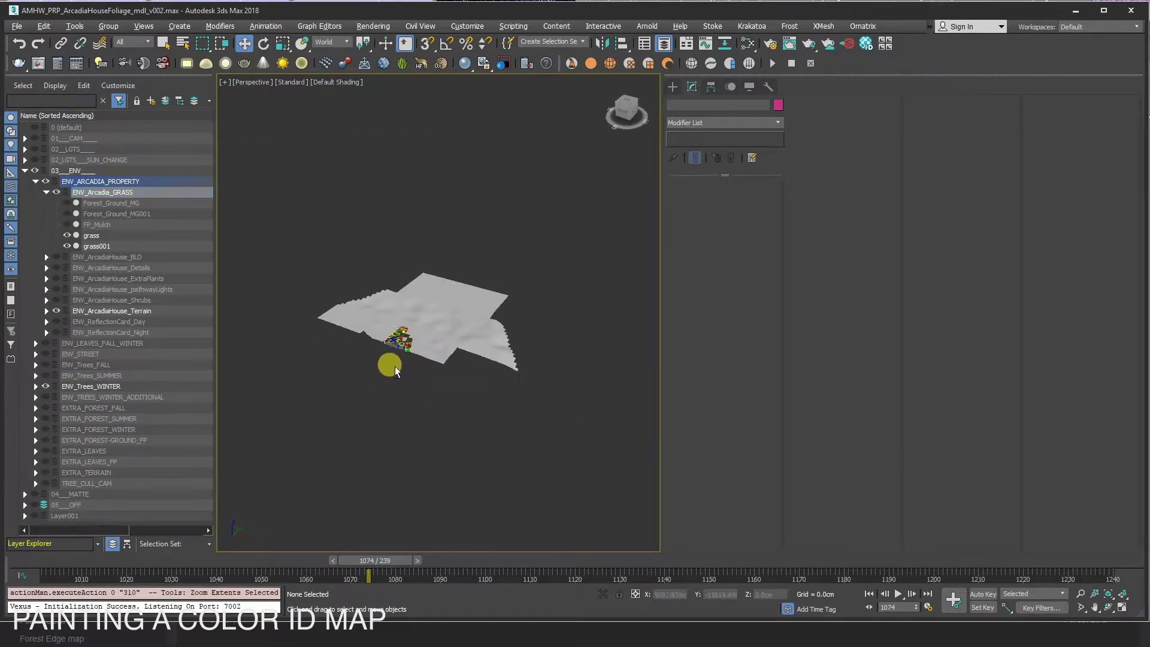
left_click(105, 227)
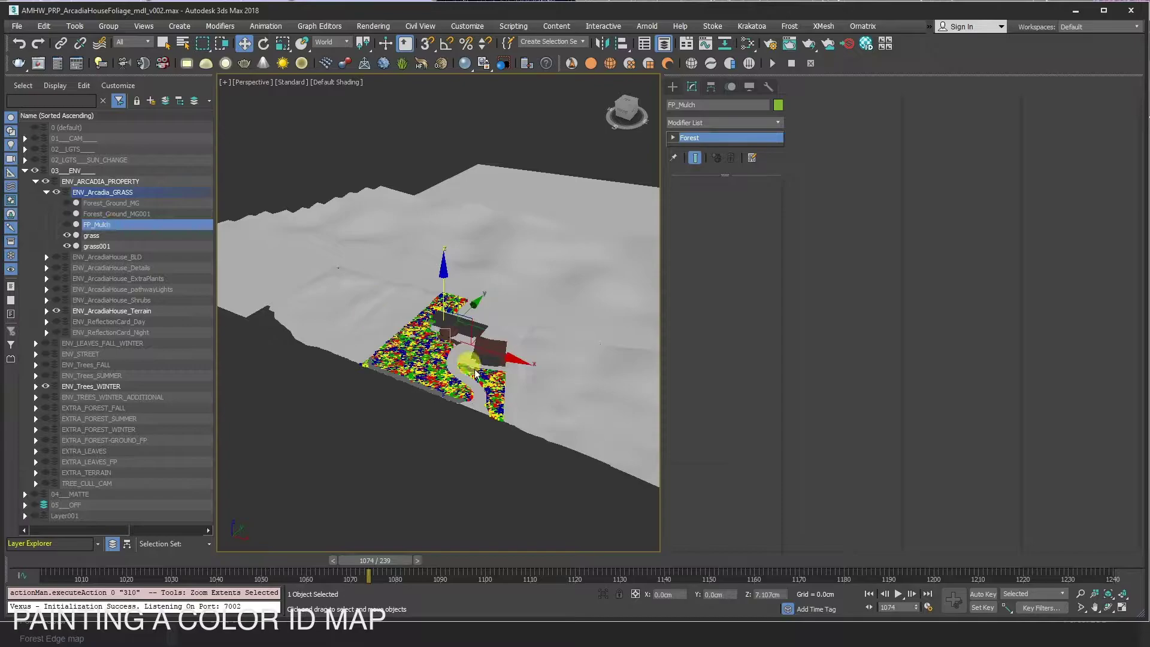
left_click(101, 235)
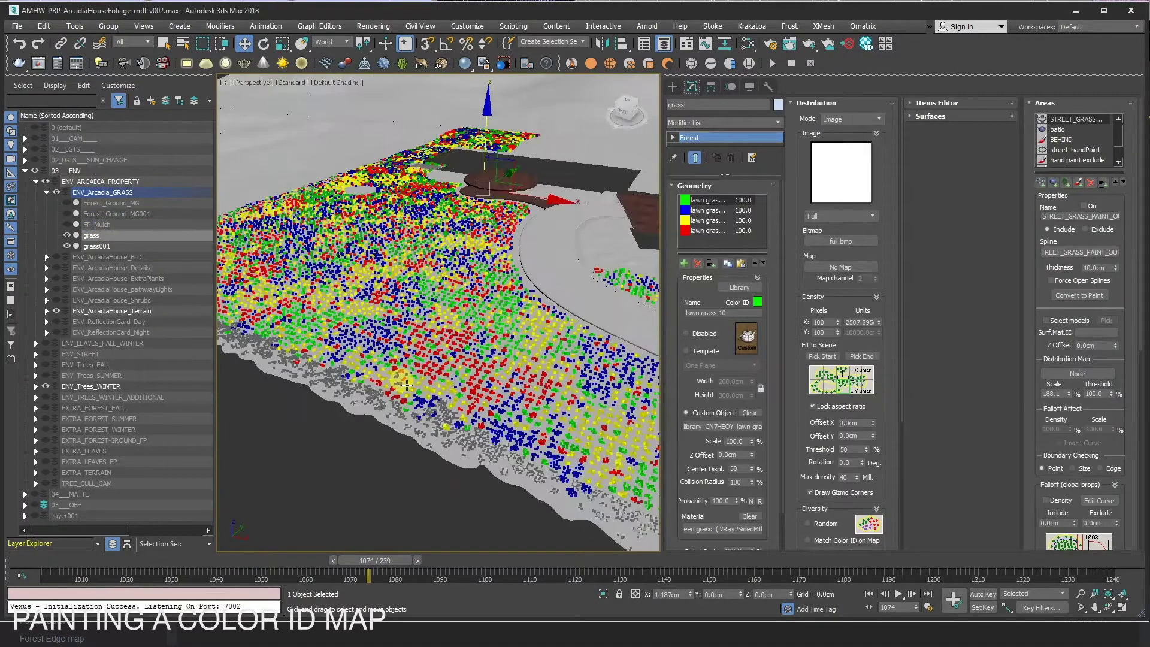
scroll(355, 362, "up", 5)
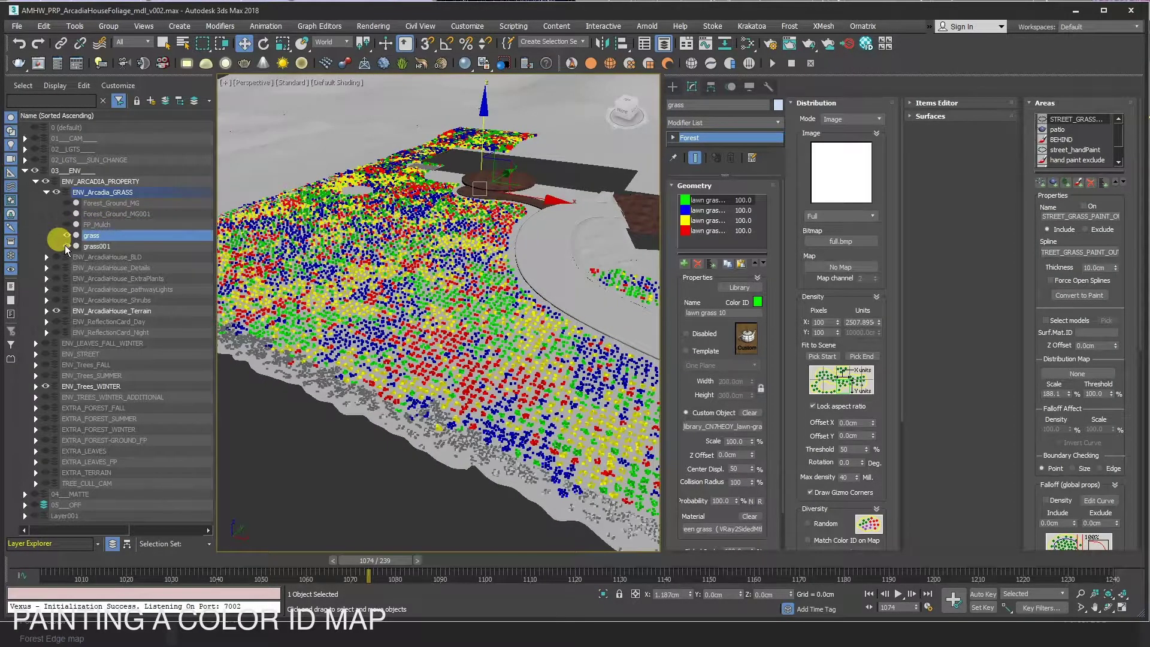
left_click(99, 236)
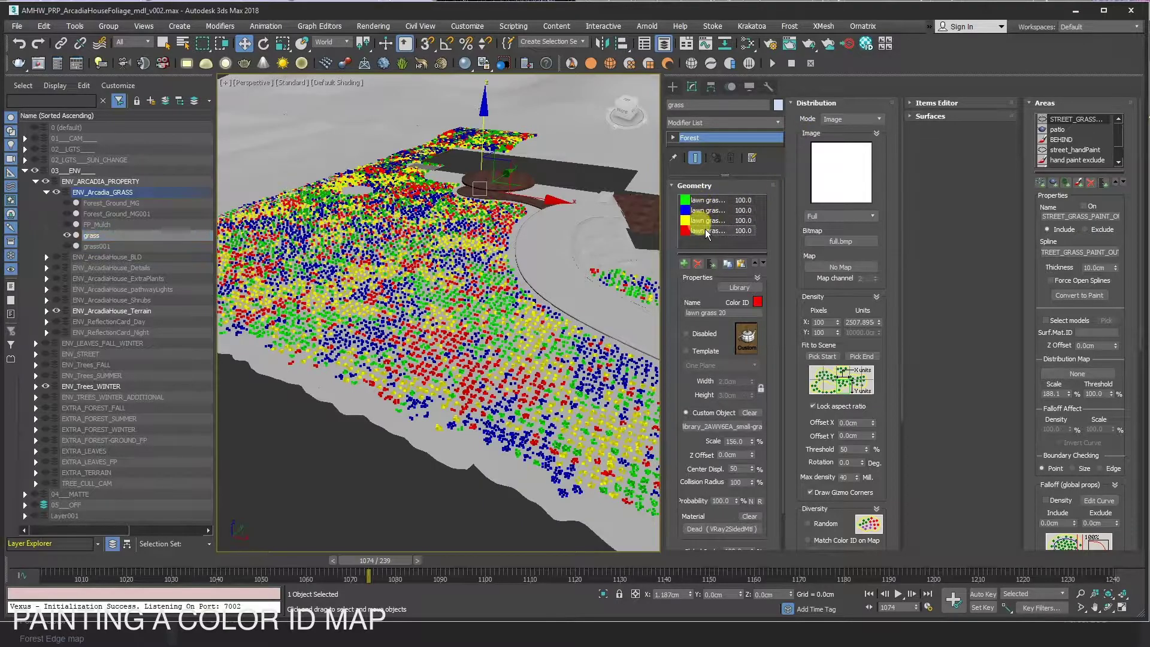
Set the grass Diversity to Match Color ID on Map and accept the warning
scroll(530, 273, "up", 2)
middle_click_drag(530, 272, 797, 146, "alt")
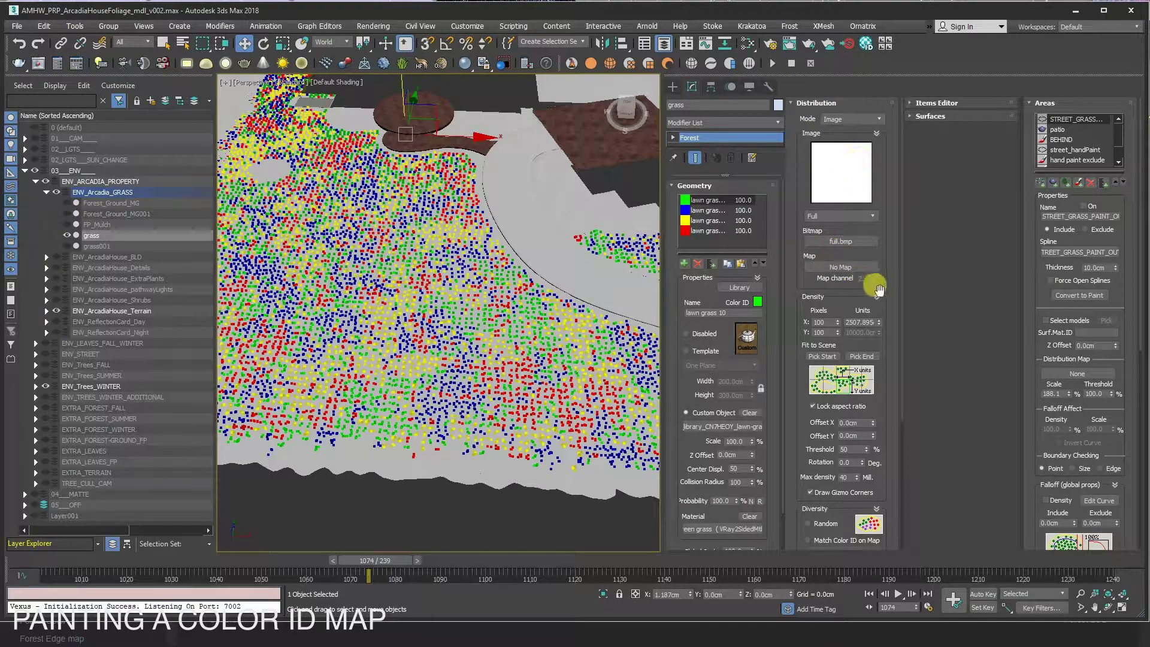
scroll(877, 324, "down", 5)
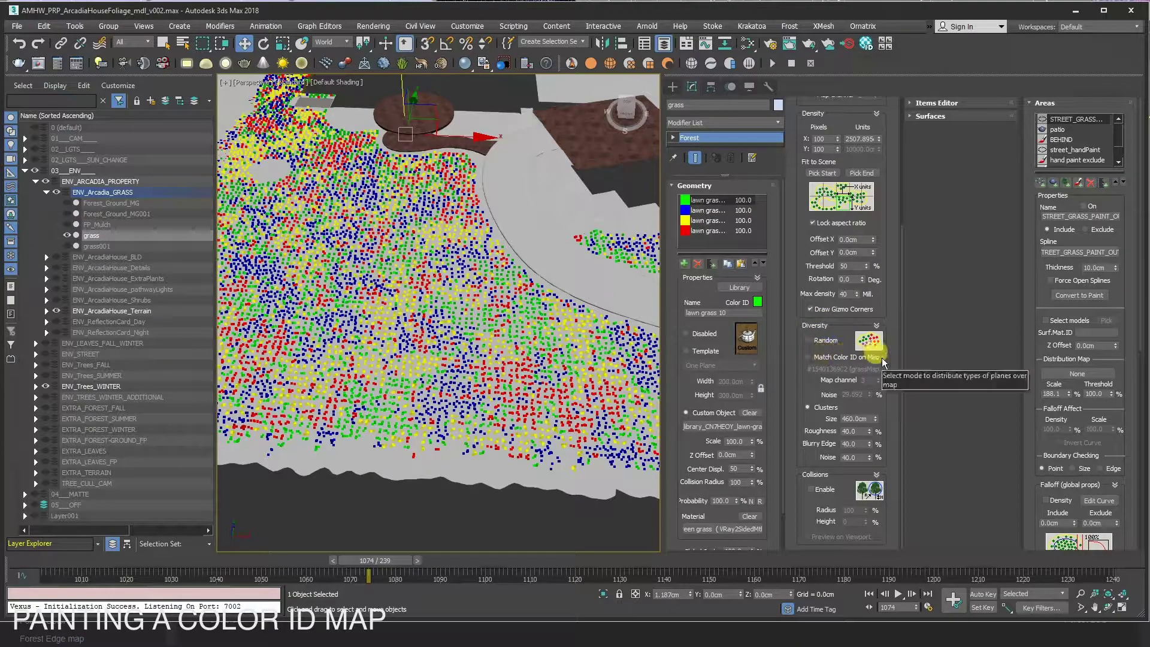
left_click(827, 407)
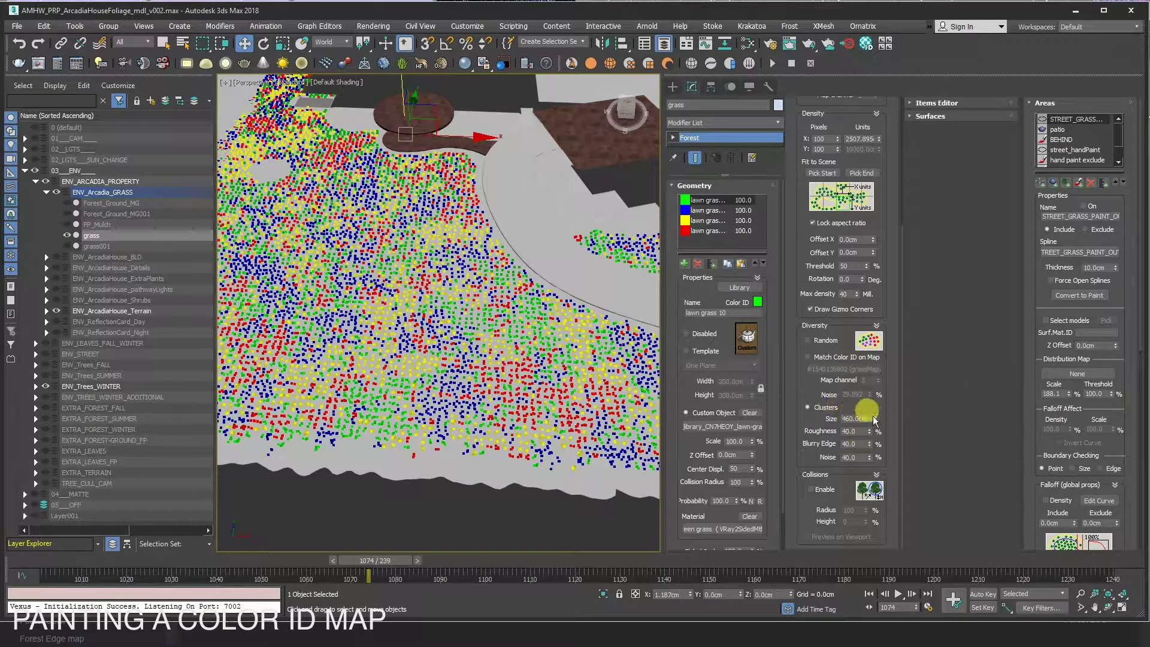
left_click(808, 357)
left_click(629, 352)
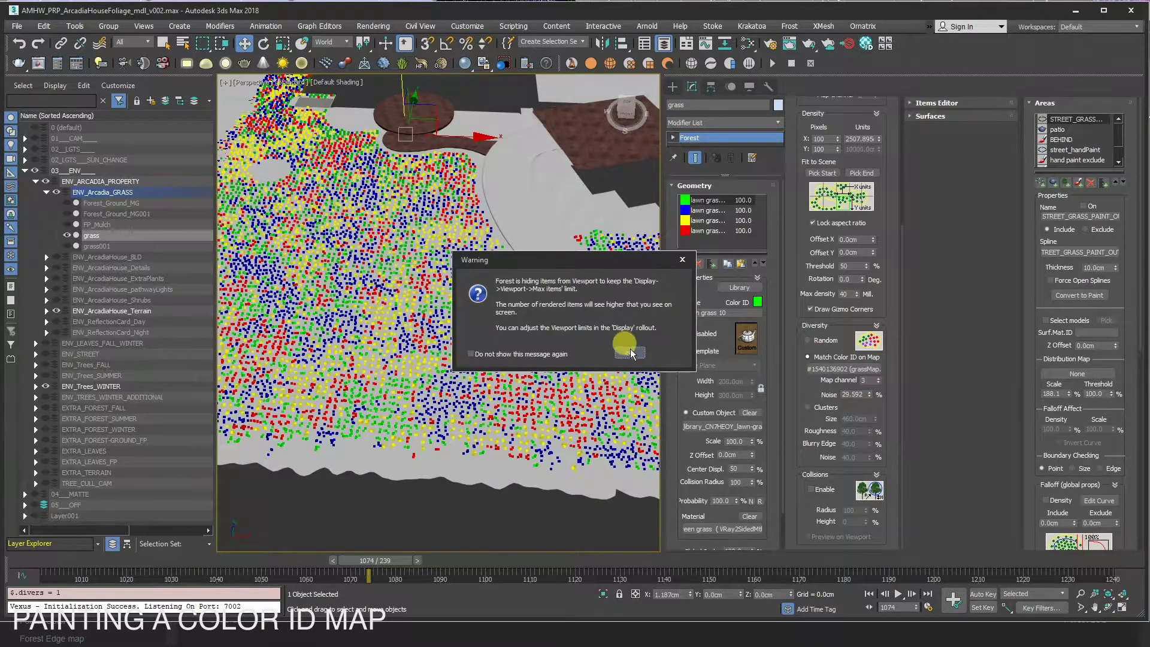
mouse_move(624, 337)
middle_mouse_down()
mouse_move(508, 290)
mouse_move(600, 300)
mouse_move(329, 394)
middle_mouse_up()
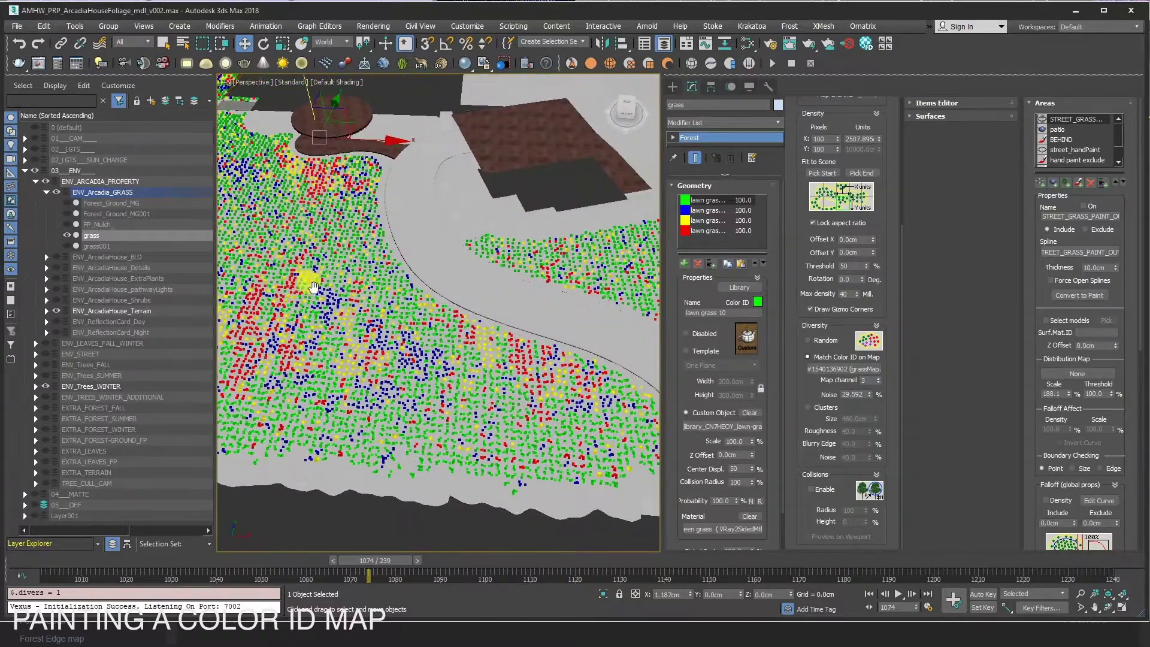
Add a UVW Map modifier to arcadia_lawn002
left_click(354, 455)
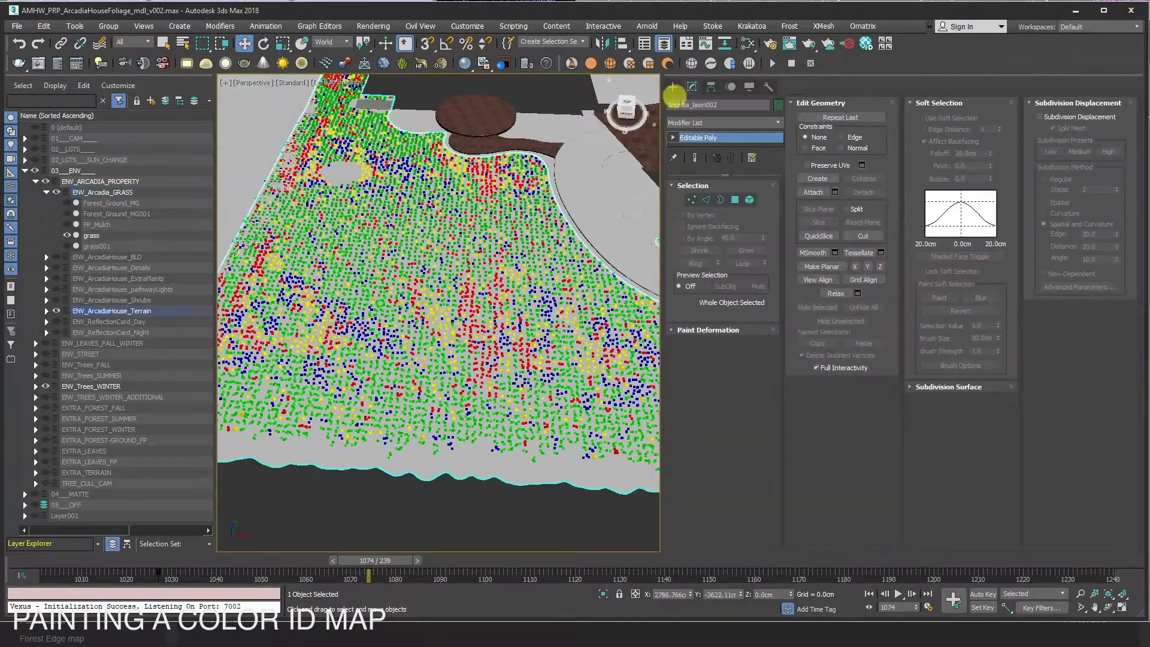
left_click(707, 121)
left_click_drag(778, 156, 771, 422)
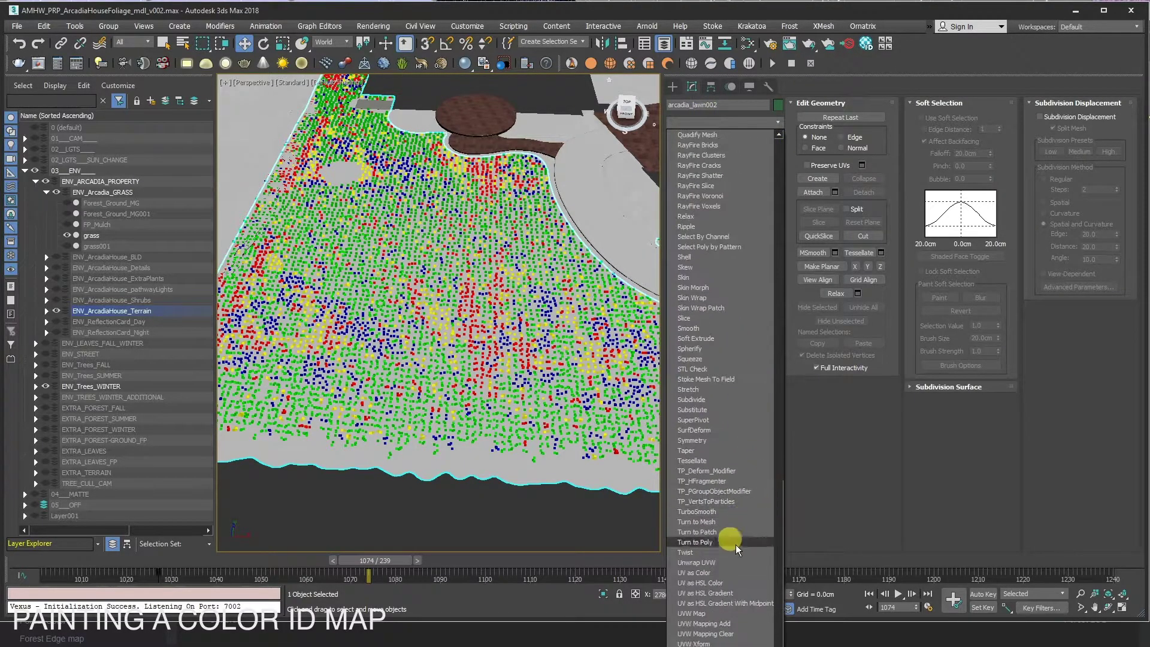
left_click(718, 613)
Set the UVW Map channel to 99 and reselect the grass scatter
scroll(770, 225, "down", 2)
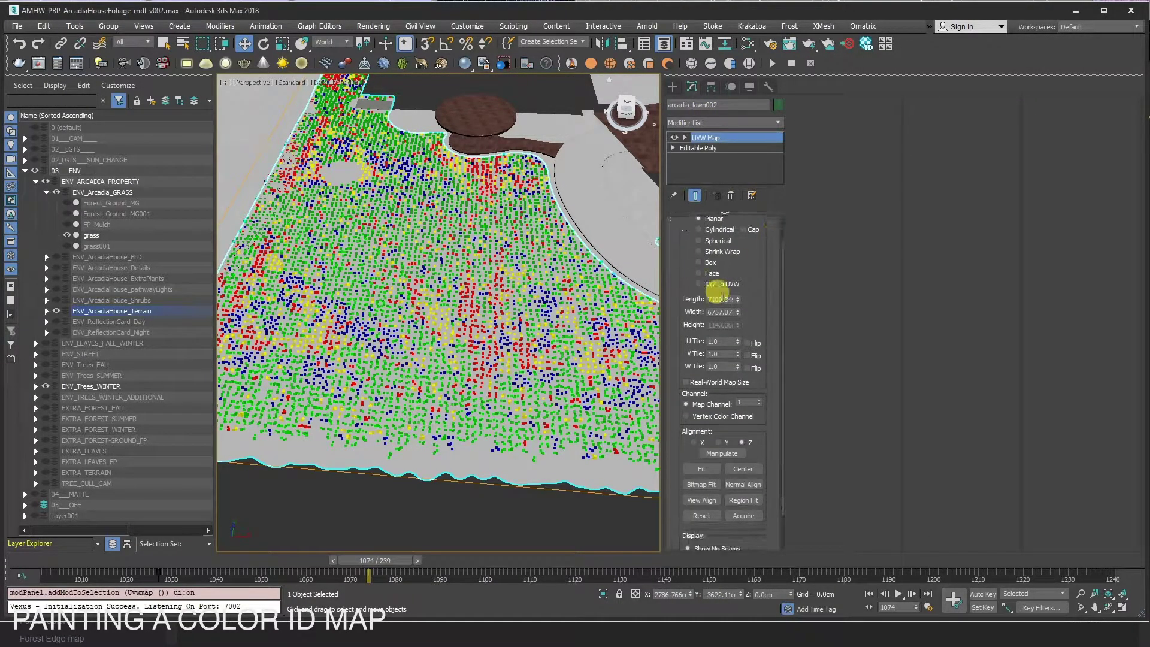
scroll(599, 495, "down", 6)
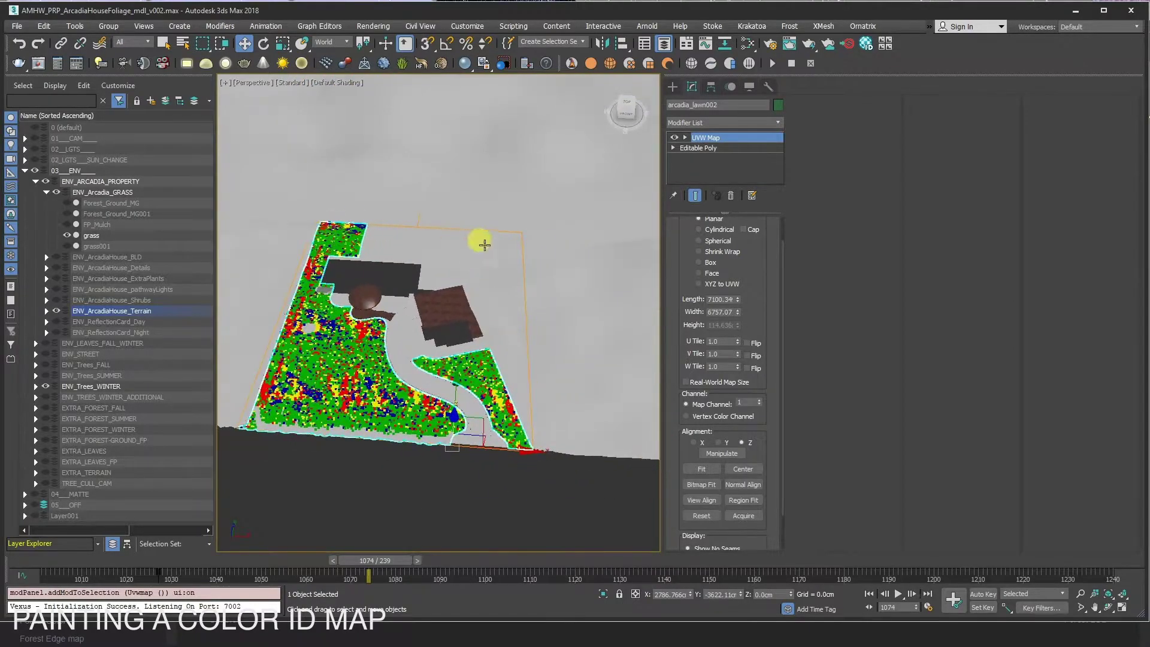
scroll(437, 274, "up", 3)
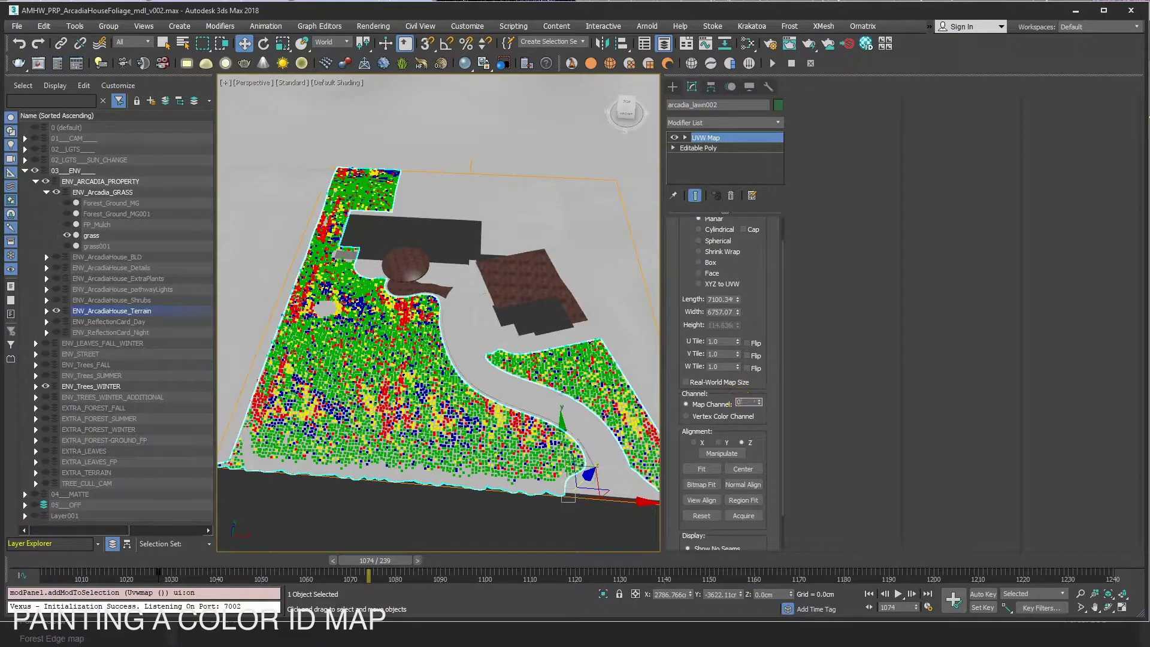
left_click(741, 402)
type("99")
key("Return")
scroll(776, 397, "up", 2)
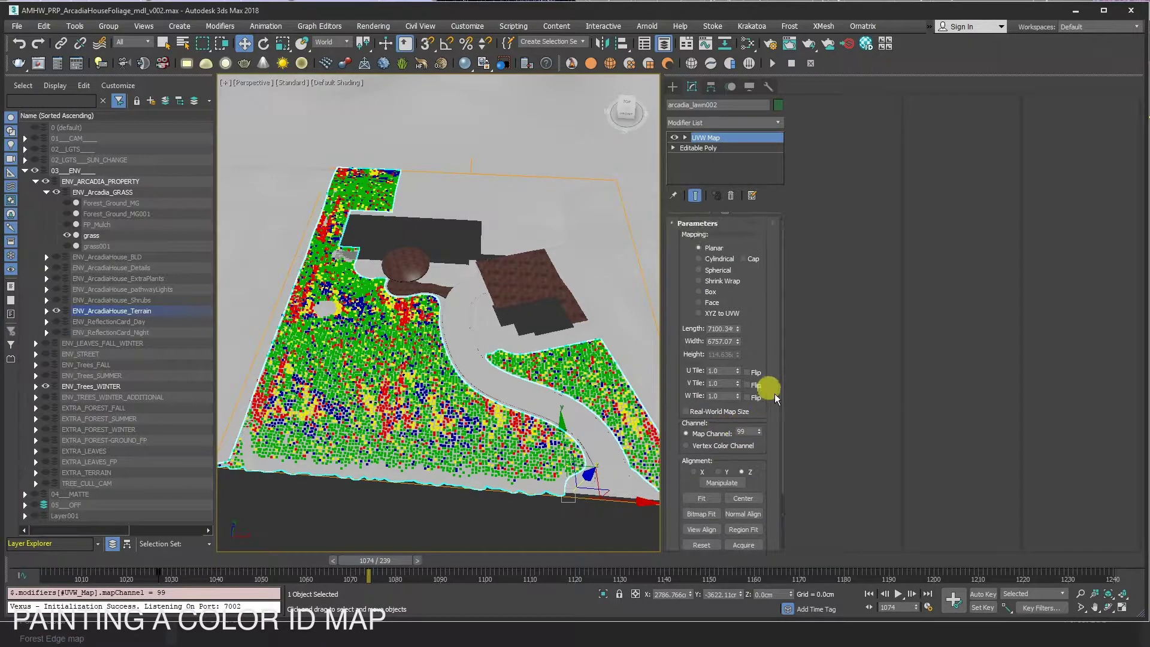
left_click(91, 235)
left_click(496, 271)
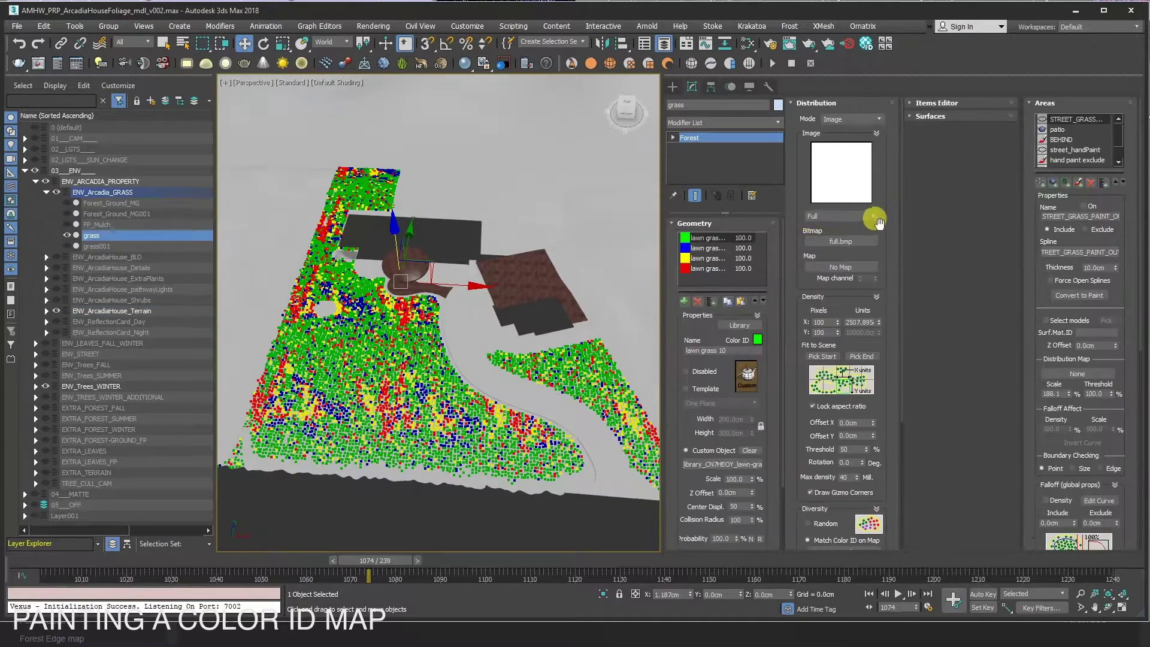
Bring the grass colour ID map into a new empty Slate node view
scroll(874, 219, "down", 2)
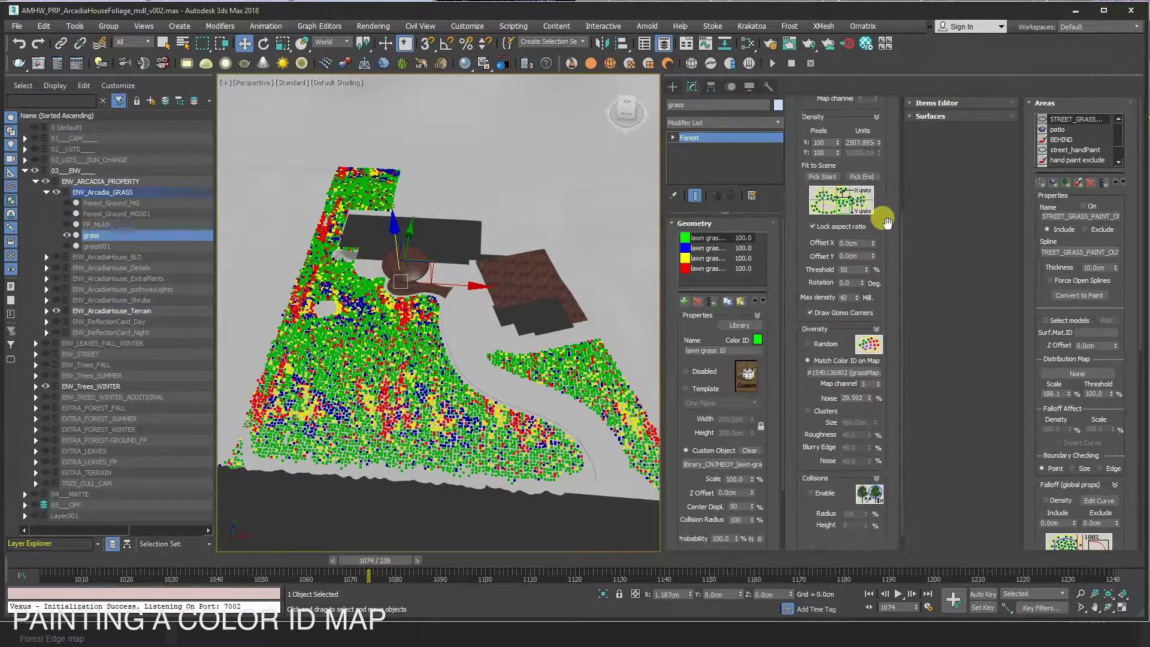
left_click(856, 372)
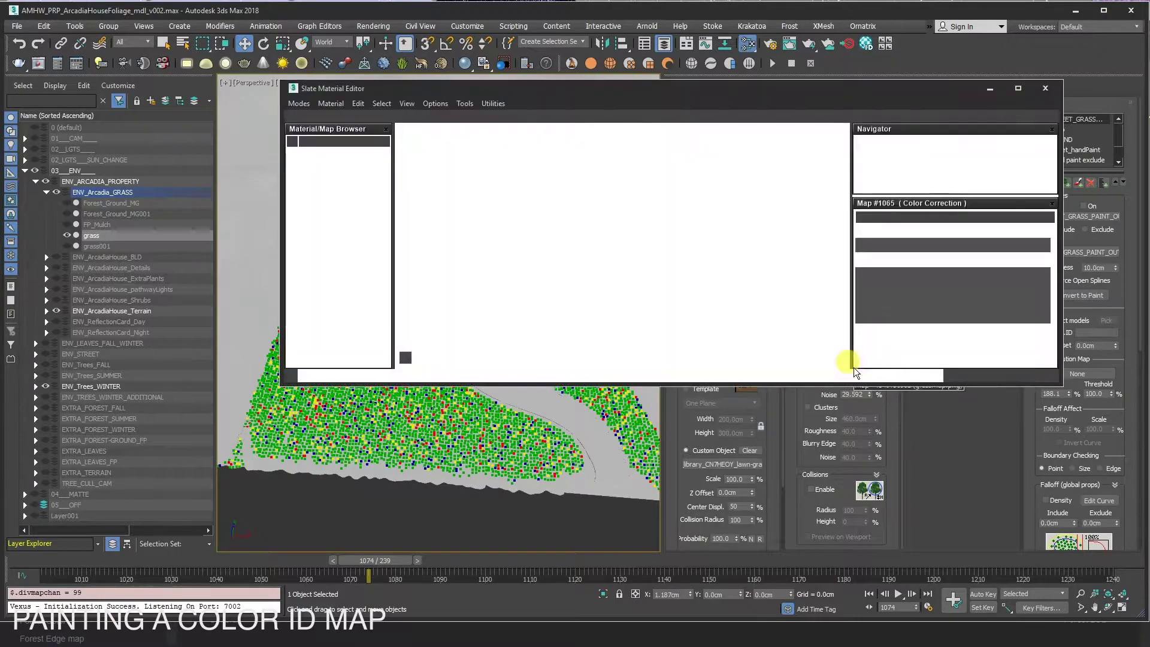
scroll(439, 231, "down", 3)
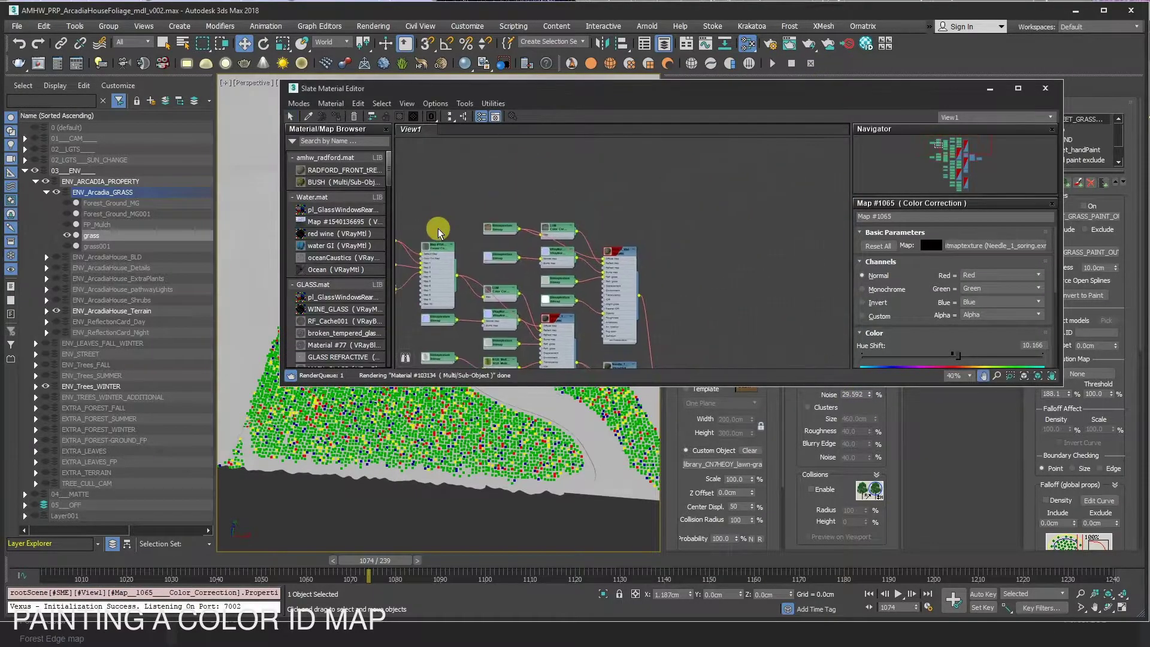
right_click(497, 129)
left_click(506, 123)
left_click(514, 146)
mouse_move(849, 87)
left_mouse_down()
mouse_move(714, 376)
mouse_move(550, 224)
left_mouse_up()
left_click_drag(856, 370, 342, 329)
left_click(344, 408)
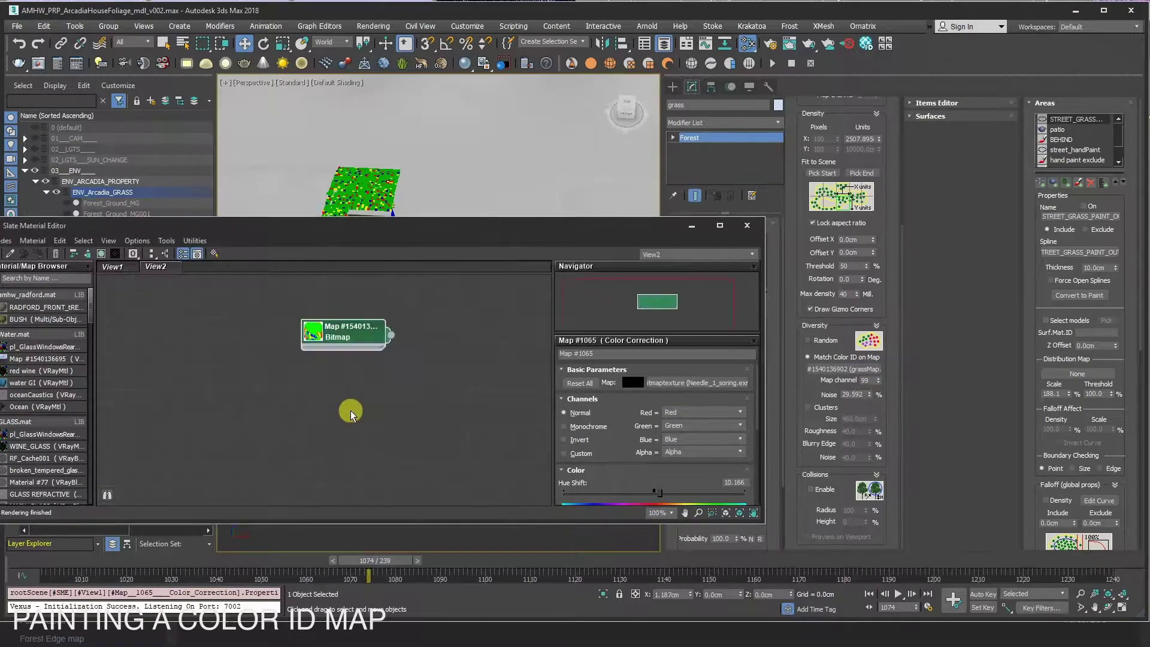
Preview the grassMap bitmap image, then close the preview and material editor
double_click(330, 343)
scroll(299, 329, "up", 3)
right_click(279, 316)
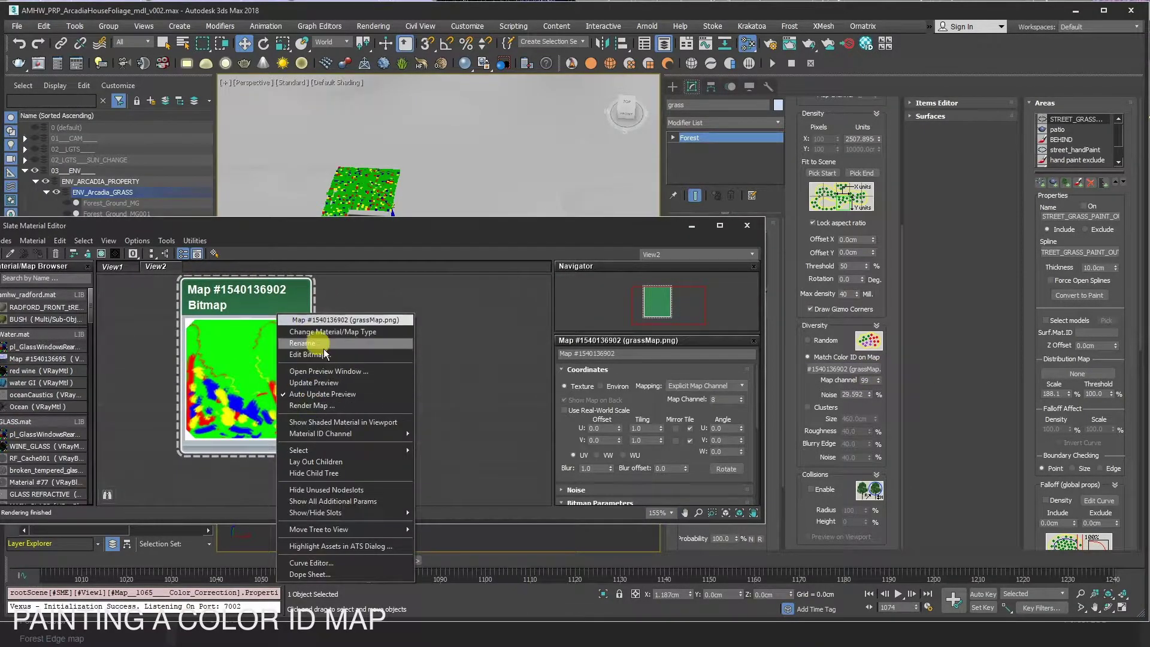
left_click(323, 371)
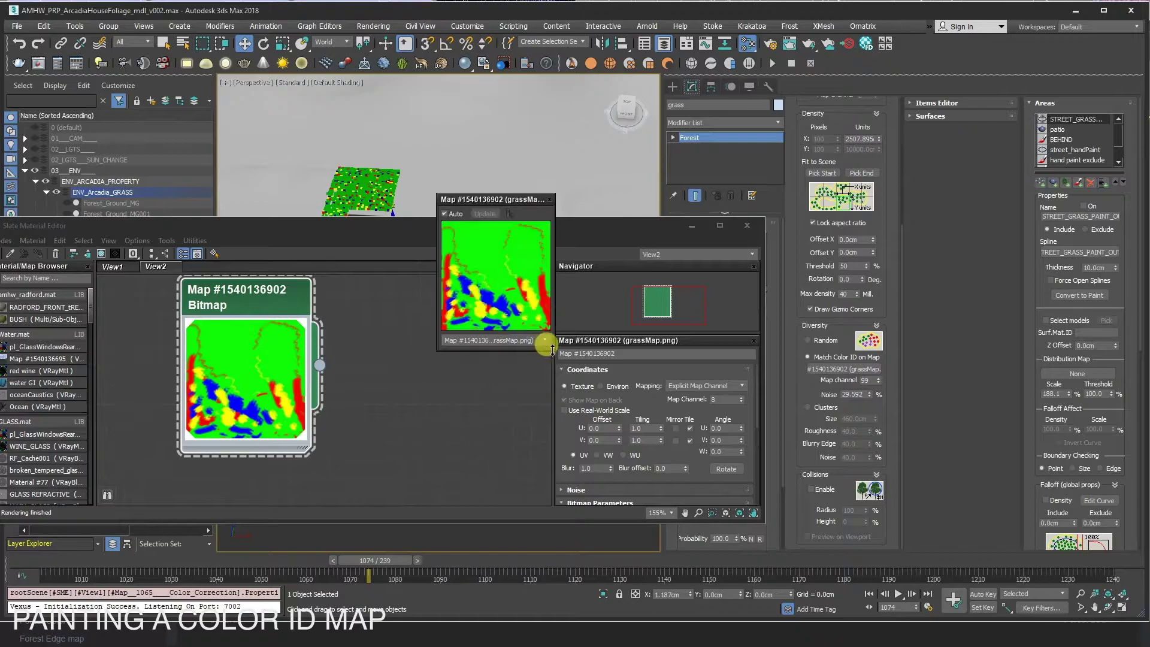
left_click_drag(551, 349, 676, 396)
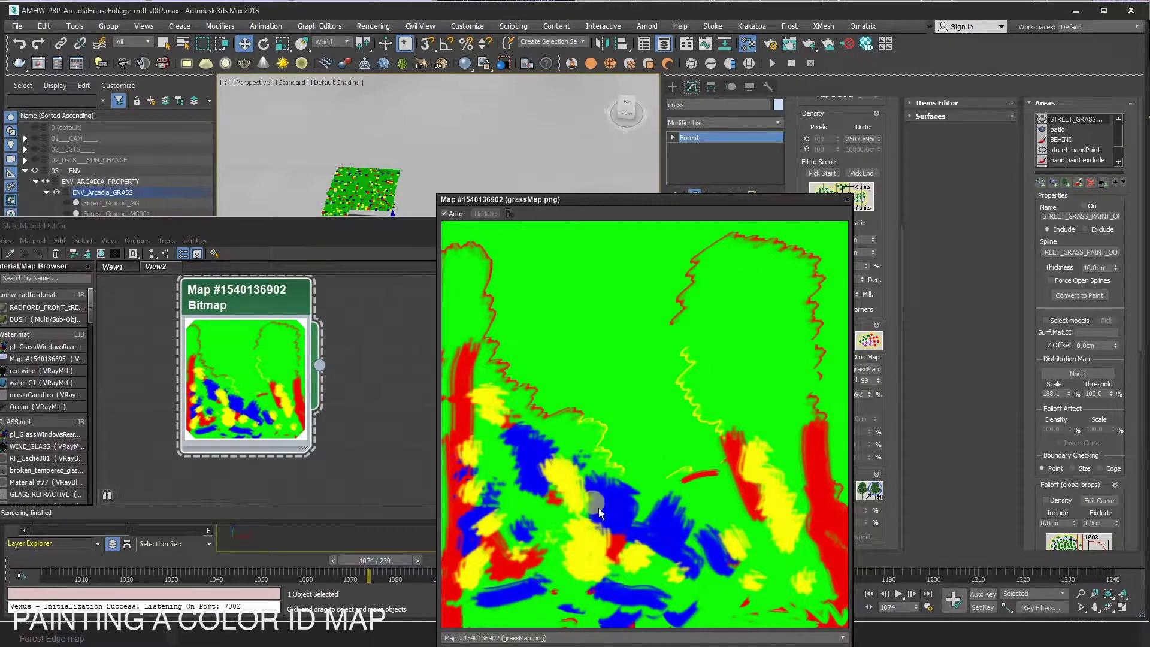
left_click(848, 203)
left_click(302, 296)
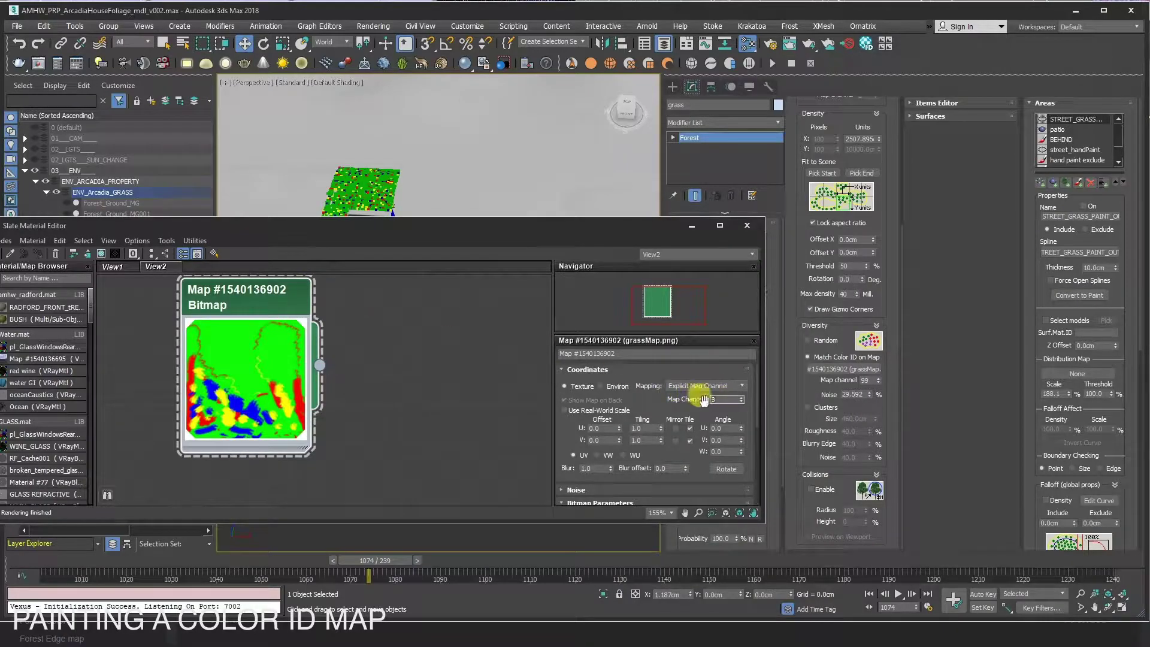
left_click_drag(658, 224, 887, 415)
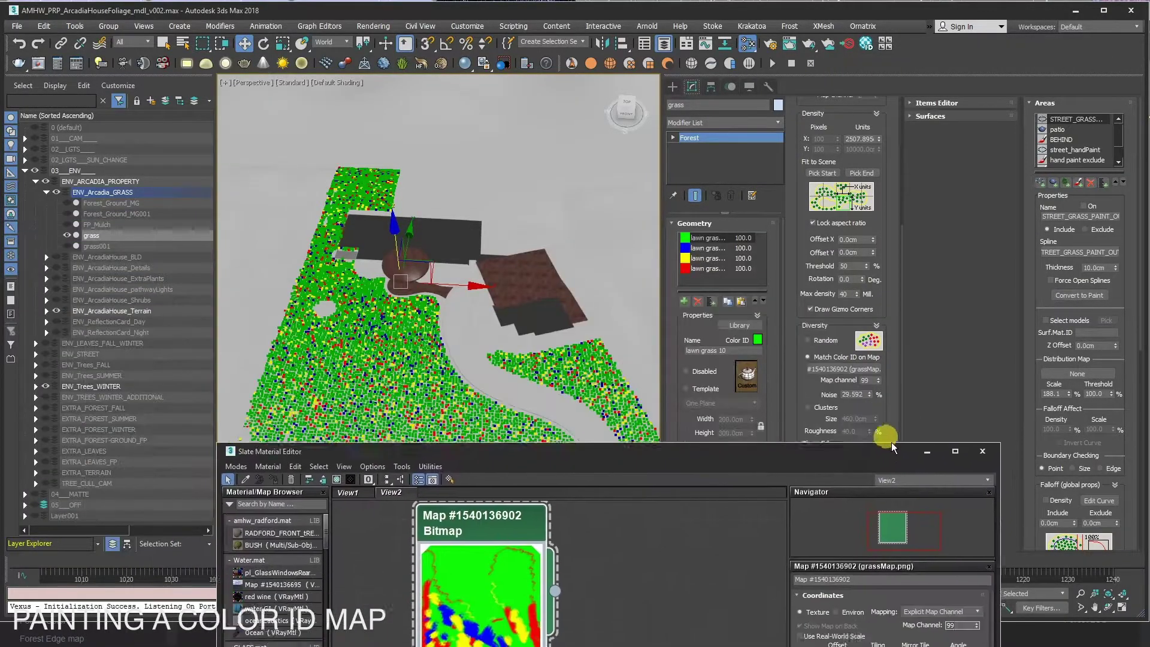
left_click(977, 417)
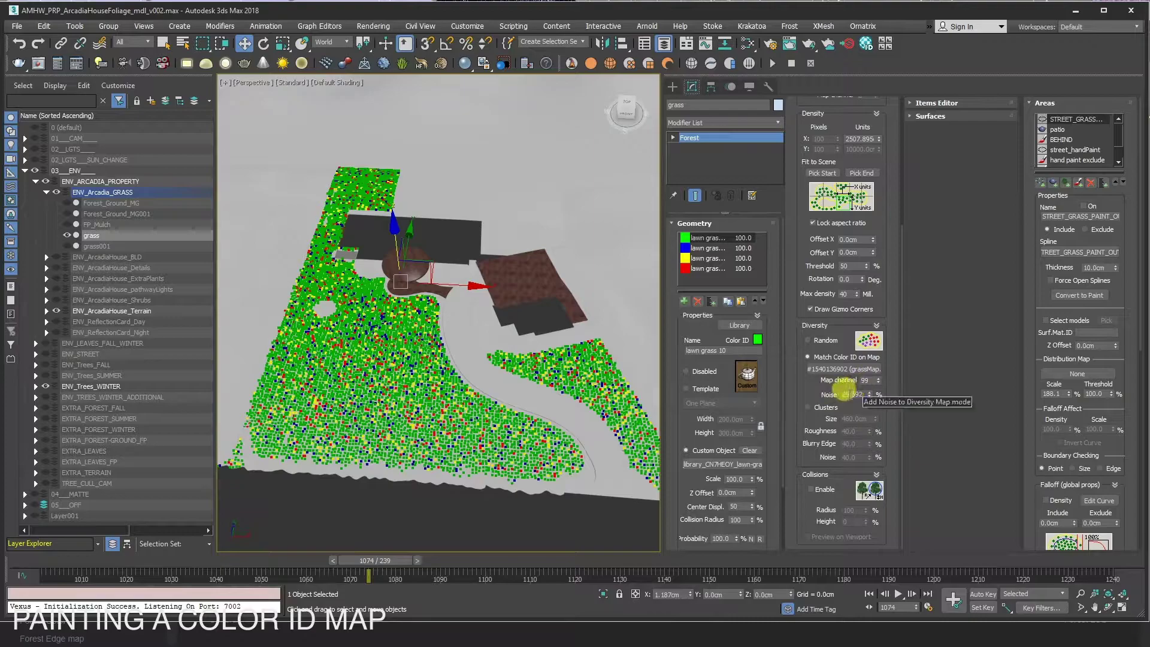
Set the colour ID map's noise to 0
double_click(854, 395)
type("0")
key("Return")
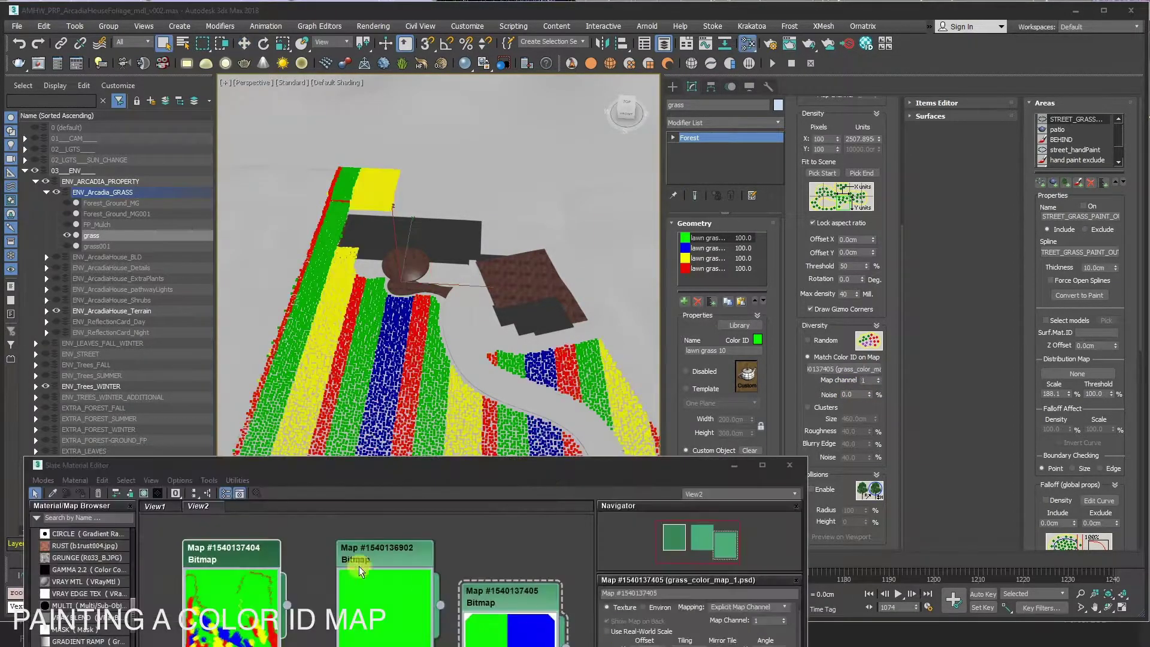
left_click_drag(551, 491, 844, 369)
left_click(551, 353)
mouse_move(552, 464)
left_mouse_down()
mouse_move(627, 559)
mouse_move(569, 498)
left_mouse_up()
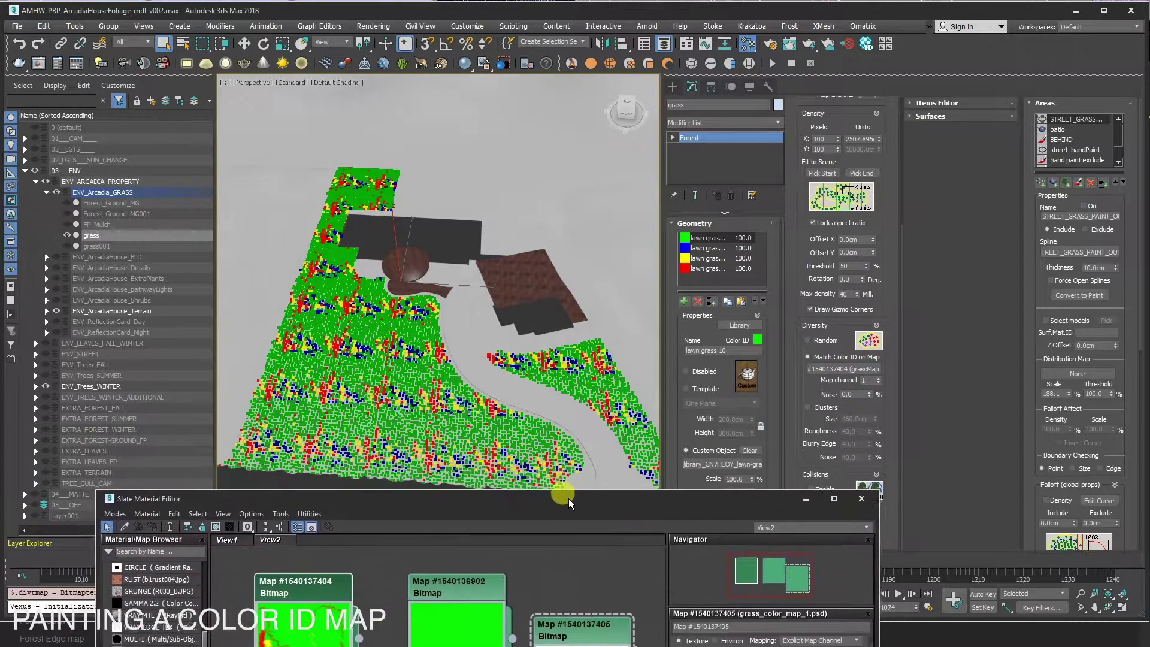
triple_click(878, 377)
left_click(879, 383)
left_click(879, 382)
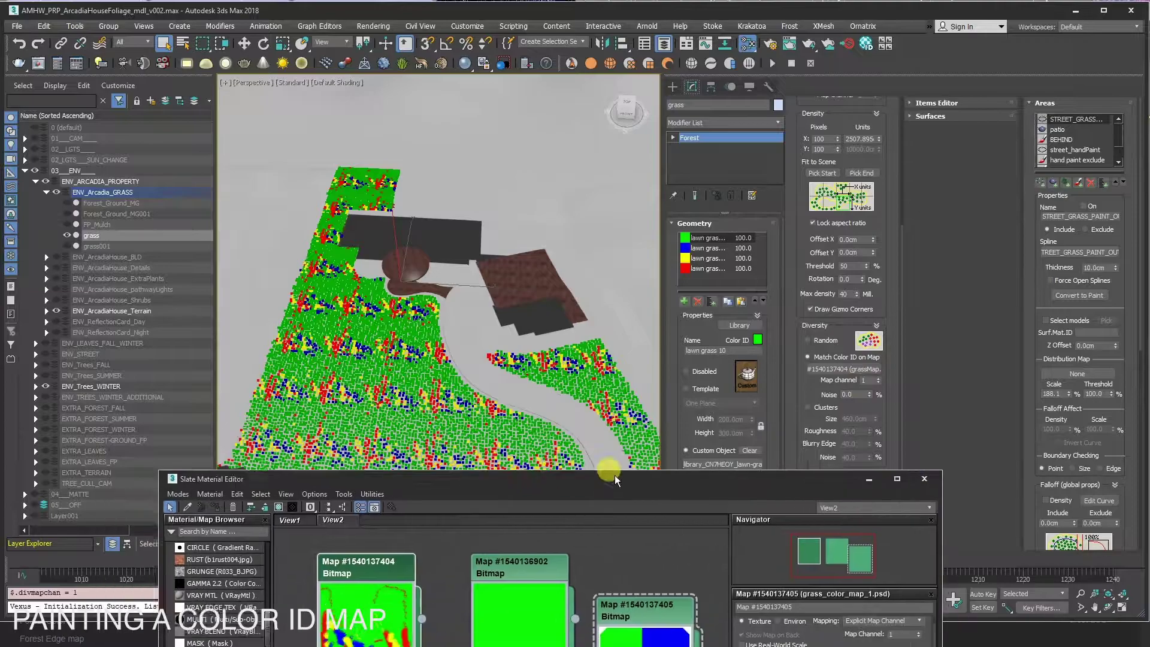
left_click_drag(551, 500, 614, 476)
Set the striped grass colour map's U and V tiling to 0.1
left_click_drag(816, 499, 756, 67)
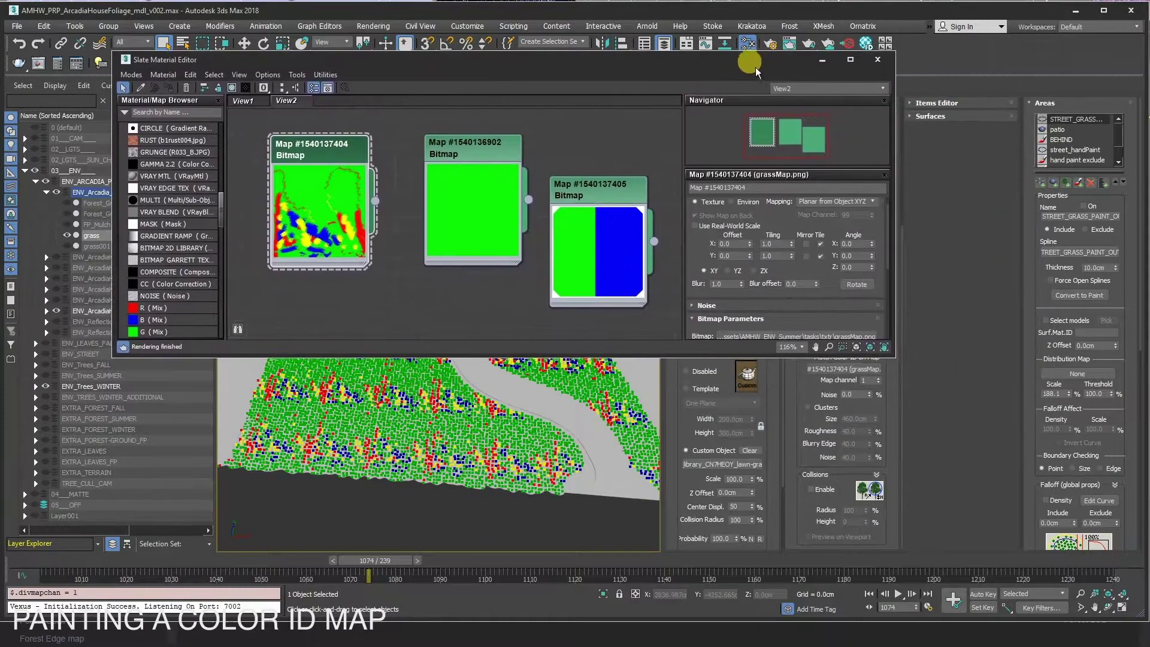
type("0.1")
key("Tab")
type("0.1")
key("Return")
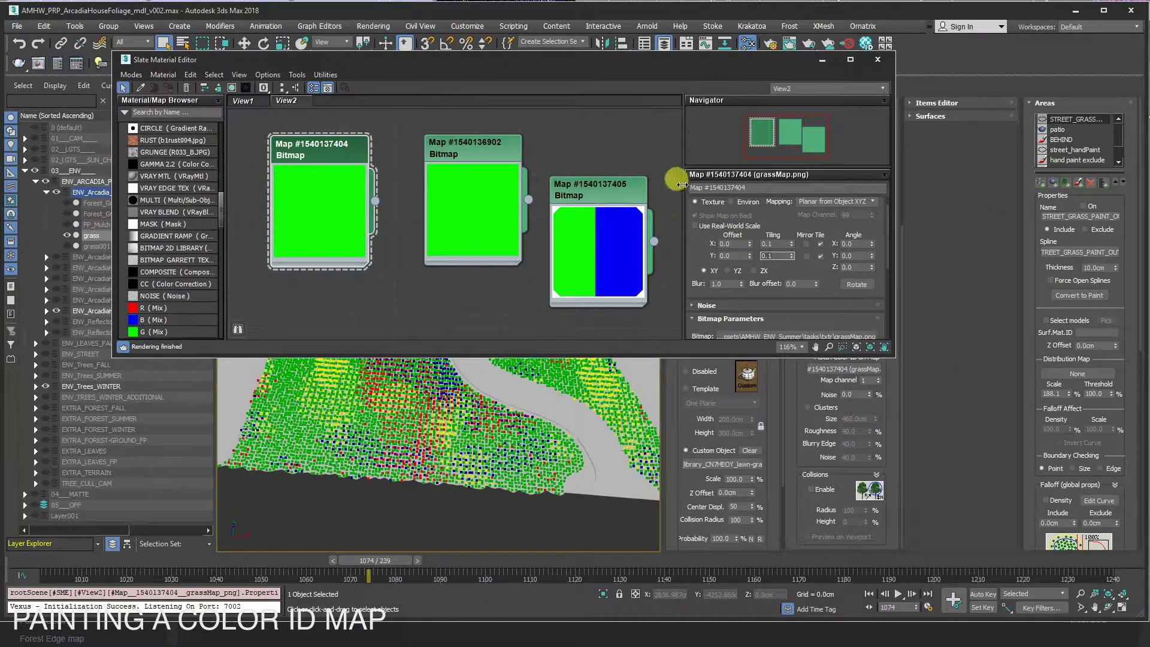
double_click(670, 59)
left_click(1107, 6)
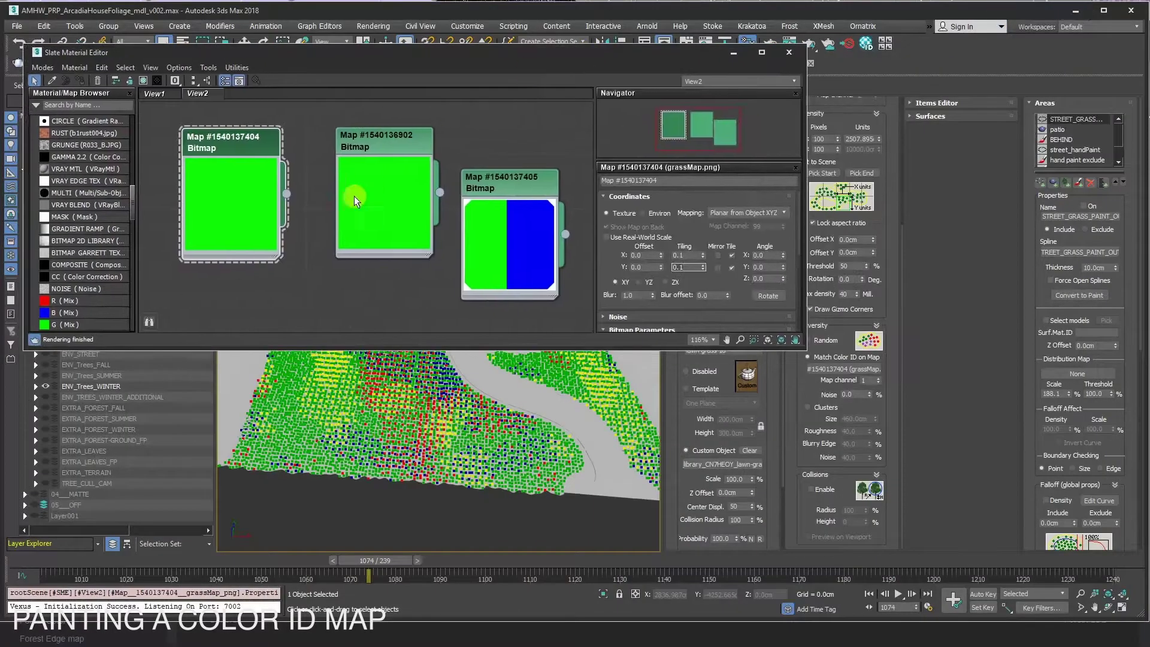
left_click(511, 181)
type("0.1")
key("Tab")
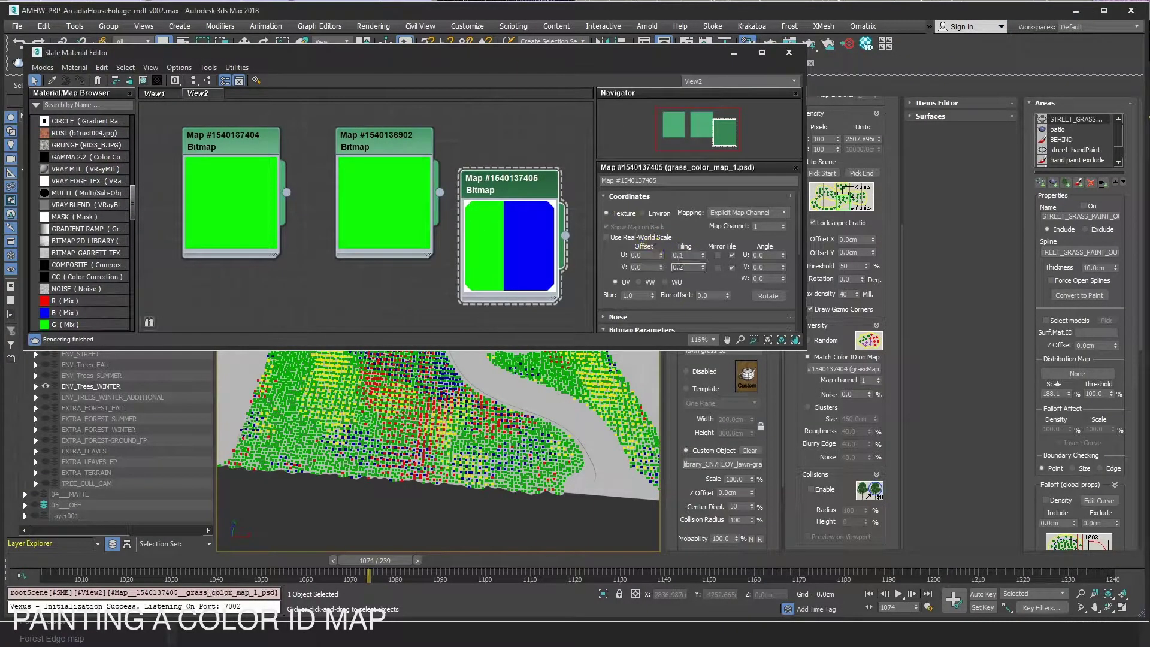
Instance the striped bitmap into the Match Color ID map and retry stripe tiling at 0.1
left_click_drag(845, 411, 843, 369)
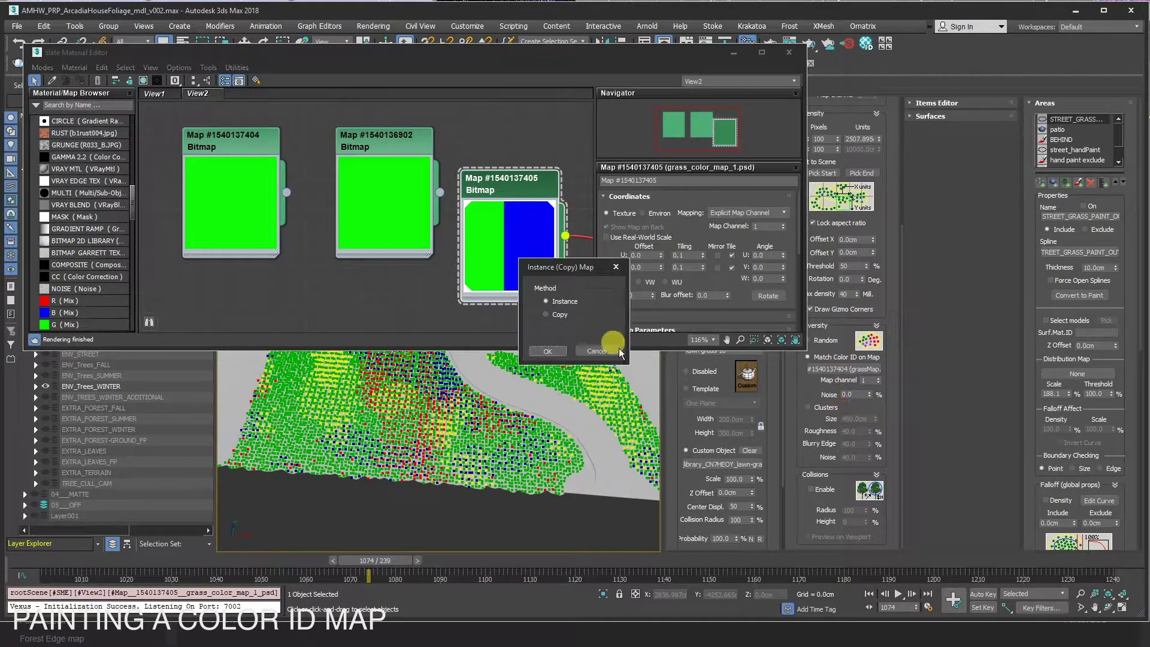
left_click(608, 344)
type("1")
key("Tab")
type("1")
key("Return")
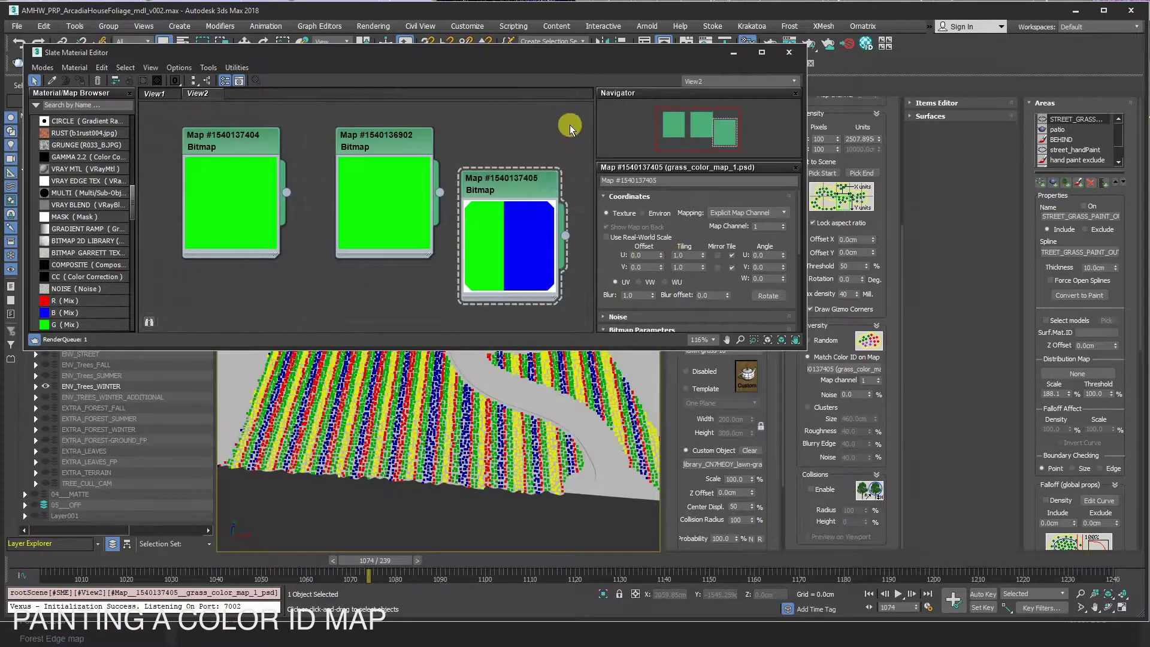
left_click(508, 185)
left_click(676, 254)
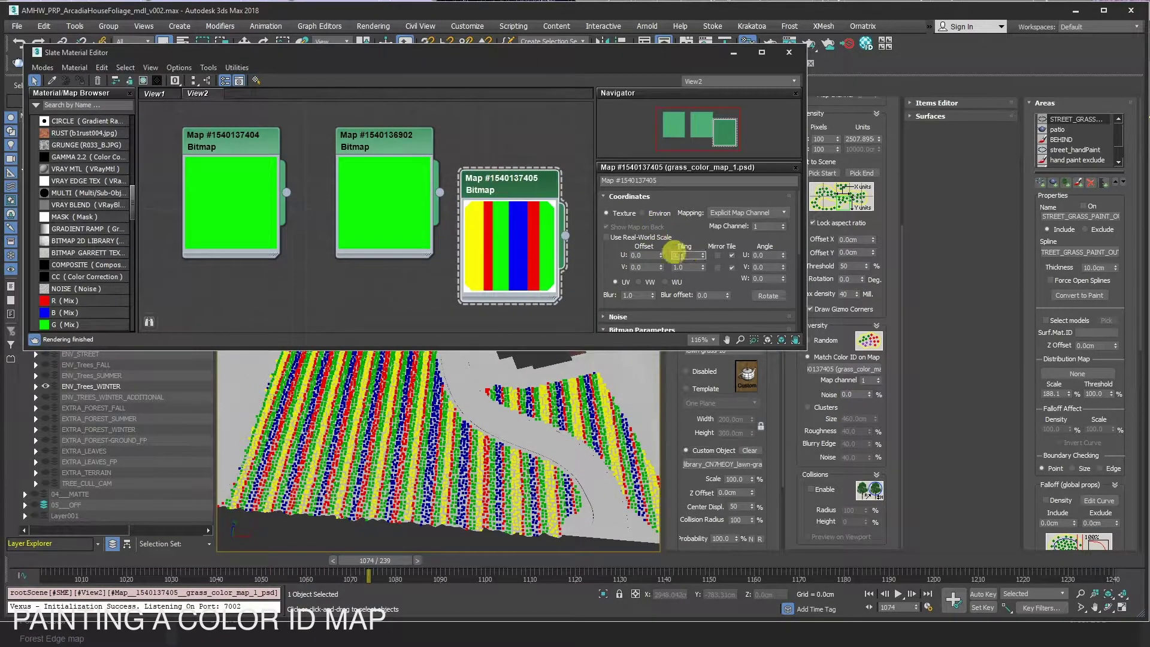
type("0.1")
key("Tab")
type("0.1")
key("Return")
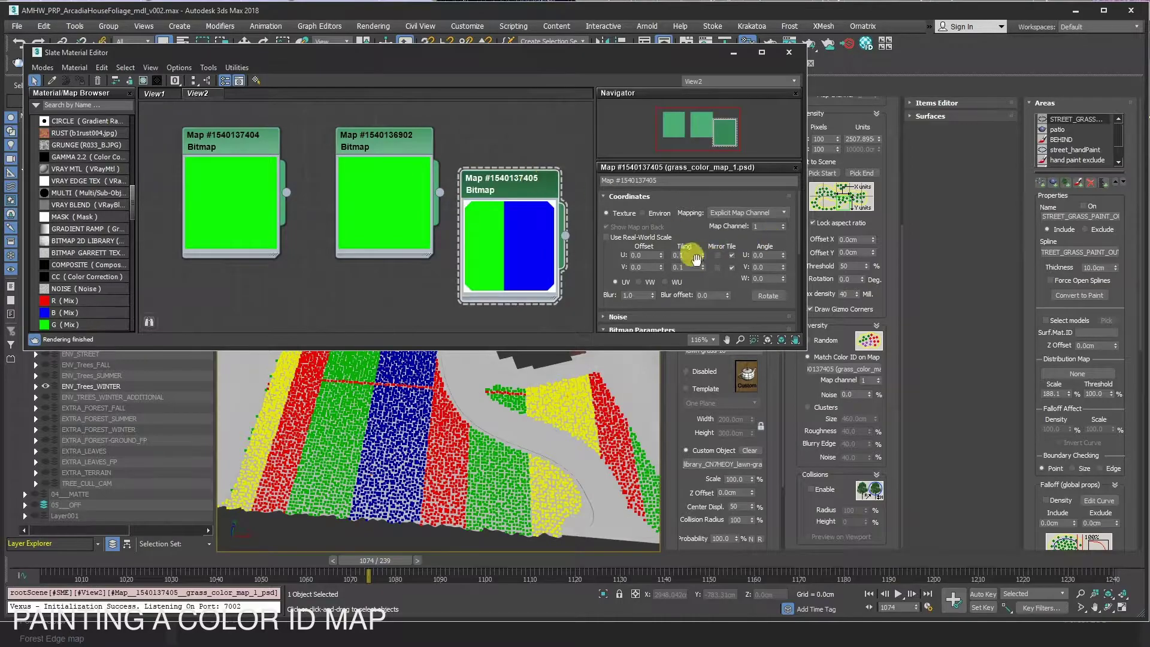
Set the stripe tiling to 0.2 in U and V and angle the stripes diagonally with W
double_click(696, 258)
type(".")
left_click(677, 254)
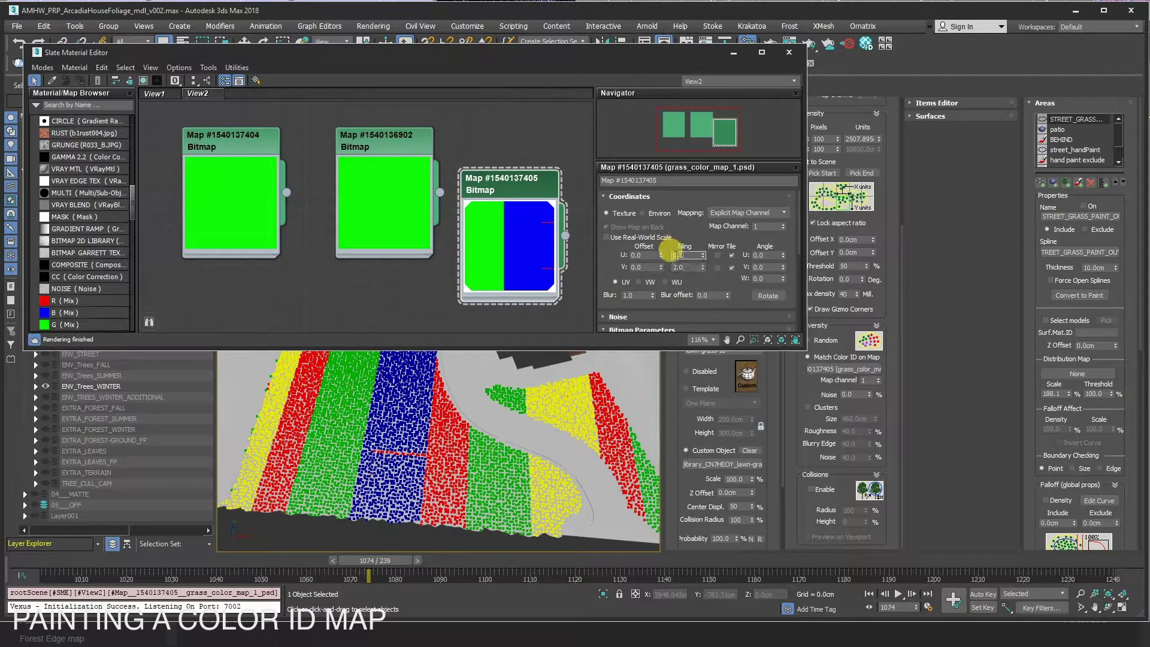
type("0.2")
key("Tab")
type("0.2")
key("Return")
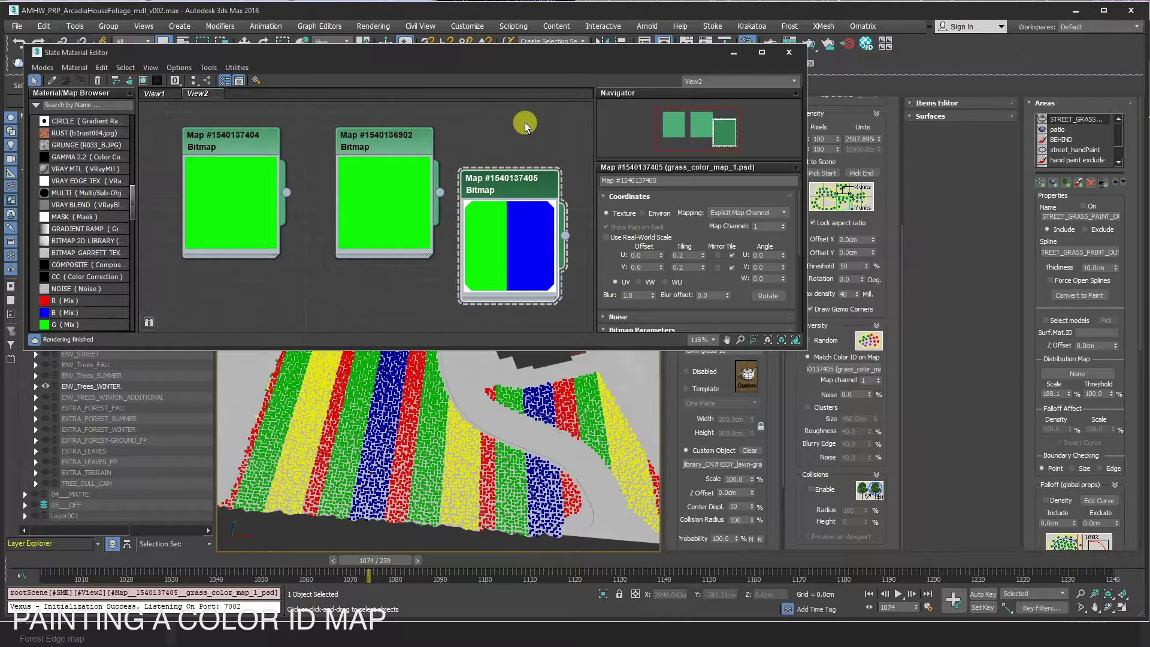
mouse_move(783, 279)
left_mouse_down()
mouse_move(750, 276)
mouse_move(751, 263)
left_mouse_up()
left_click(789, 52)
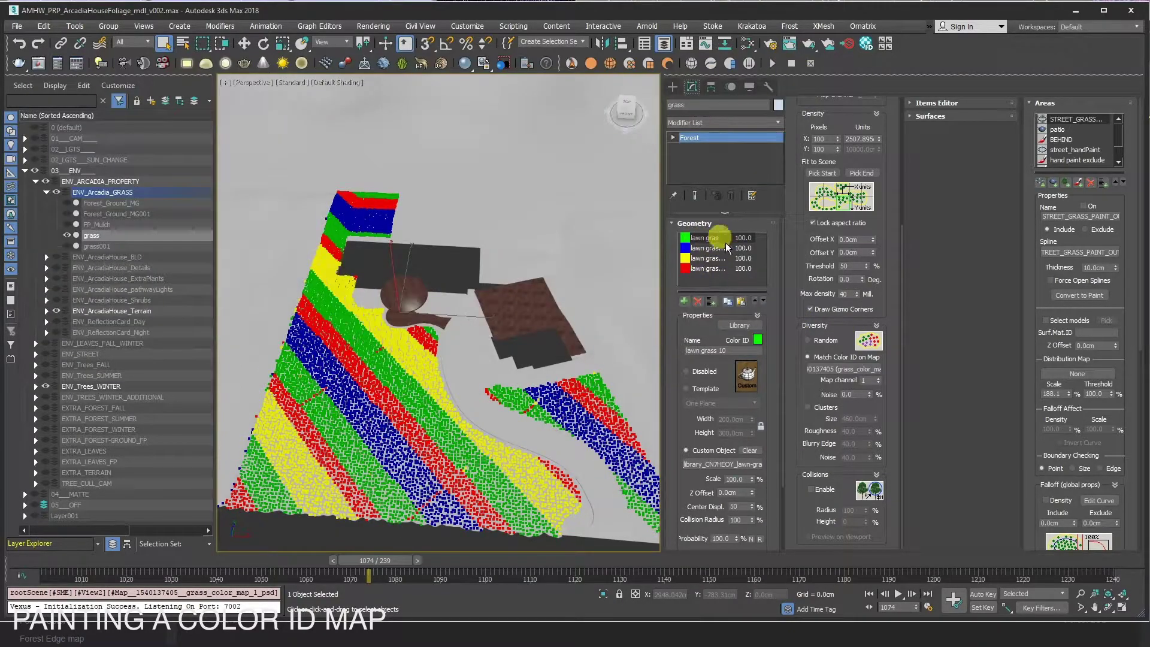
Switch grass Diversity to Clusters with Size 828, Roughness 36.4 and Noise 0
left_click(816, 408)
left_click(832, 358)
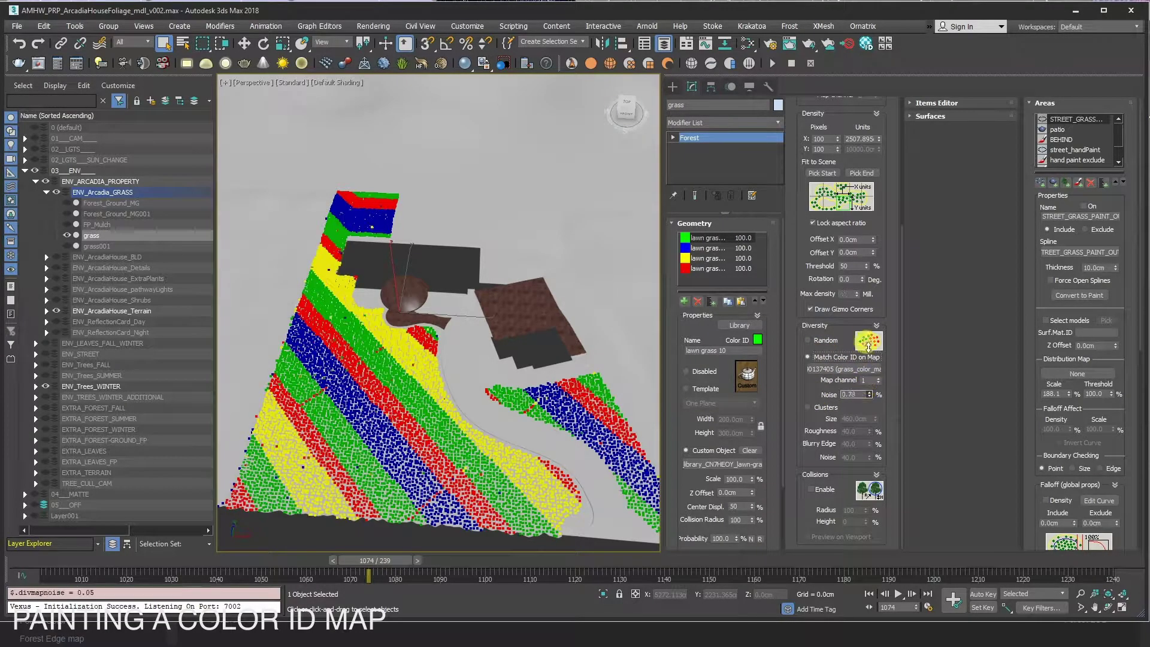
left_click_drag(891, 51, 899, 623)
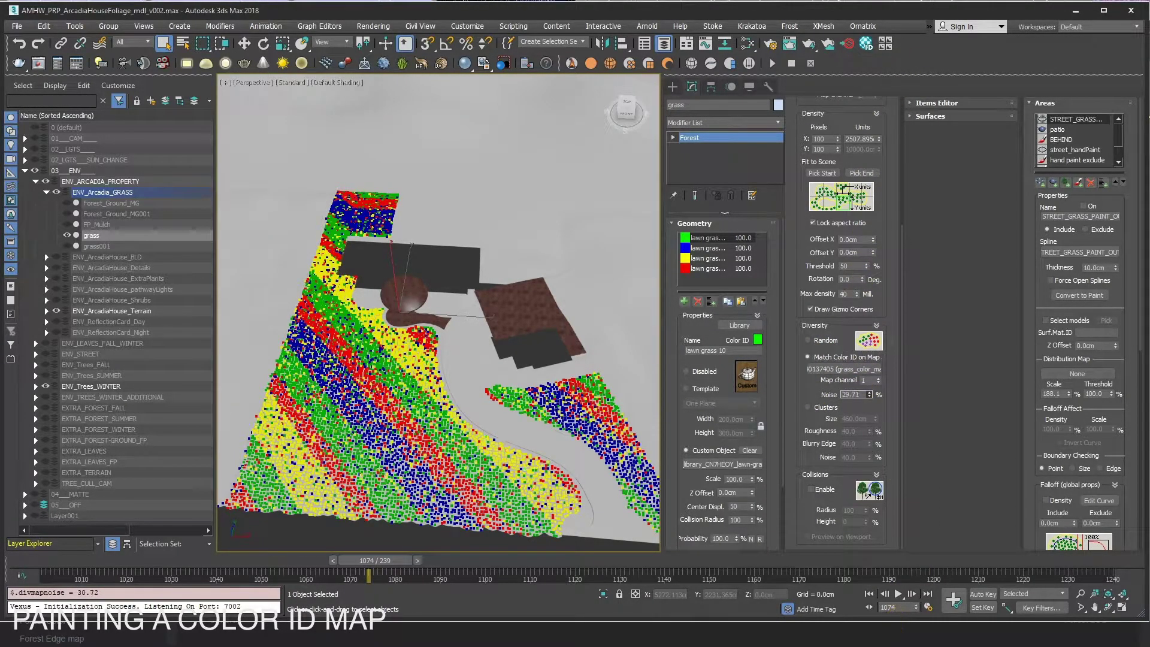
left_click(824, 342)
left_click(808, 407)
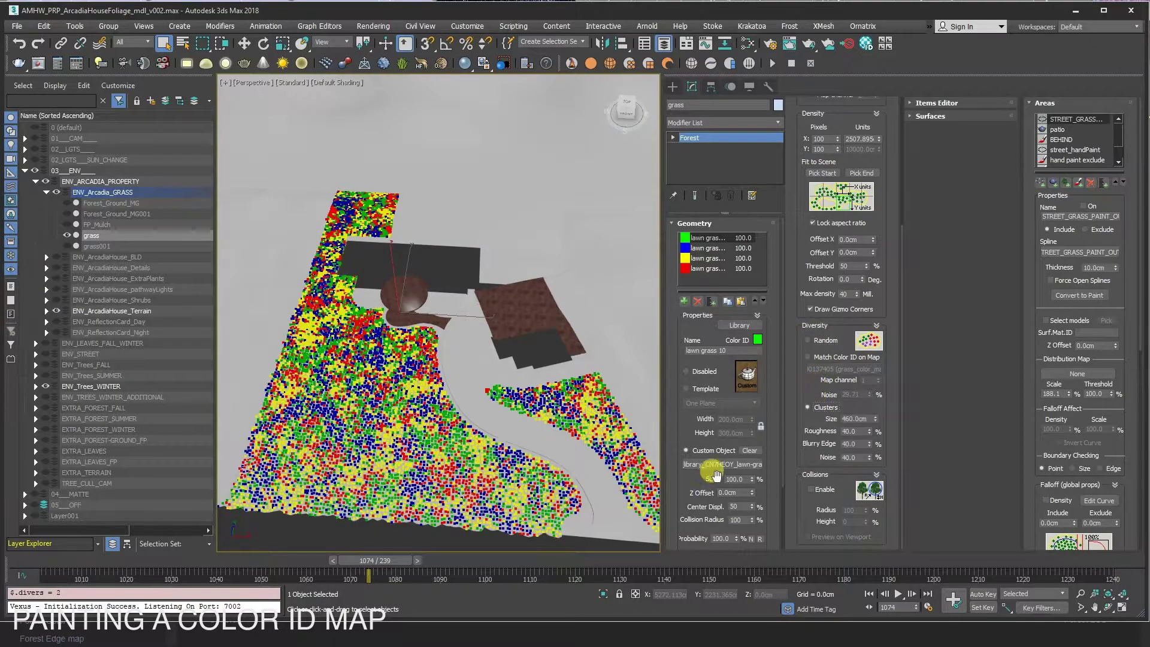
mouse_move(875, 419)
left_mouse_down()
mouse_move(867, 404)
mouse_move(908, 376)
left_mouse_up()
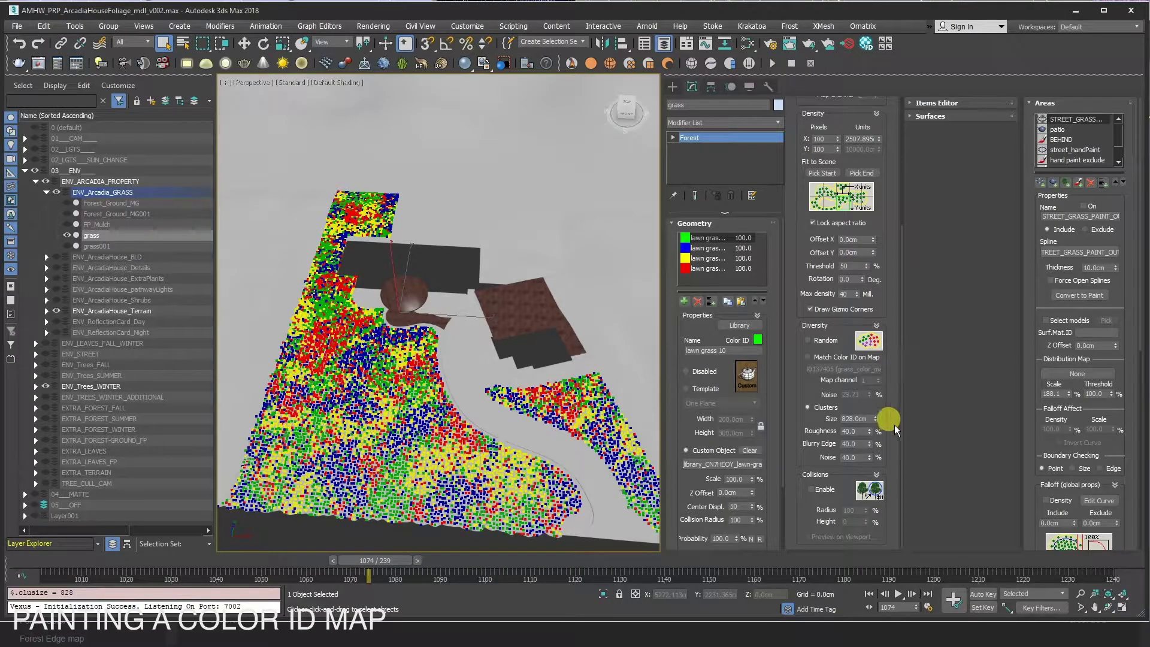
mouse_move(869, 431)
left_mouse_down()
mouse_move(875, 542)
mouse_move(871, 460)
mouse_move(915, 486)
mouse_move(918, 518)
left_mouse_up()
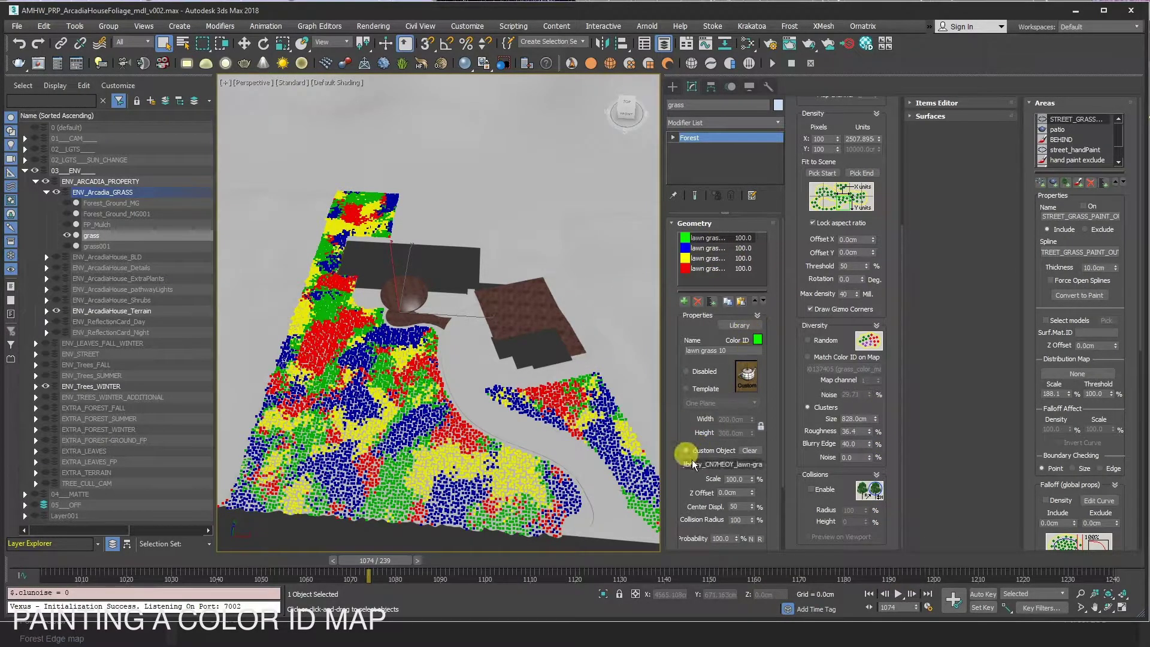
Inspect the lawn grass 20 entry and its colour ID in the item list
scroll(749, 497, "down", 2)
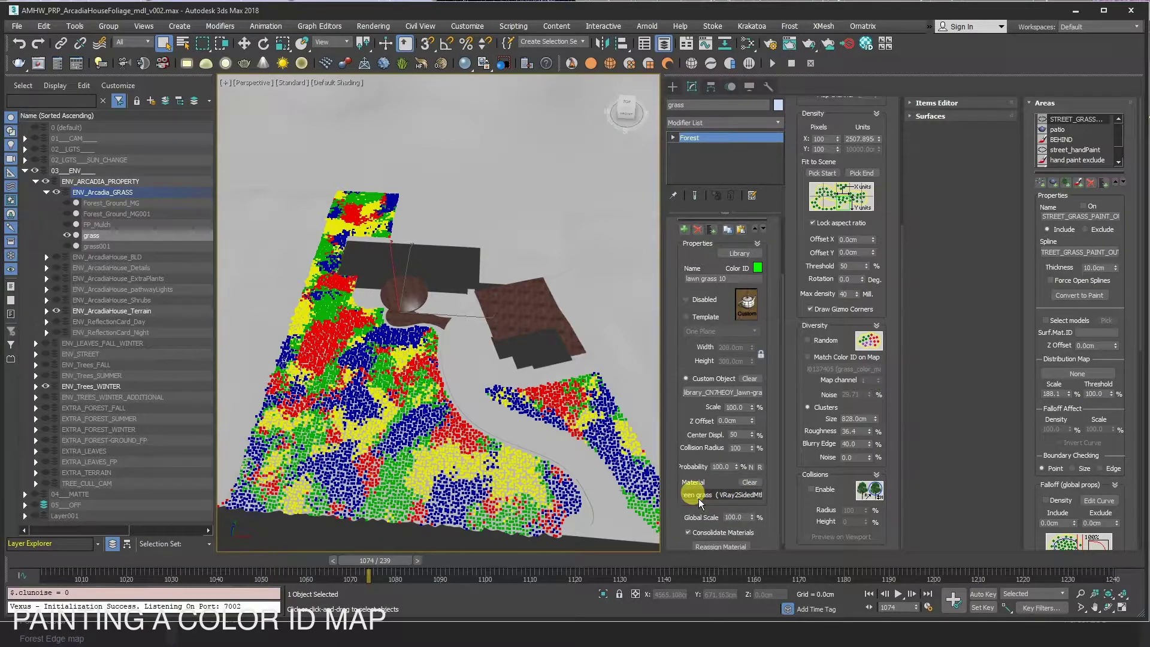
scroll(704, 479, "up", 2)
left_click(715, 258)
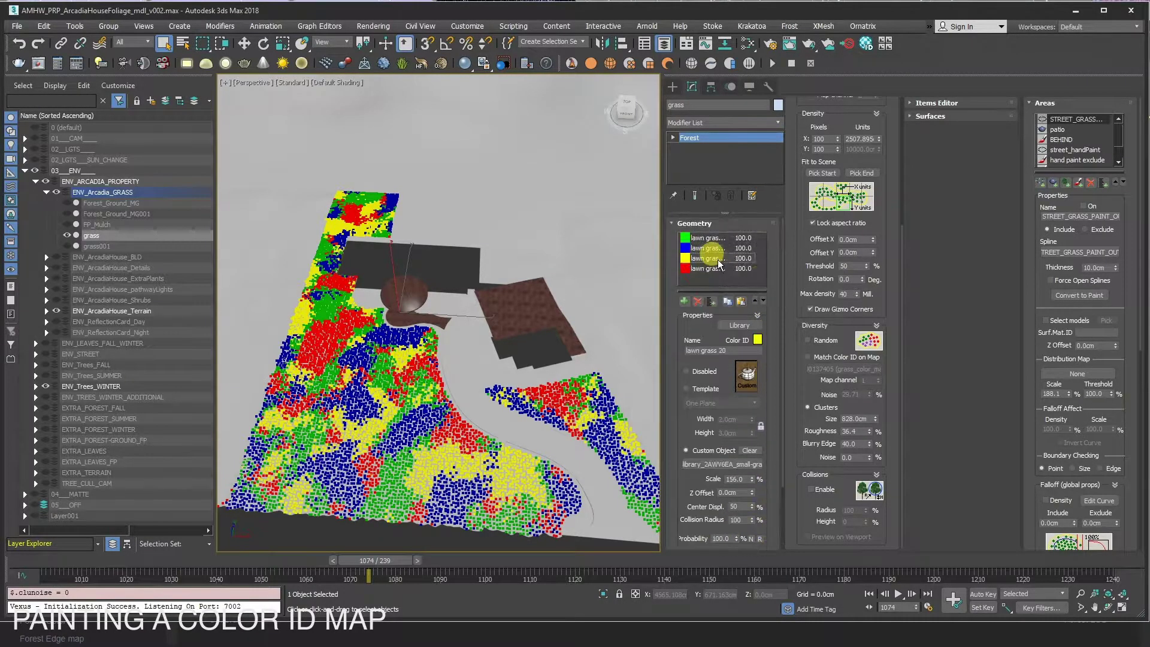
scroll(719, 263, "down", 2)
scroll(727, 493, "up", 2)
scroll(747, 303, "down", 2)
left_click(758, 287)
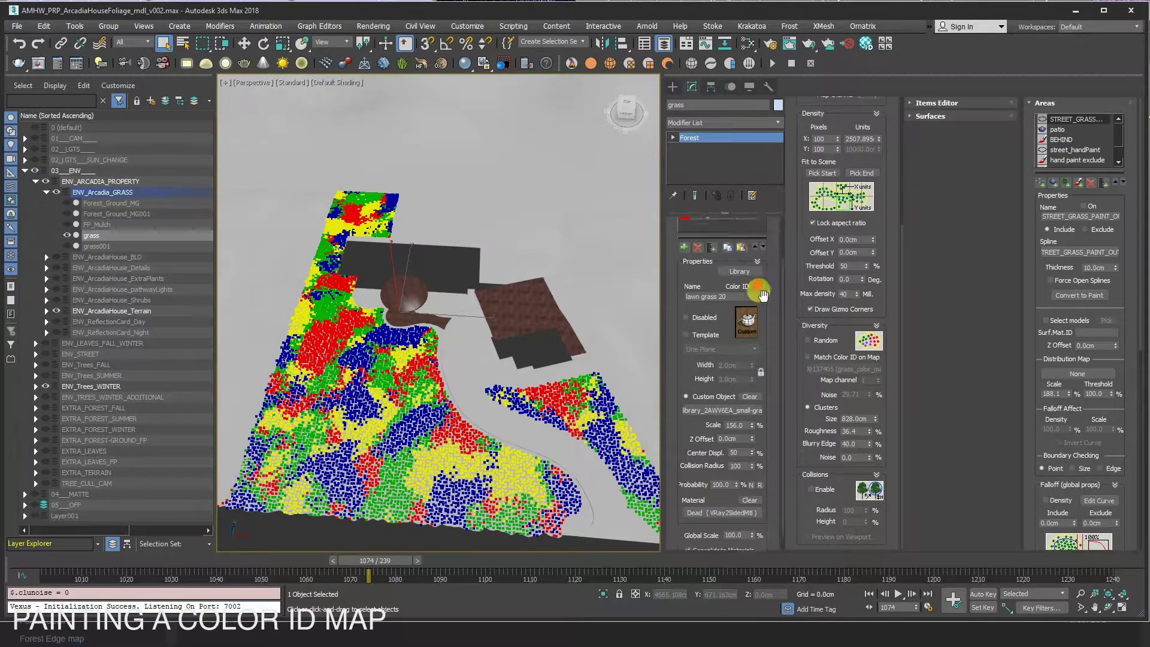
scroll(716, 484, "down", 1)
scroll(769, 473, "up", 1)
scroll(769, 431, "up", 1)
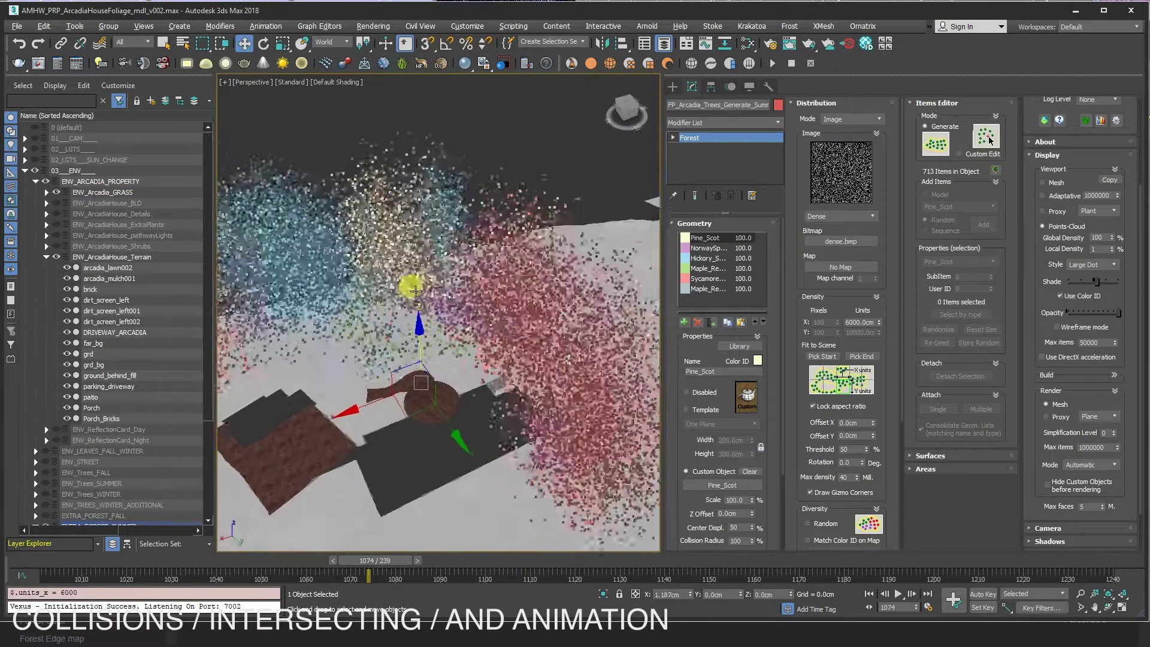
Enable Collisions on the summer tree scatter and set its radius to 22
scroll(867, 398, "down", 3)
scroll(850, 431, "down", 1)
left_click(825, 490)
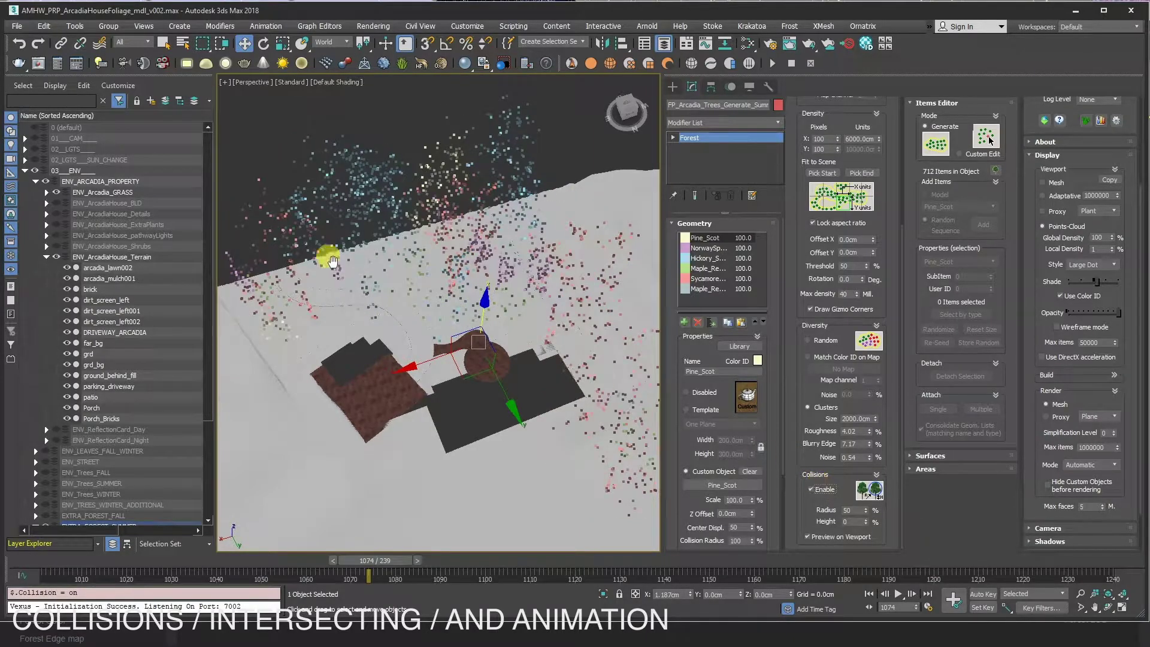
mouse_move(333, 261)
middle_mouse_down("alt")
mouse_move(598, 205)
mouse_move(347, 223)
middle_mouse_up("alt")
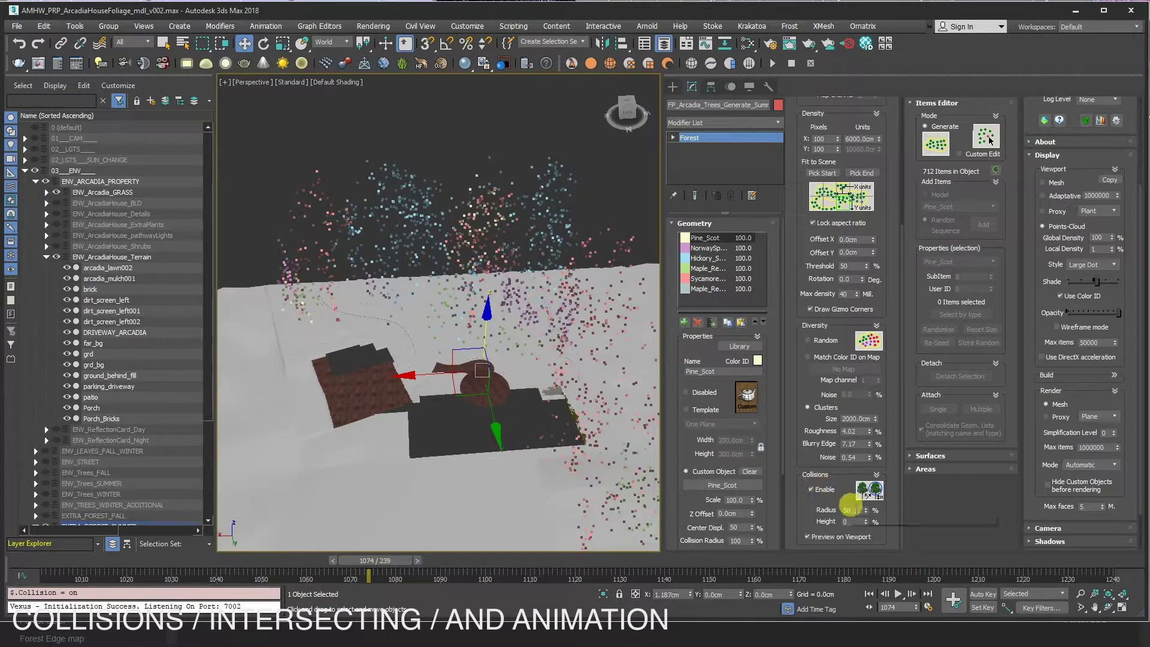
mouse_move(870, 499)
left_mouse_down()
mouse_move(876, 481)
mouse_move(873, 534)
left_mouse_up()
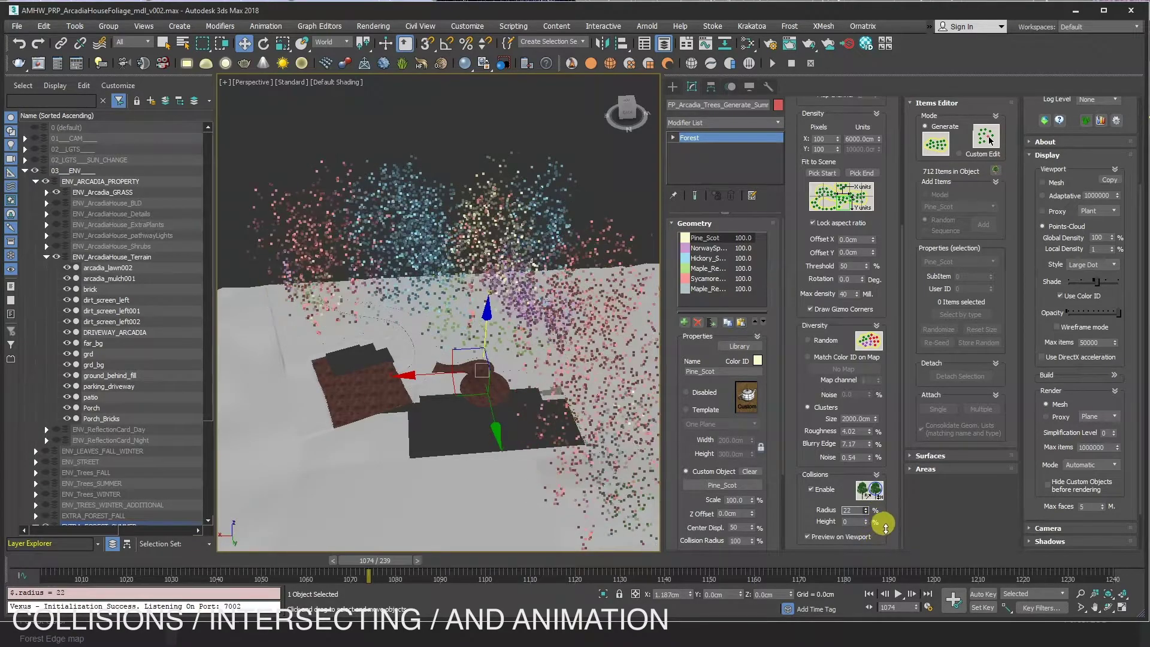
Collapse all rollouts and expand Animation, keeping Random Samples with Time Offset 50 and Count 8
scroll(1027, 166, "up", 2)
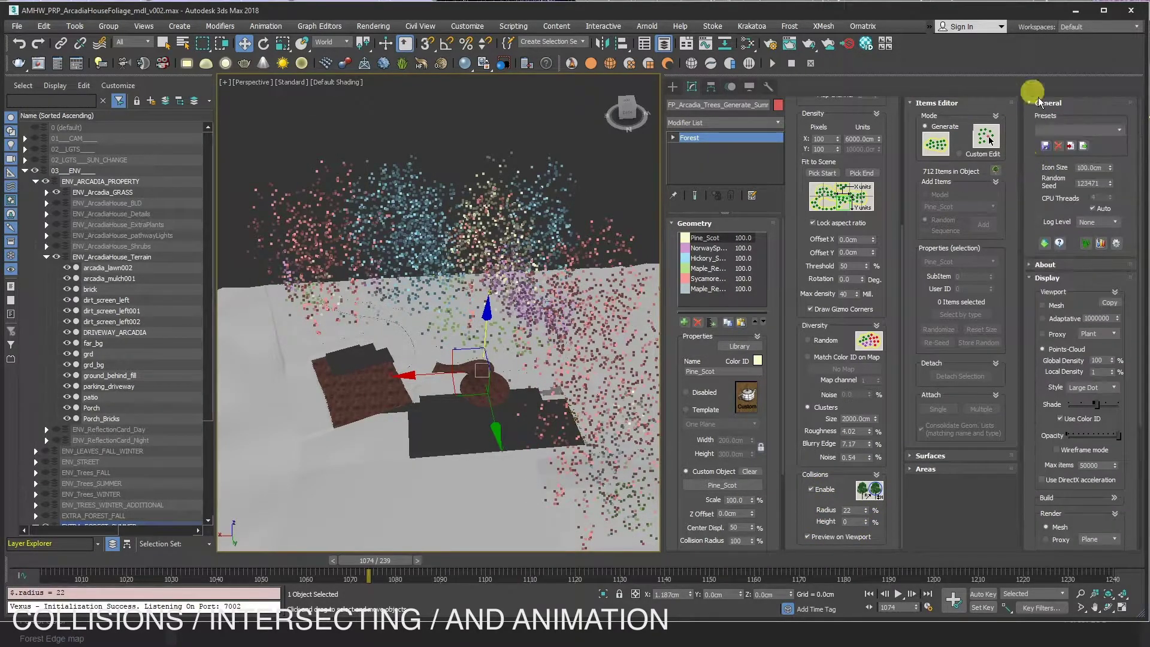
left_click(1035, 101)
right_click(942, 509)
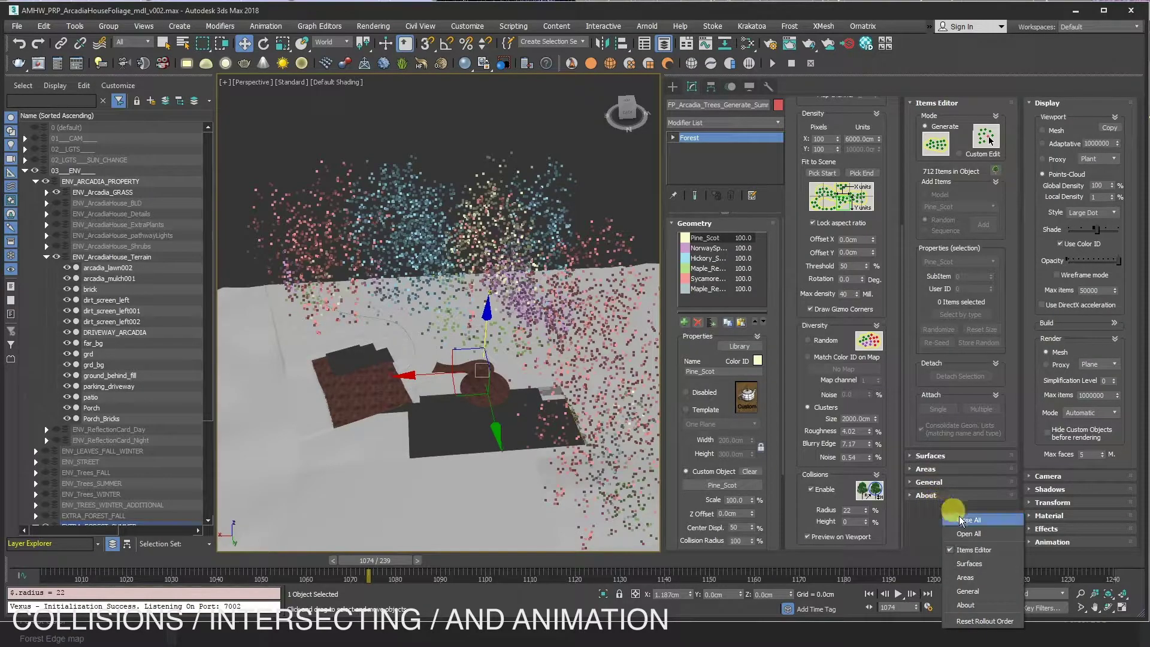
left_click(958, 516)
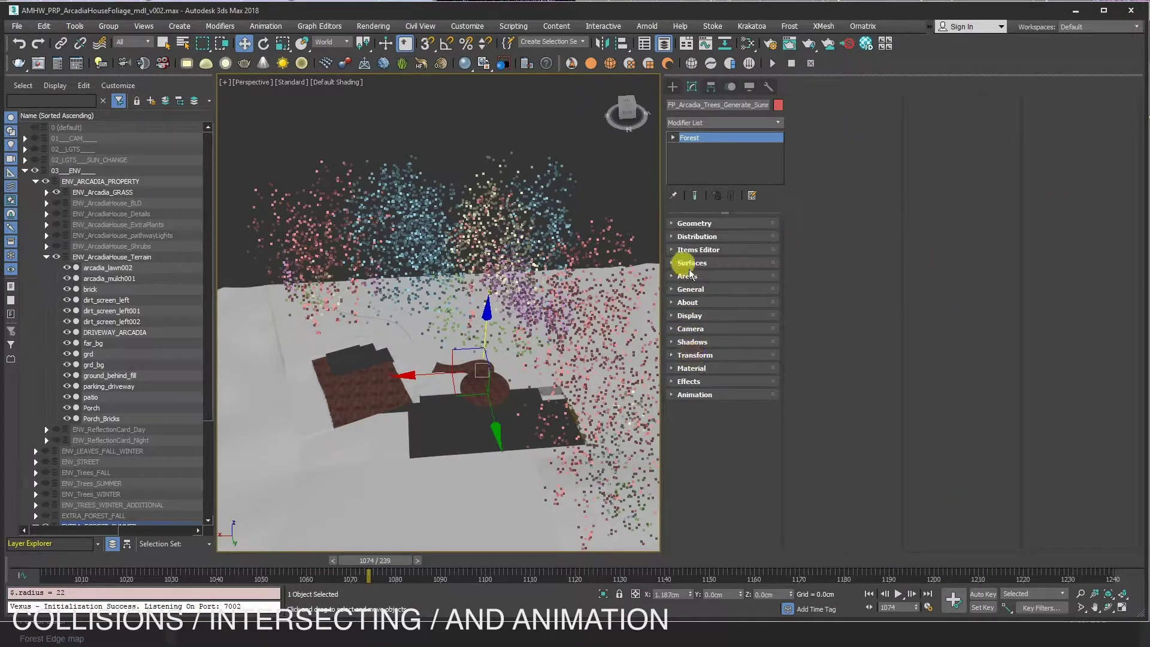
left_click(694, 394)
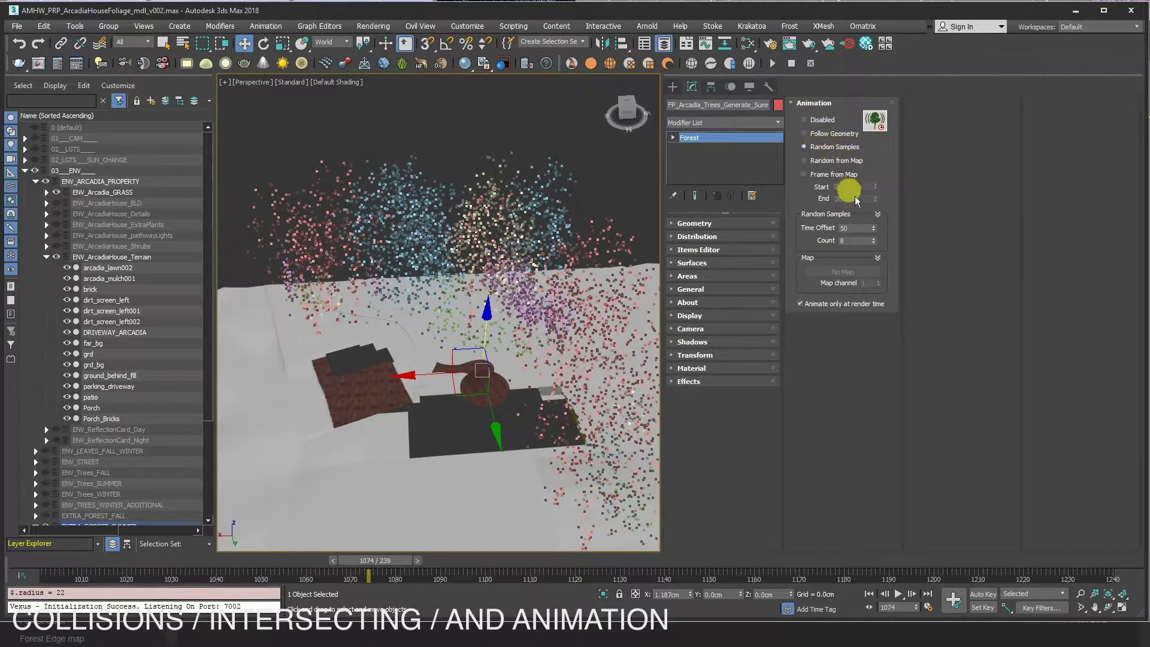
left_click(856, 228)
left_click(851, 228)
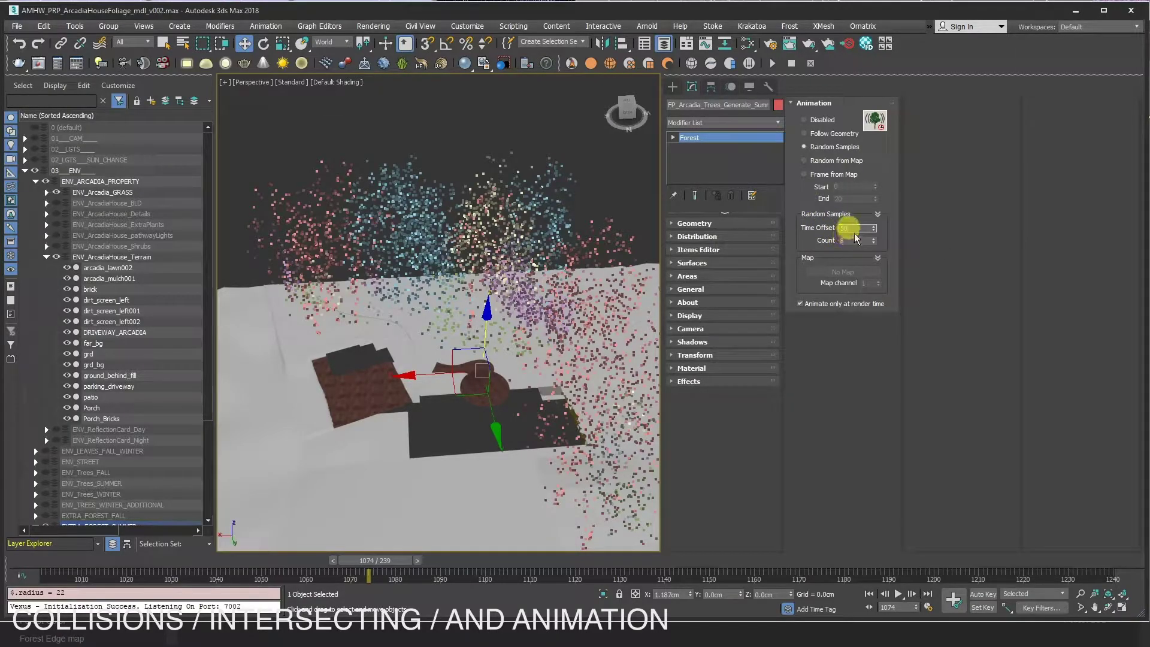
type("5")
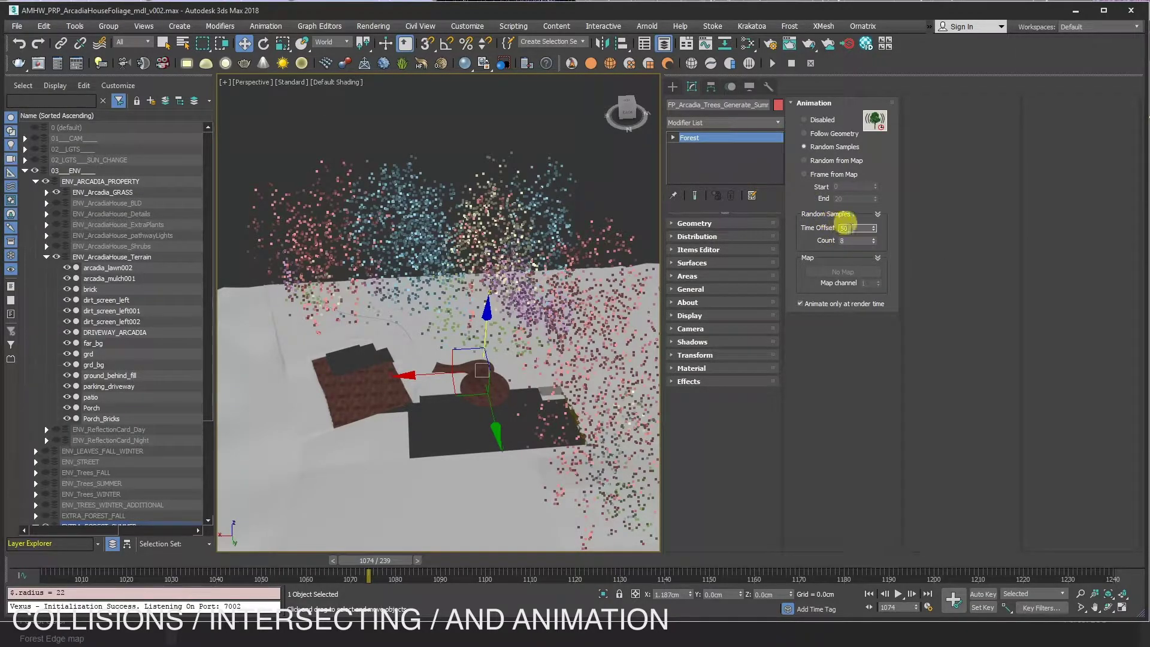
left_click(465, 208)
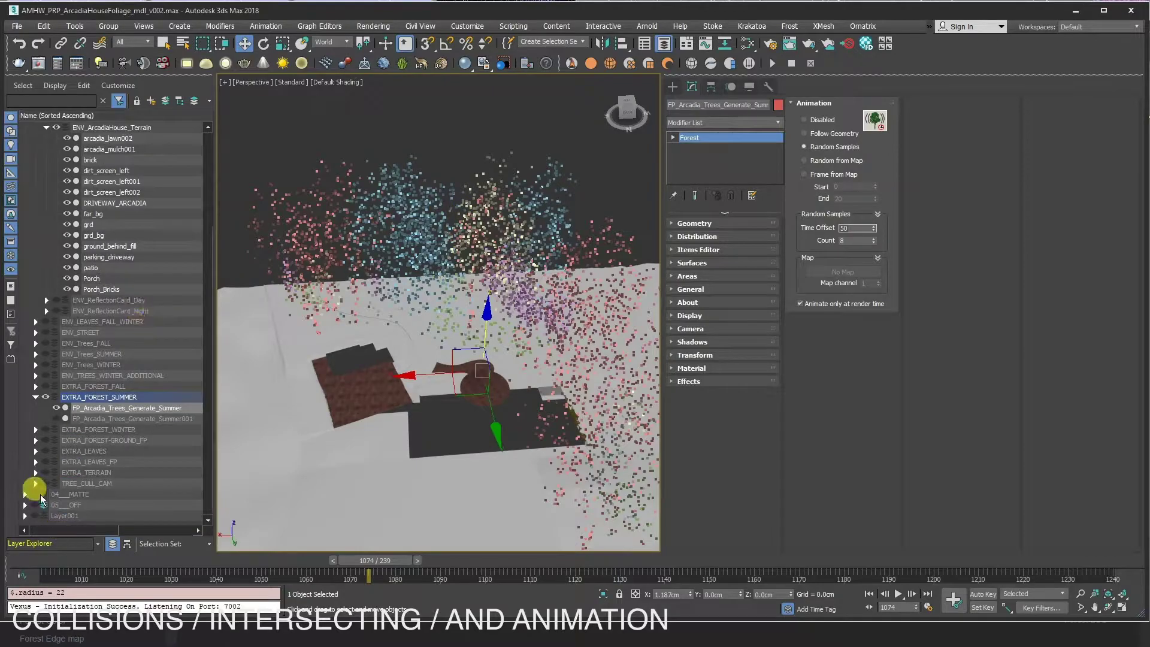
Select the EasternWhitePine_High_v002 source tree in the hidden source layers
left_click(25, 505)
scroll(83, 485, "down", 4)
left_click(36, 398)
left_click(111, 412)
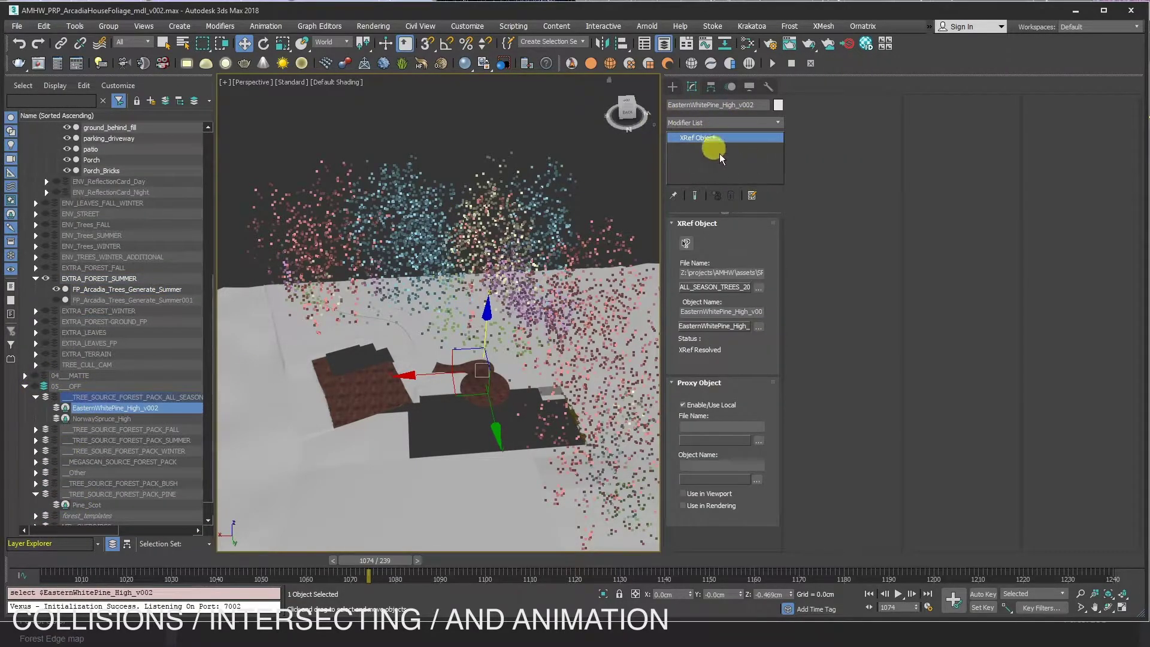
Add a Point Cache modifier to the pine, then delete it from the stack
left_click(752, 123)
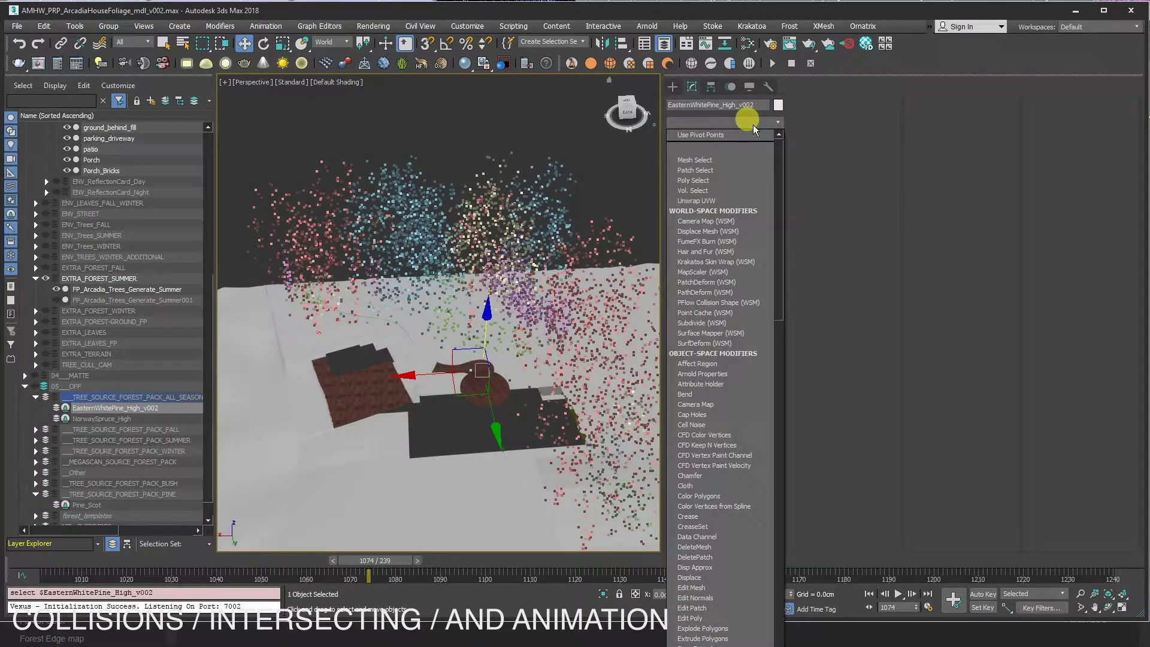
scroll(753, 125, "down", 15)
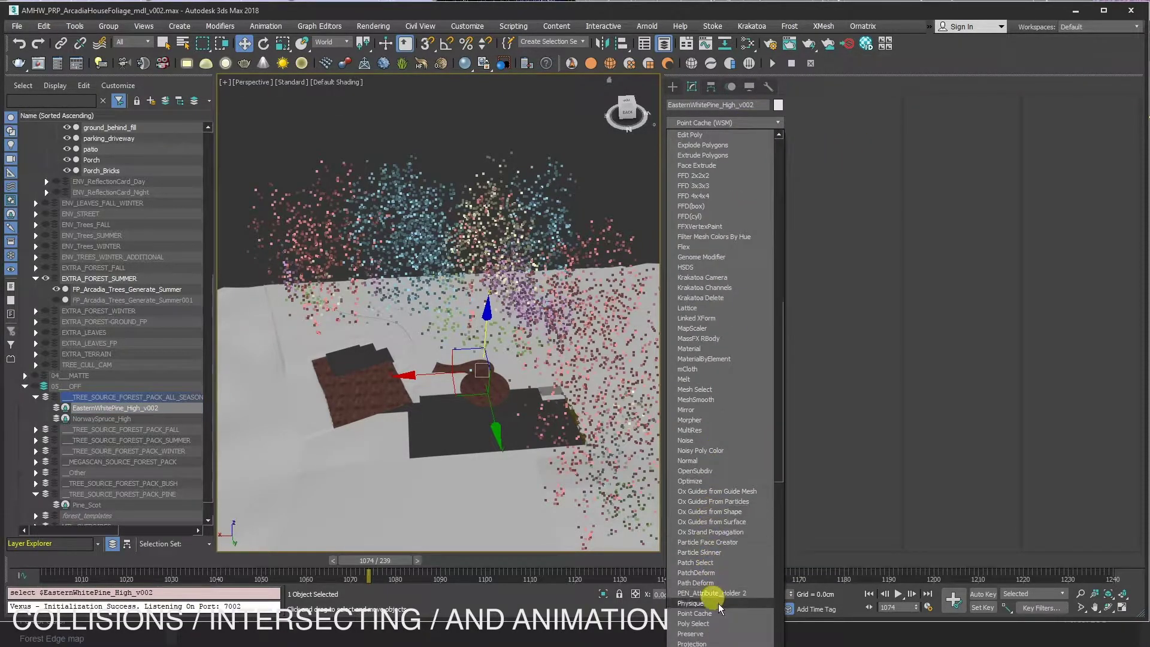
left_click(716, 613)
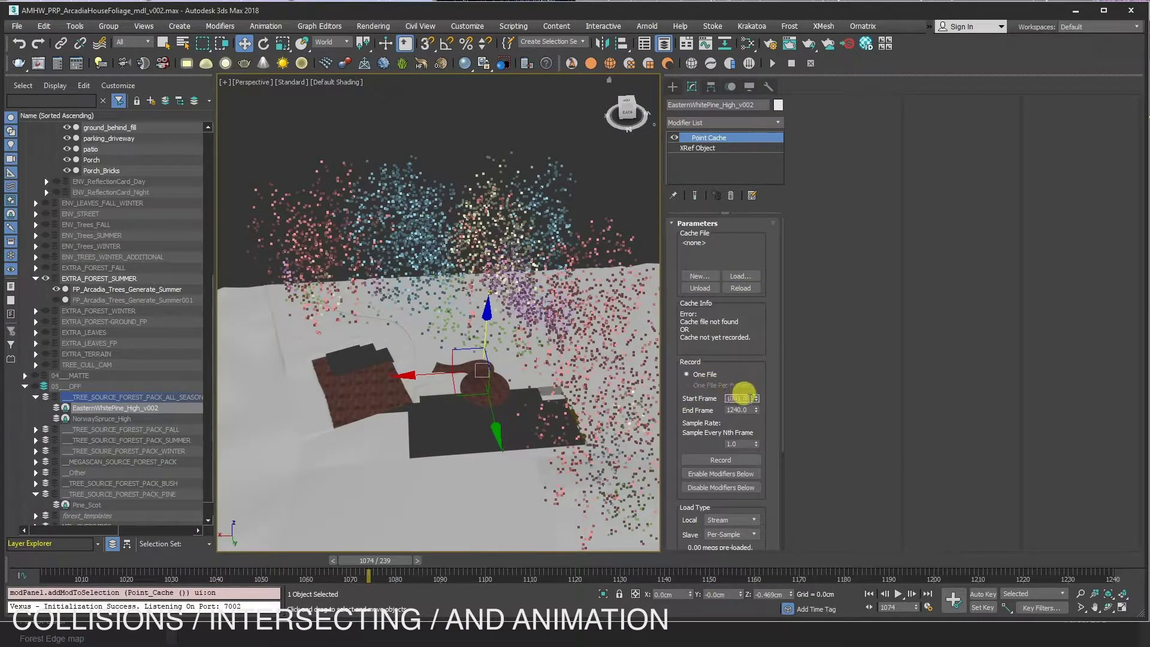
scroll(730, 479, "down", 5)
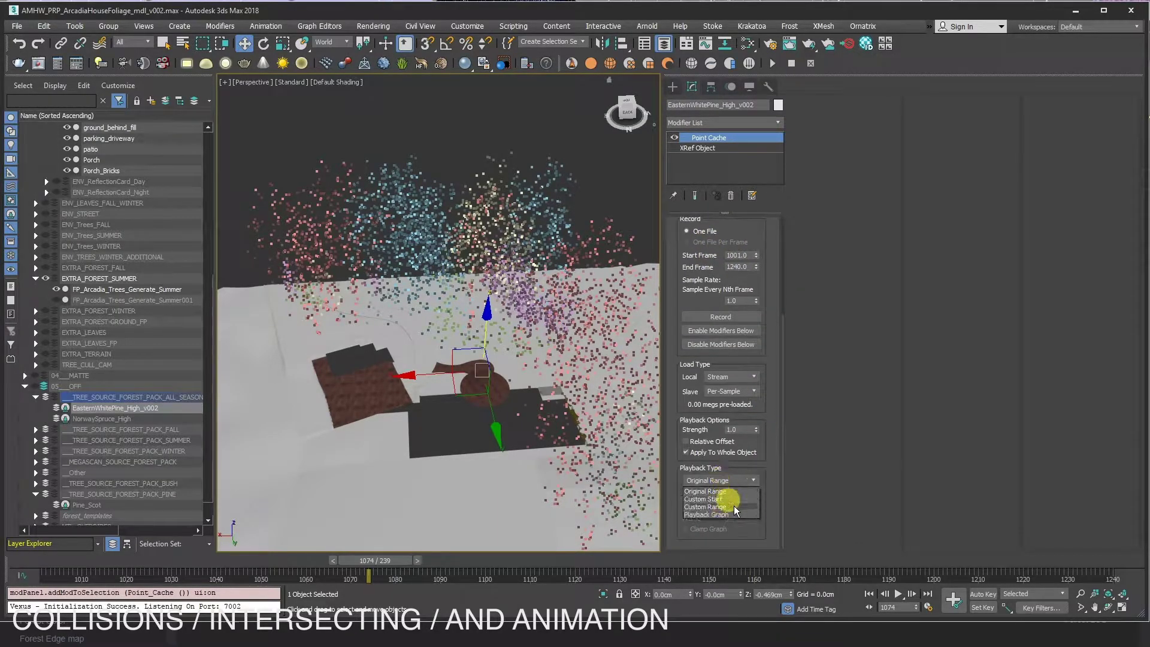
scroll(770, 482, "up", 2)
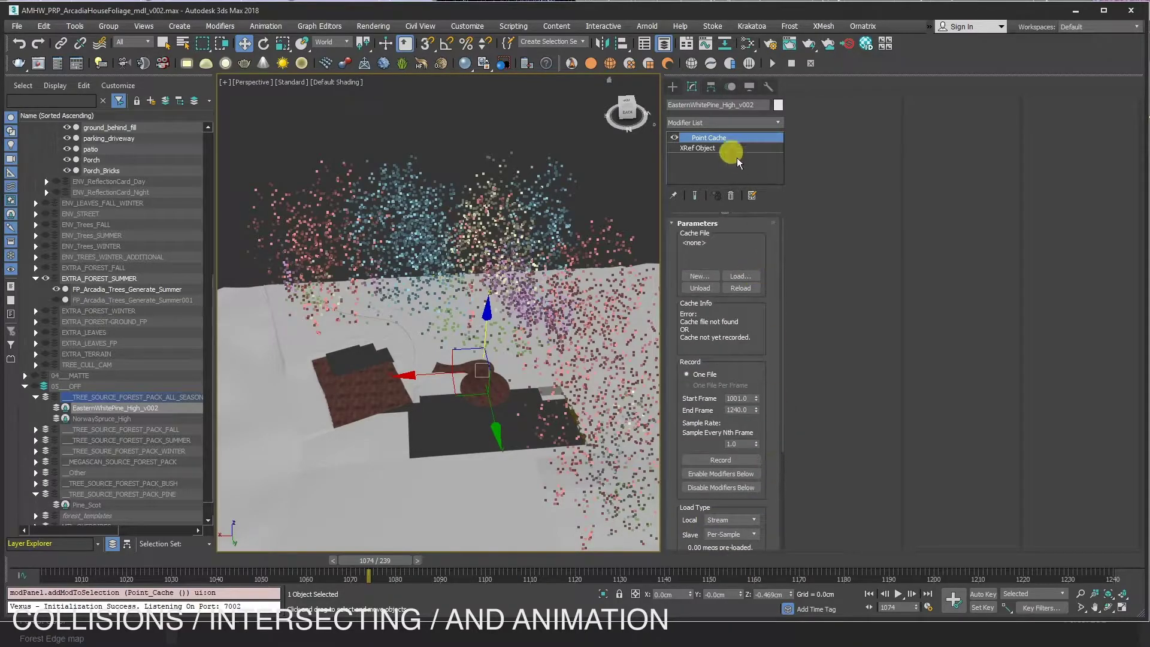
right_click(751, 137)
left_click(798, 152)
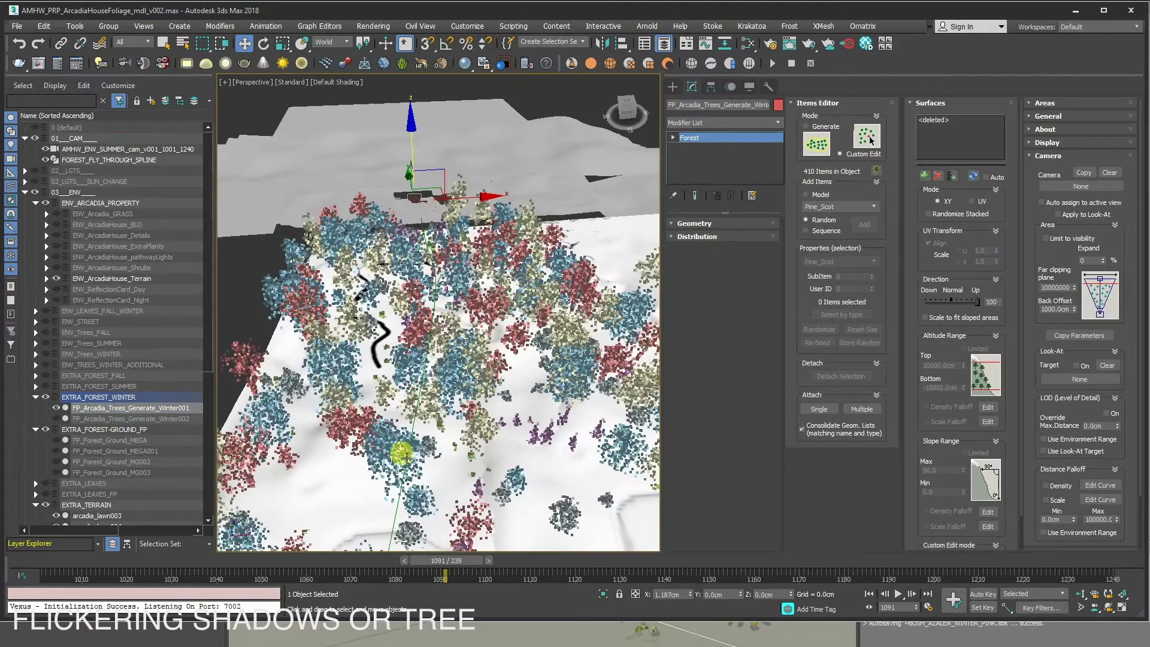
middle_click_drag(406, 457, 422, 387, "alt")
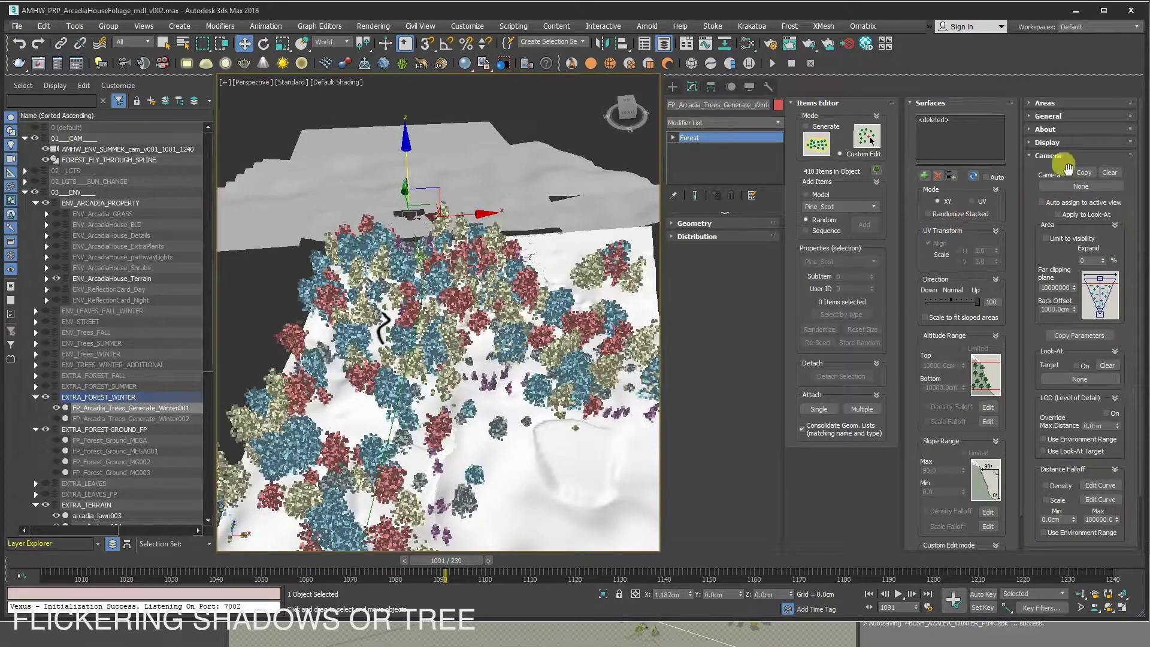
Limit winter trees to the summer camera's view expanded 70% and turn on the LGTS_9AM lights
left_click(1081, 187)
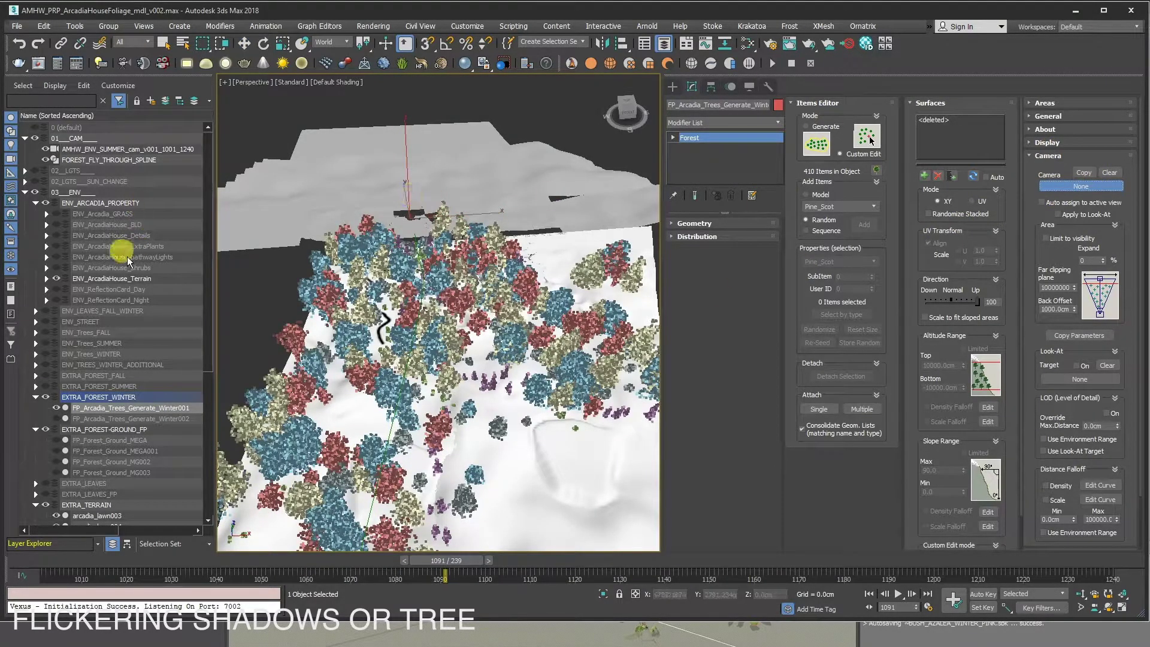
left_click(97, 150)
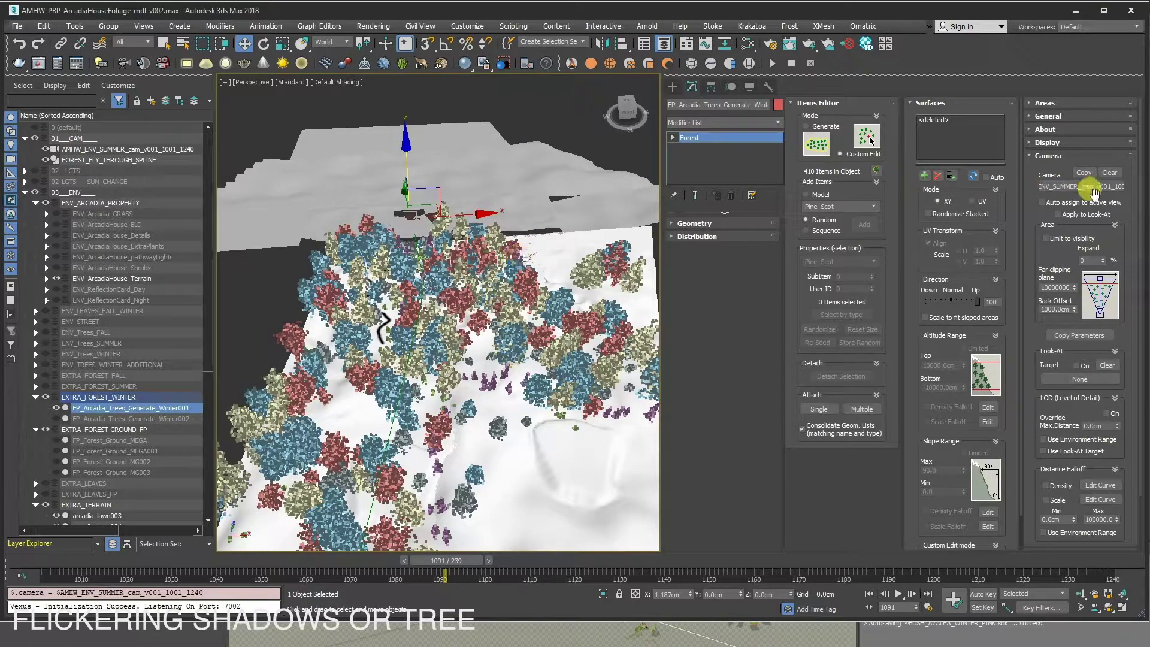
left_click(1057, 244)
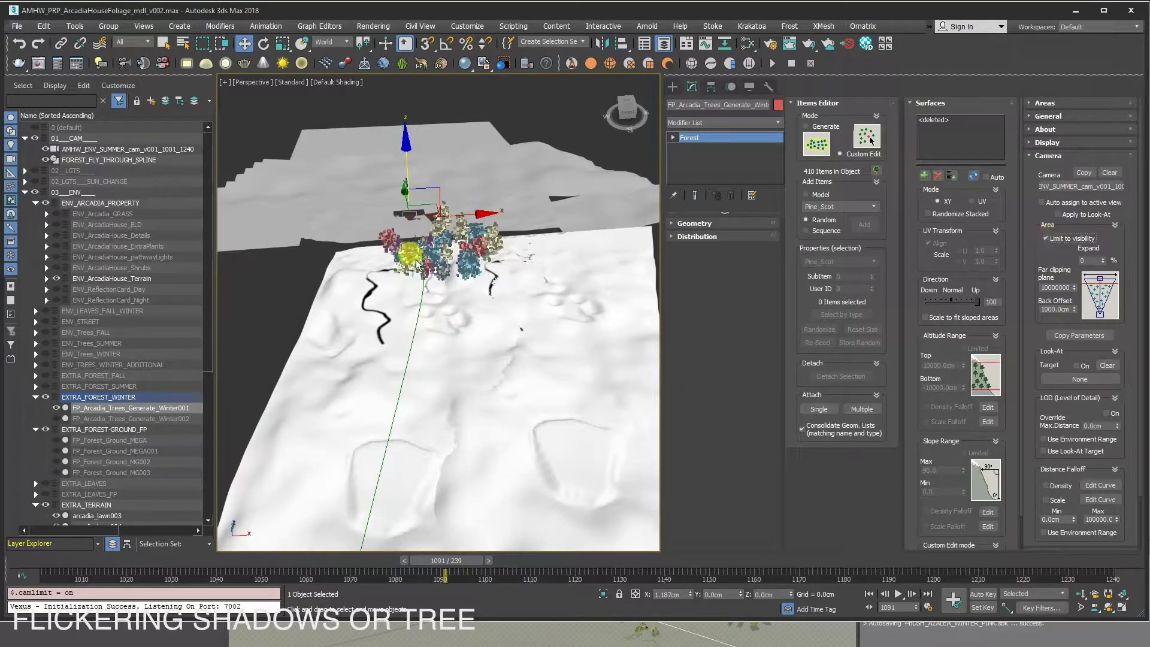
mouse_move(456, 560)
left_mouse_down()
mouse_move(72, 563)
mouse_move(783, 576)
mouse_move(1021, 565)
mouse_move(54, 563)
left_mouse_up()
key("w")
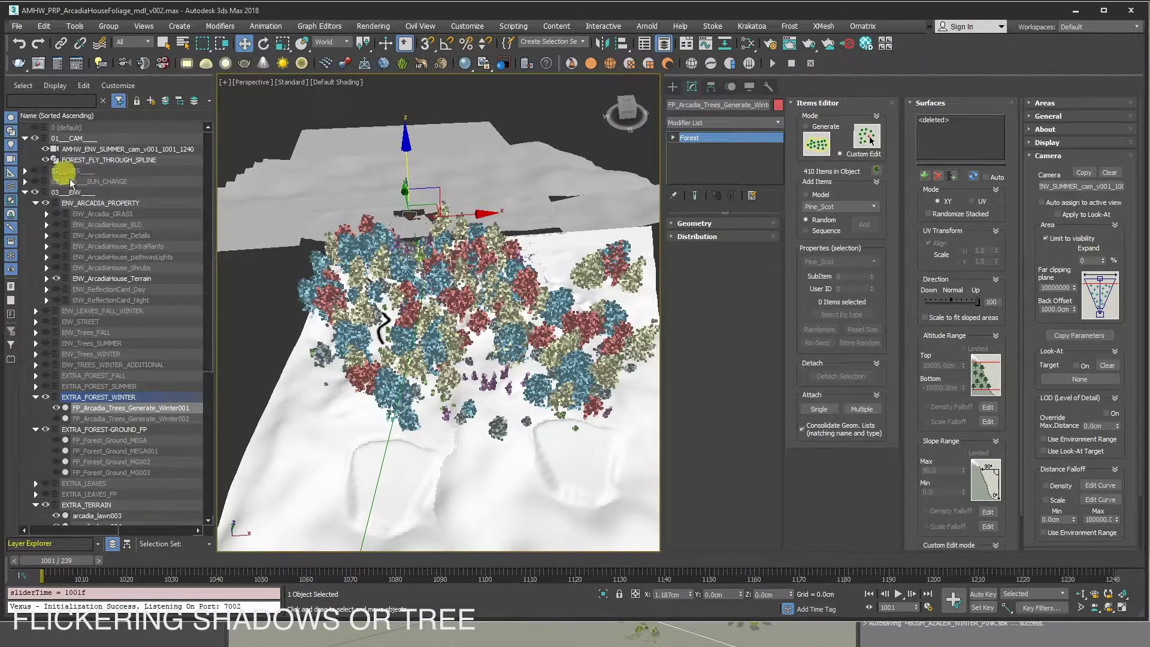
left_click(25, 172)
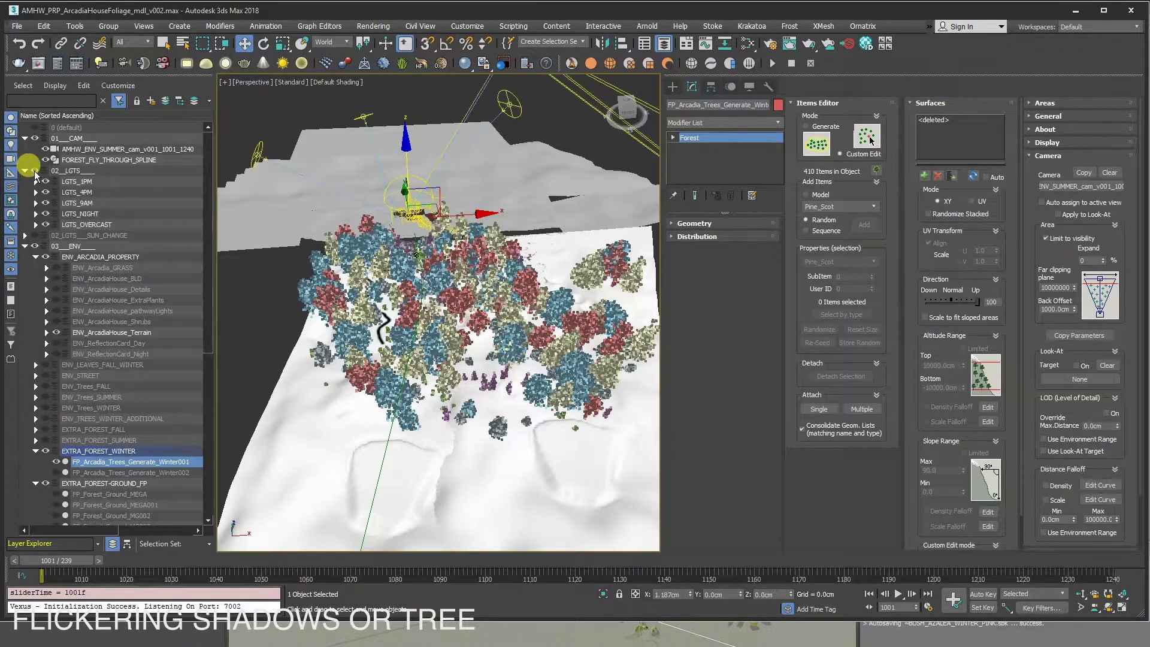
left_click(45, 203)
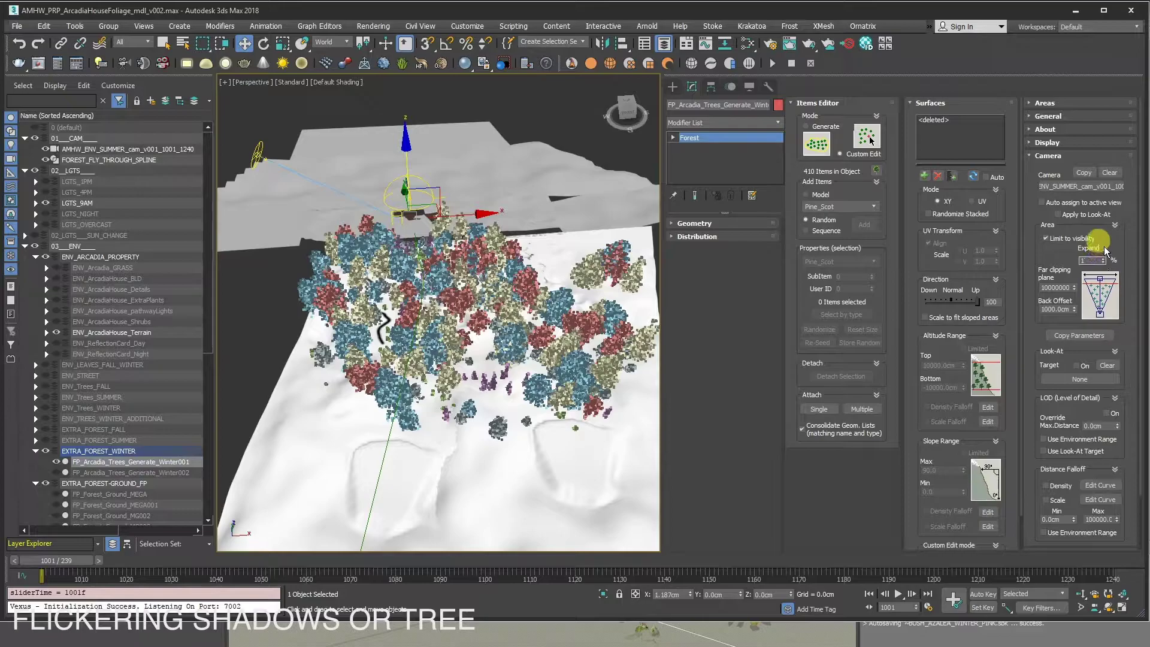
left_click_drag(1102, 258, 1089, 260)
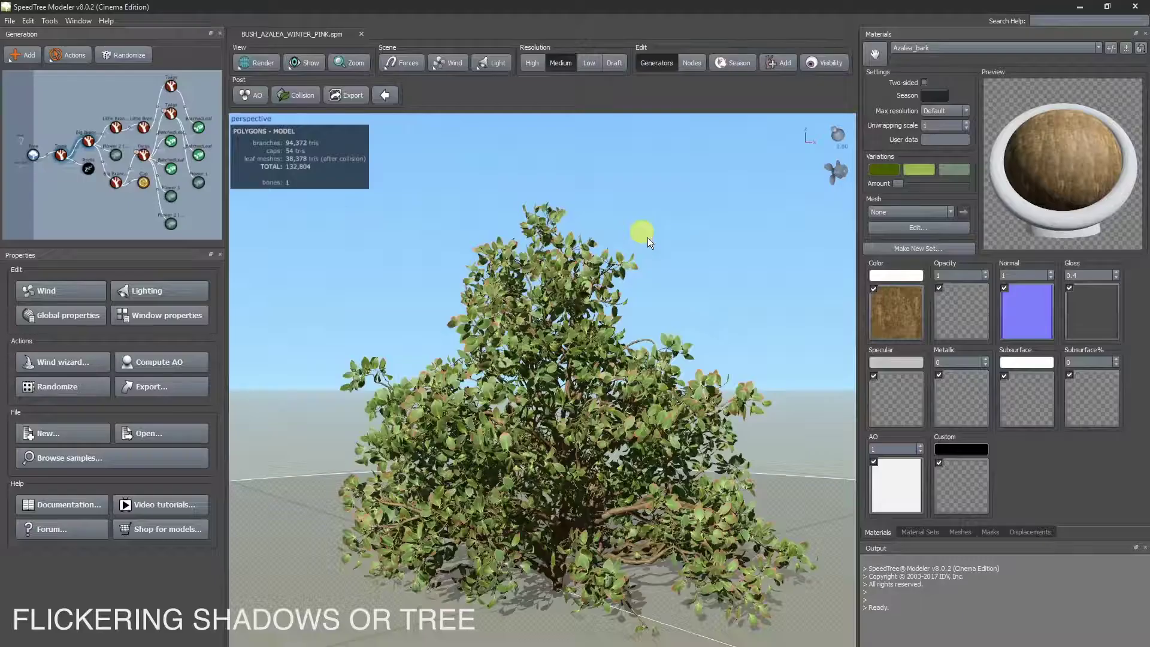
Export the azalea bush mesh, overwriting SPEED_TREE_8\BUSH\BUSH.fbx
left_click(10, 20)
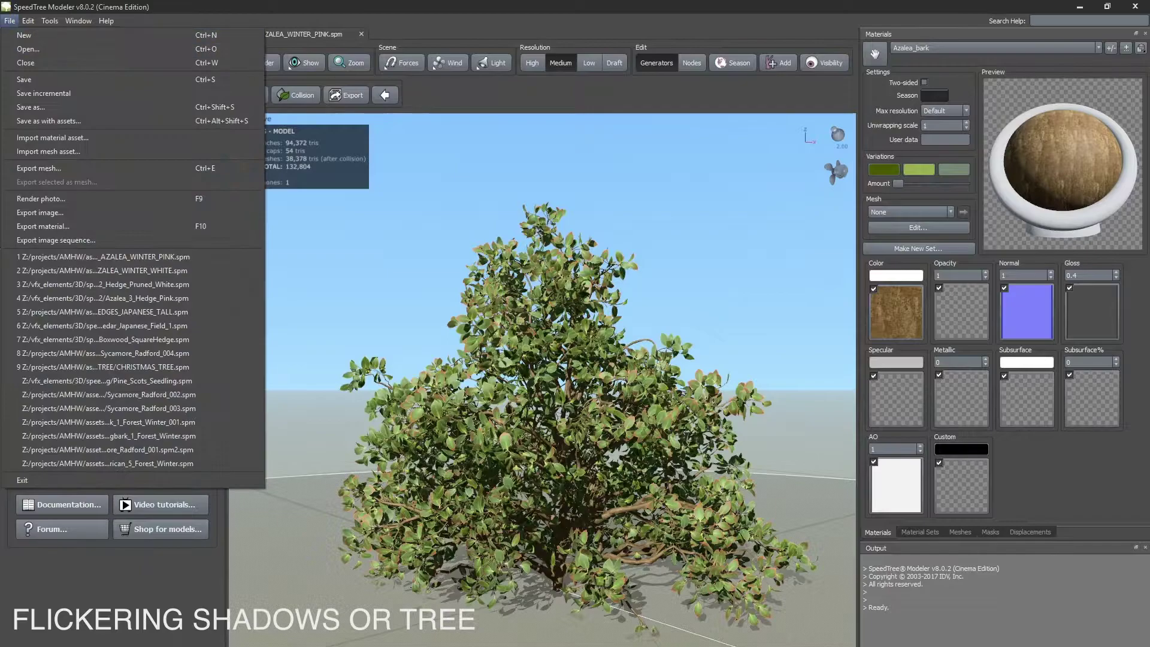
left_click(24, 168)
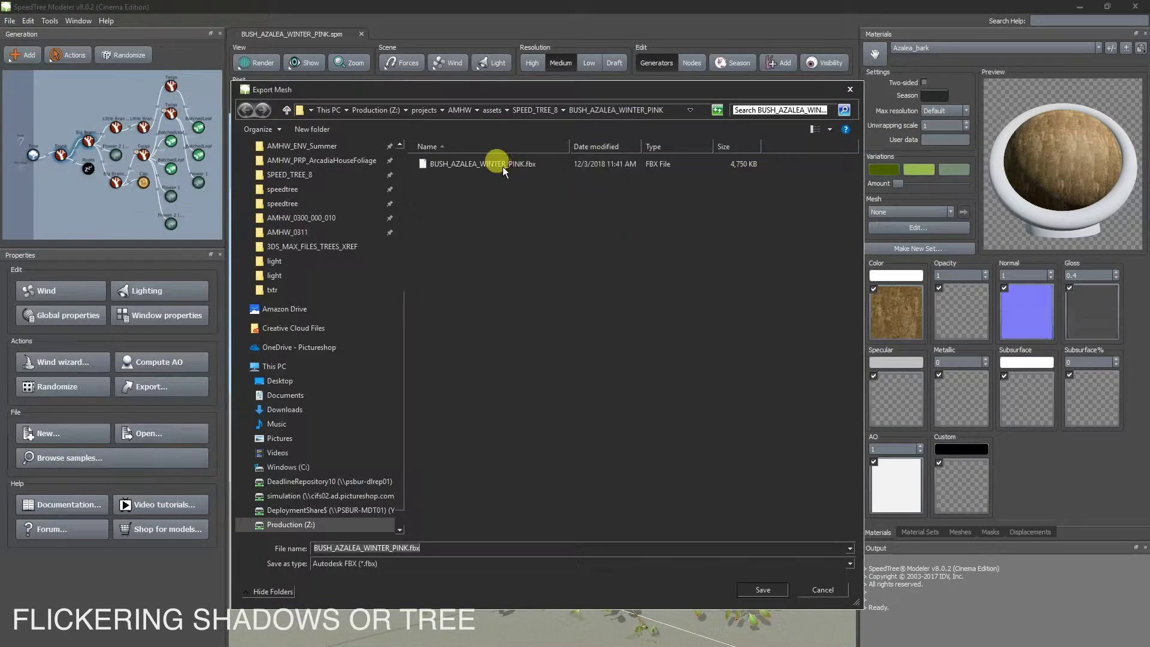
left_click(502, 166)
left_click(539, 110)
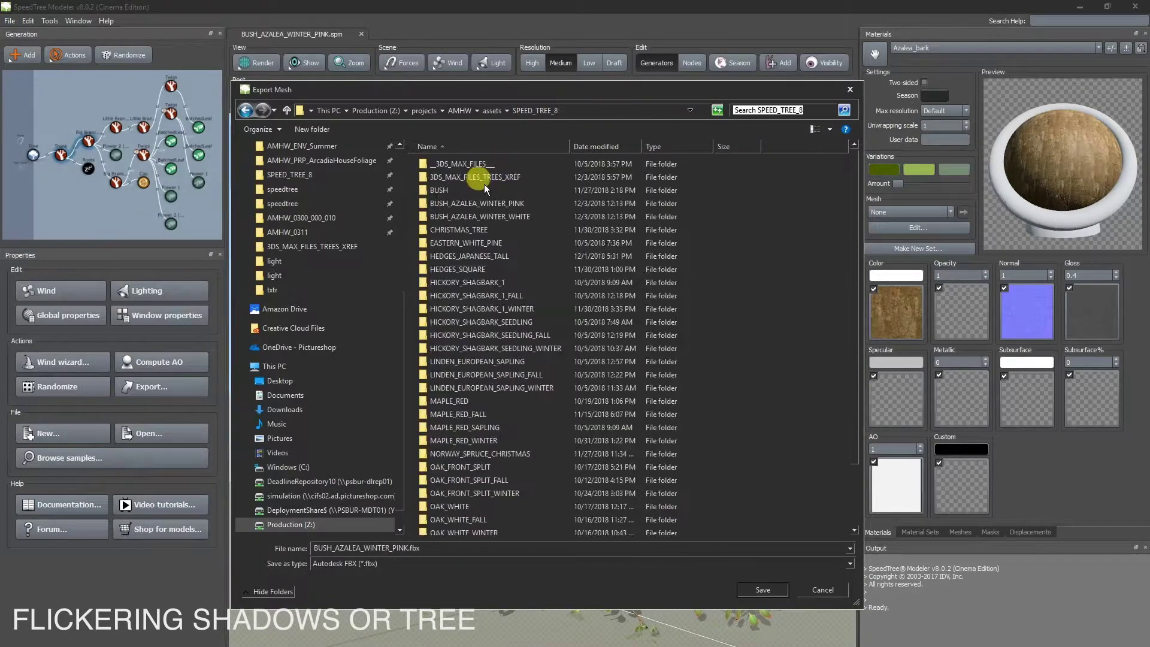
double_click(448, 183)
left_click(448, 183)
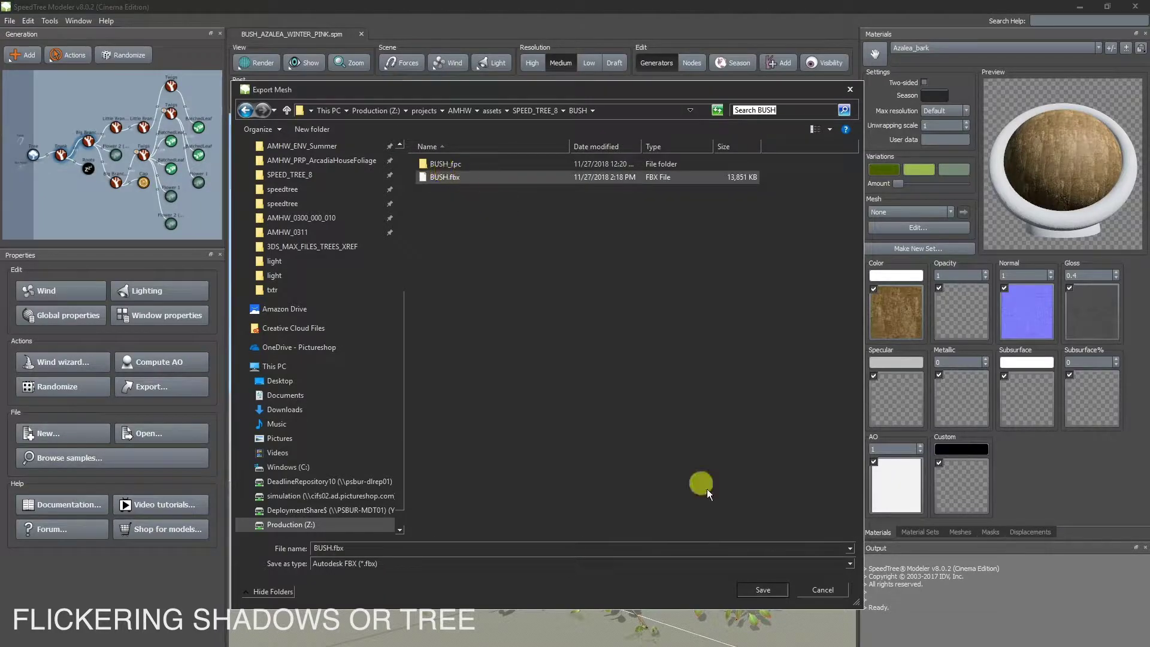
left_click(764, 589)
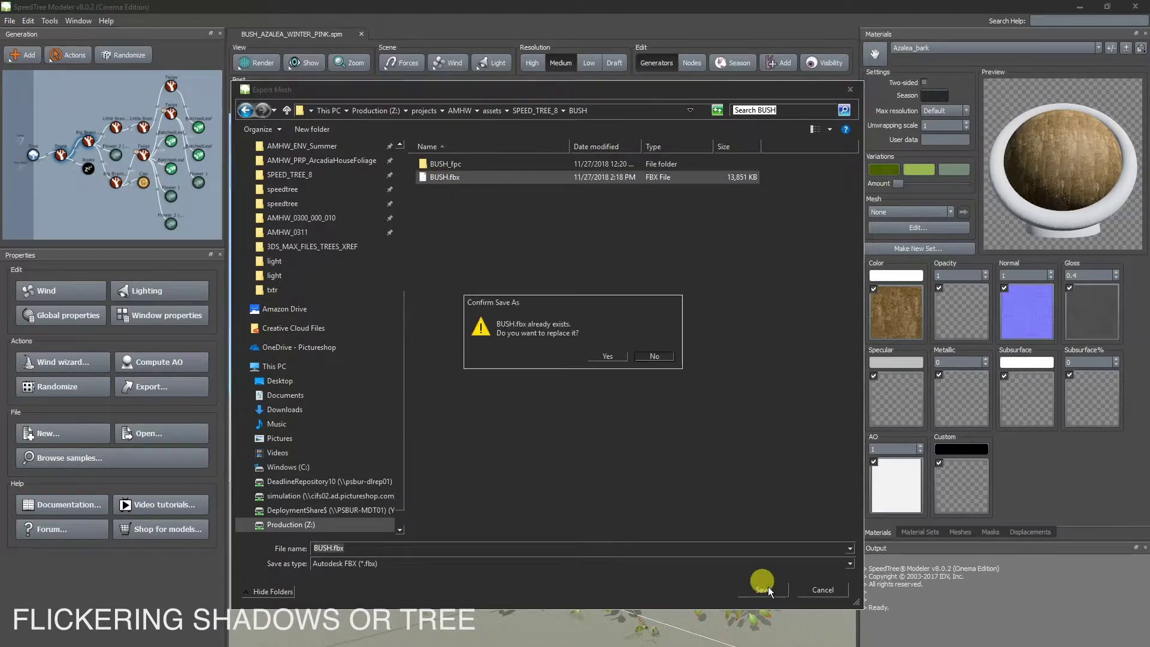
left_click(609, 355)
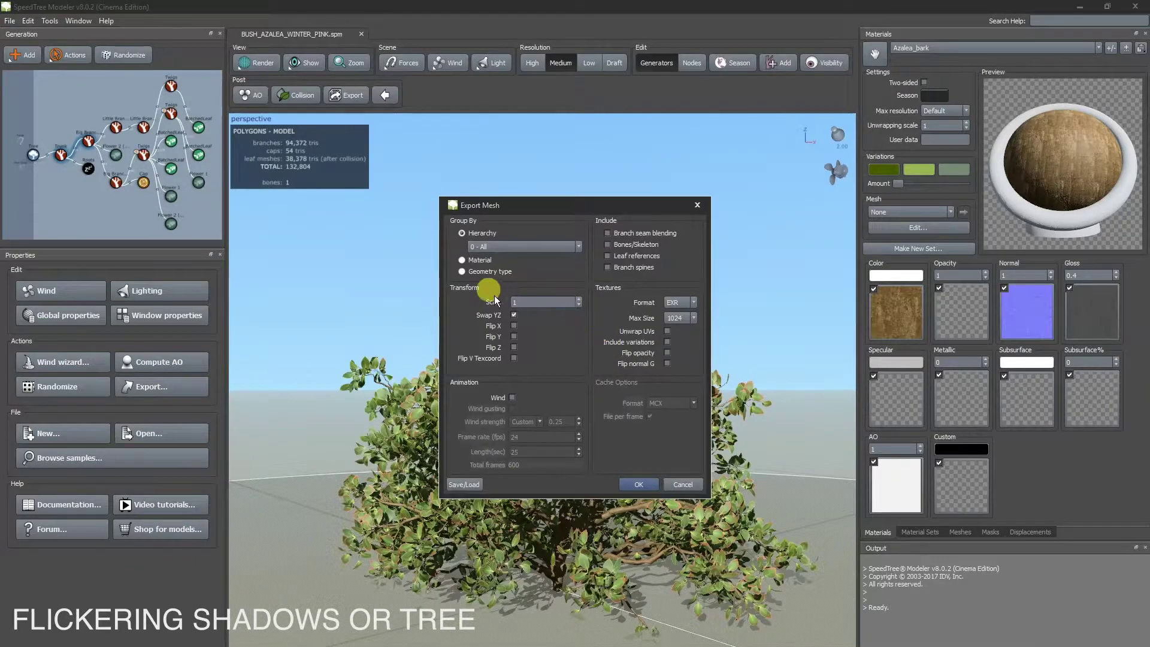
Enable wind animation and a per-frame MCX cache in the export options
left_click_drag(482, 200, 569, 196)
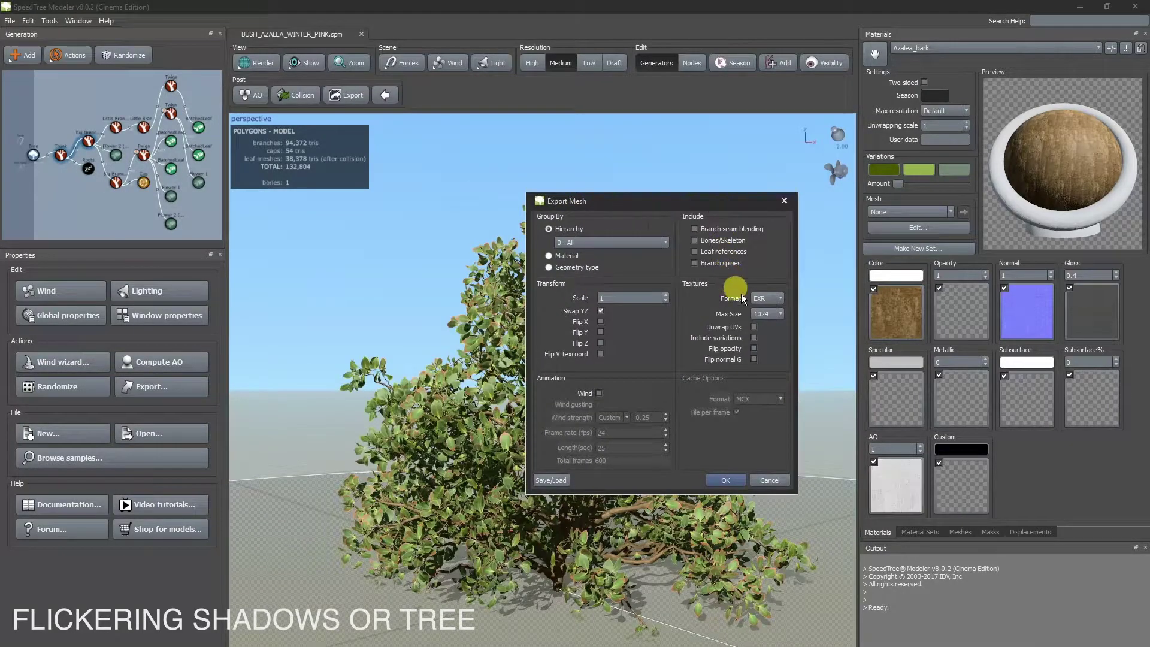
left_click(598, 393)
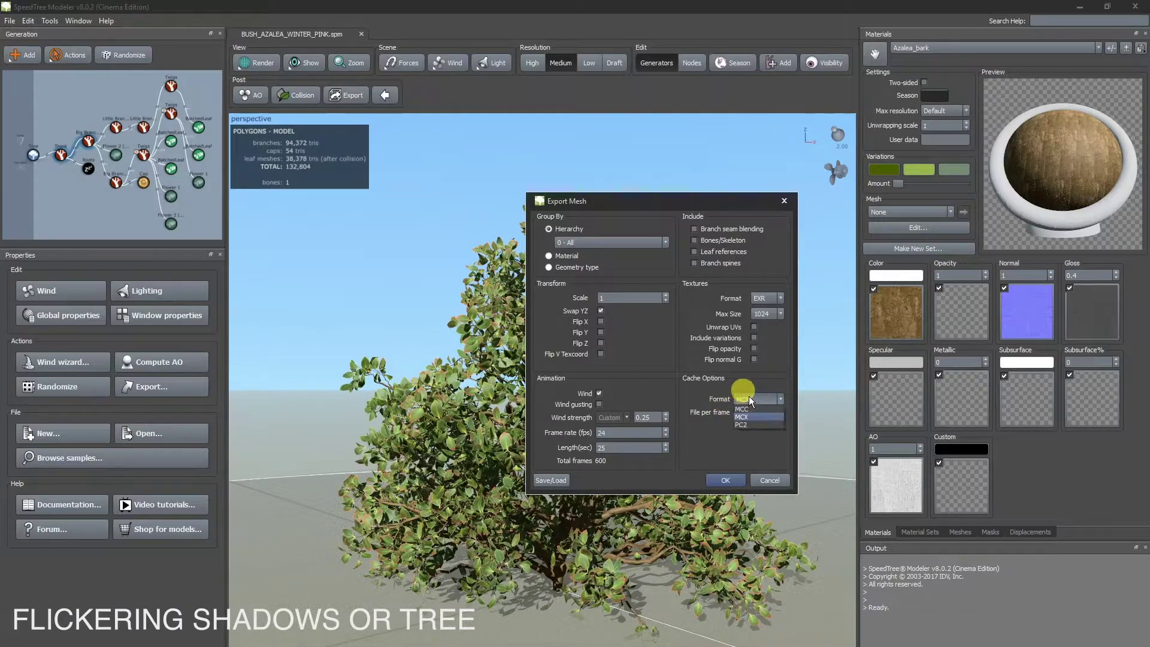
left_click(737, 412)
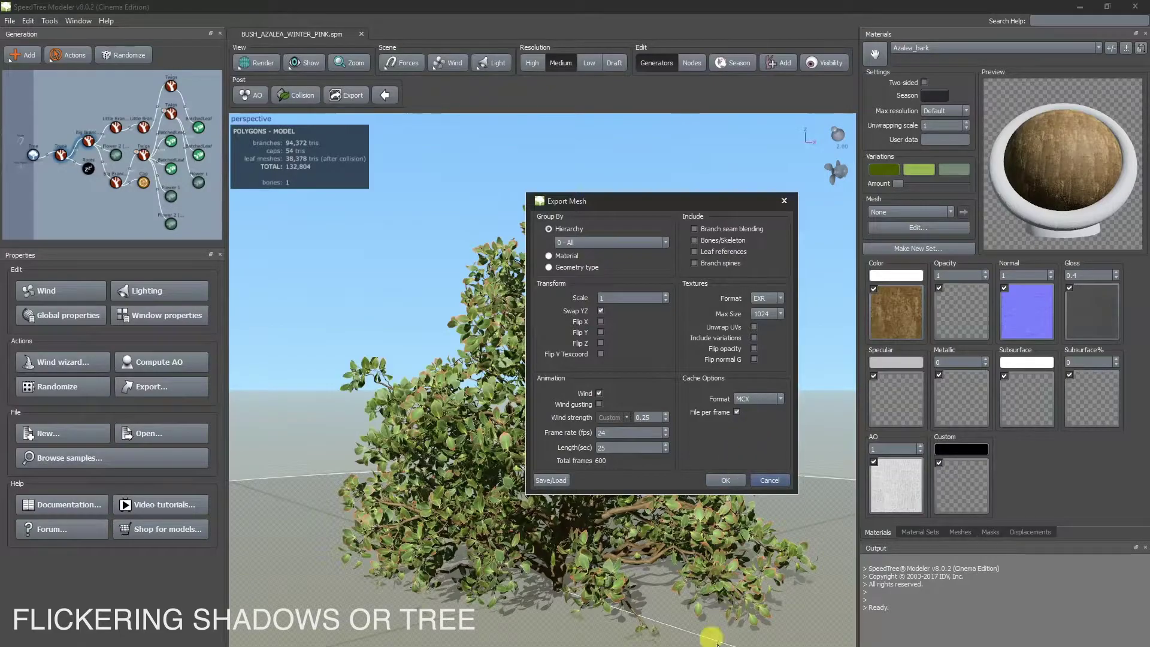
key("super+Tab")
key("Escape")
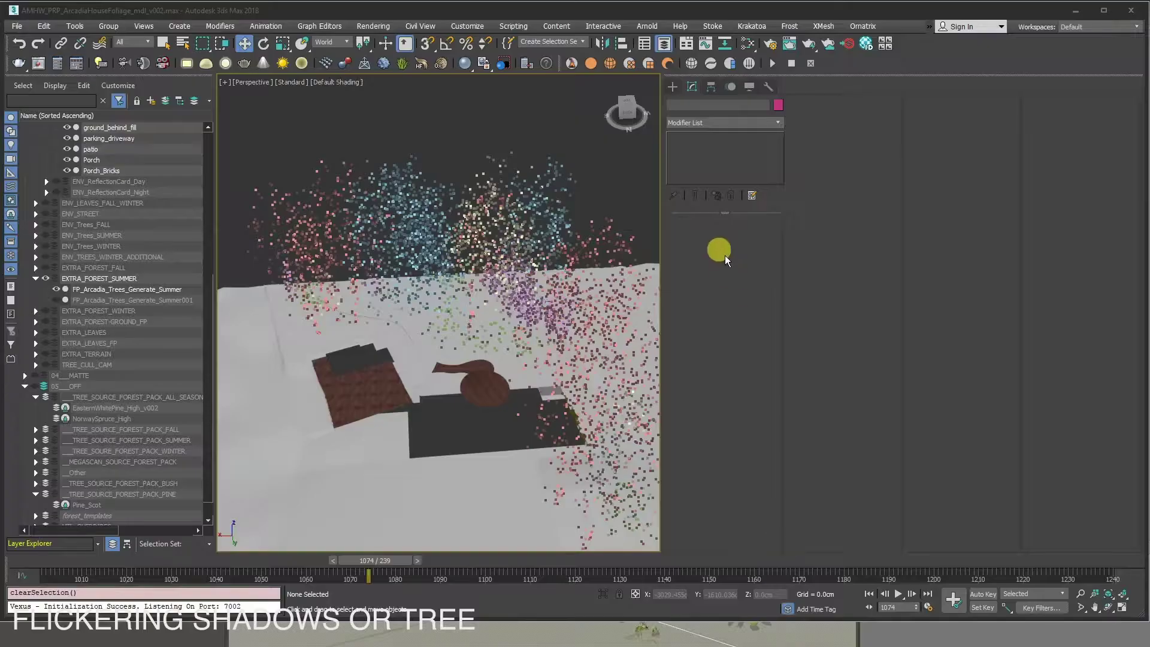
Select FP_Arcadia_Trees_Generate_Summer and review its animation Time Offset 50 and Count 8
left_click(119, 289)
left_click(523, 286)
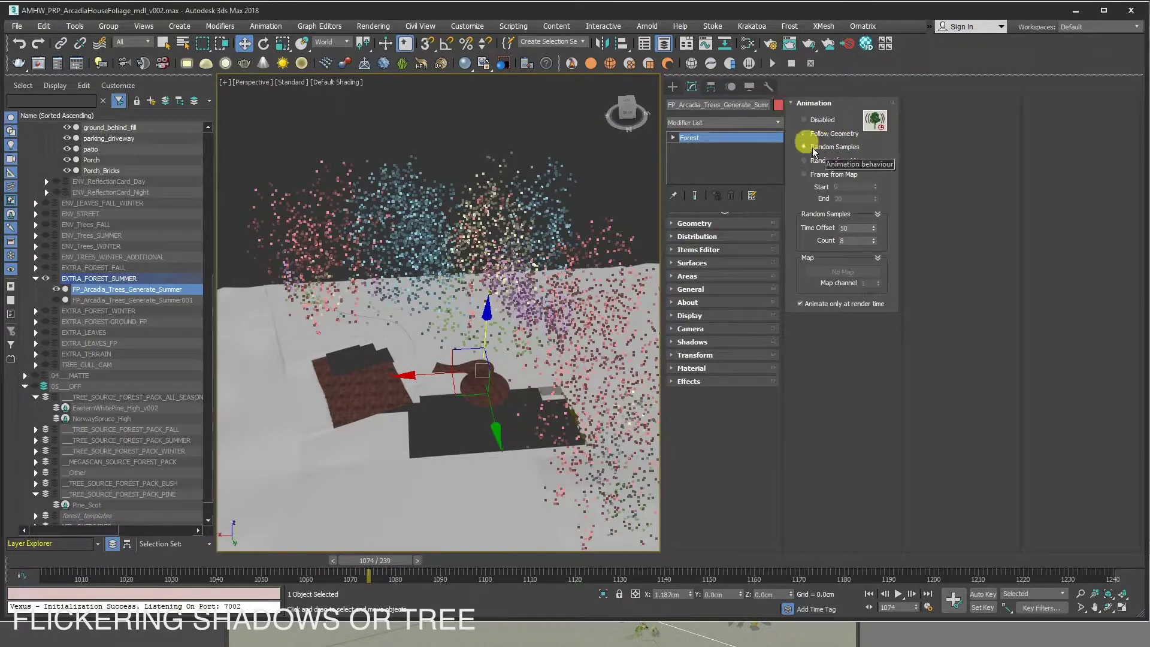
double_click(843, 228)
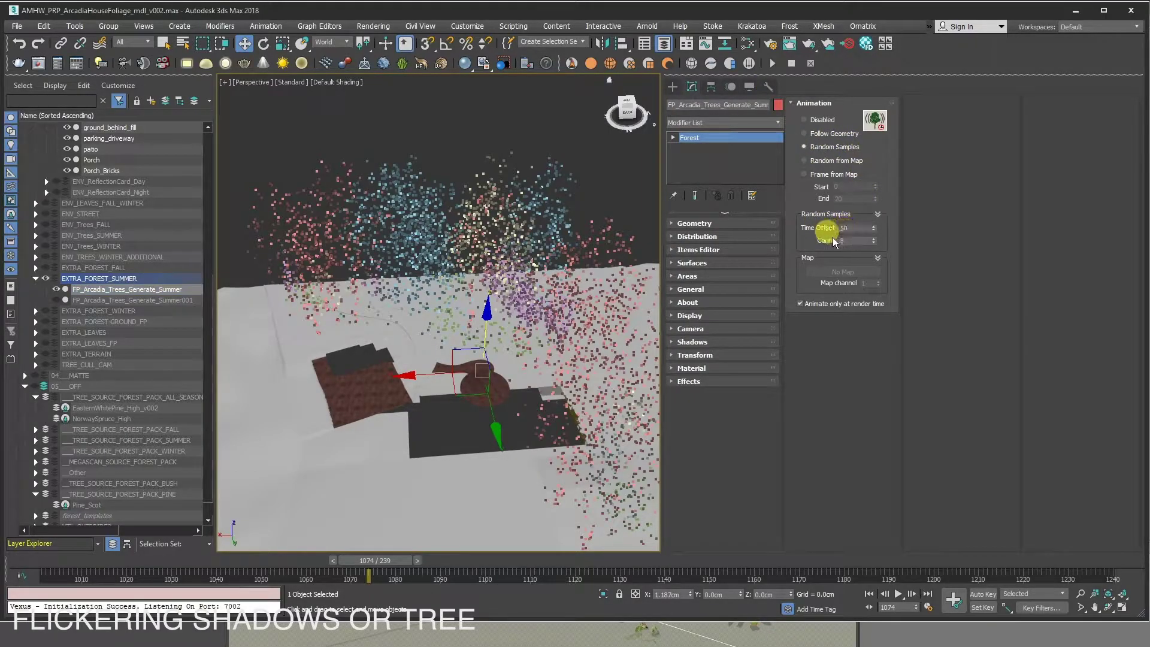
double_click(851, 239)
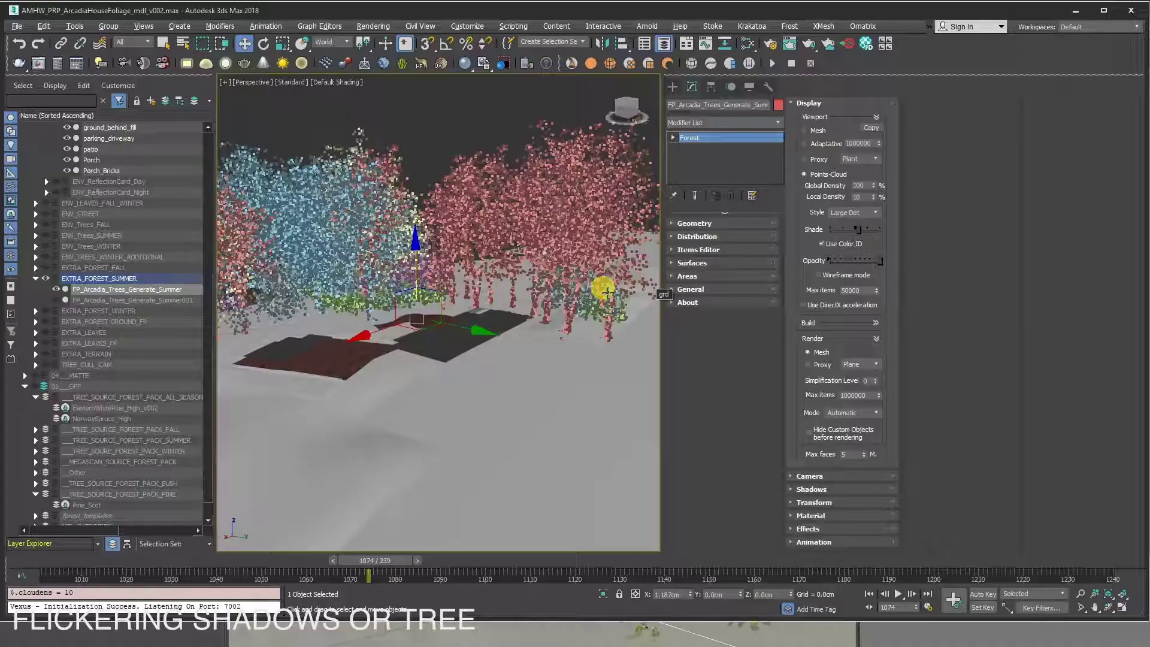
Switch the summer tree forest to Custom Edit mode in its item editing settings
mouse_move(595, 287)
middle_mouse_down("alt")
mouse_move(560, 301)
mouse_move(560, 319)
middle_mouse_up("alt")
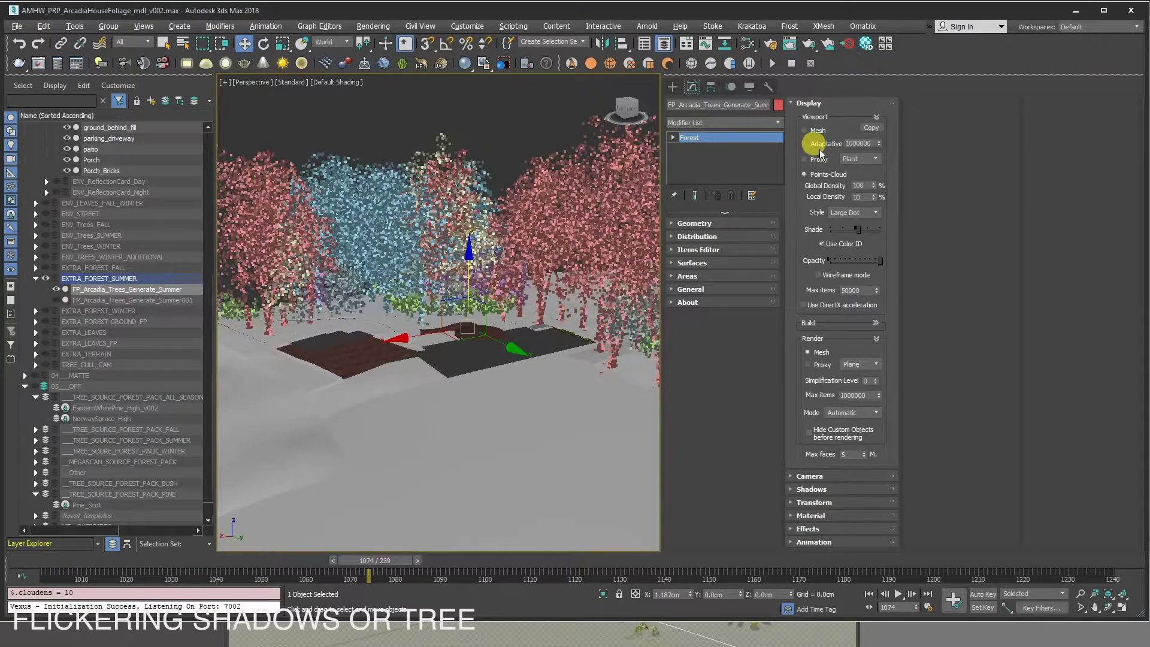
left_click(790, 103)
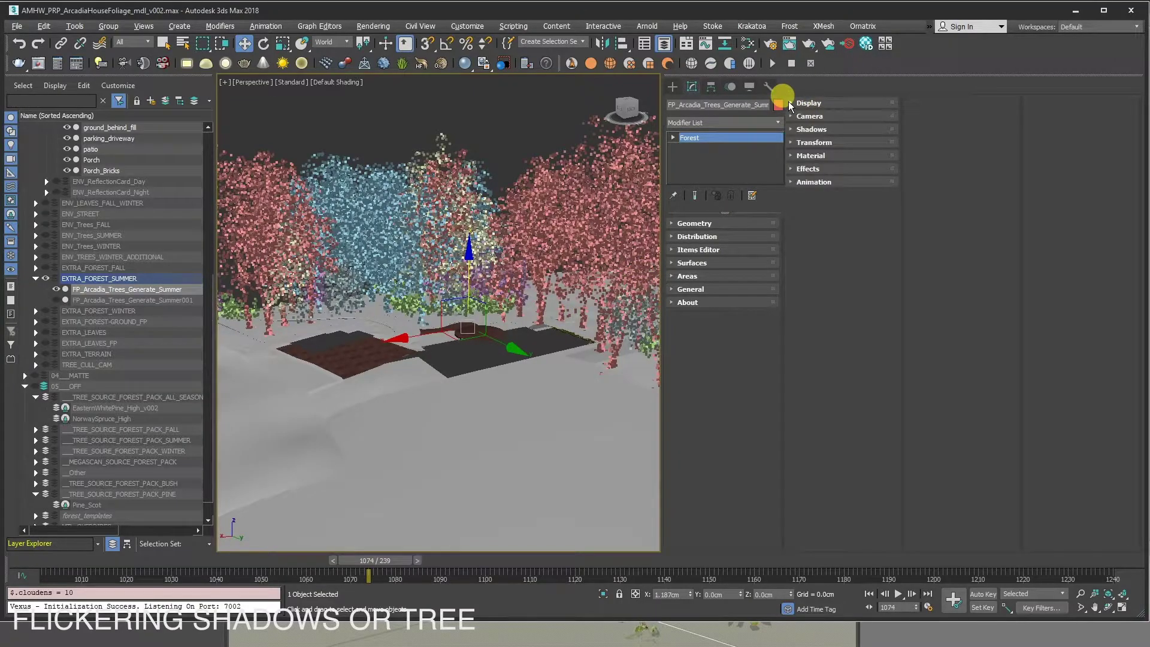
left_click(696, 248)
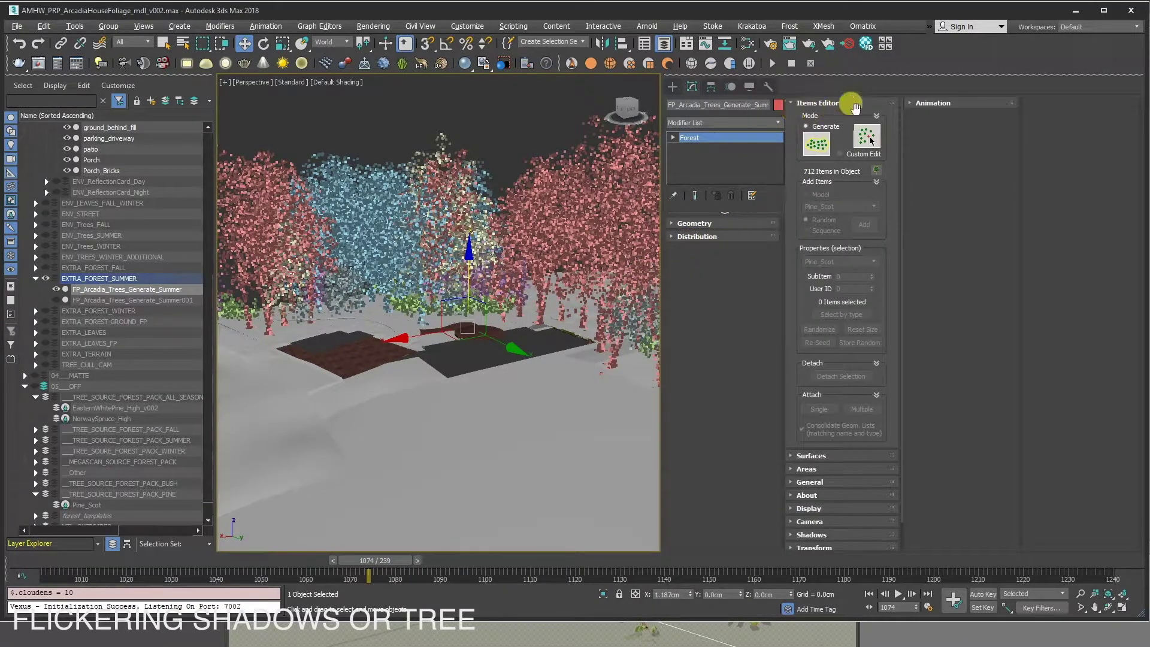
left_click(840, 153)
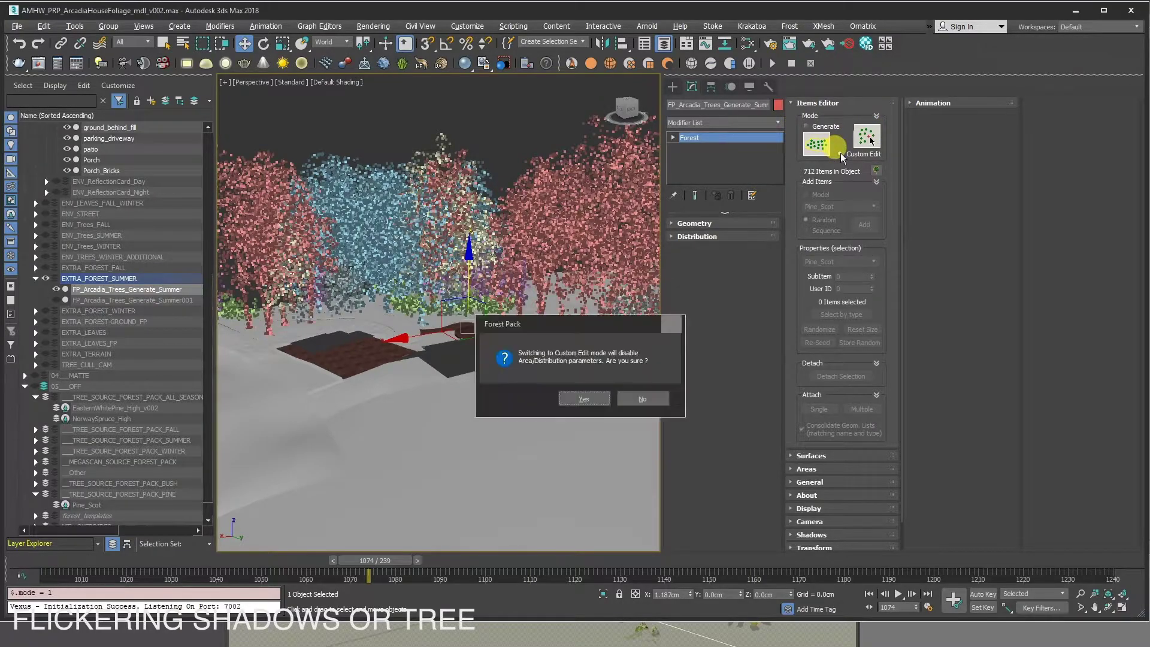
left_click(575, 399)
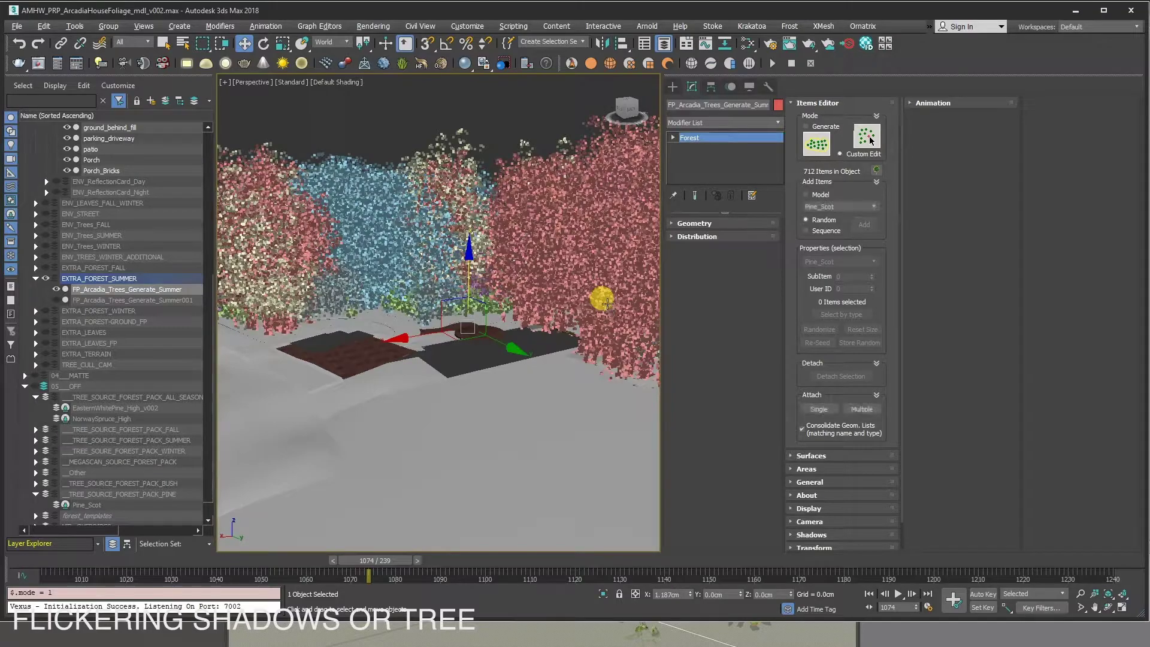
mouse_move(604, 305)
middle_mouse_down()
mouse_move(545, 316)
mouse_move(619, 312)
middle_mouse_up()
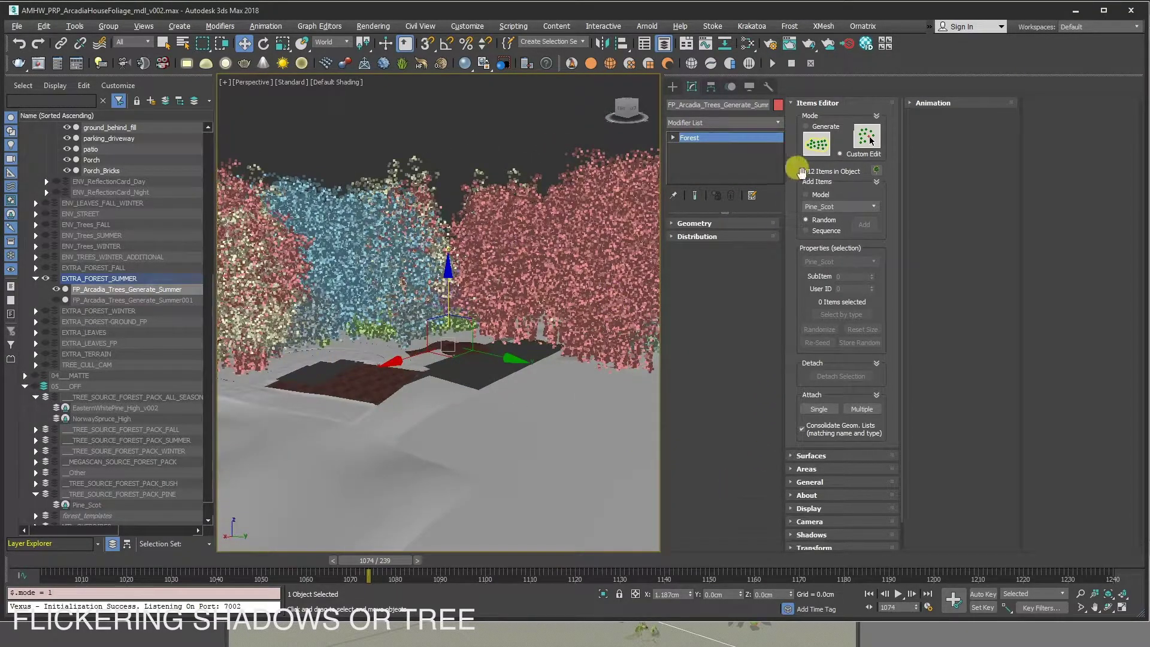
Collapse item editing and expand Distribution to review image, density and diversity settings
left_click(816, 103)
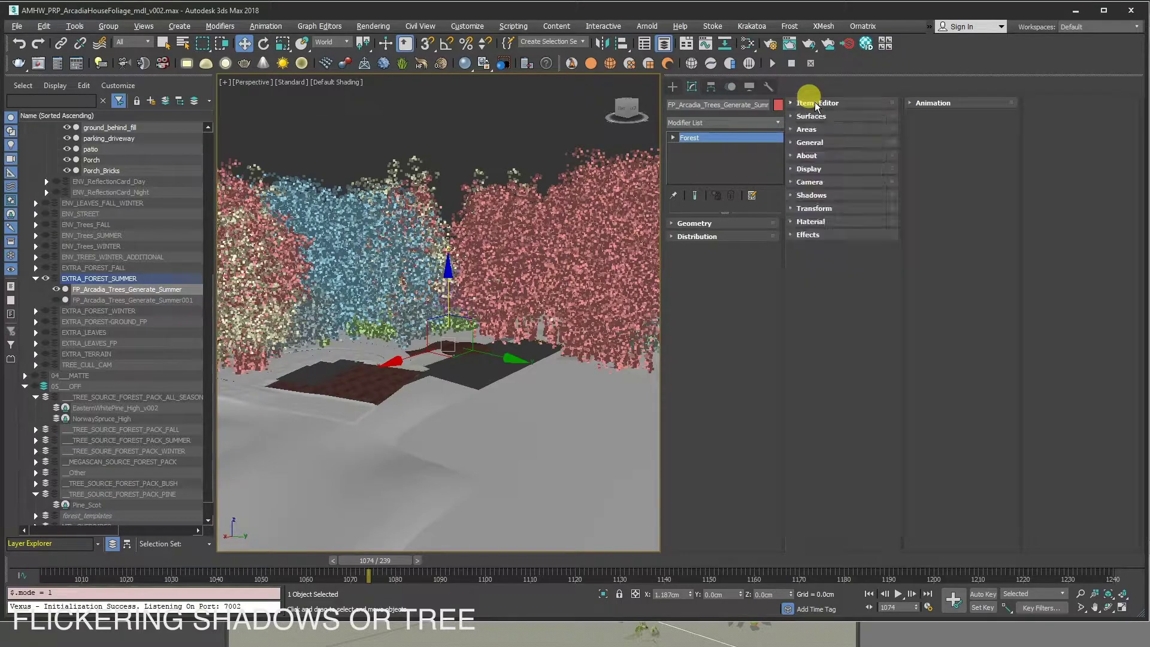
left_click(697, 236)
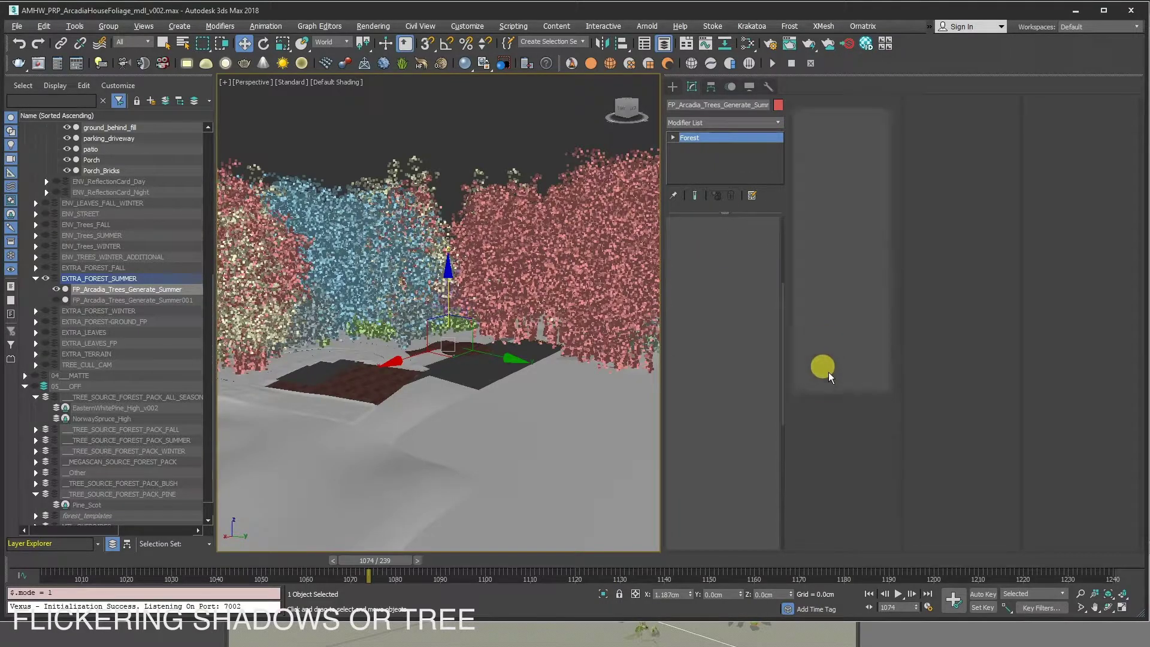
scroll(851, 494, "down", 3)
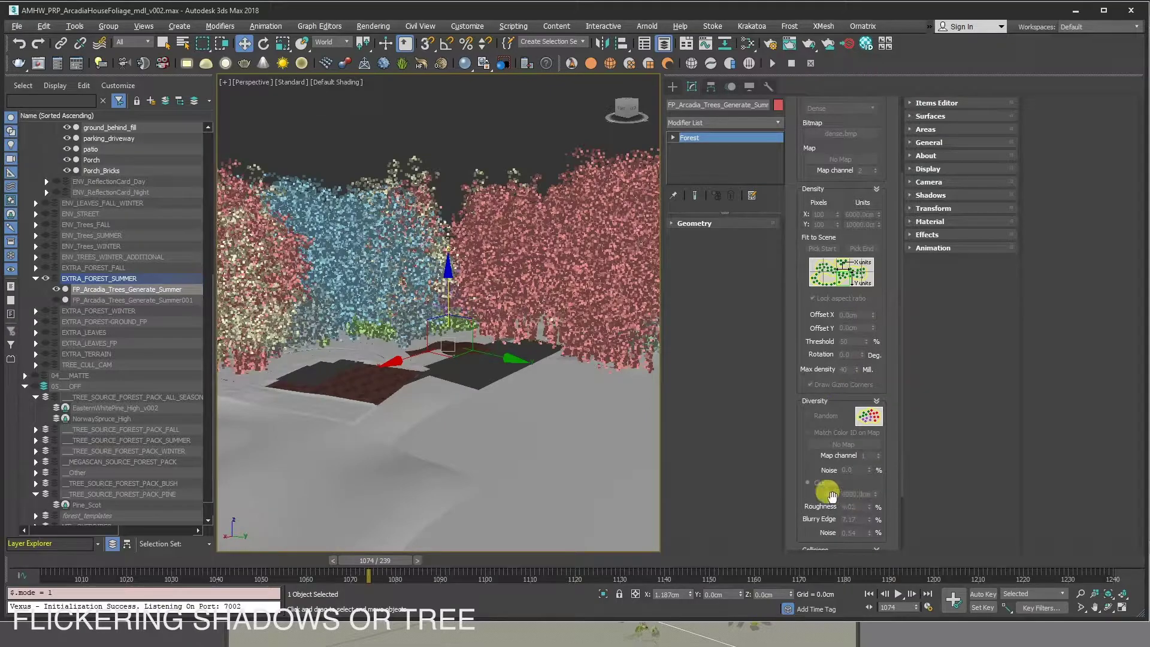
scroll(839, 491, "down", 2)
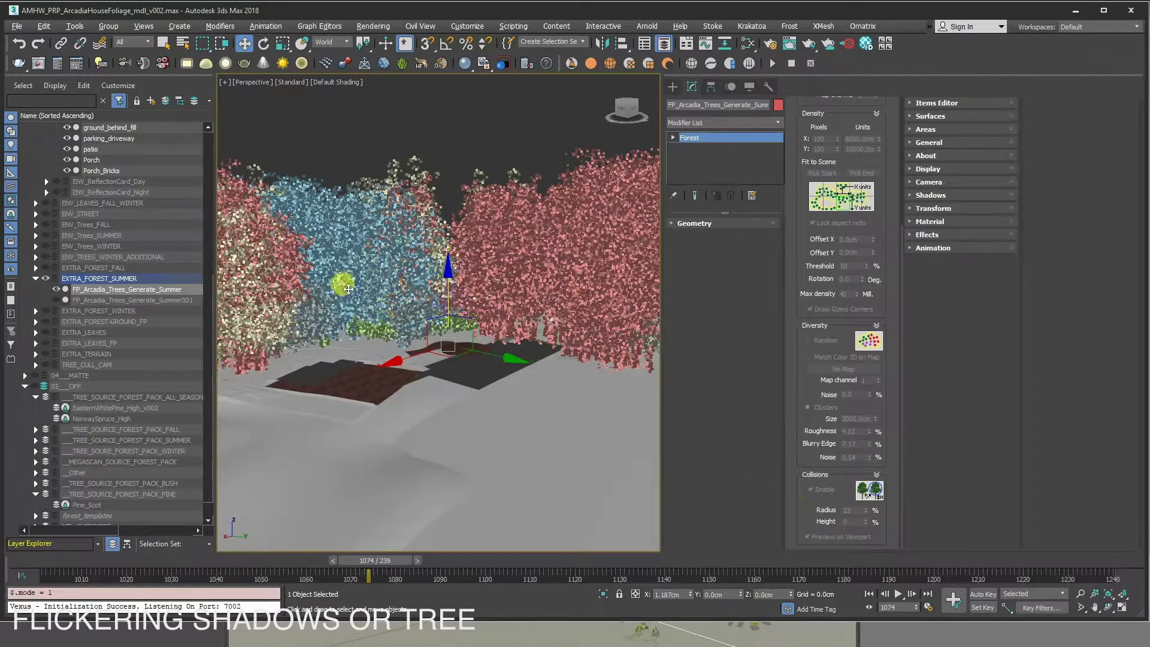
middle_click_drag(486, 290, 506, 295, "alt")
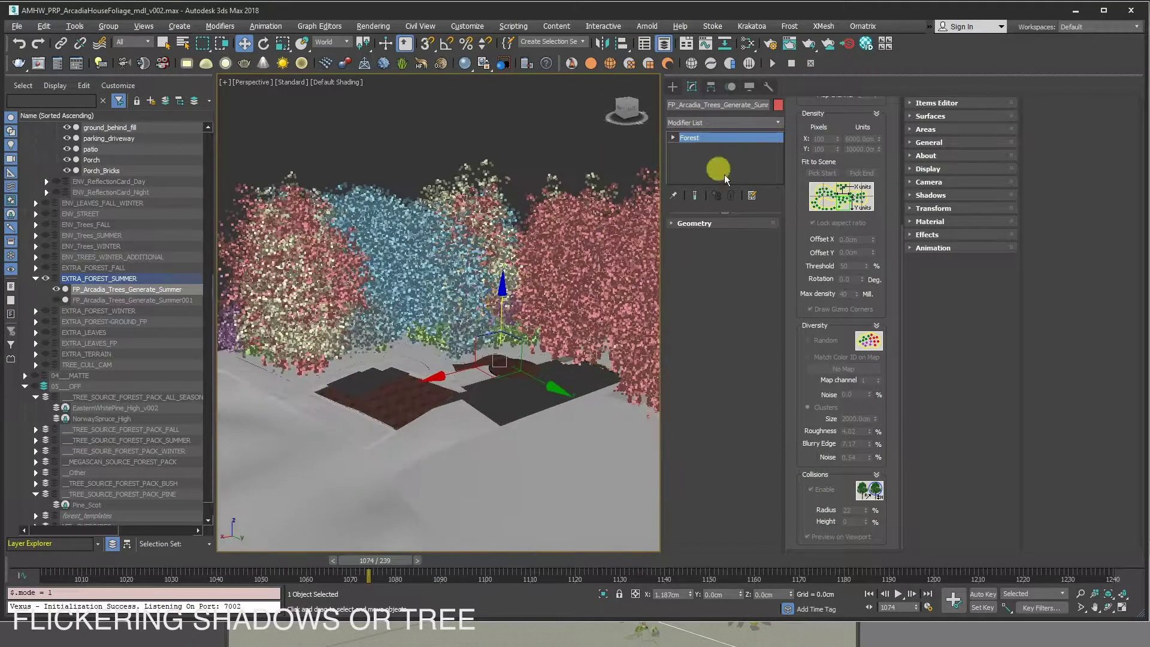
scroll(800, 119, "up", 3)
scroll(799, 119, "up", 3)
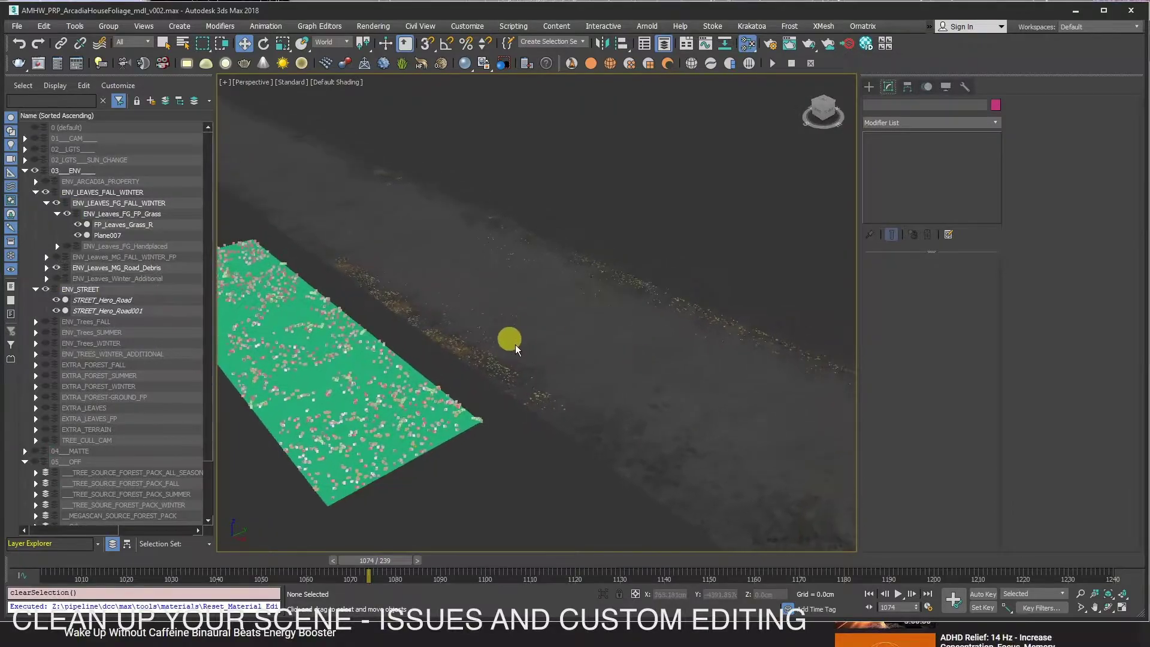
Rotate and lower two stray Leaf_Hero_Curl leaves so they lie flat on the road
left_click(437, 360)
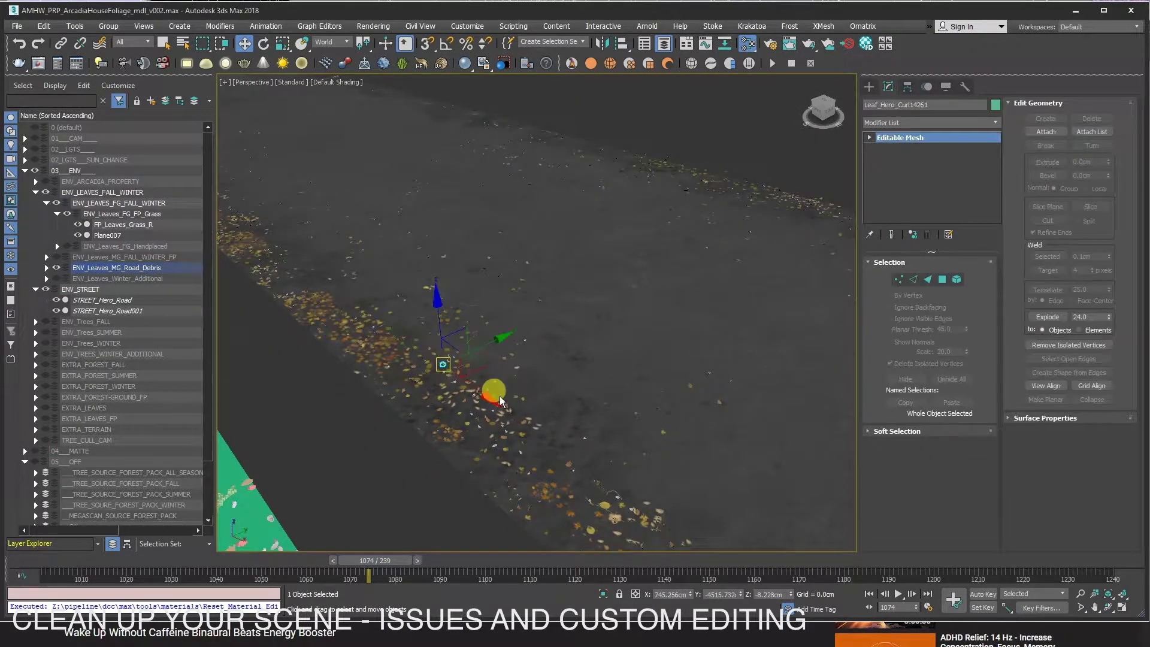
key("z")
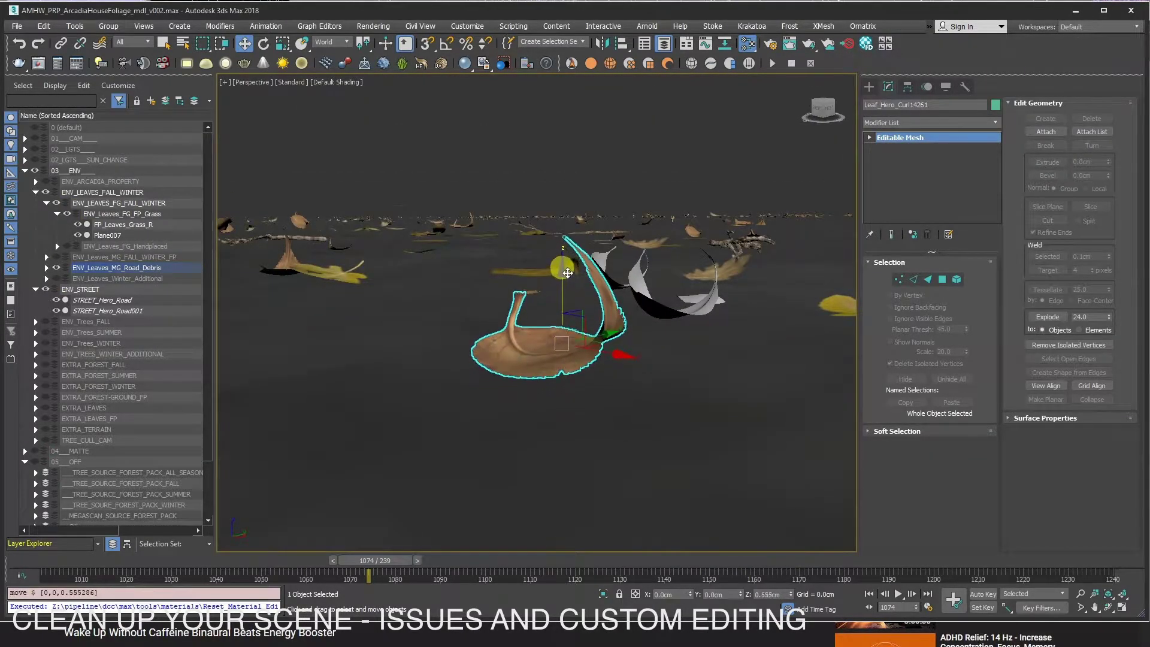
key("e")
mouse_move(548, 272)
left_mouse_down()
mouse_move(573, 277)
mouse_move(585, 226)
left_mouse_up()
left_click(569, 253)
key("w")
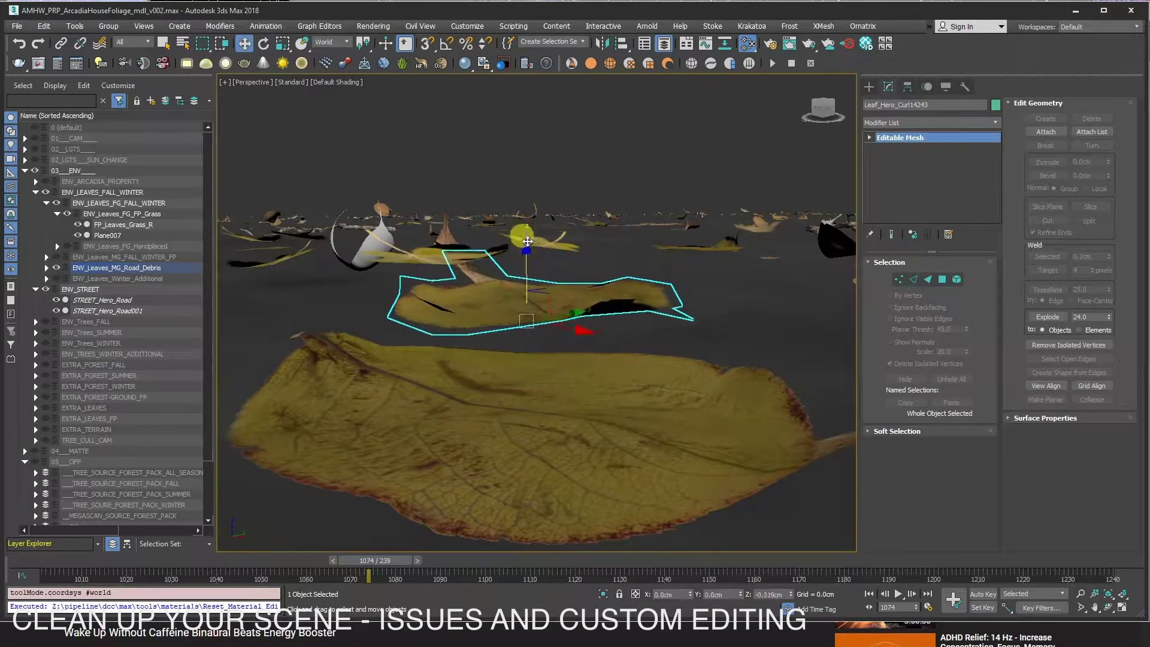
left_click_drag(514, 236, 526, 251)
middle_click_drag(526, 252, 615, 334, "alt")
scroll(615, 335, "down", 10)
middle_click_drag(570, 373, 586, 290, "alt")
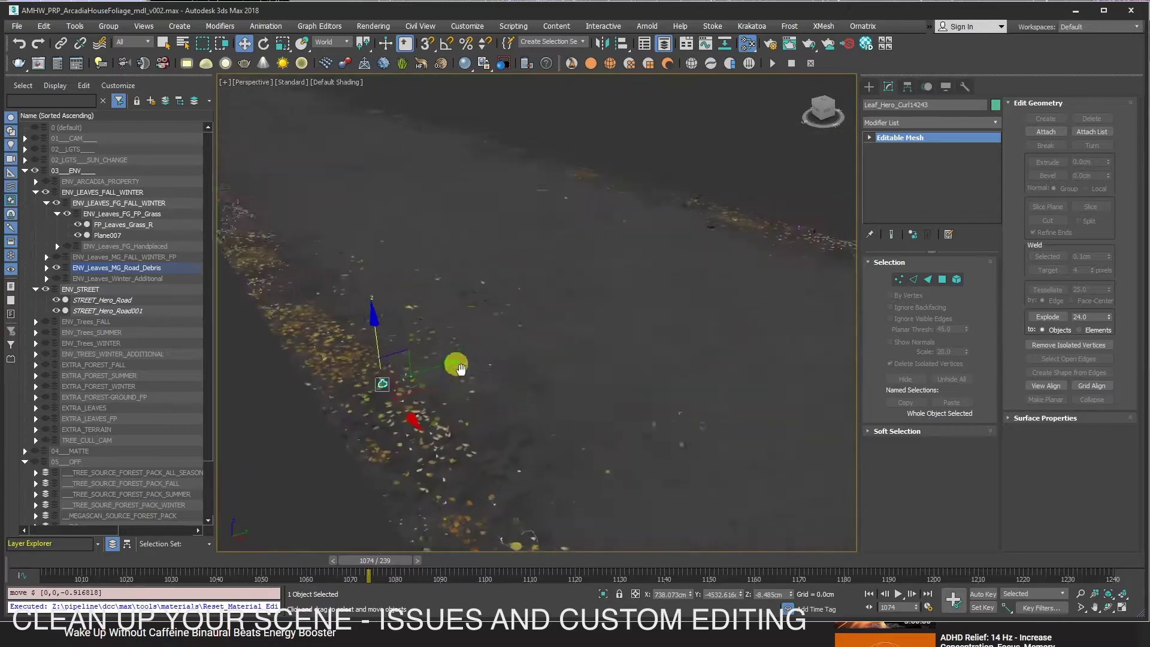
left_click(584, 321)
Hide the road and grass leaf layers, then select and expand ENV_Leaves_MG_Road_Debris
left_click_drag(56, 299, 56, 310)
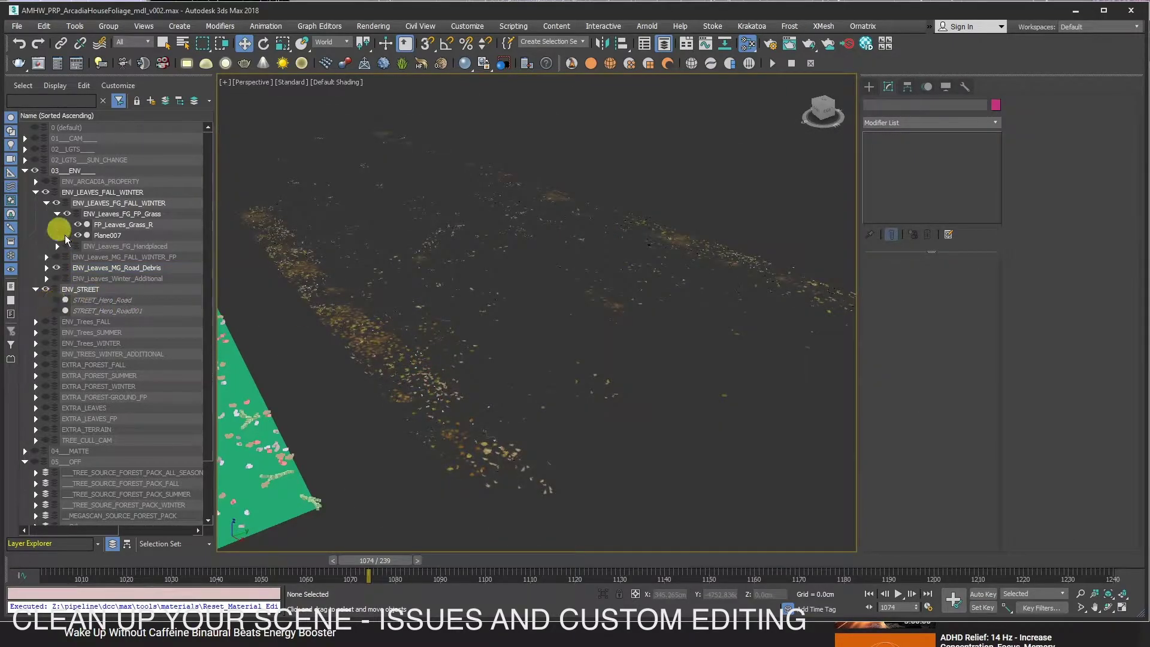
left_click(67, 214)
left_click(736, 239)
left_click(179, 268)
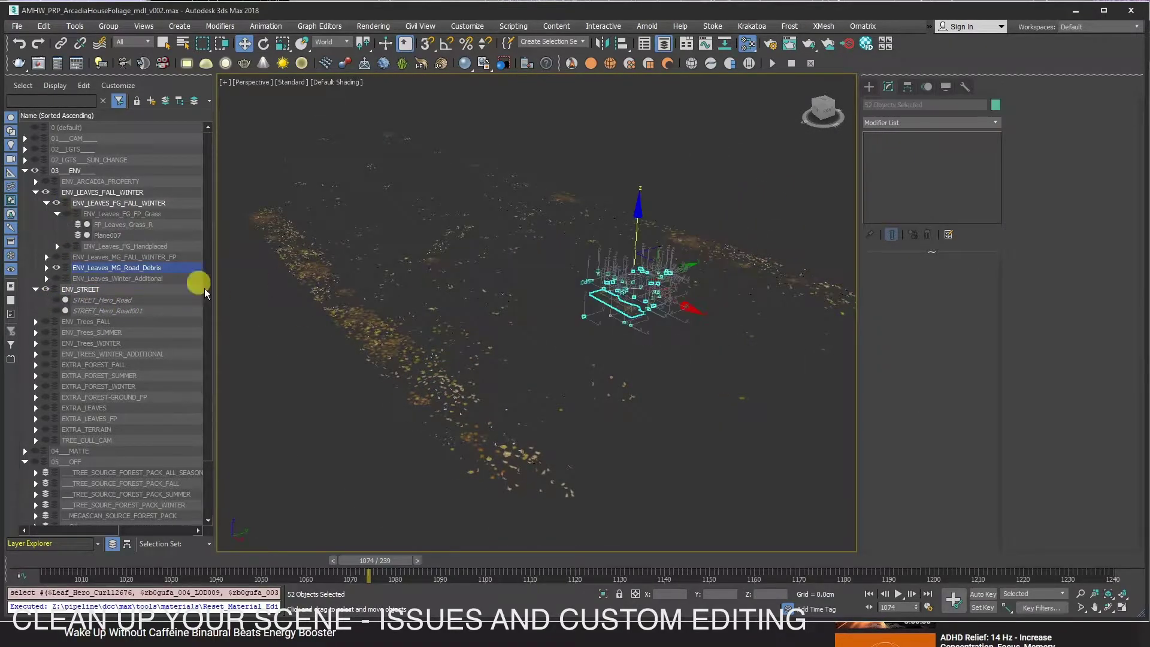
left_click(46, 268)
scroll(120, 239, "down", 5)
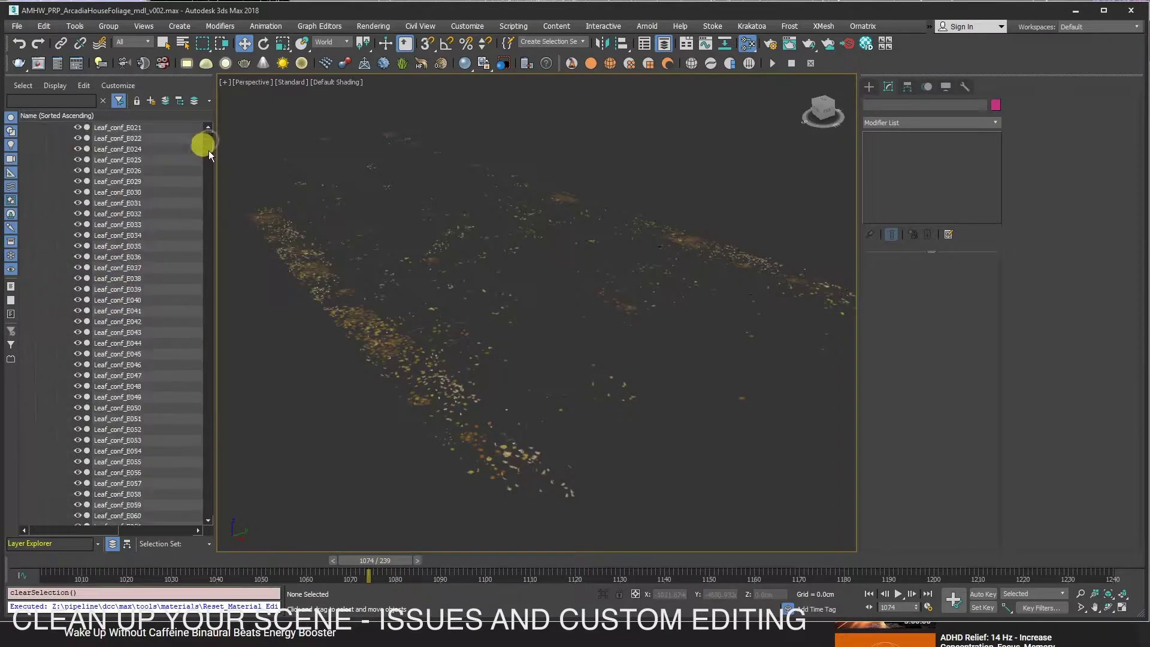
mouse_move(218, 204)
left_mouse_down()
mouse_move(220, 486)
mouse_move(204, 286)
mouse_move(210, 127)
left_mouse_up()
Unhide the ENV_Leaves_FG_FP_Grass layer and select the FP_Leaves_Grass_R scatter
left_click(56, 278)
left_click_drag(680, 180, 310, 354)
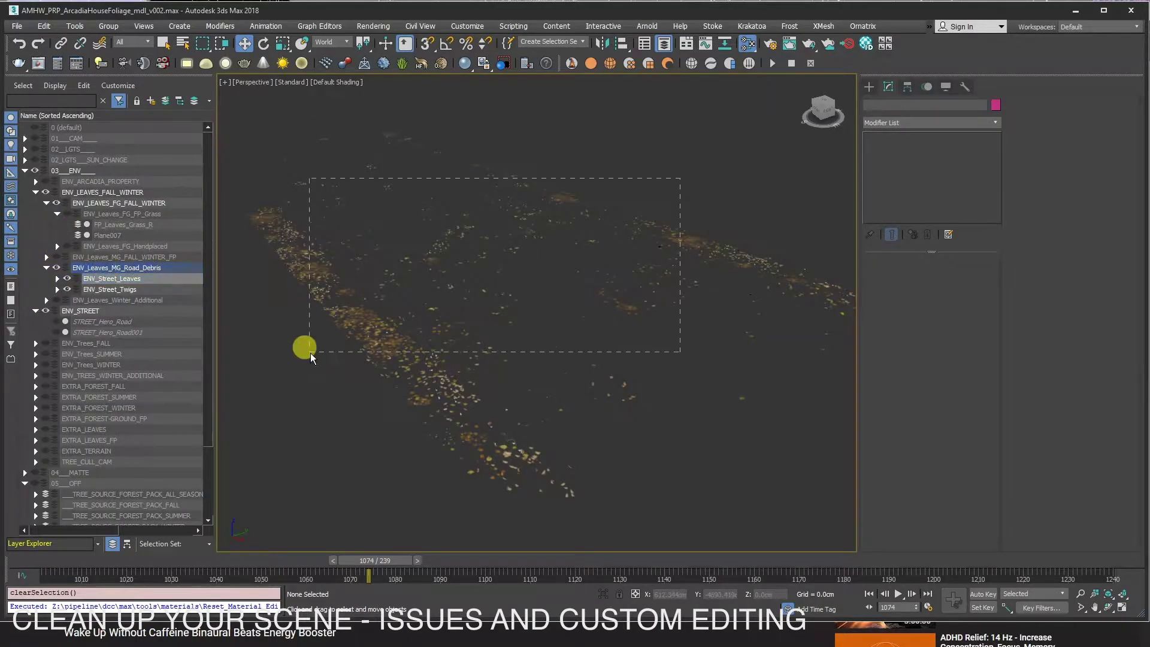
left_click(310, 353)
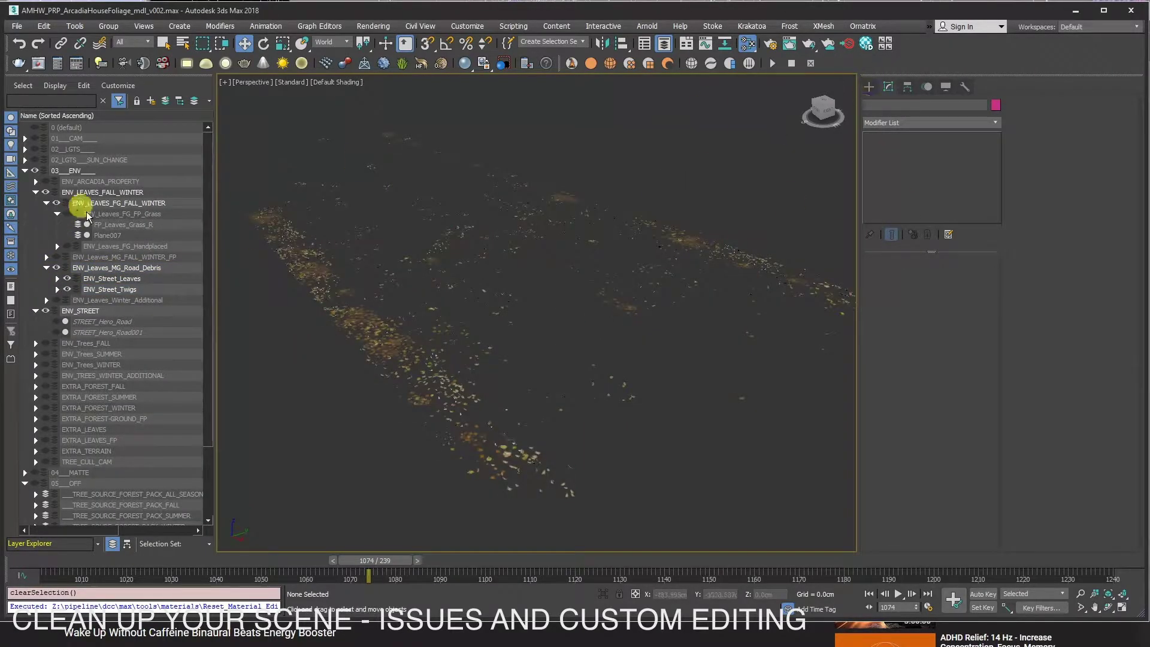
left_click(68, 214)
left_click(111, 230)
Switch the FP_Leaves_Grass_R scatter to Custom Edit mode, confirming both prompts with Yes
key("z")
middle_click_drag(406, 337, 780, 222, "alt")
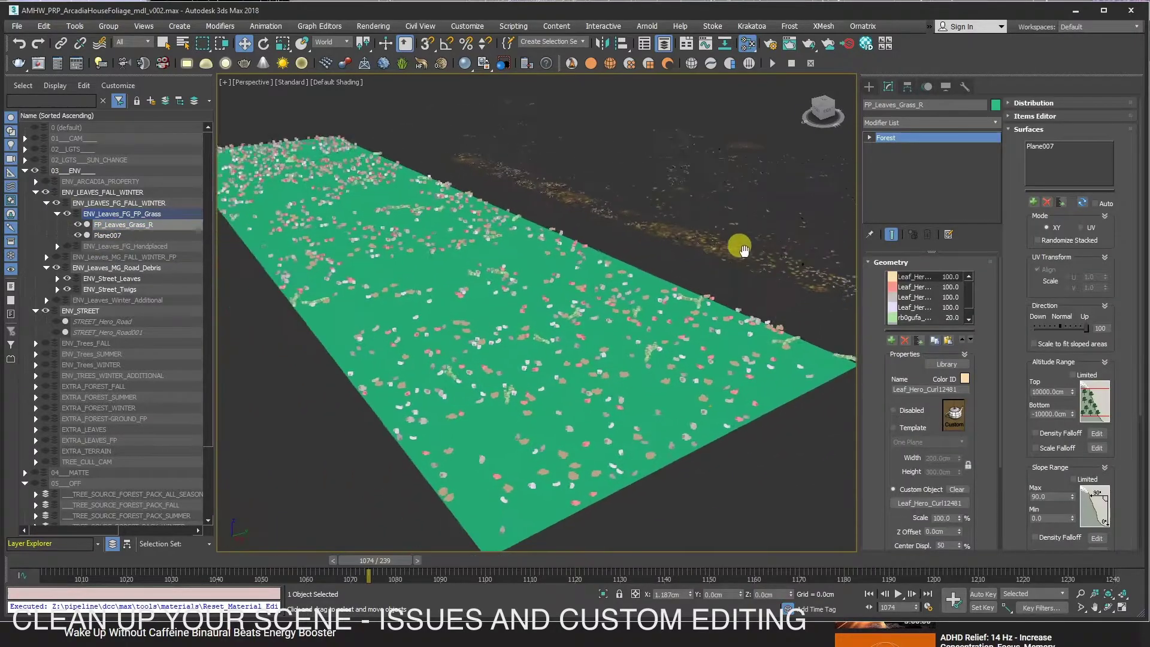
left_click(1035, 116)
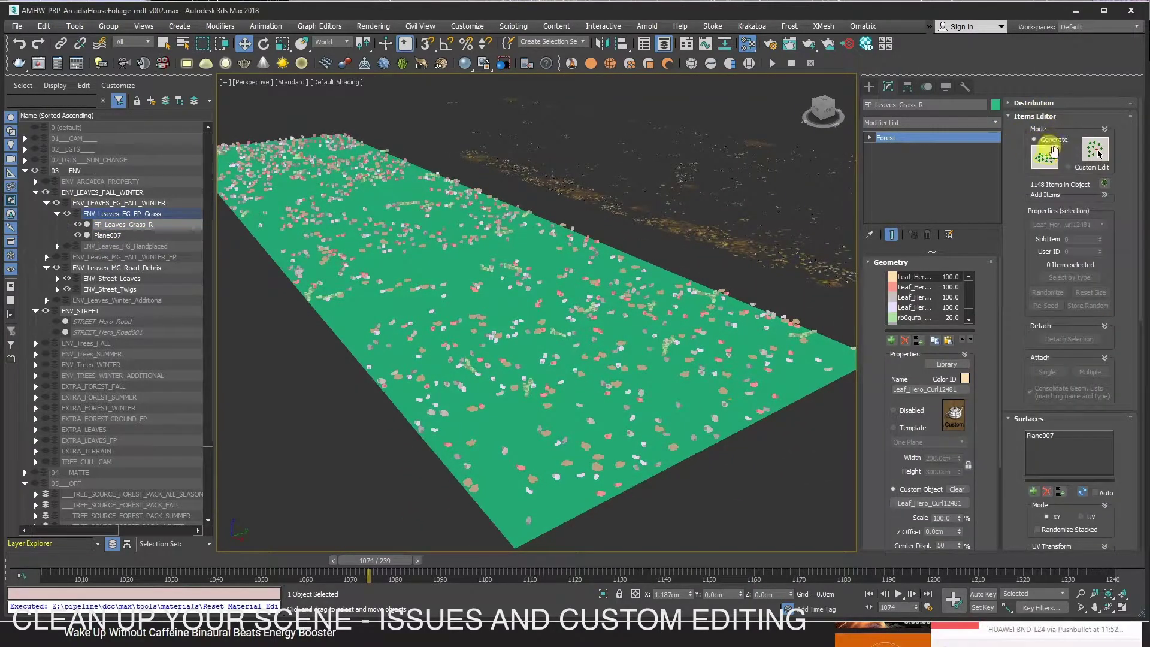
left_click(1095, 152)
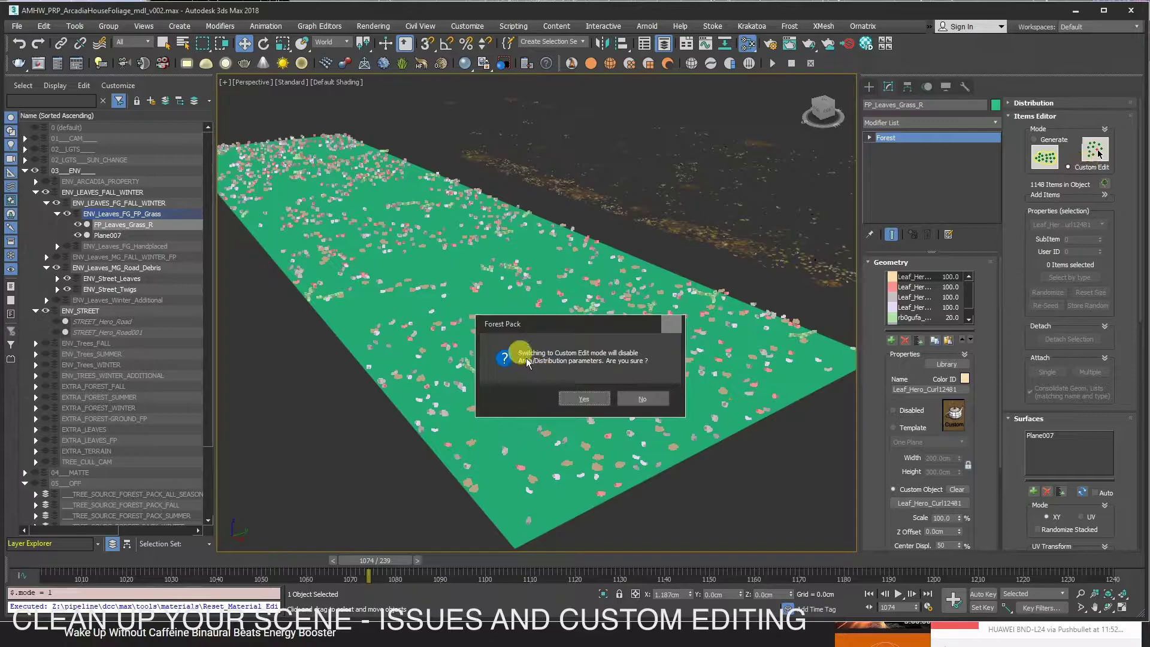
left_click(586, 401)
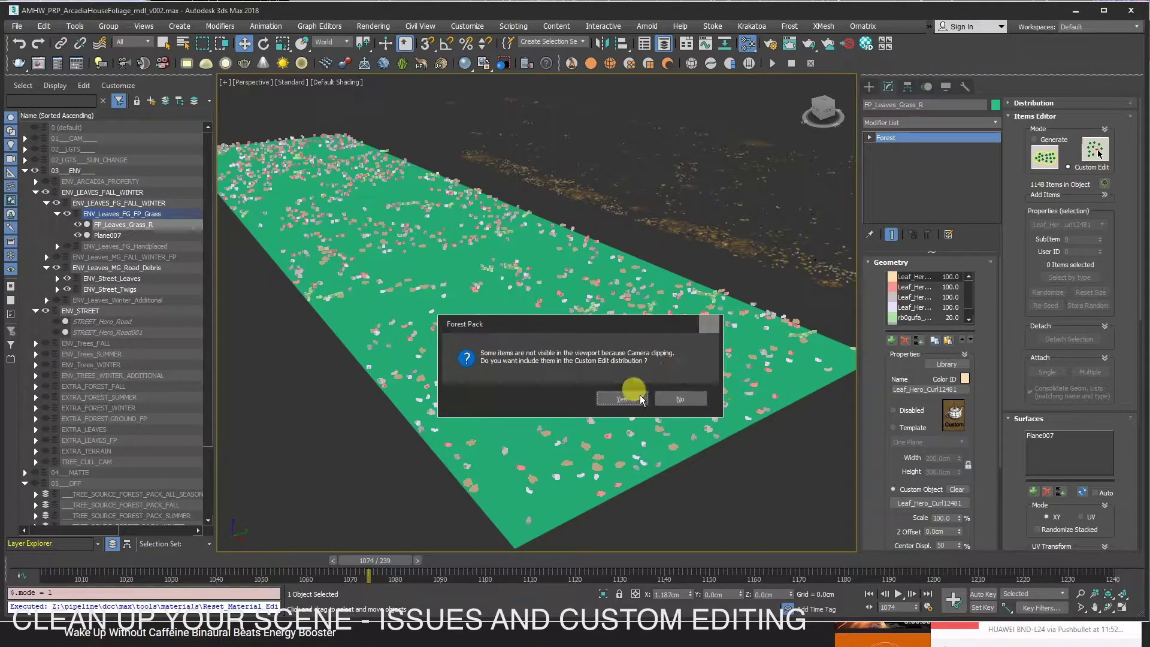
left_click(640, 399)
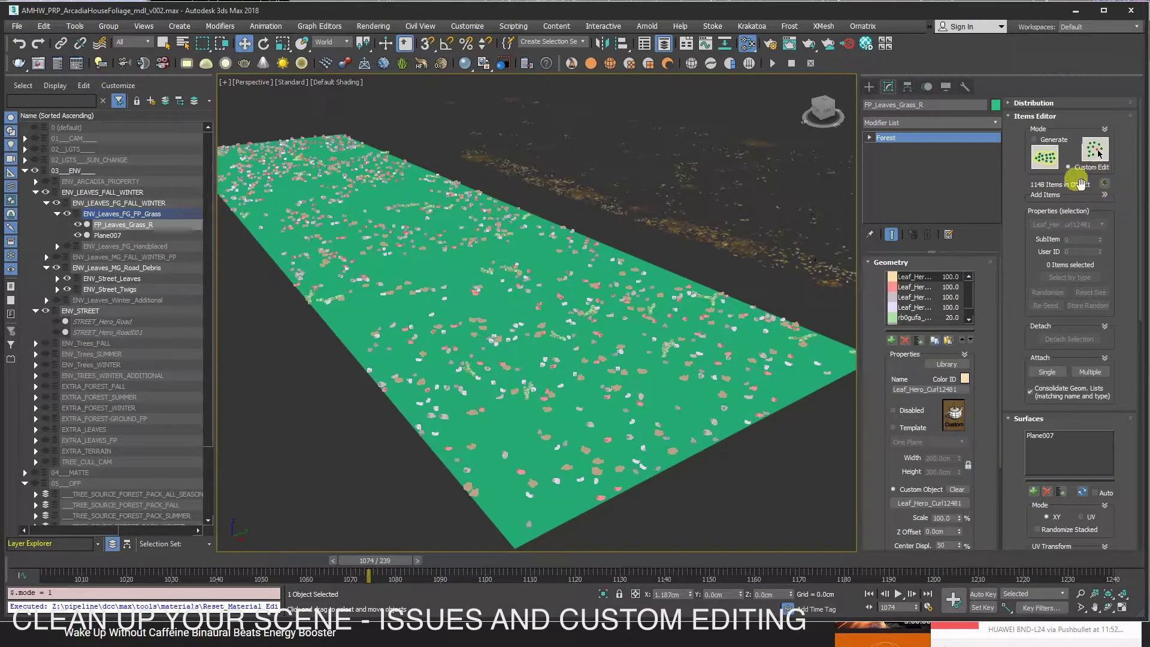
Select one scattered leaf item on the green plane and zoom in on it
left_click(1102, 197)
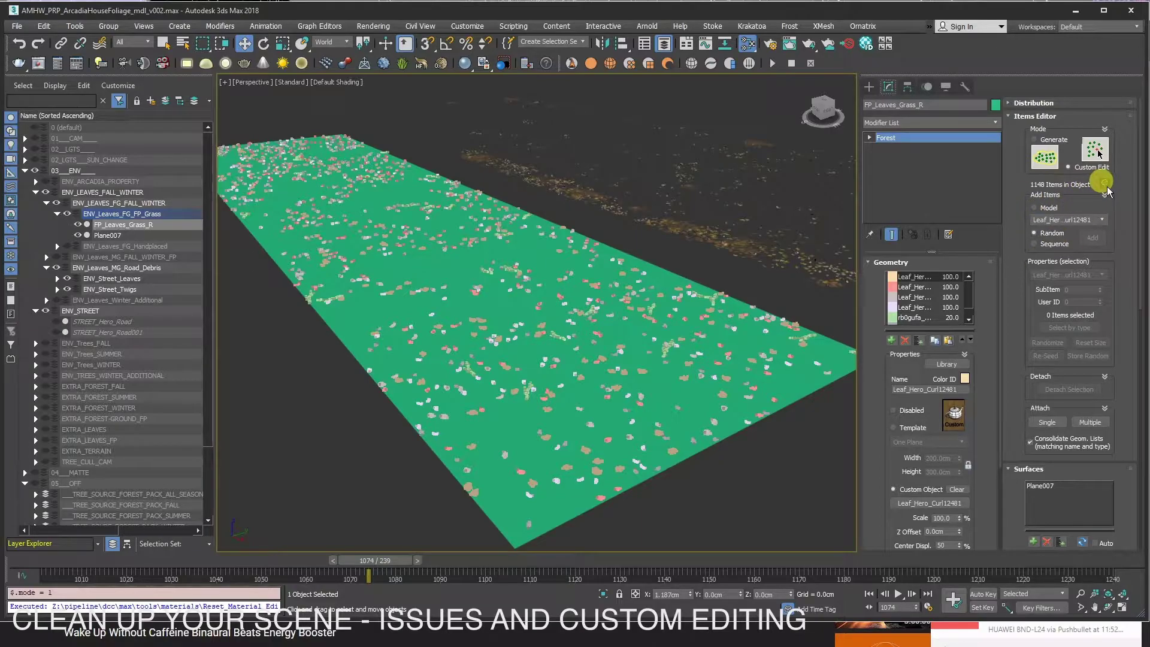
middle_click_drag(689, 311, 705, 336, "alt")
scroll(698, 317, "up", 3)
scroll(687, 296, "up", 3)
left_click(979, 261)
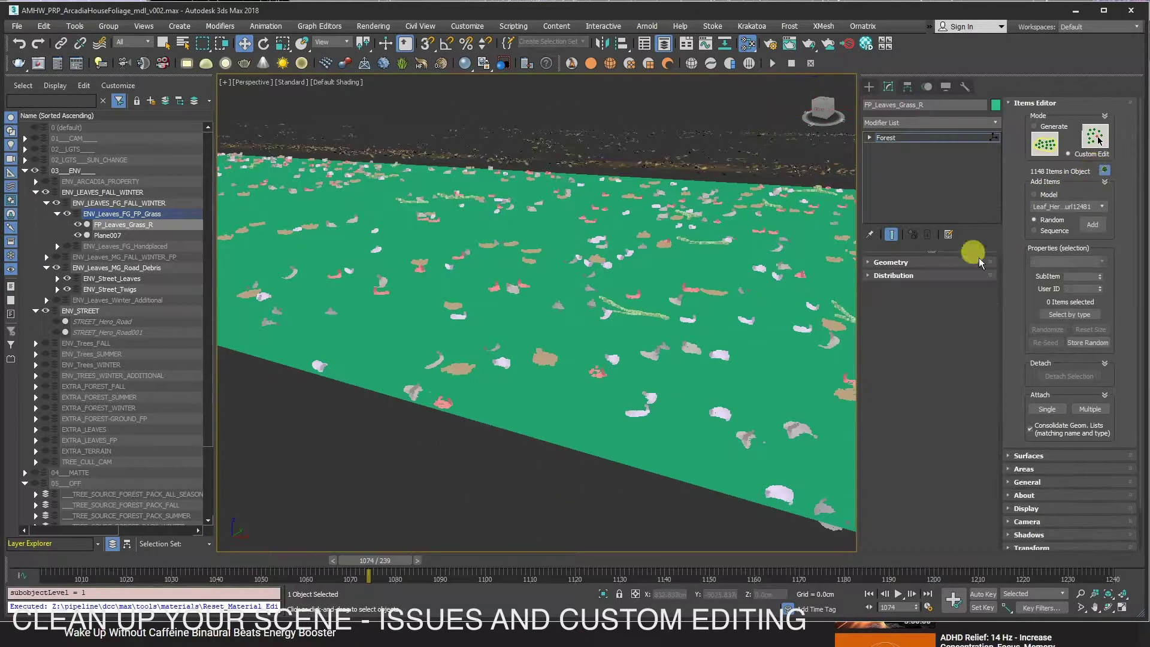
left_click(644, 309)
key("z")
middle_click_drag(557, 352, 506, 174)
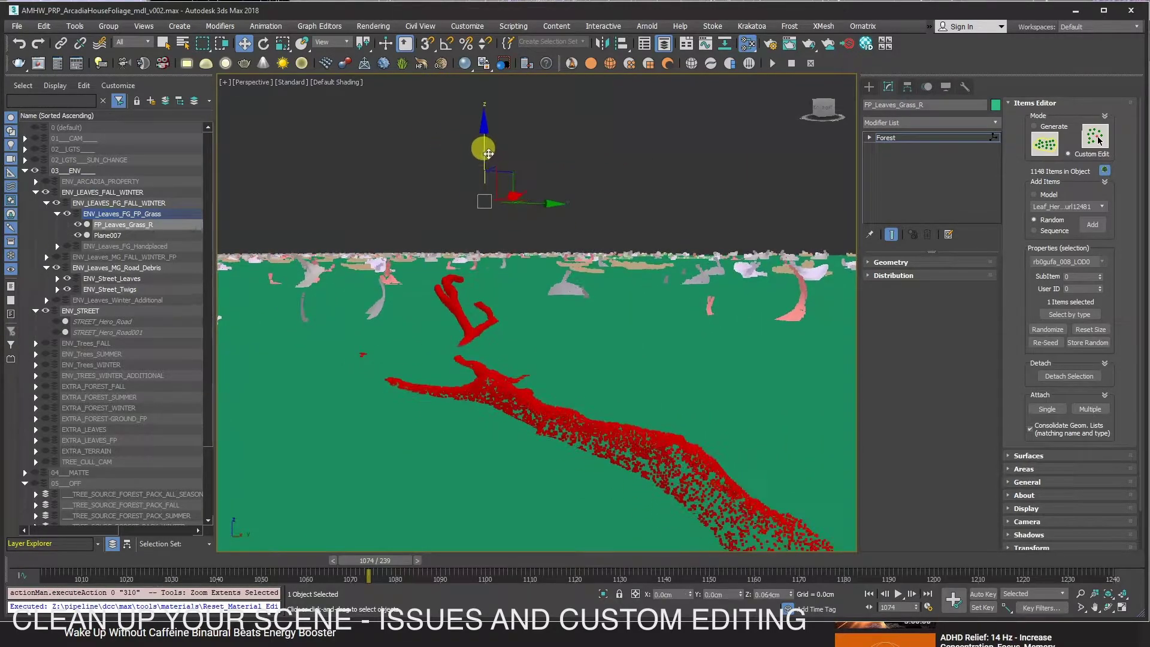
mouse_move(506, 173)
middle_mouse_down()
mouse_move(469, 222)
mouse_move(631, 239)
middle_mouse_up()
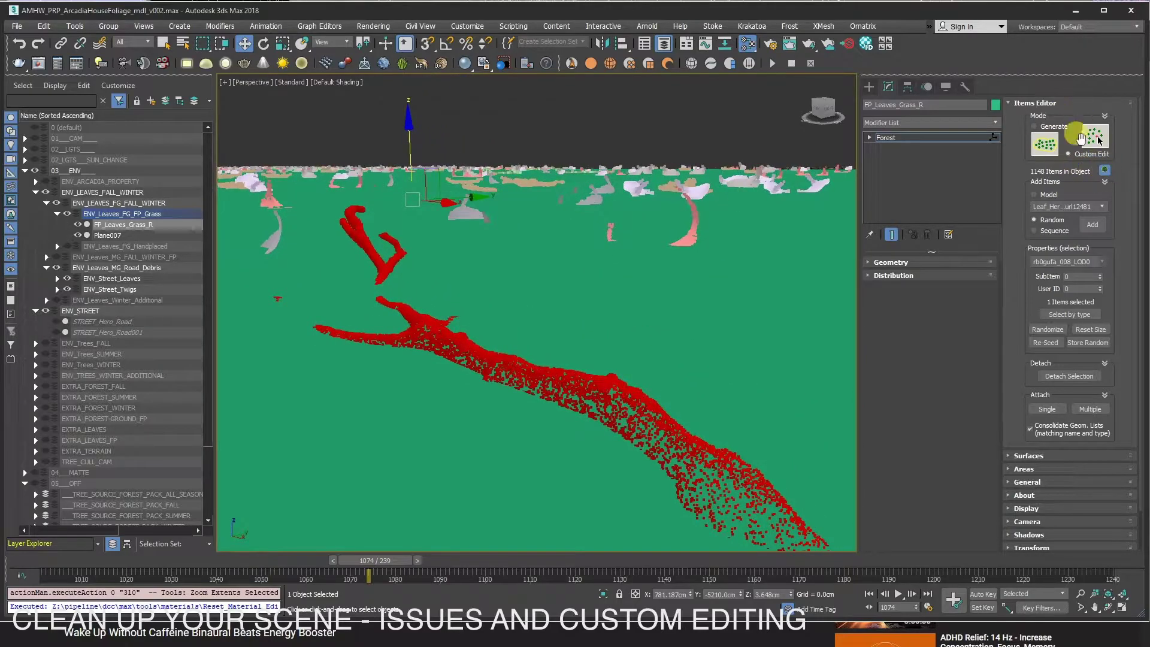
Rotate a small upright item near the horizon so it lies flat on the ground
left_click(1066, 102)
left_click(898, 302)
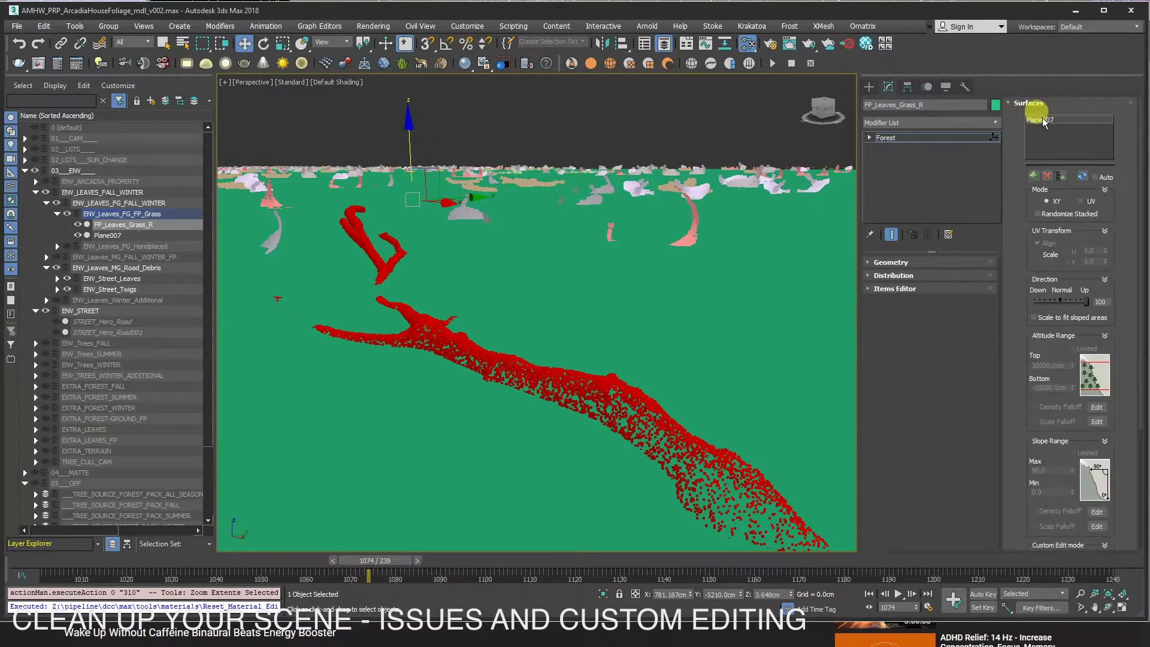
left_click(683, 231)
key("e")
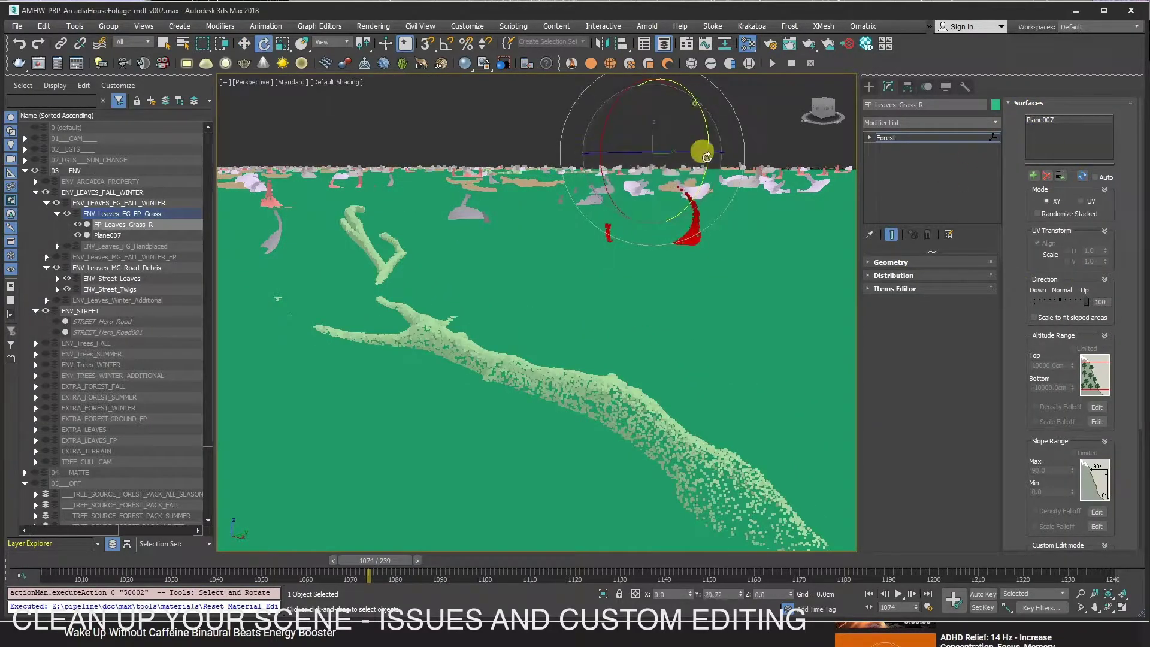
left_click_drag(633, 271, 626, 69)
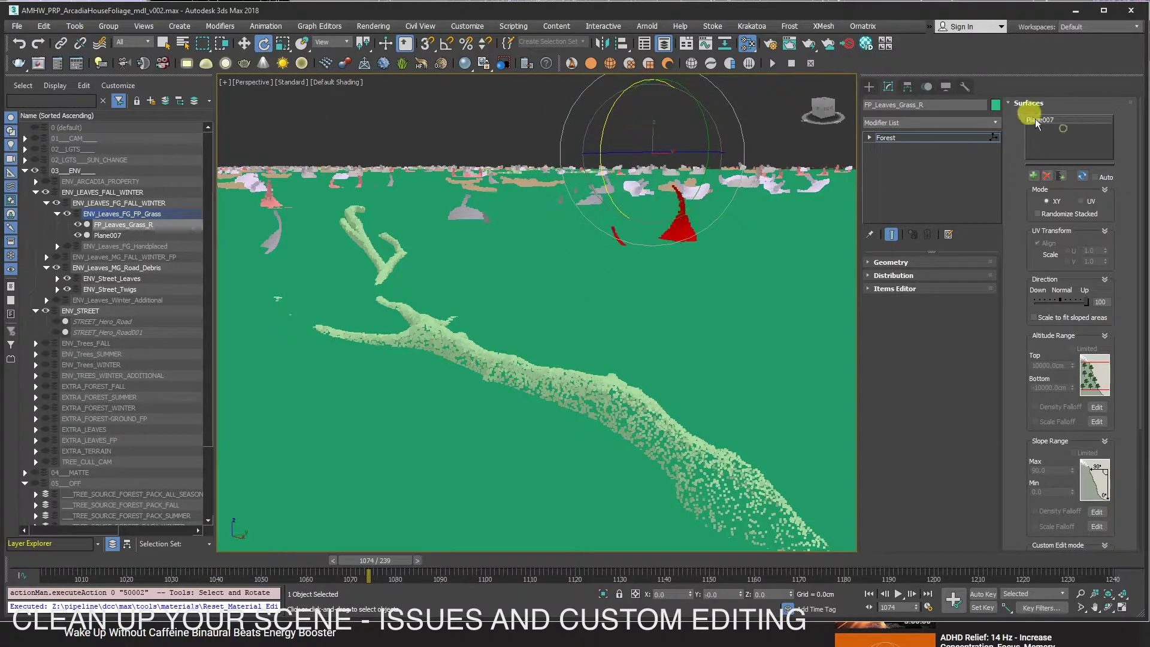
Remove Plane007 from the scatter surfaces and review the paint areas settings
left_click(1047, 176)
middle_click_drag(621, 167, 558, 174)
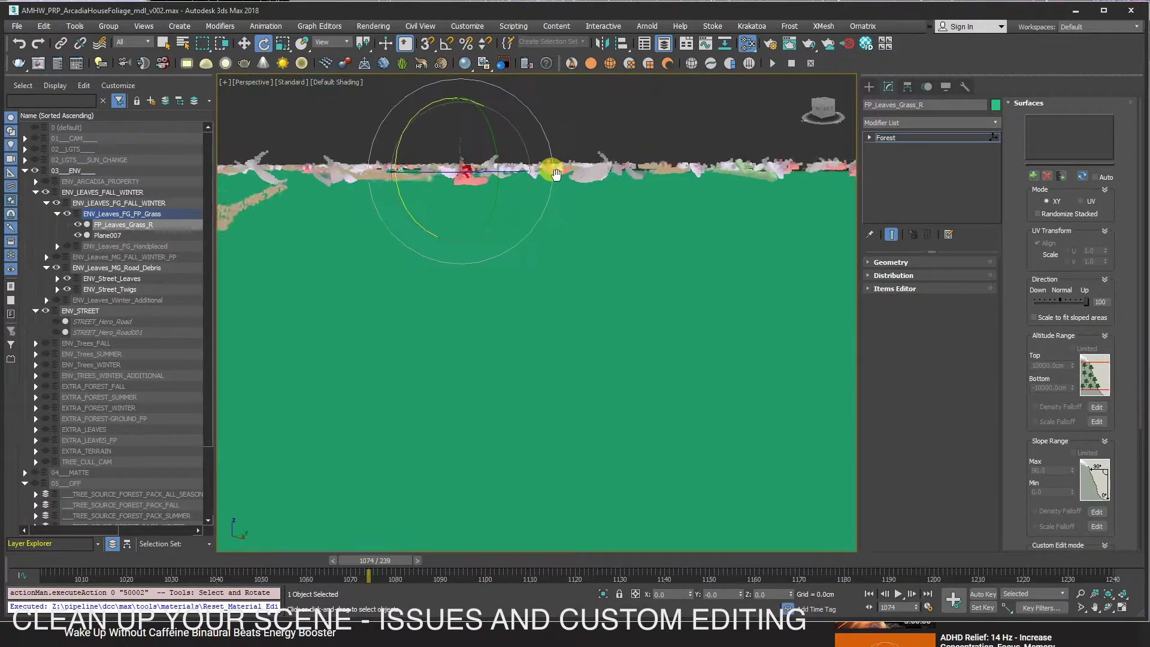
scroll(558, 174, "up", 3)
left_click(1025, 103)
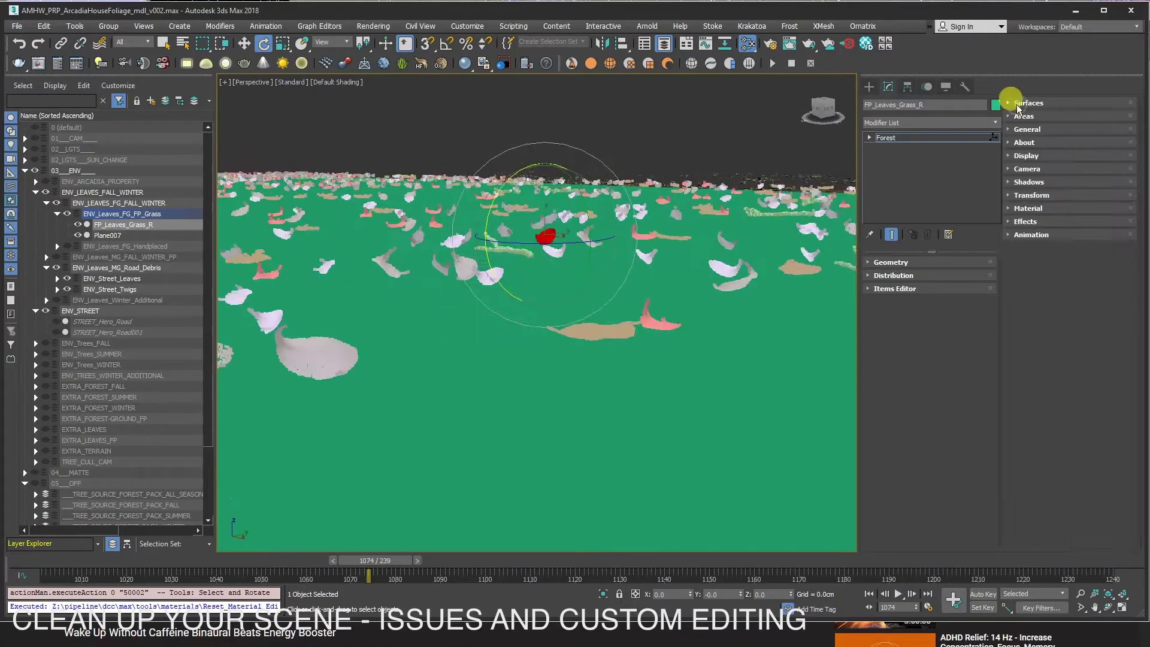
left_click(885, 315)
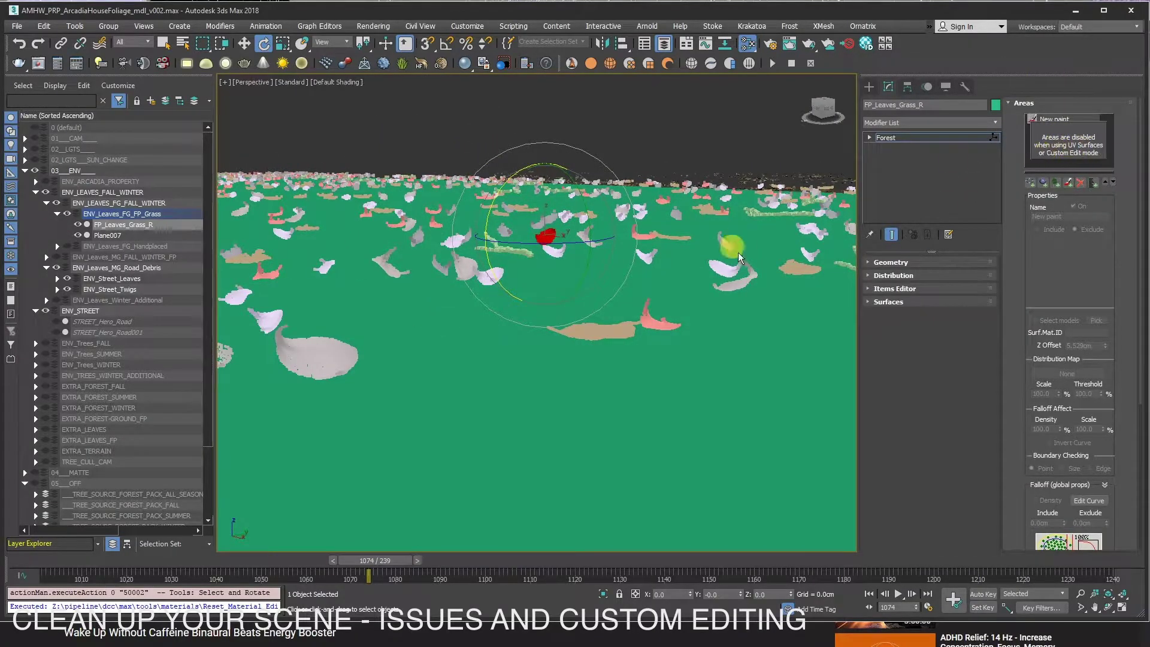
scroll(731, 239, "up", 2)
scroll(719, 175, "up", 3)
scroll(698, 185, "up", 3)
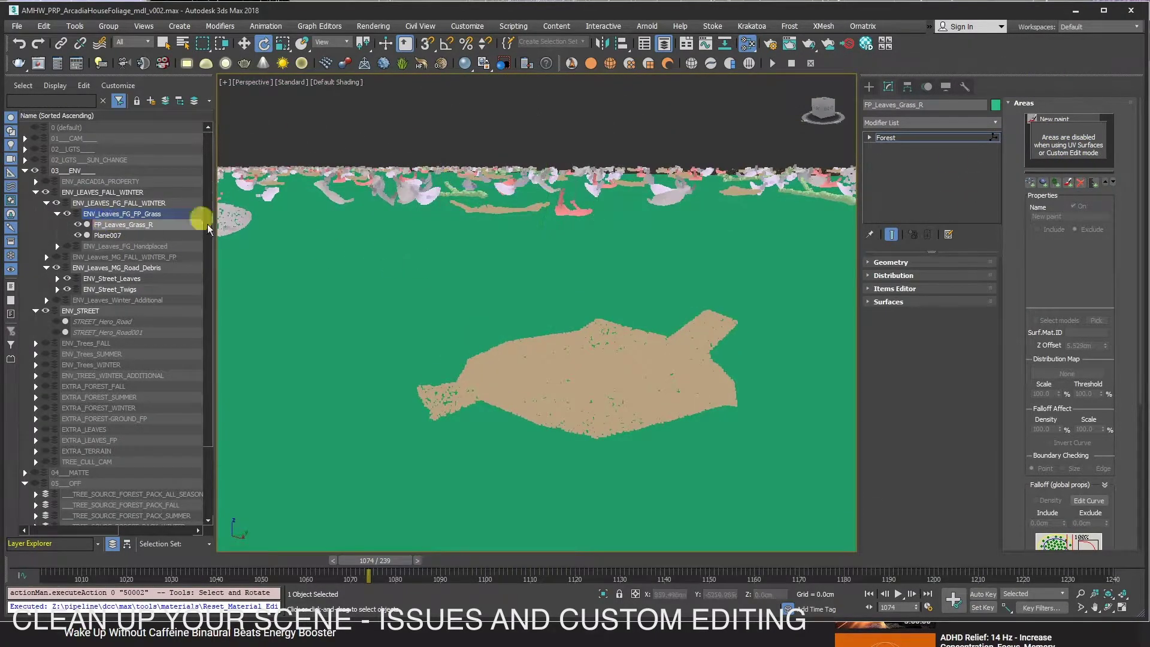
scroll(539, 162, "down", 10)
middle_click_drag(539, 162, 521, 265, "alt")
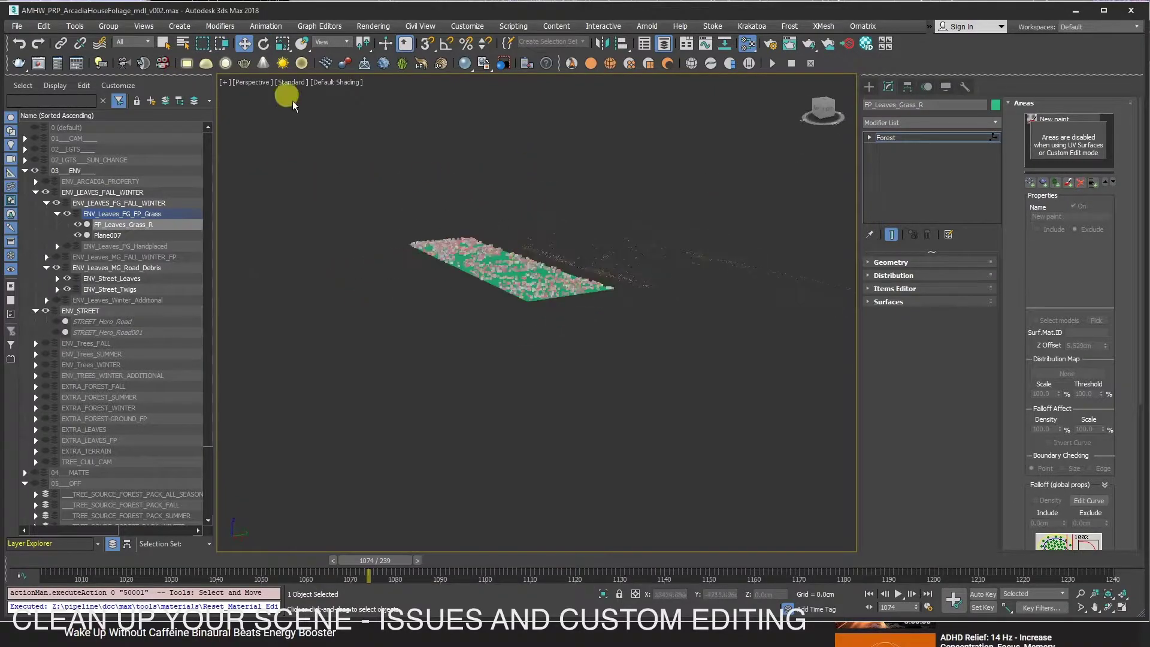
Try lowering the green ground plane Plane007, then undo that move
right_click(244, 44)
scroll(551, 257, "up", 5)
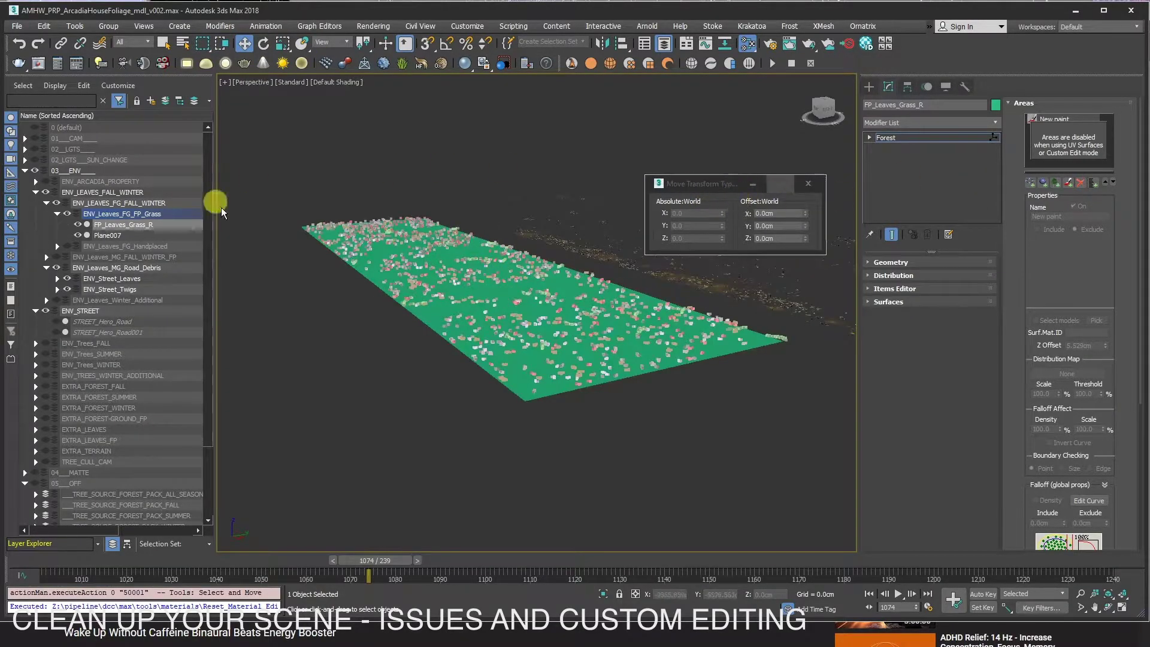
left_click(108, 235)
left_click_drag(444, 227, 502, 280)
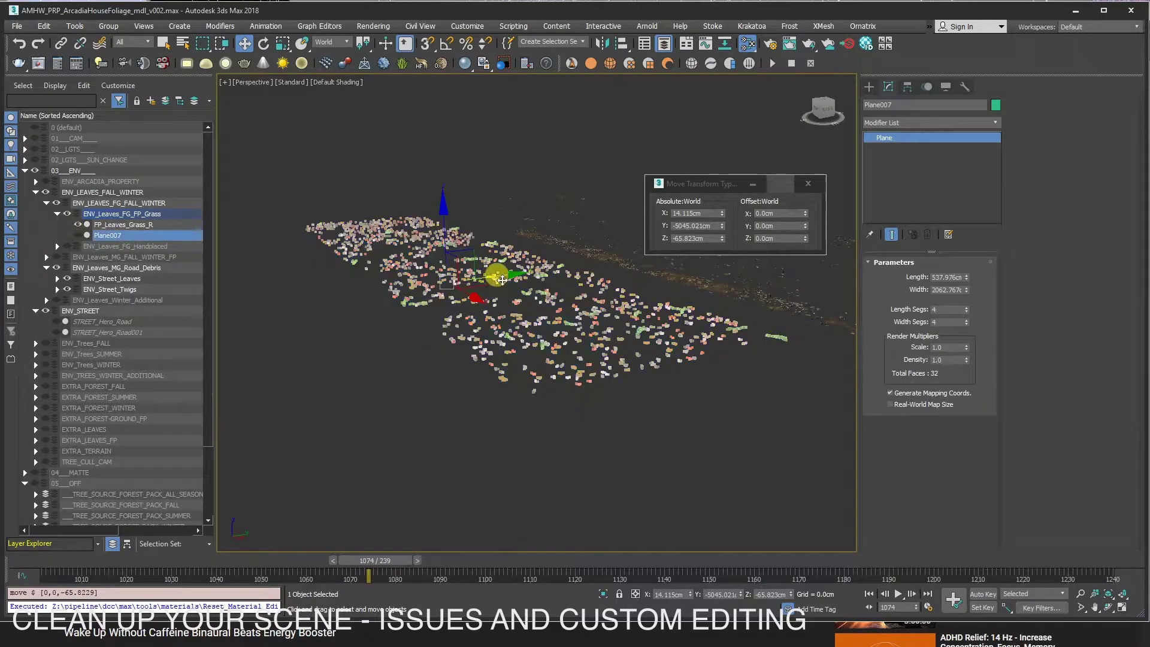
left_click(77, 235)
scroll(470, 256, "up", 3)
scroll(589, 232, "up", 3)
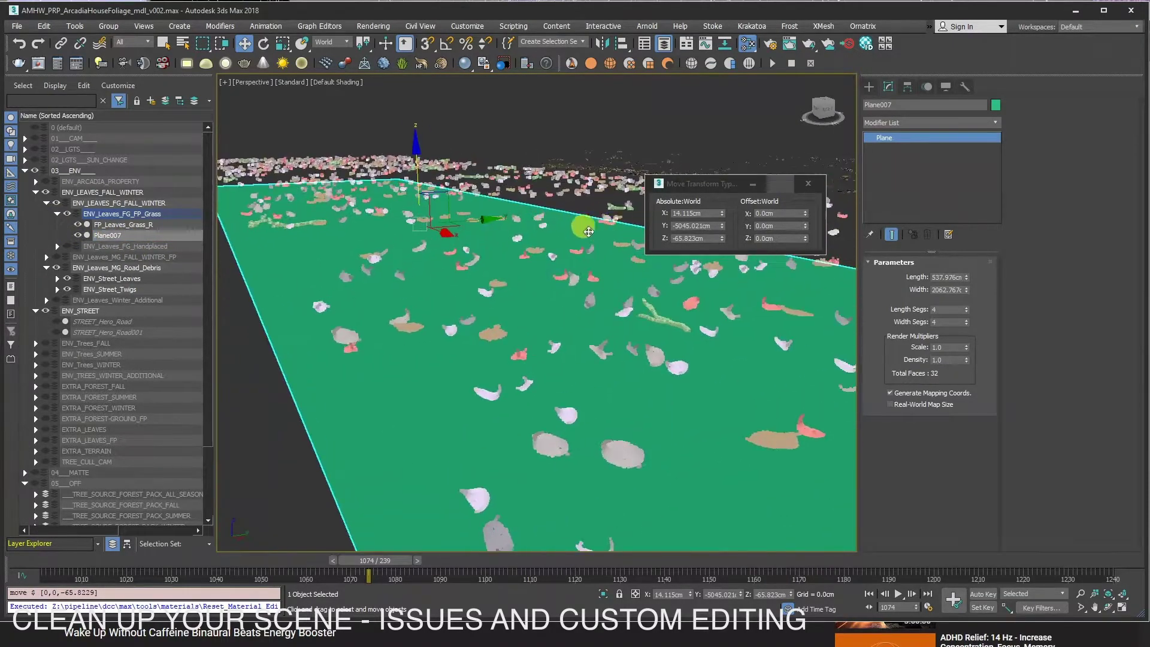
key("ctrl+z")
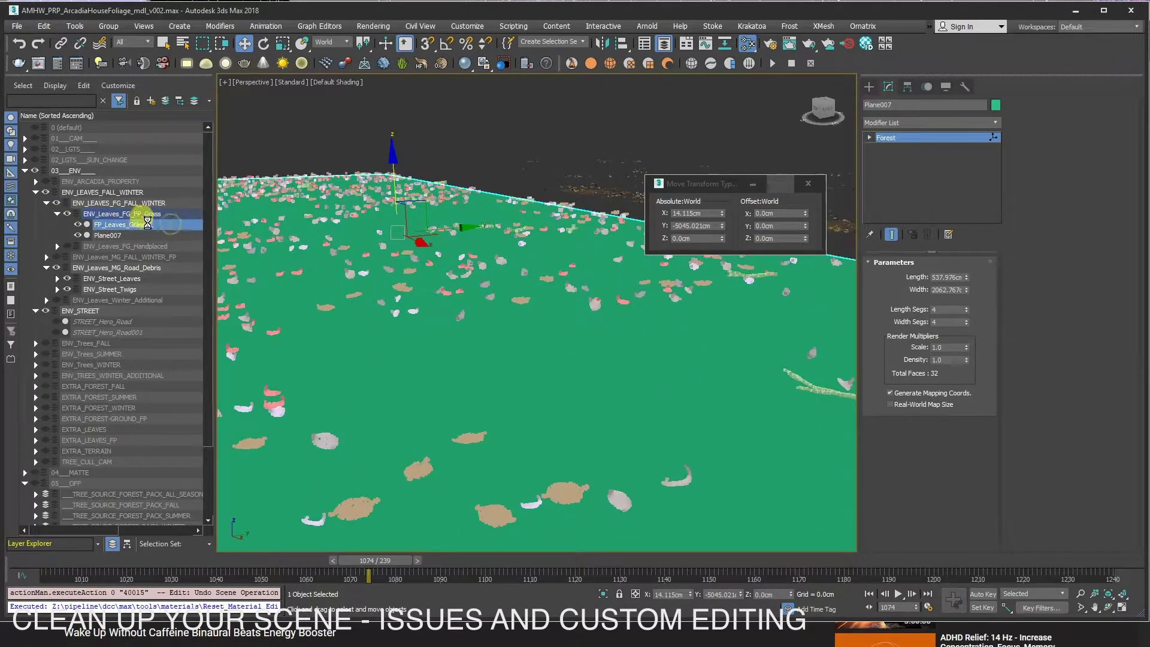
Set FP_Leaves_Grass_R to Absolute Z -4.969cm in the Move Transform Type-In
left_click(148, 223)
middle_click_drag(474, 249, 366, 114, "alt")
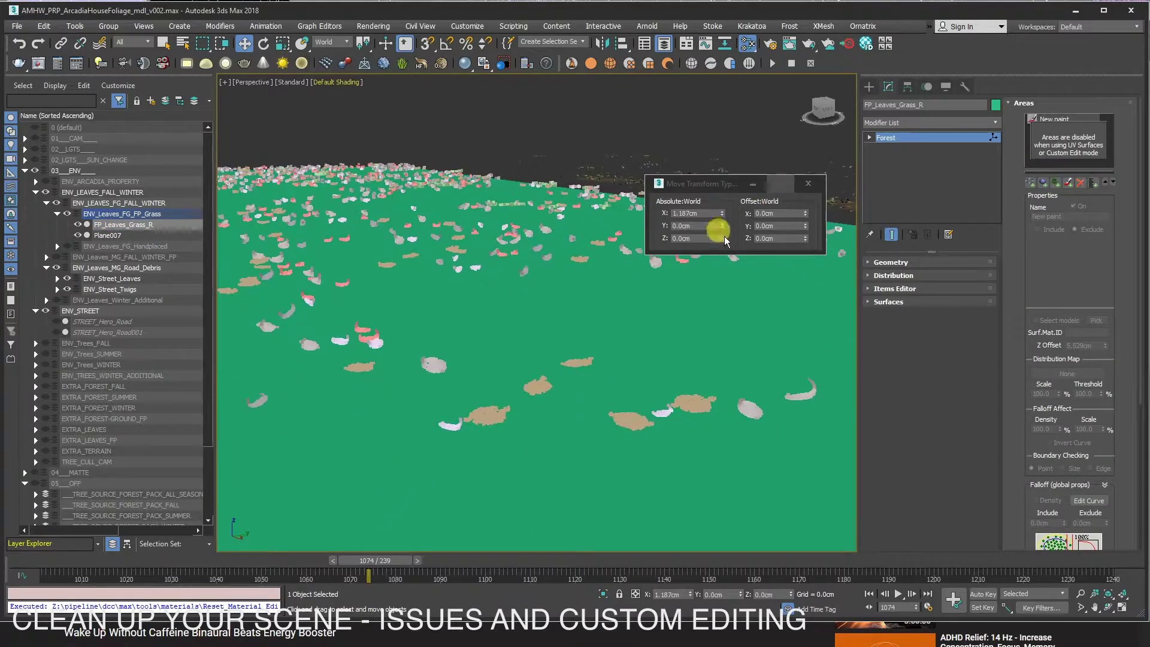
left_click_drag(722, 239, 729, 244)
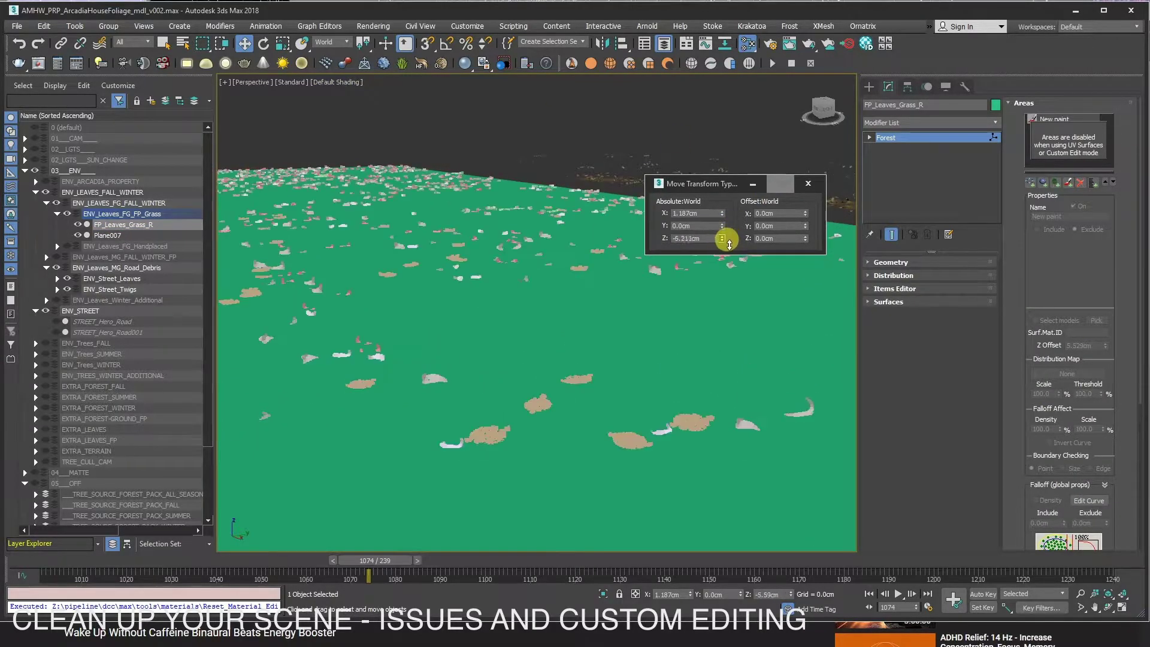
left_click_drag(729, 244, 684, 257)
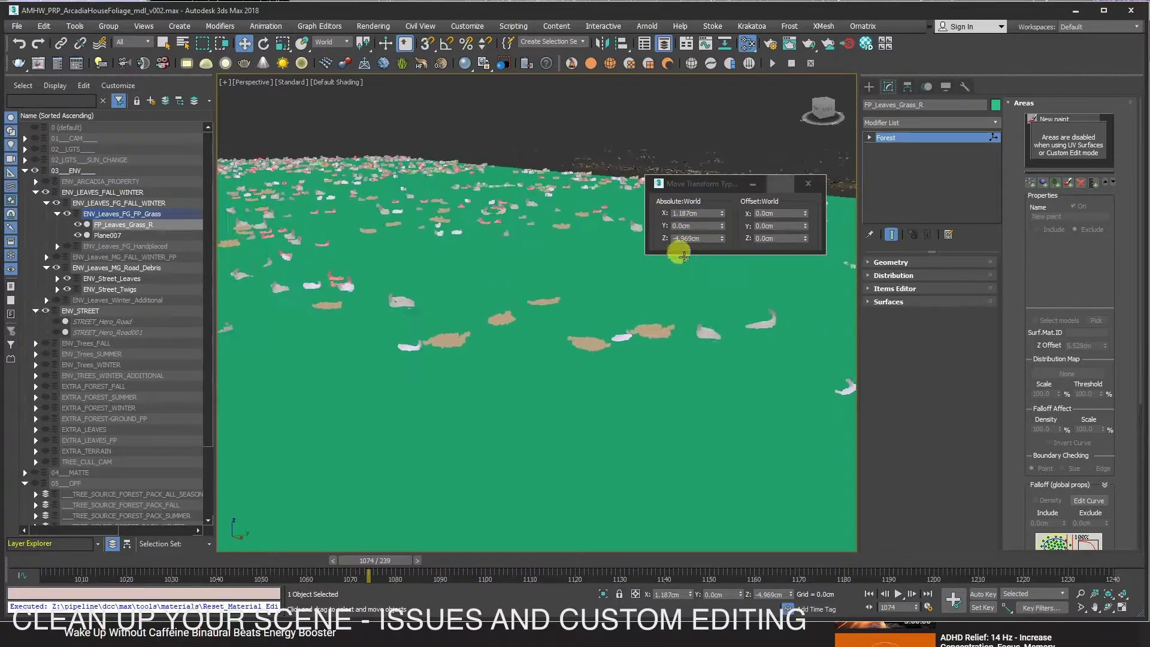
left_click(808, 184)
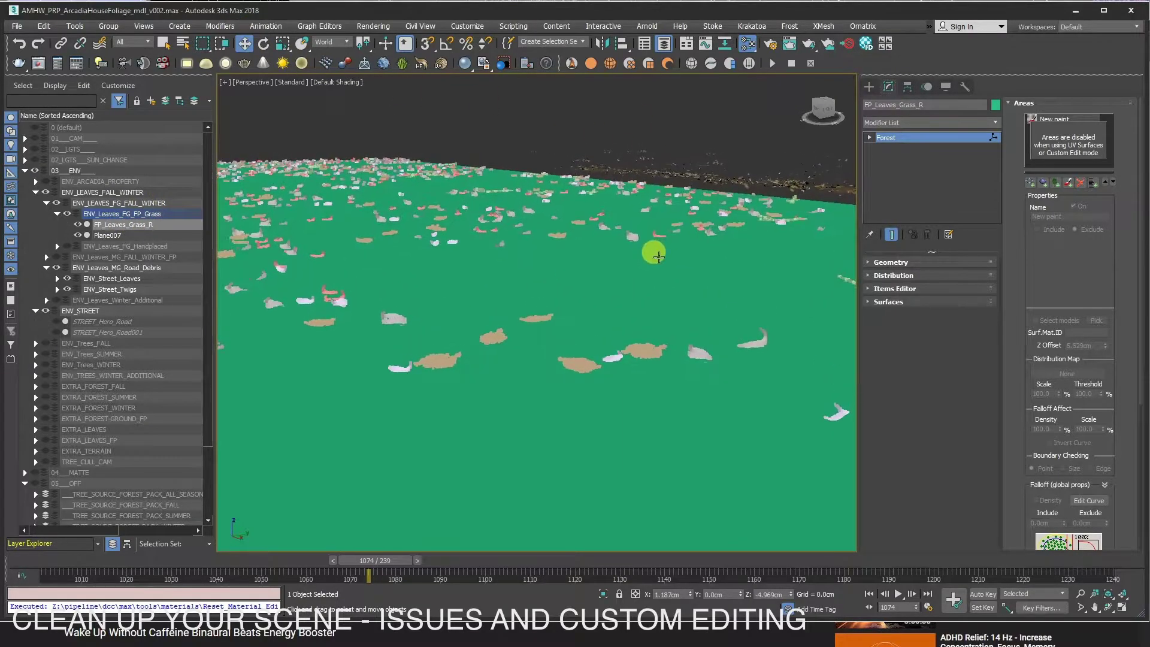
left_click(1020, 104)
left_click_drag(886, 300, 1042, 106)
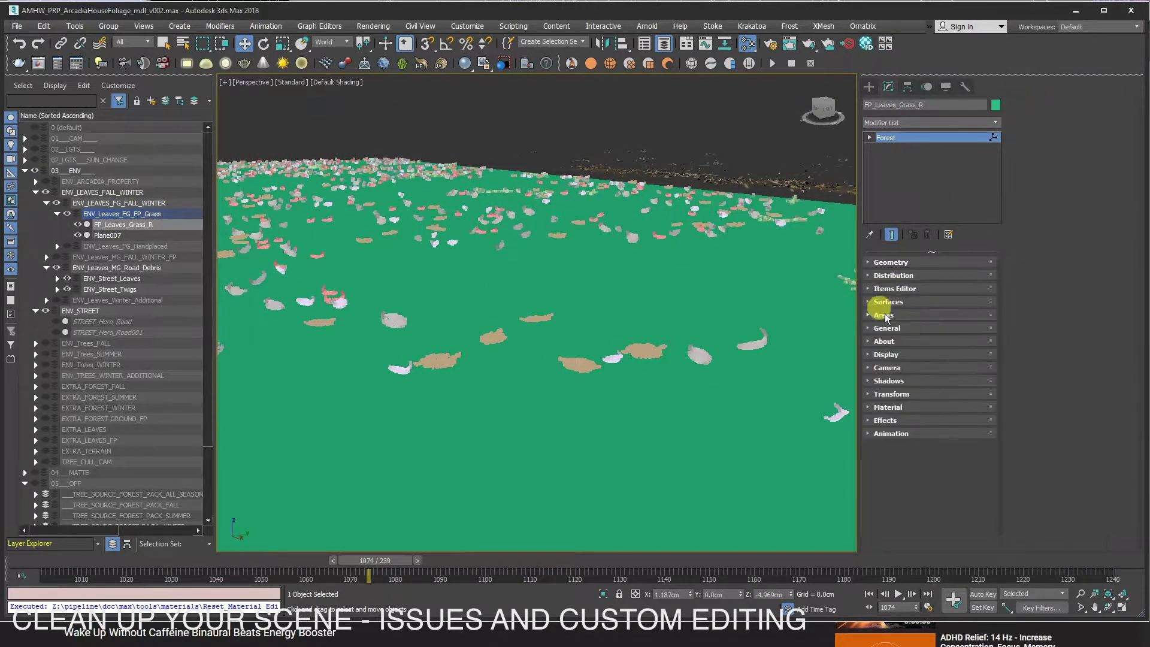
left_click_drag(895, 288, 1037, 108)
Enable Custom Edit on the leaf scatter and rotate the red twig slightly
left_click(1096, 139)
left_click(628, 377)
key("z")
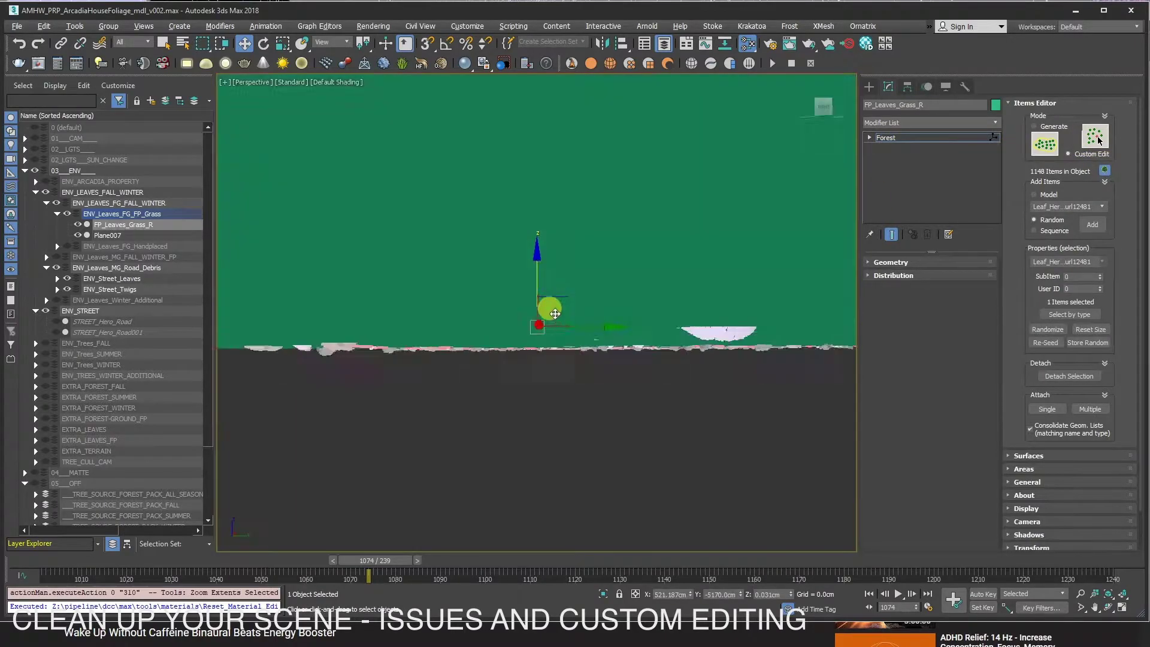
scroll(527, 317, "down", 5)
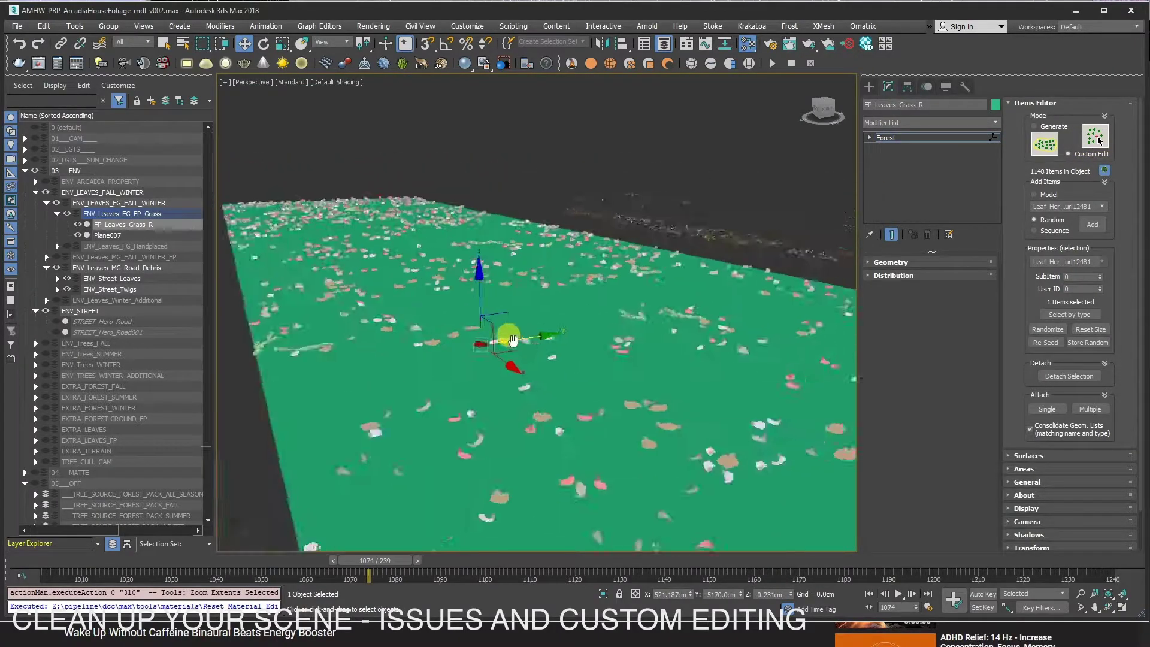
scroll(527, 375, "up", 5)
left_click(521, 371)
scroll(510, 312, "up", 3)
key("e")
left_click_drag(511, 312, 509, 324)
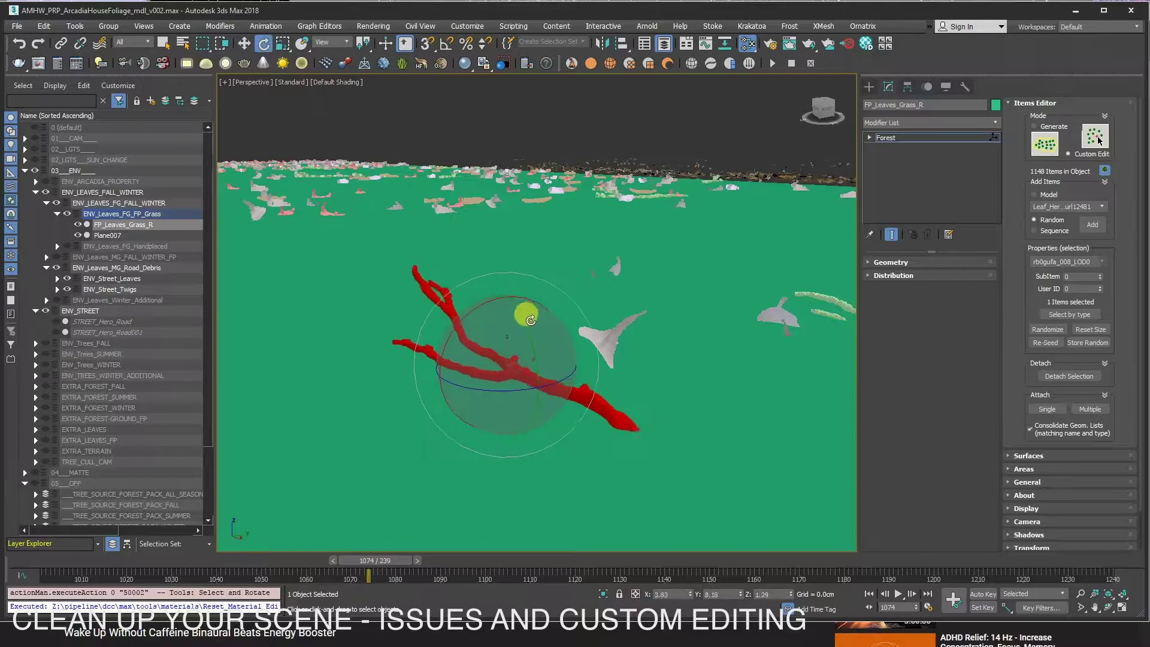
key("w")
key("e")
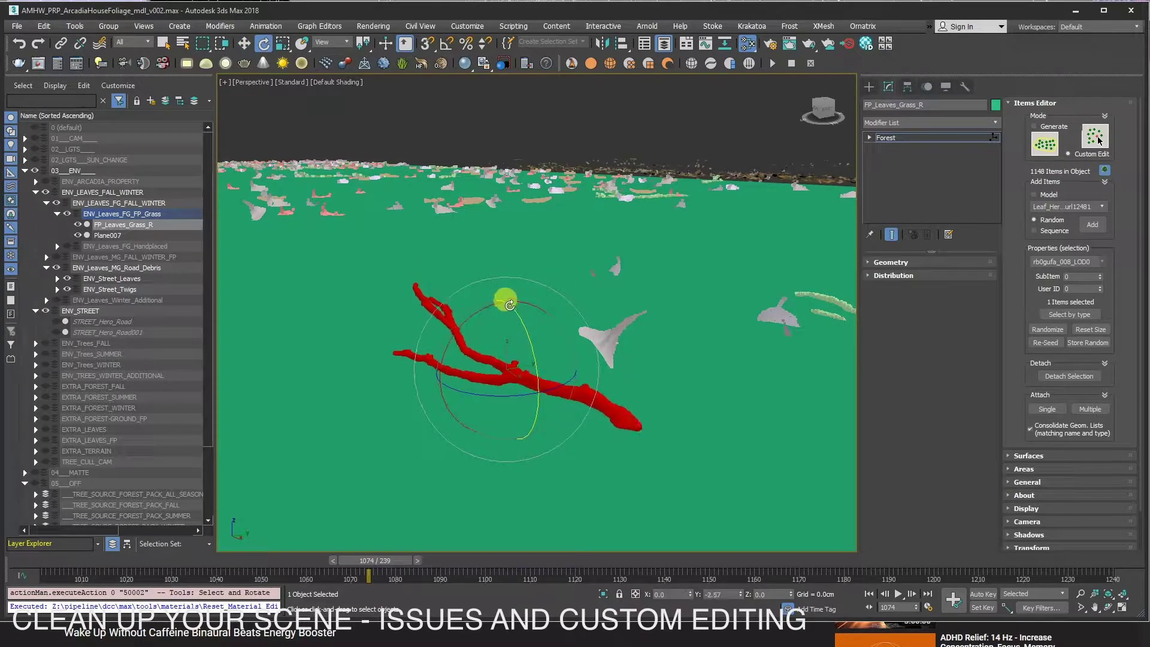
key("w")
Rotate a second red leaf item to a new orientation and reselect the red branch
left_click(620, 264)
key("z")
key("e")
mouse_move(499, 258)
left_mouse_down()
mouse_move(406, 300)
mouse_move(534, 229)
mouse_move(519, 226)
mouse_move(526, 241)
left_mouse_up()
key("w")
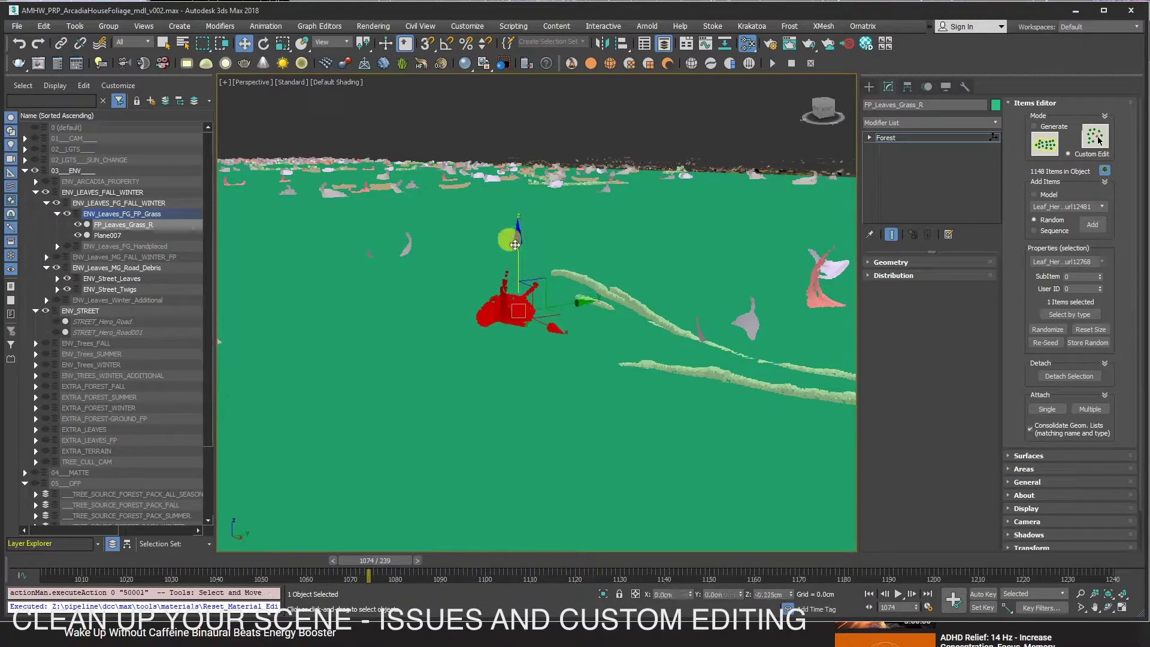
mouse_move(585, 264)
middle_mouse_down("alt")
mouse_move(744, 265)
mouse_move(688, 305)
mouse_move(688, 267)
middle_mouse_up("alt")
left_click(696, 295)
mouse_move(723, 229)
middle_mouse_down("alt")
mouse_move(586, 254)
mouse_move(681, 270)
mouse_move(542, 269)
middle_mouse_up("alt")
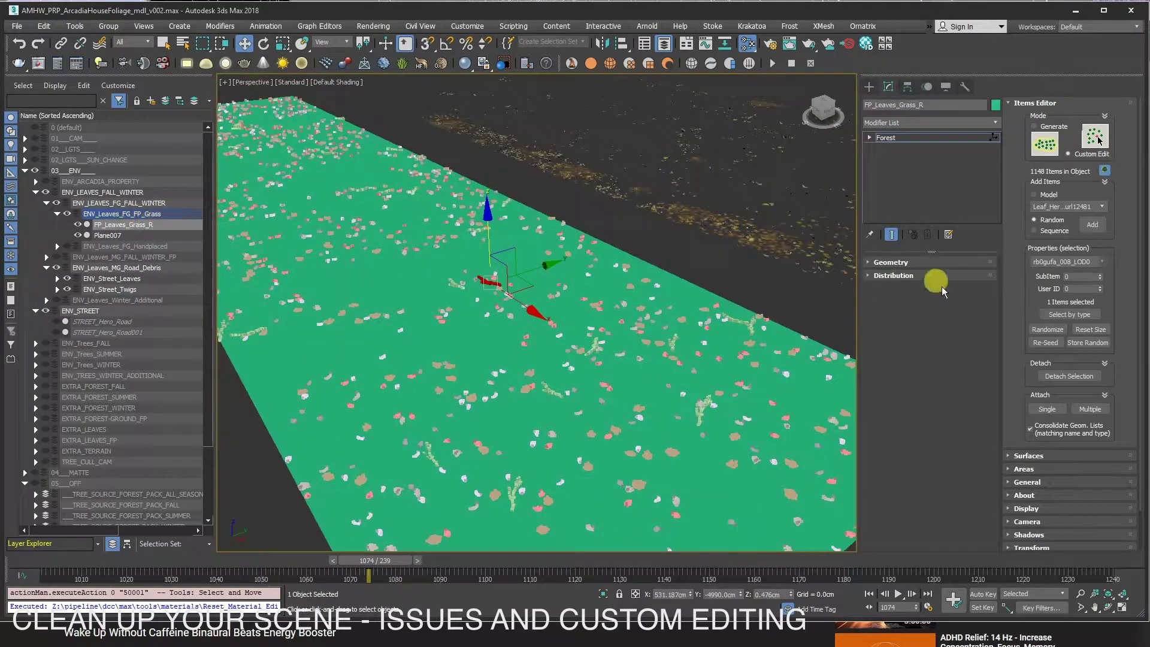
Inspect the geometry list and the ENV_Street_Leaves layer, then exit item-level editing
left_click(936, 279)
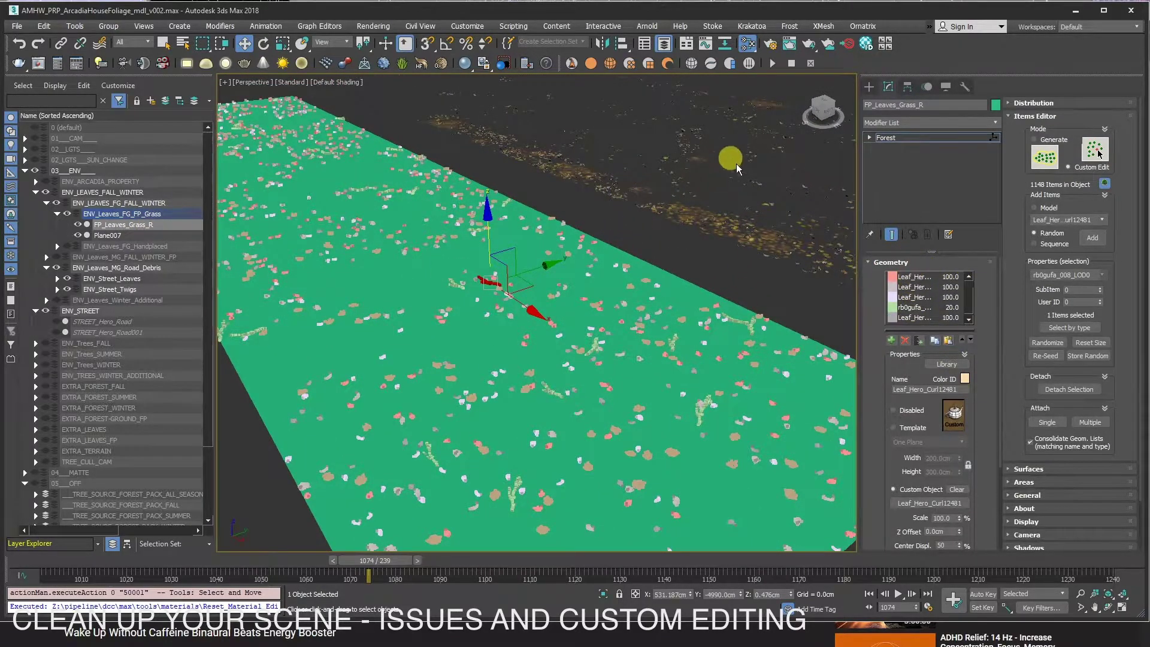
middle_click_drag(737, 167, 467, 123, "alt")
left_click_drag(468, 123, 789, 294)
left_click(58, 278)
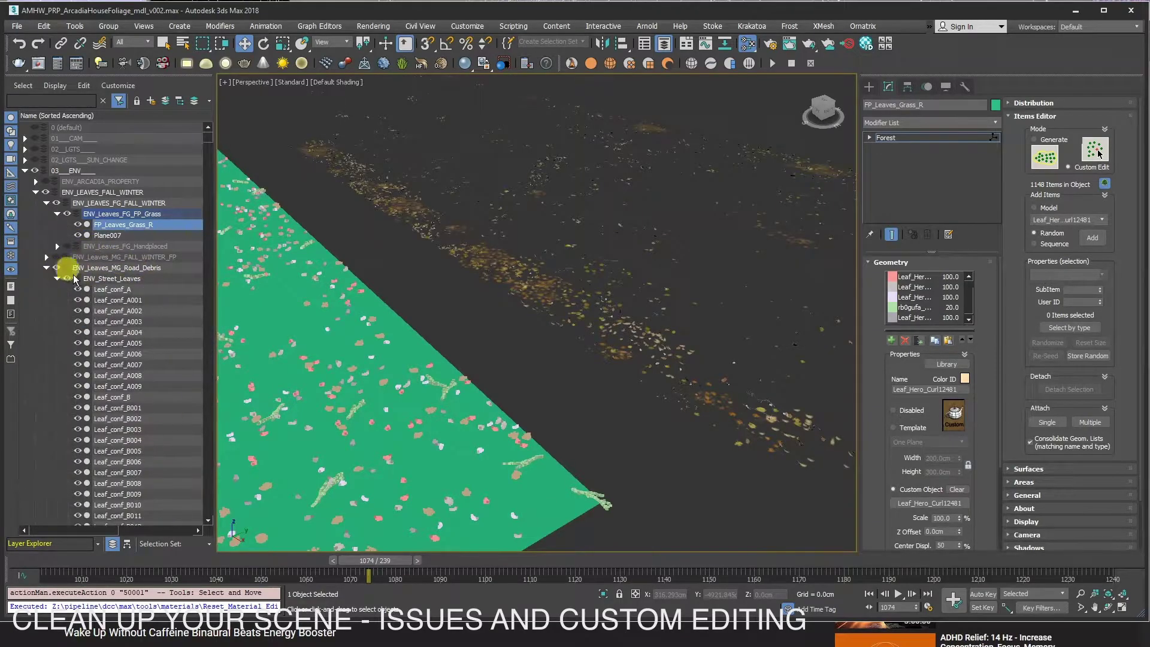
scroll(200, 218, "down", 5)
scroll(200, 462, "up", 3)
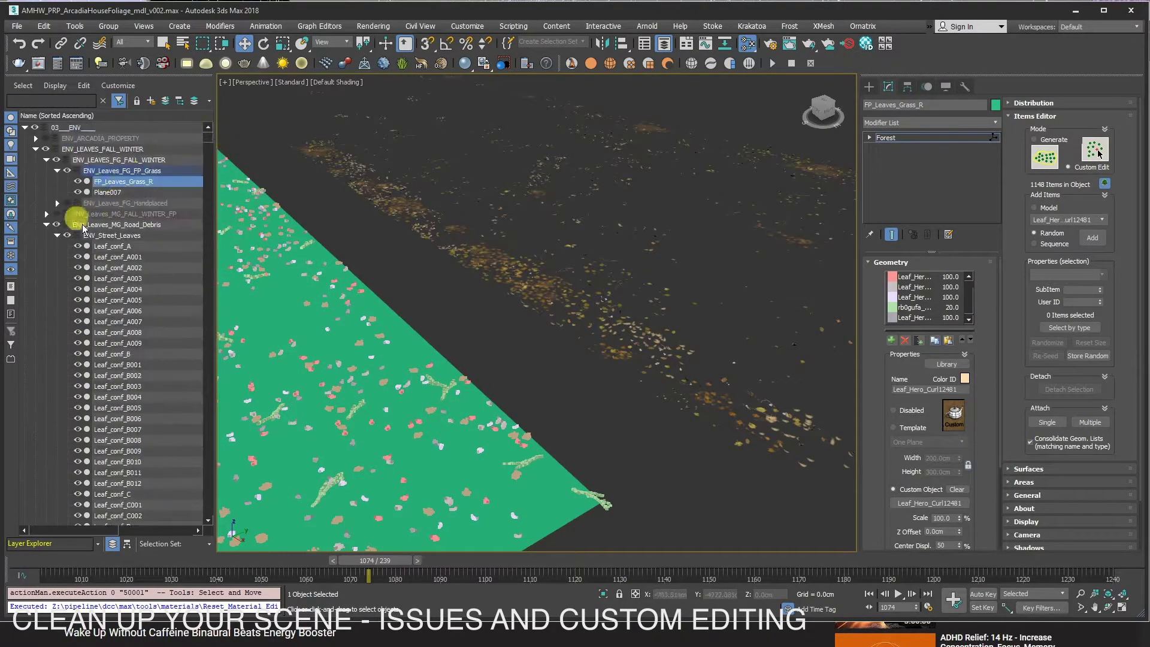
left_click(56, 235)
left_click(1071, 169)
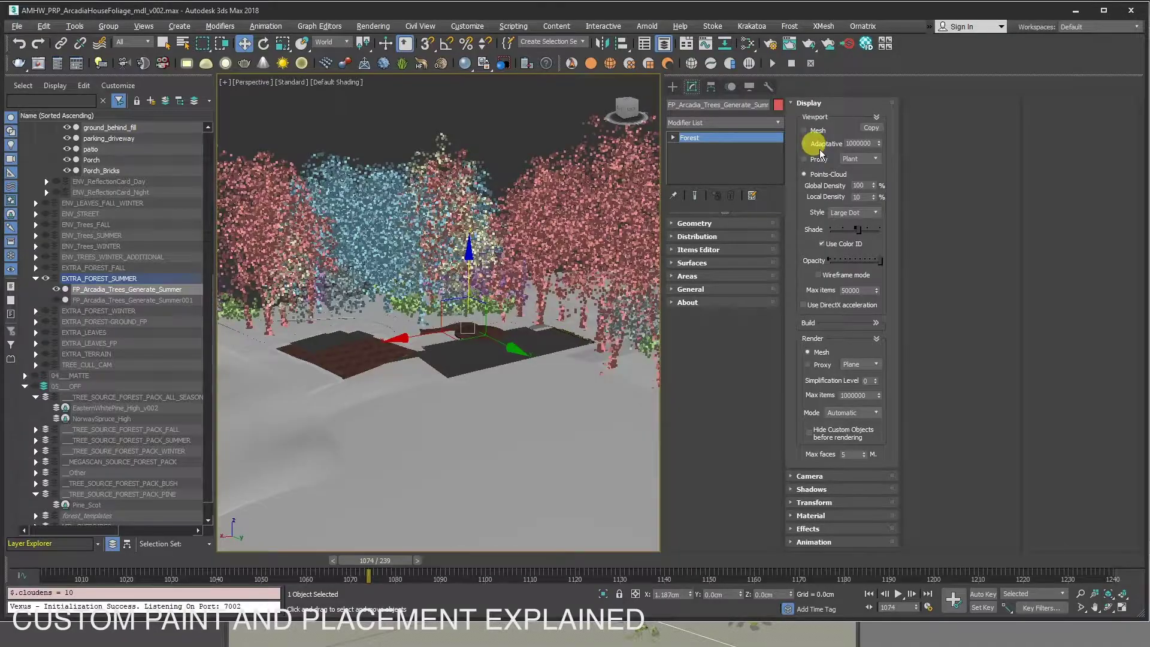
left_click(790, 105)
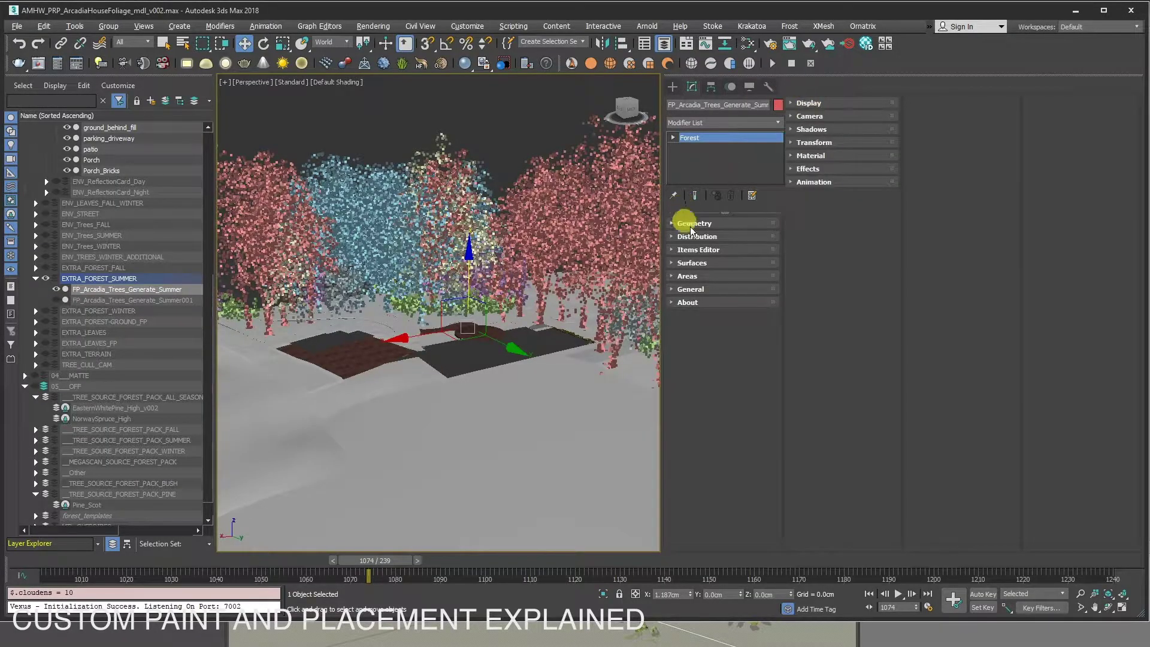
Switch FP_Arcadia_Trees_Generate_Summer to Custom Edit and check its distribution settings
left_click(696, 249)
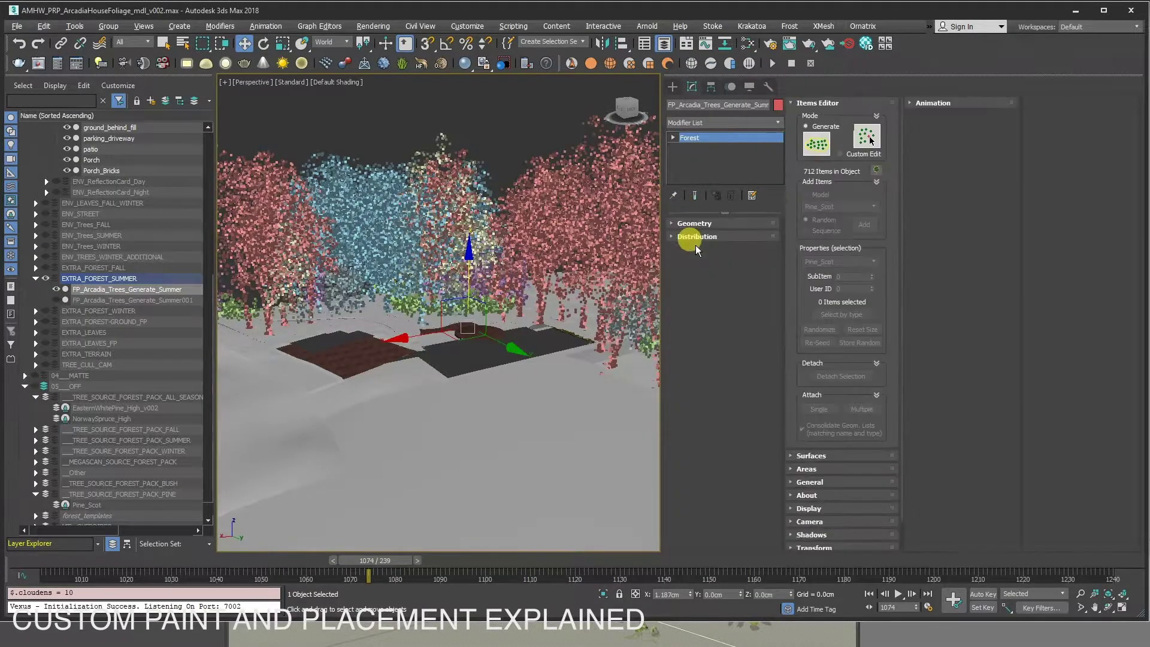
left_click(840, 155)
left_click(573, 396)
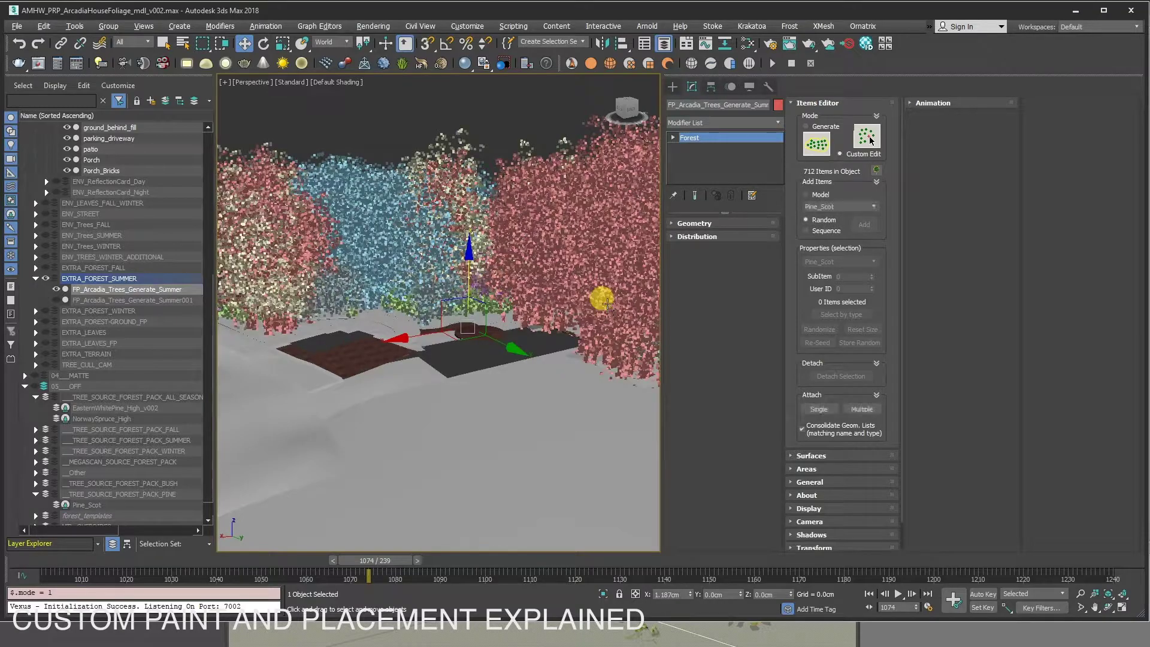
mouse_move(606, 304)
middle_mouse_down("alt")
mouse_move(547, 313)
mouse_move(619, 314)
middle_mouse_up("alt")
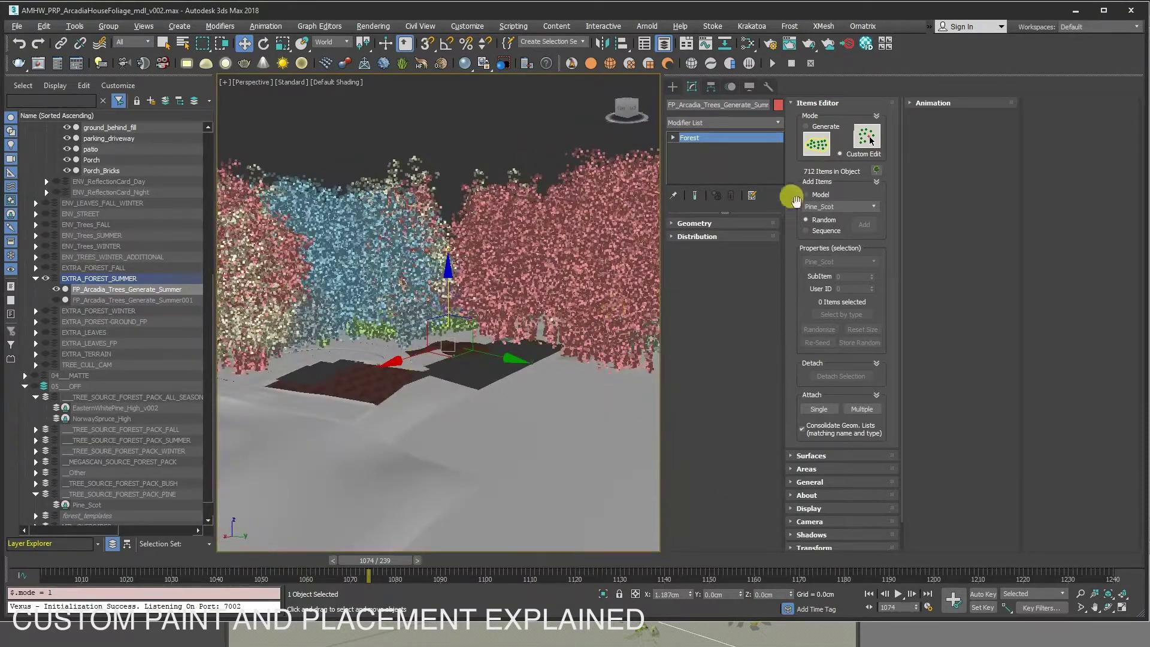
left_click(815, 103)
left_click(697, 236)
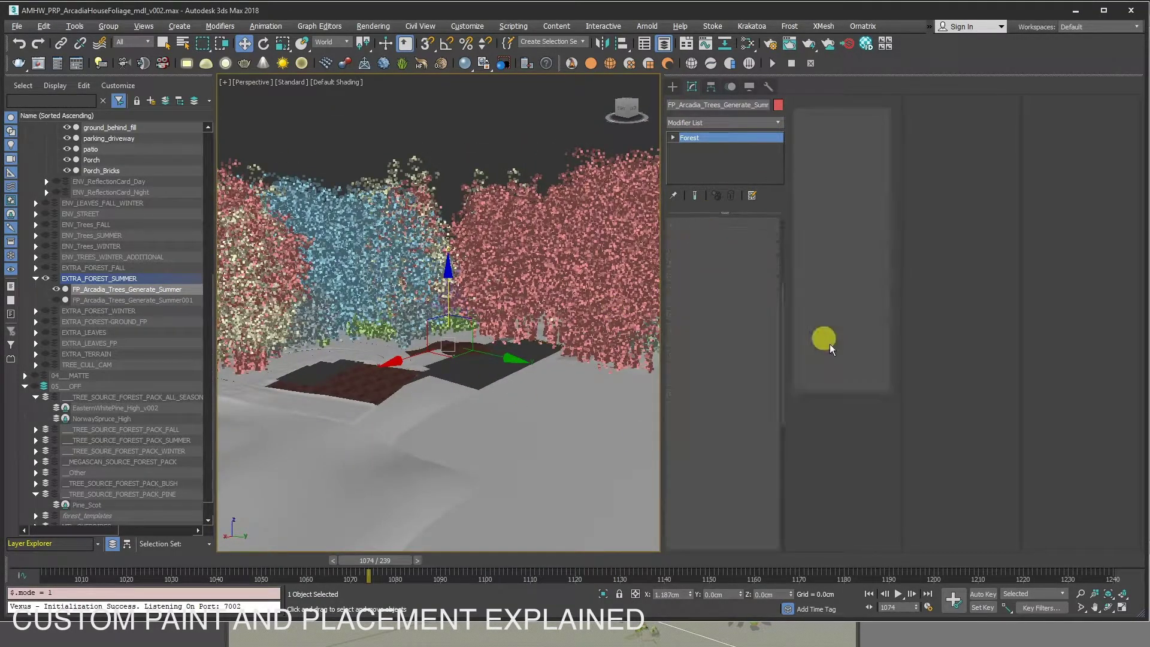
scroll(841, 496, "down", 2)
scroll(855, 493, "down", 2)
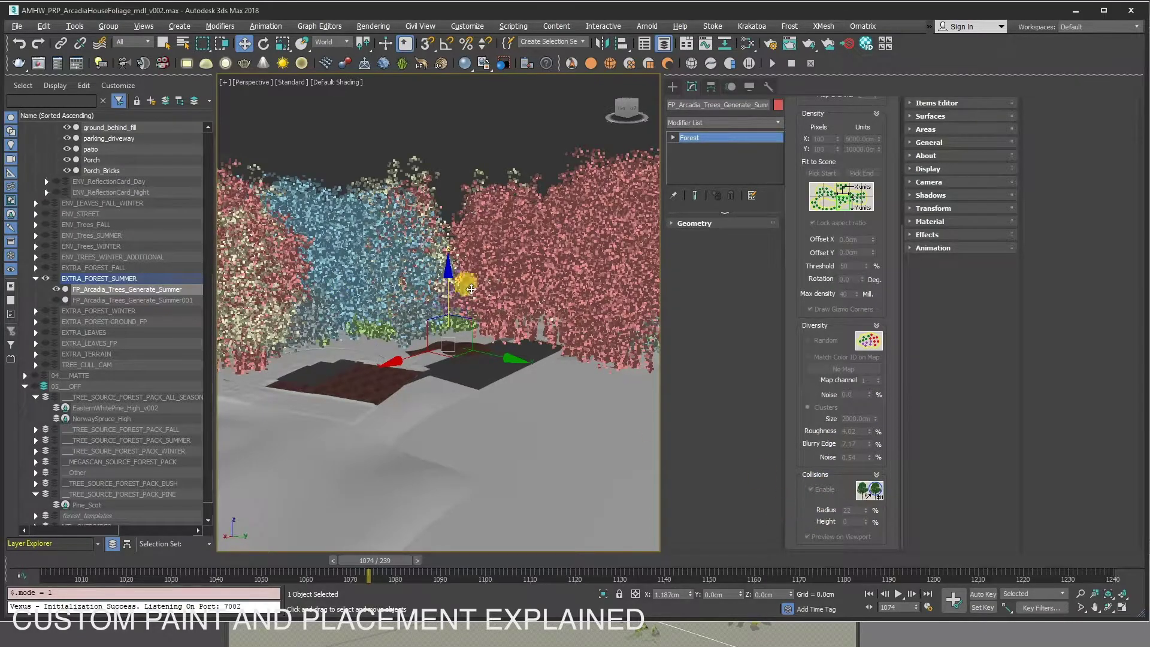
middle_click_drag(485, 288, 496, 301)
scroll(799, 120, "up", 4)
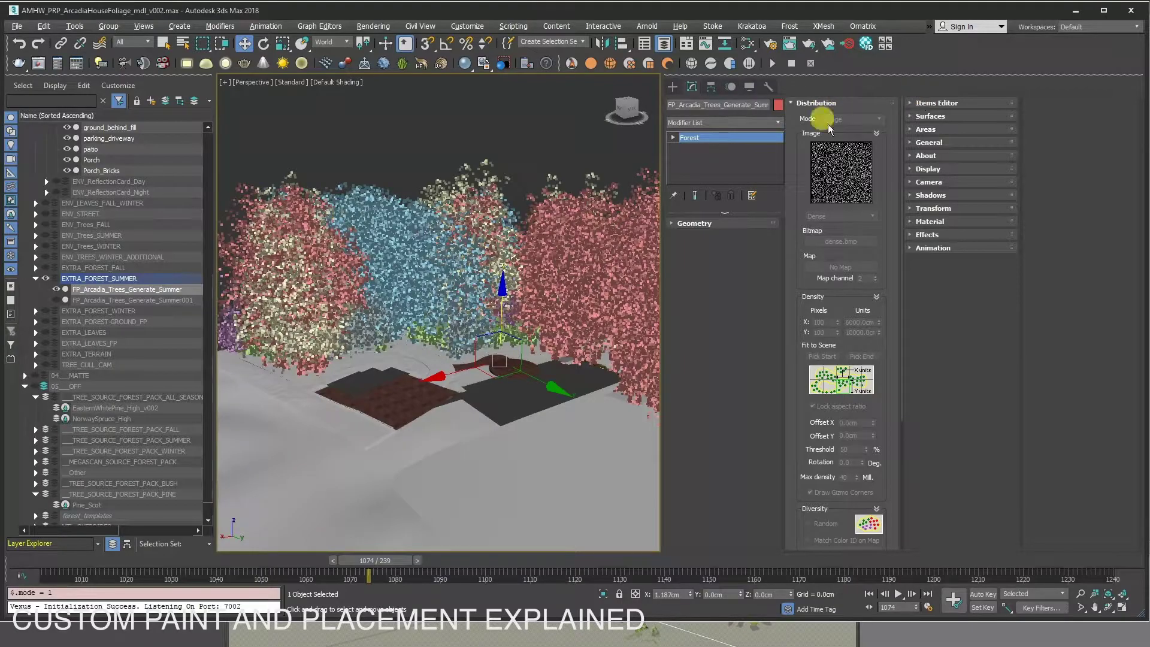
Turn on Custom Edit for the trees and marquee-select a block of 344 trees
left_click(947, 103)
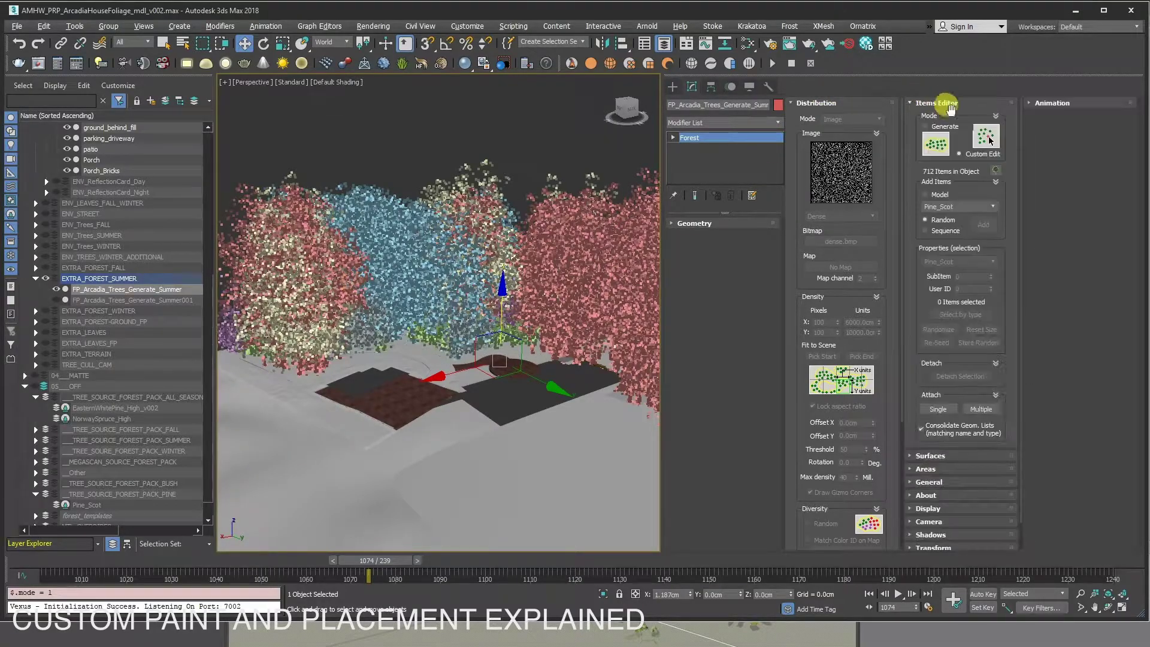
left_click(997, 170)
left_click(419, 214)
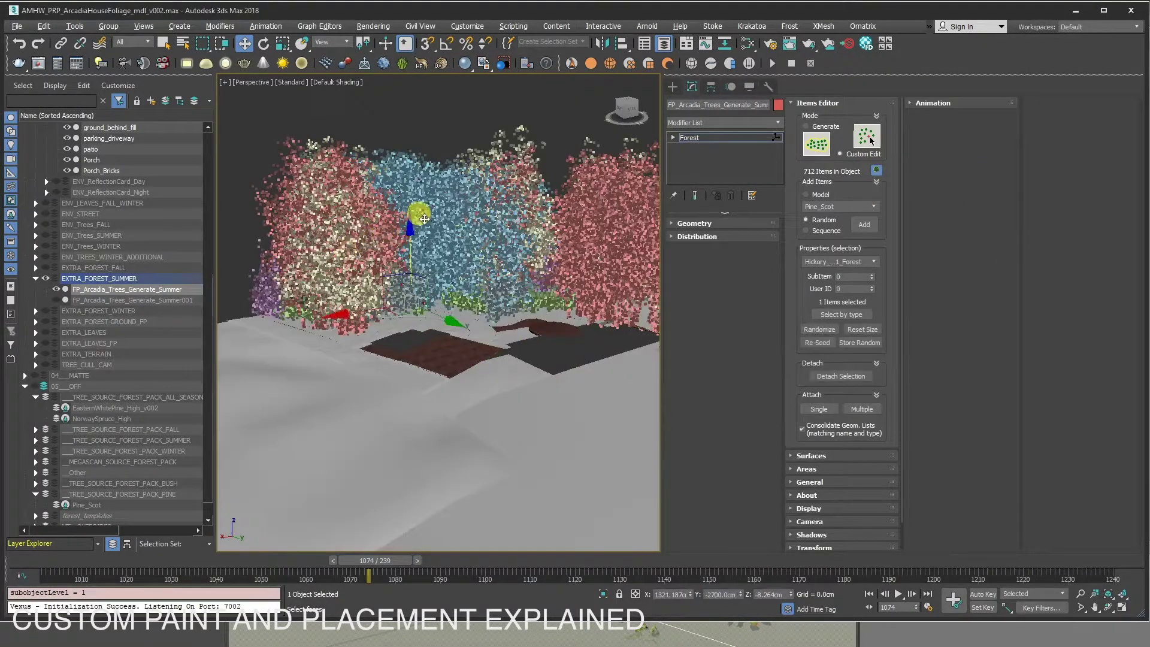
middle_click_drag(418, 214, 376, 238, "alt")
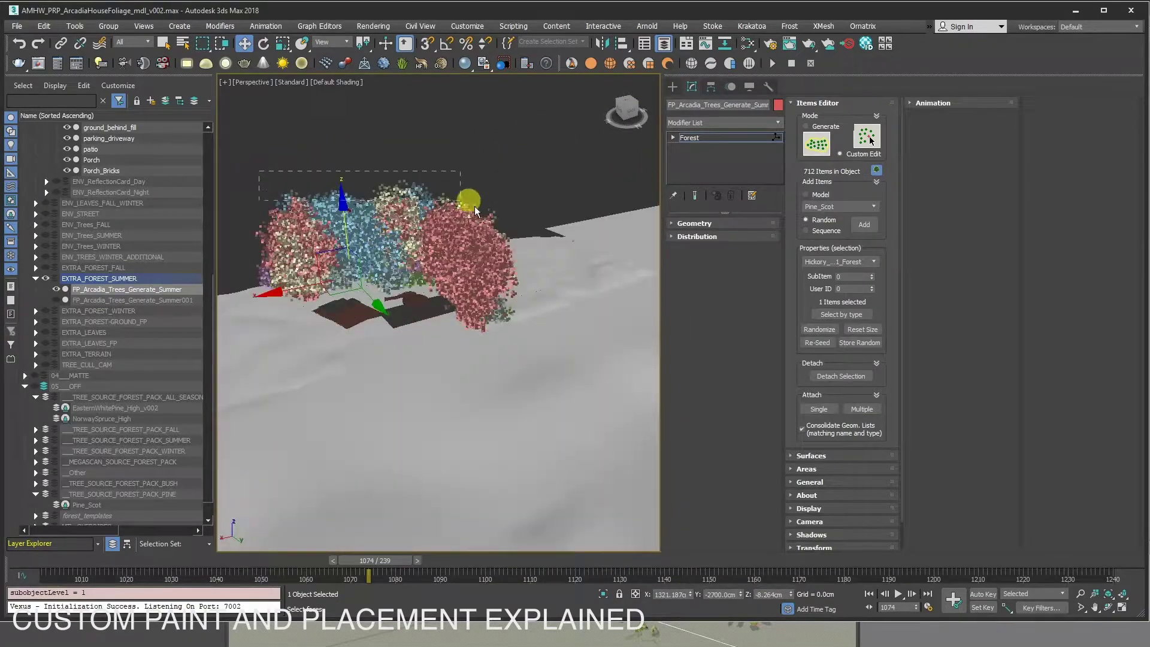
left_click_drag(475, 208, 519, 254)
Delete the selected block of trees, then delete all remaining tree items
key("Delete")
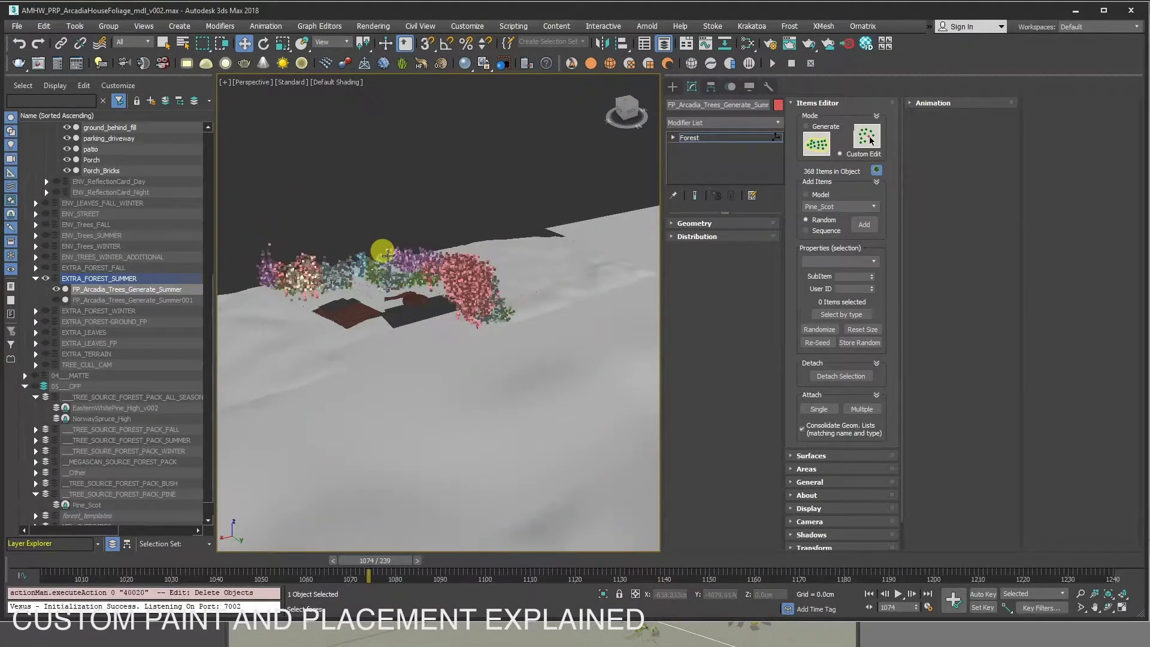
mouse_move(380, 252)
middle_mouse_down("alt")
mouse_move(438, 292)
mouse_move(416, 232)
middle_mouse_up("alt")
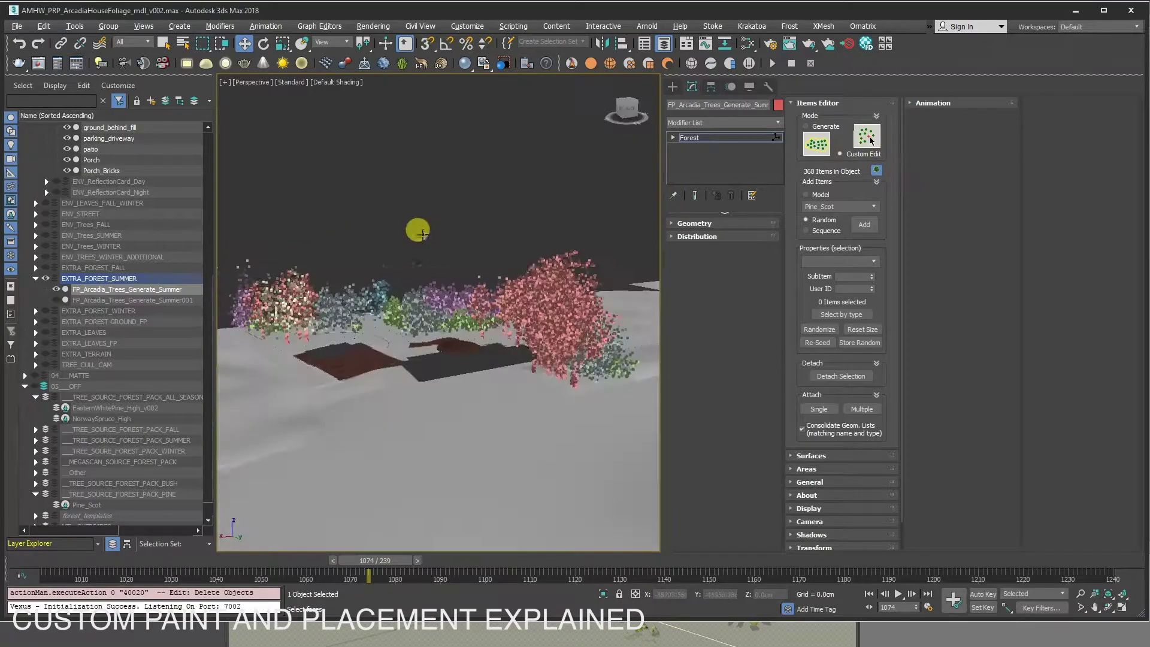
left_click_drag(232, 257, 641, 390)
key("Delete")
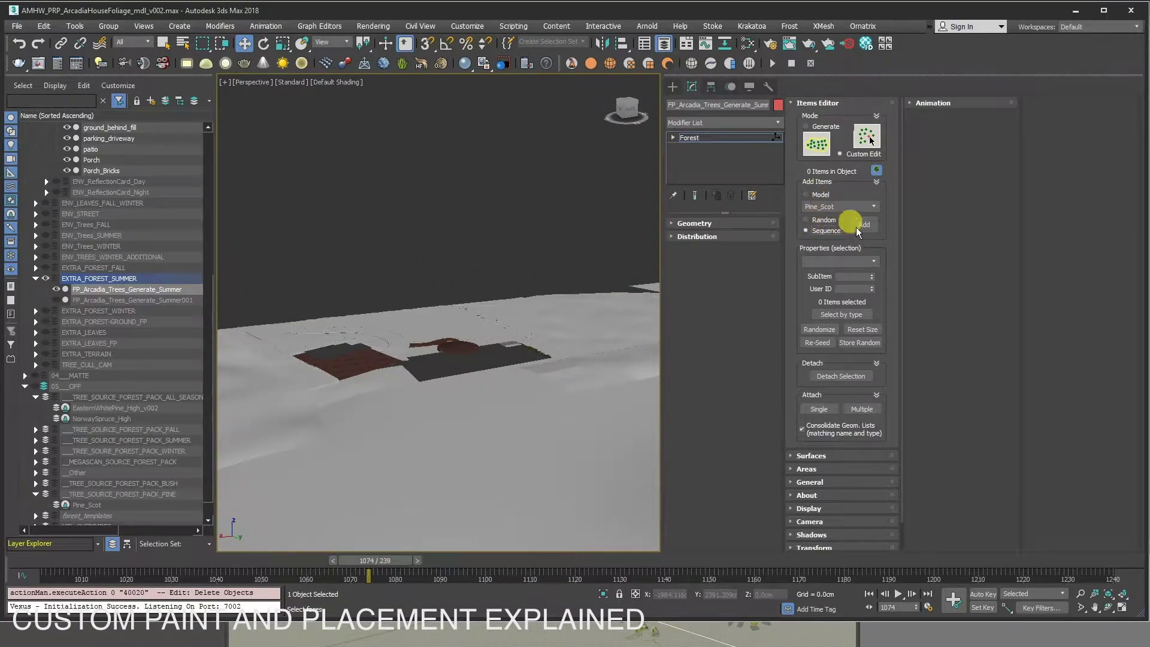
Pick a tree model, paint trees around the house, then switch to Edit
left_click(823, 223)
left_click(819, 220)
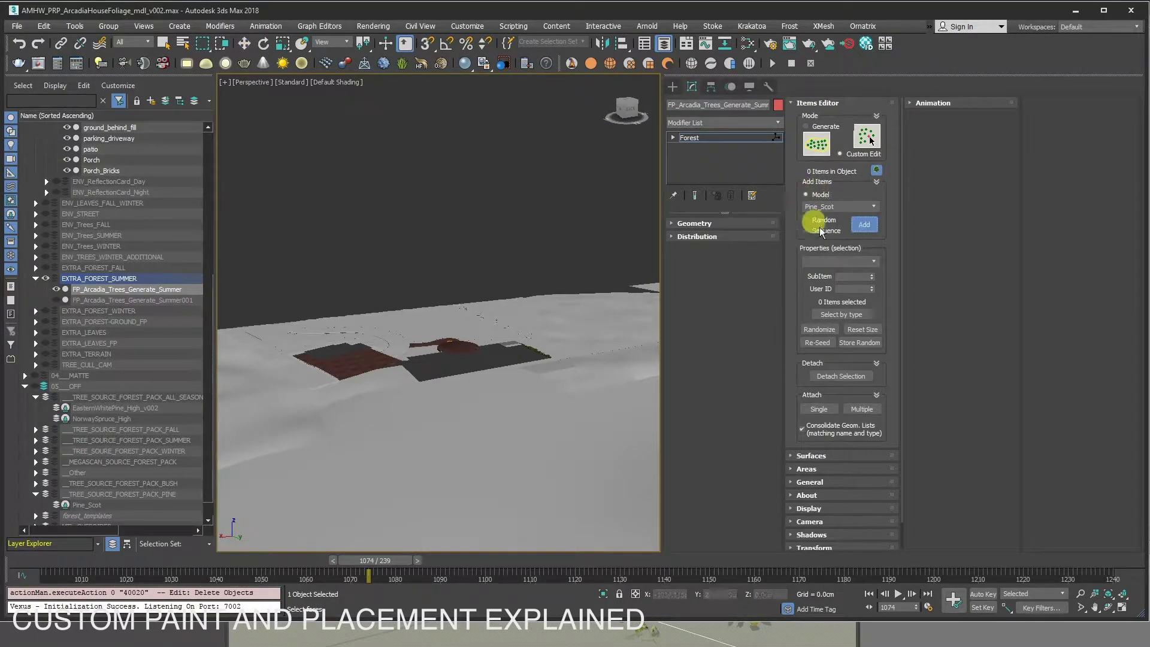
mouse_move(464, 321)
left_mouse_down()
mouse_move(273, 329)
mouse_move(544, 350)
left_mouse_up()
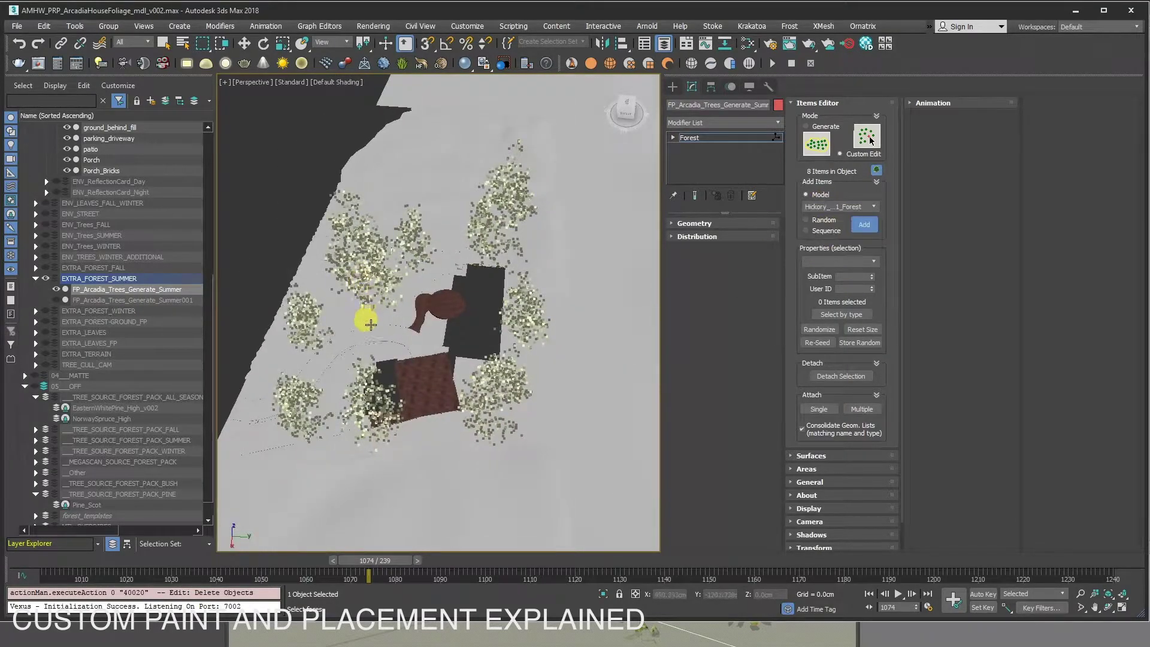
left_click_drag(431, 291, 469, 329)
middle_click_drag(470, 329, 451, 295, "alt")
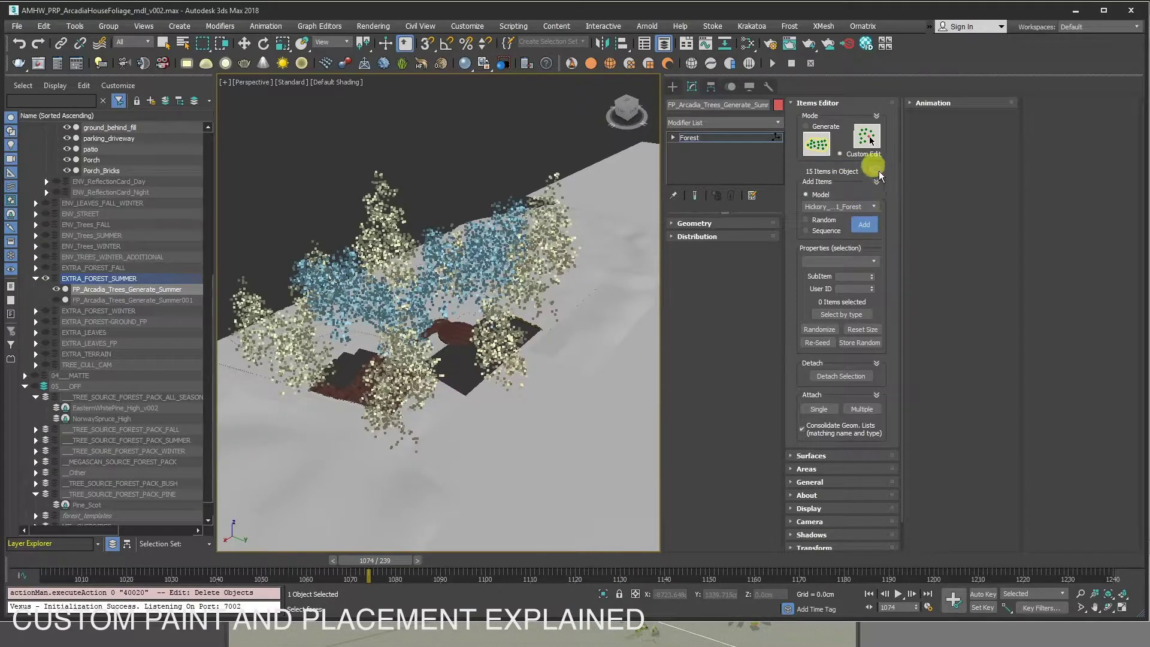
left_click(879, 170)
mouse_move(533, 308)
middle_mouse_down("alt")
mouse_move(550, 322)
mouse_move(560, 312)
middle_mouse_up("alt")
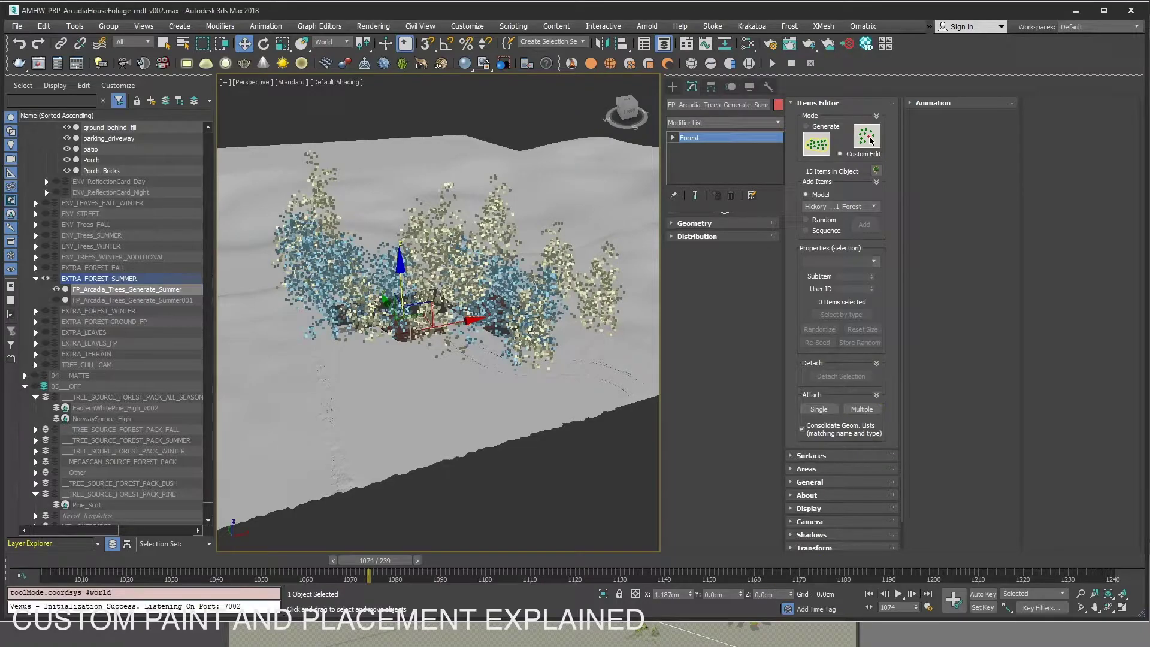
Hide FP_Arcadia_Trees_Generate_Summer, show ENV_Arcadia_GRASS to inspect it, then hide it again
left_click(56, 290)
scroll(53, 240, "up", 3)
left_click(55, 143)
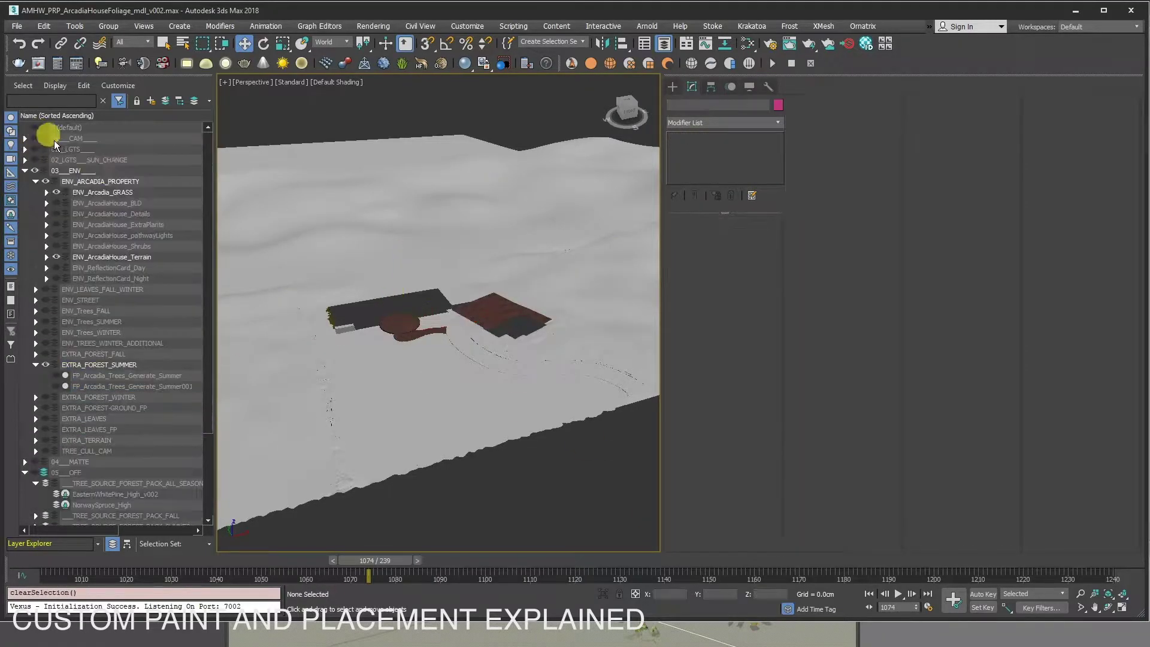
left_click(46, 192)
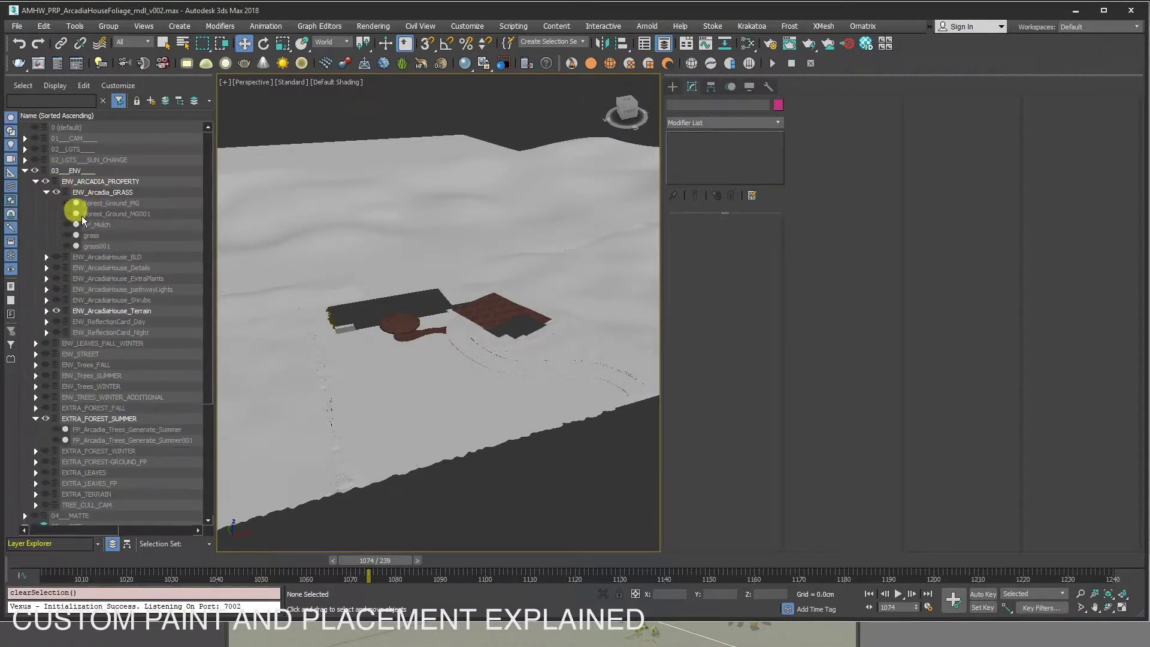
middle_click_drag(411, 249, 95, 164, "alt")
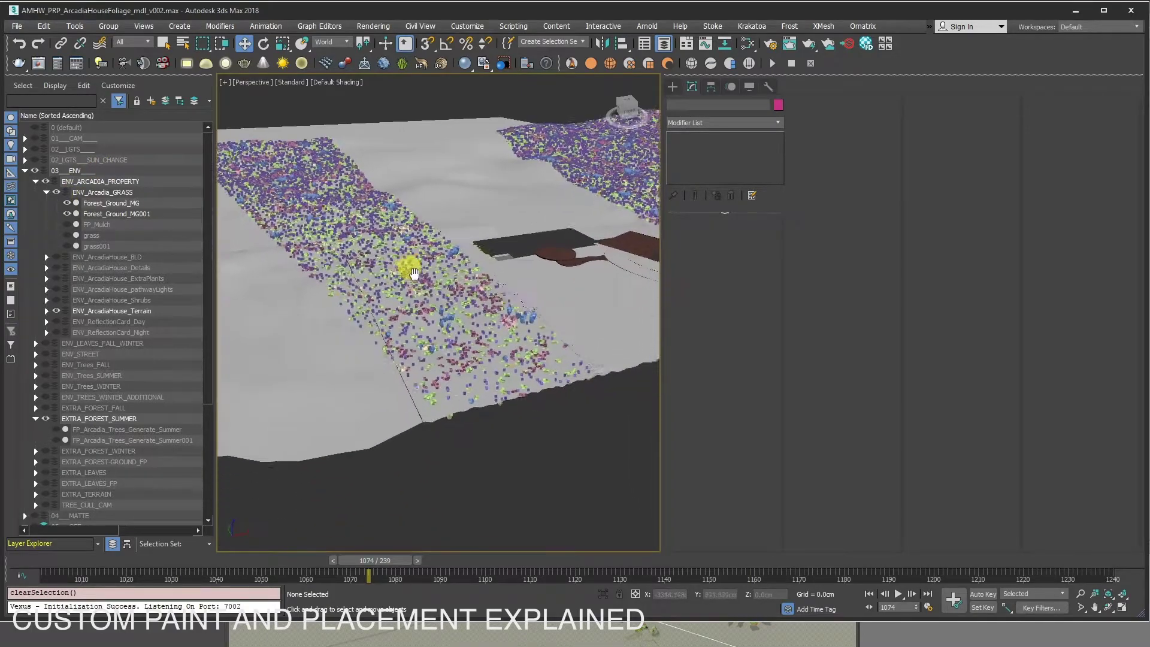
mouse_move(406, 264)
middle_mouse_down("alt")
mouse_move(295, 246)
mouse_move(405, 383)
middle_mouse_up("alt")
scroll(377, 359, "up", 2)
scroll(276, 270, "up", 2)
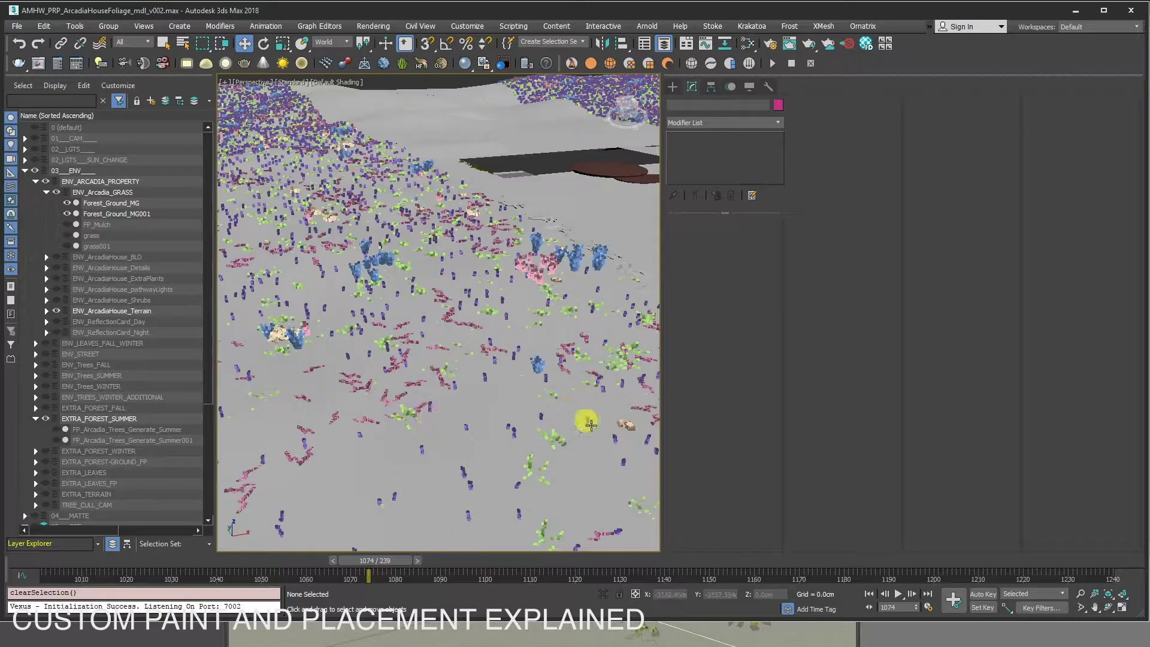
middle_click_drag(591, 425, 526, 334, "alt")
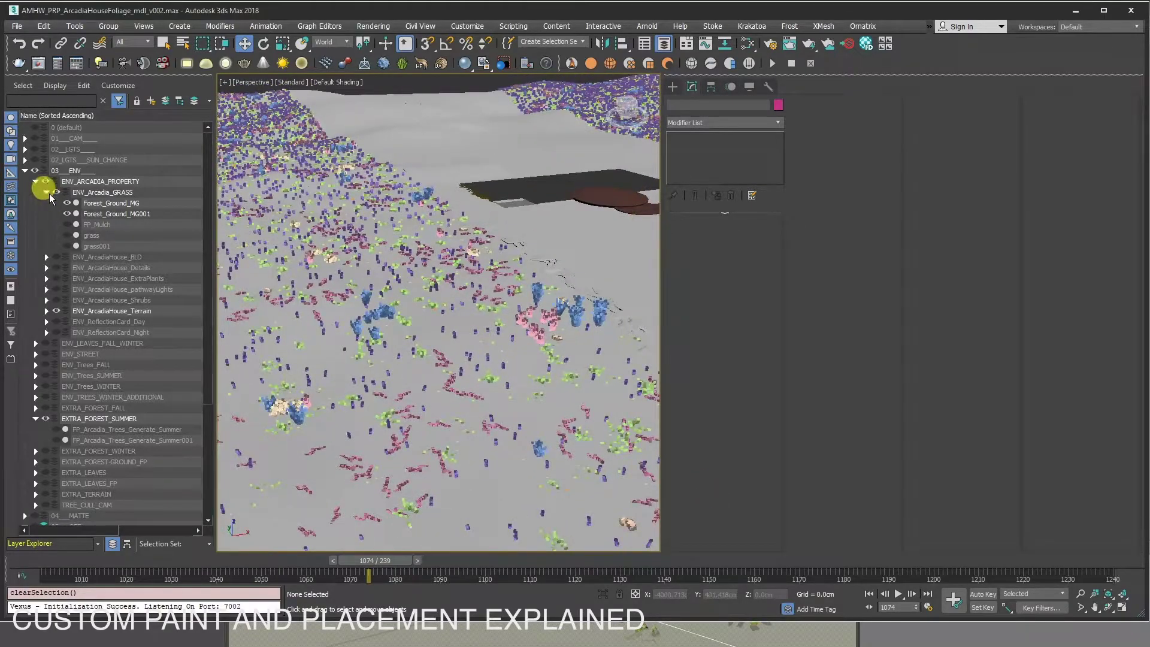
left_click(55, 191)
scroll(92, 256, "down", 5)
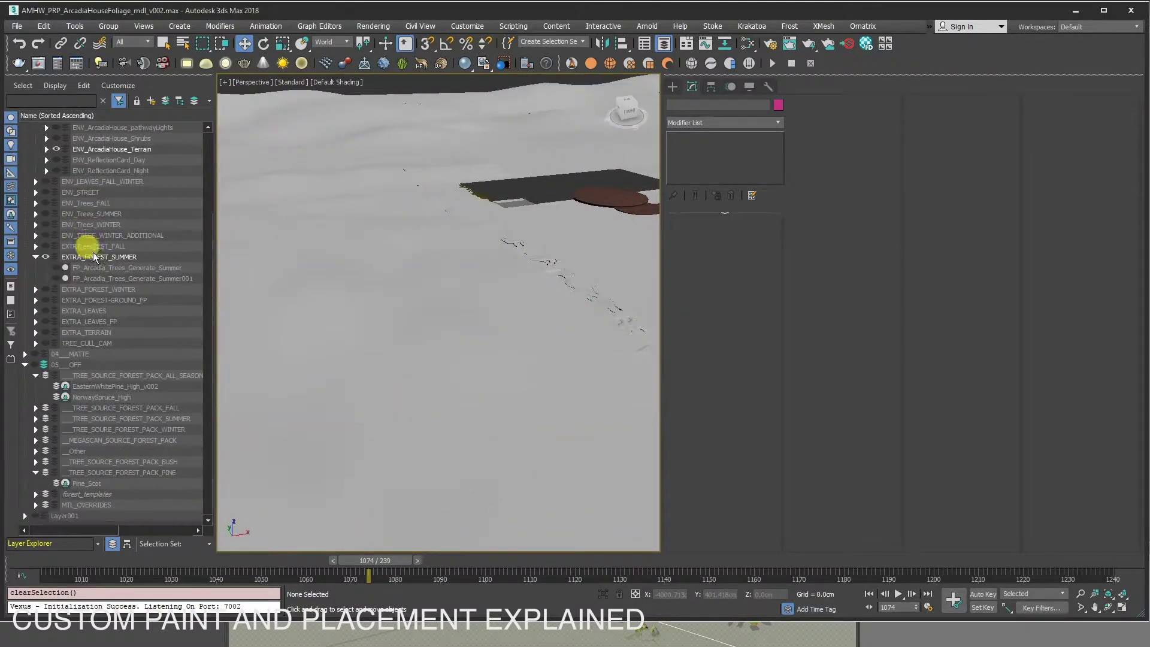
left_click(36, 300)
Unhide the EXTRA_FOREST-GROUND_FP layer, select all its objects and frame them
left_click(46, 300)
double_click(109, 300)
key("z")
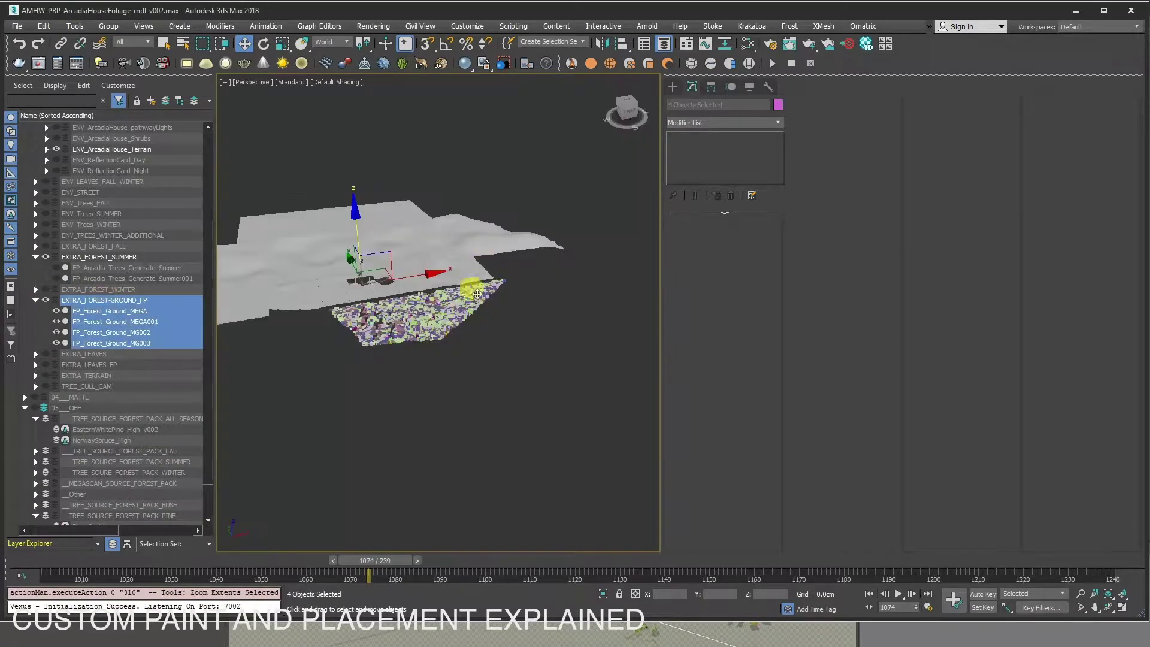
scroll(477, 294, "up", 8)
mouse_move(513, 249)
middle_mouse_down("alt")
mouse_move(449, 300)
mouse_move(432, 467)
middle_mouse_up("alt")
Expand EXTRA_TERRAIN, go to frame 1004, and select FP_Forest_Ground_MEGA
left_click(35, 375)
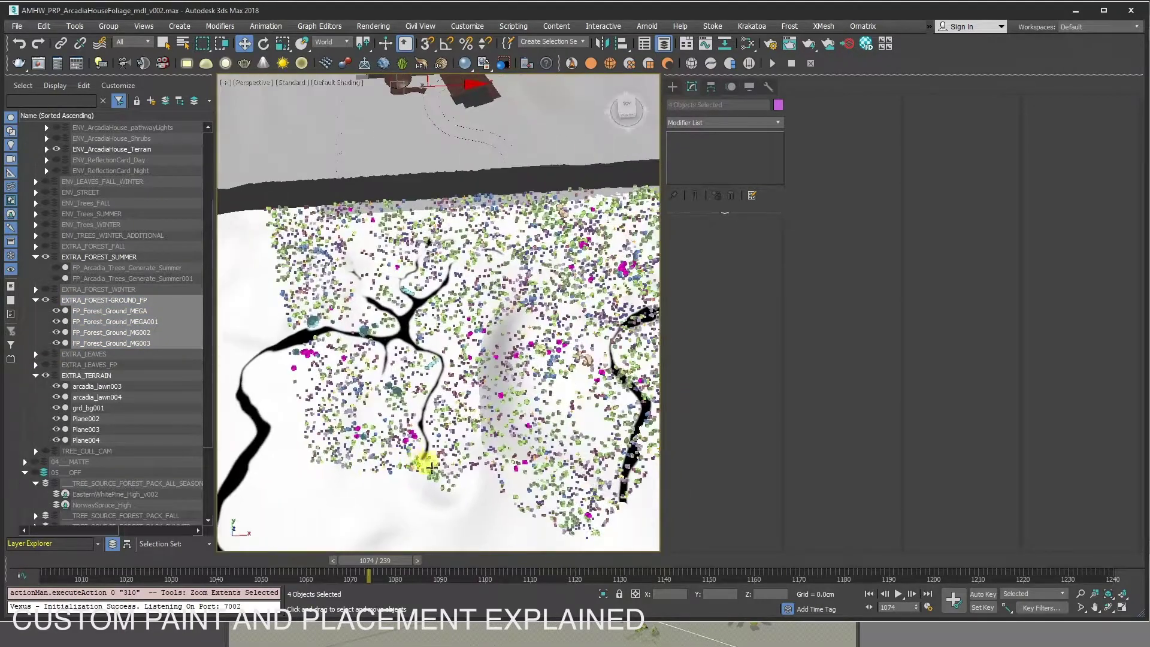
middle_click_drag(317, 370, 350, 252, "alt")
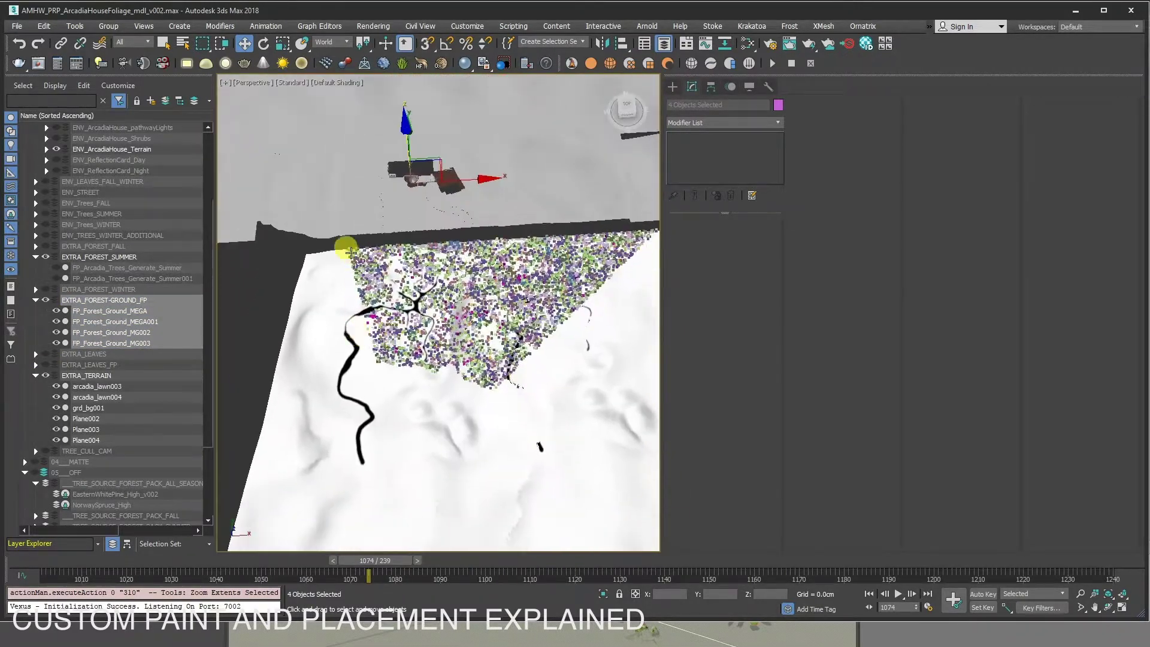
middle_click_drag(453, 248, 560, 257, "alt")
left_click(69, 560)
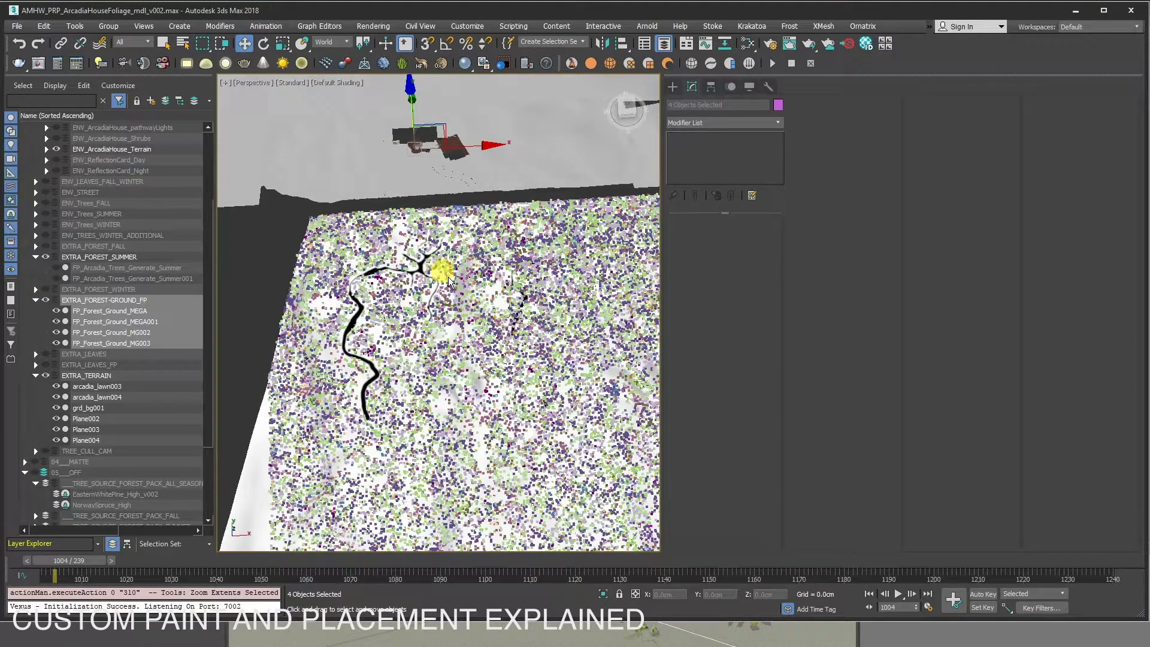
scroll(391, 346, "up", 2)
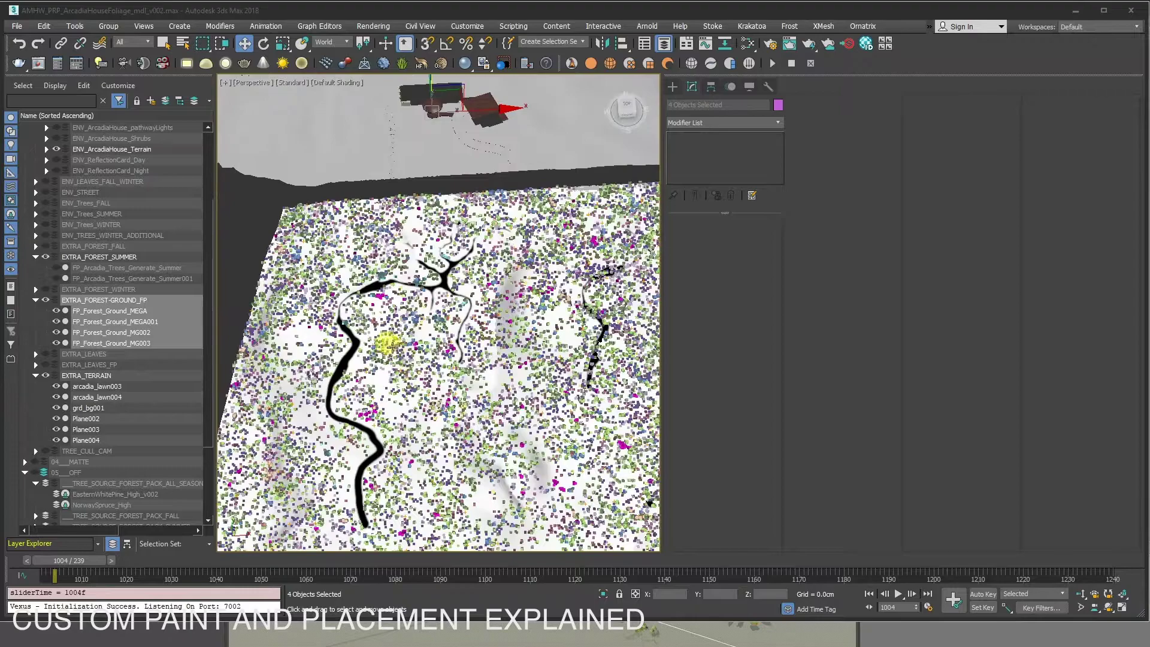
scroll(391, 346, "up", 3)
scroll(419, 290, "up", 2)
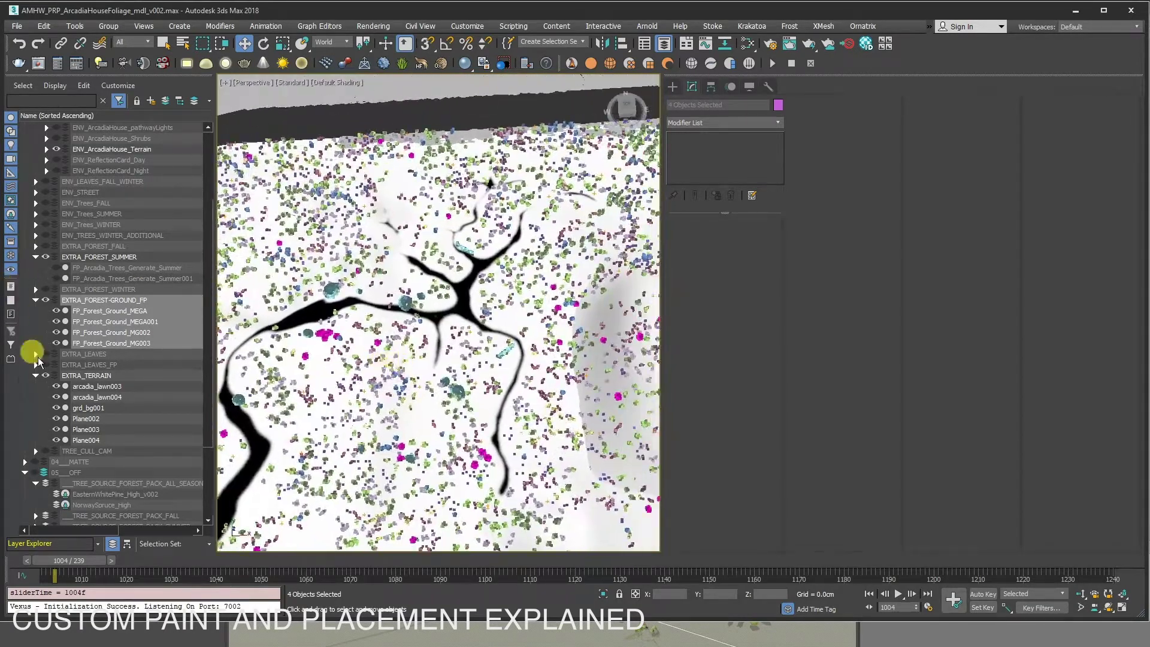
left_click(153, 307)
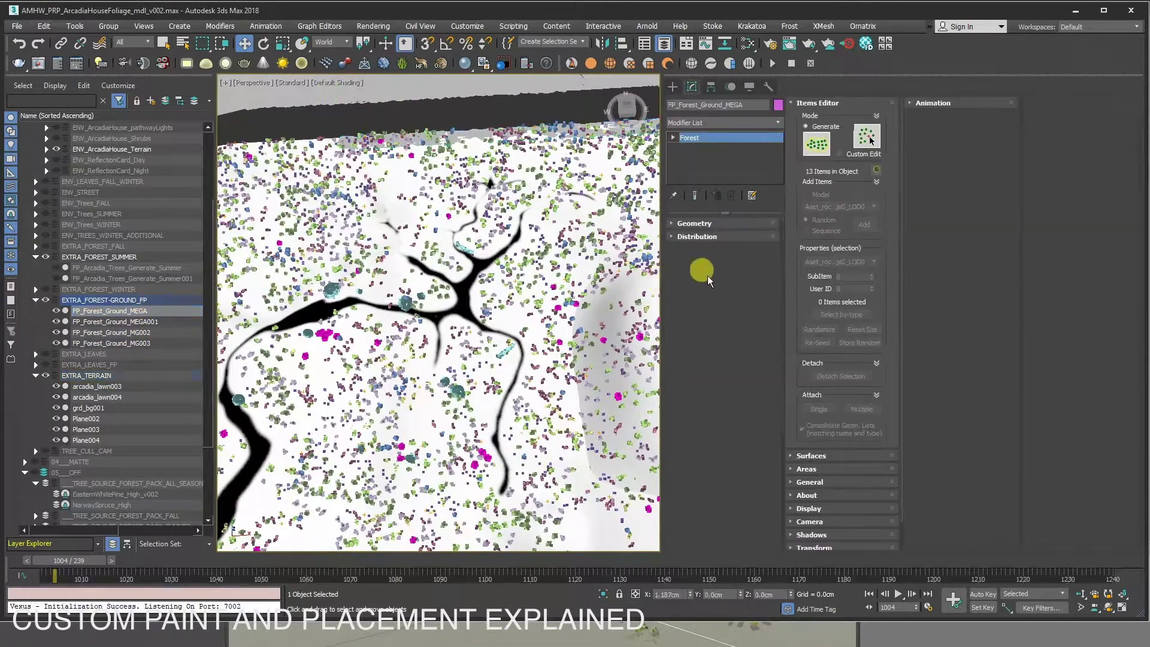
Inspect the MEGA001 and MG002 ground scatters, then hide MG002 and MG003
left_click(172, 322)
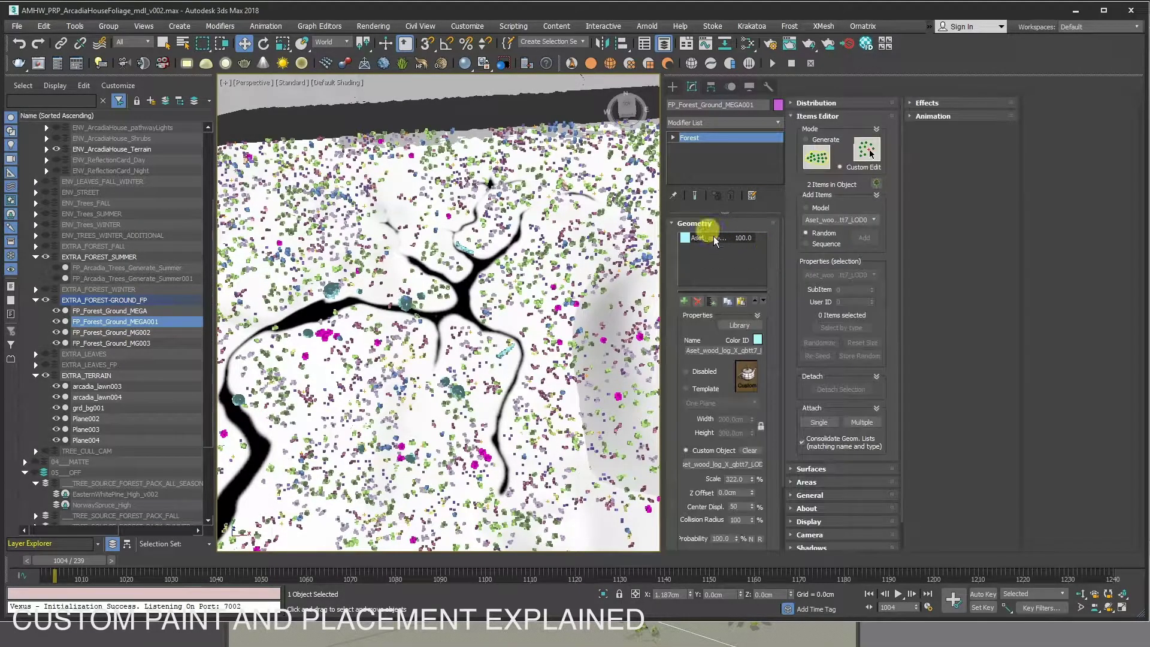
left_click(271, 302)
left_click(705, 240)
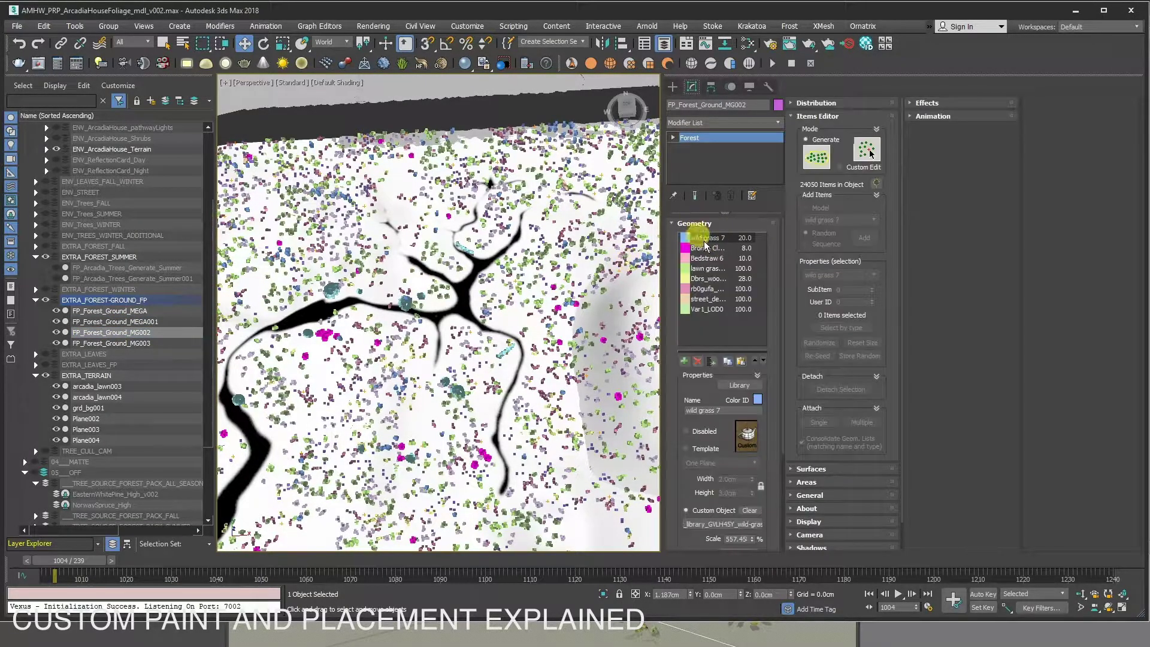
middle_click_drag(396, 240, 469, 291, "alt")
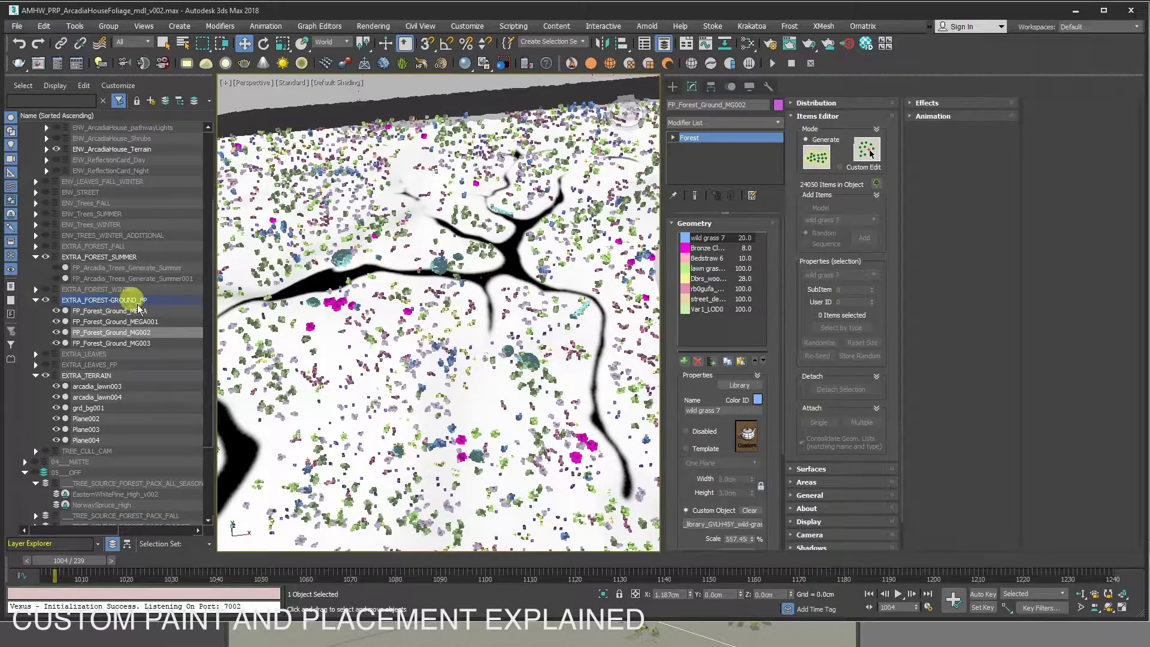
left_click(57, 343)
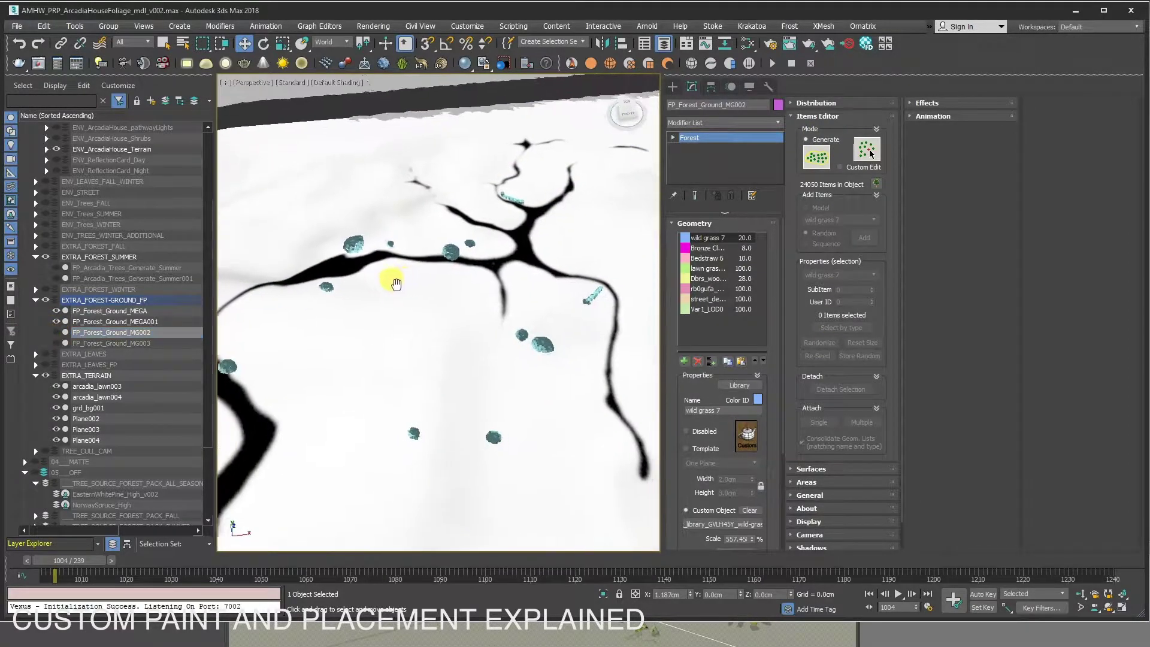
left_click(137, 311)
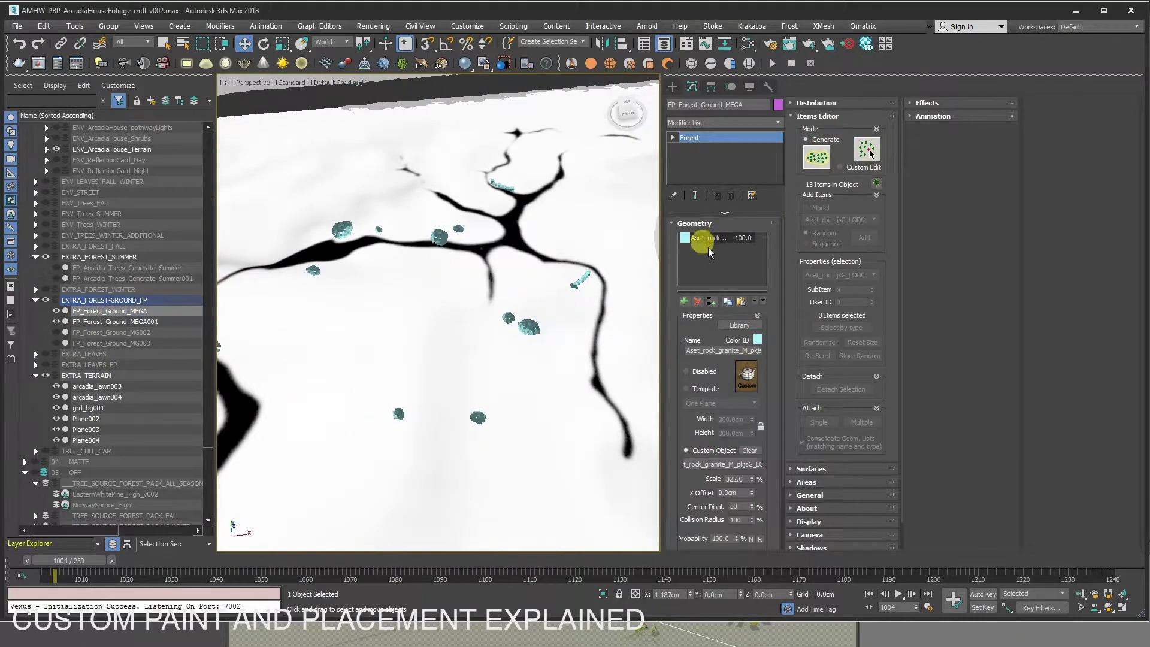
Review the rock scatter's distribution, toggle the New paint area off and on, and view Surface Area
left_click(804, 116)
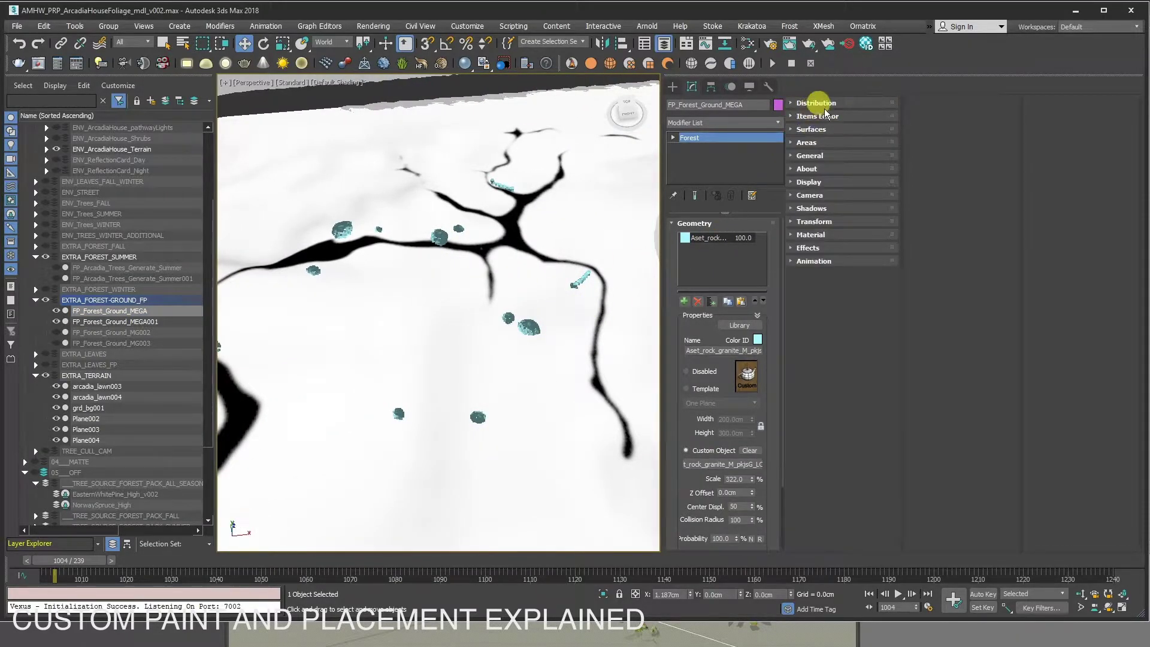
left_click(824, 108)
scroll(791, 303, "down", 5)
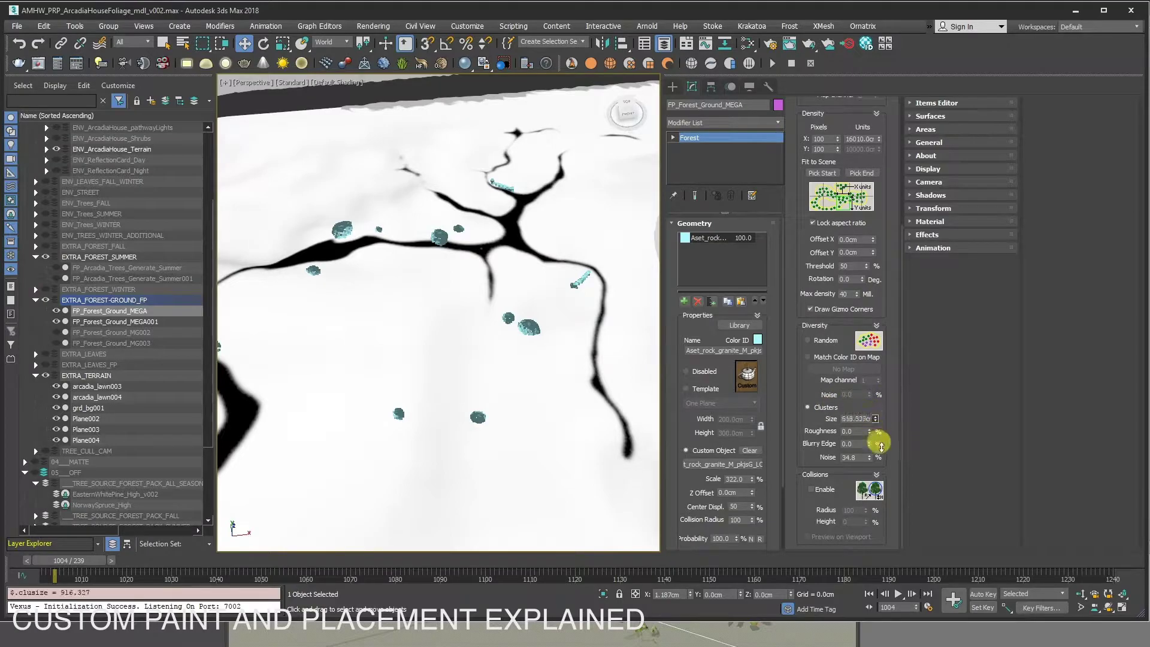
scroll(839, 240, "up", 2)
left_click(795, 94)
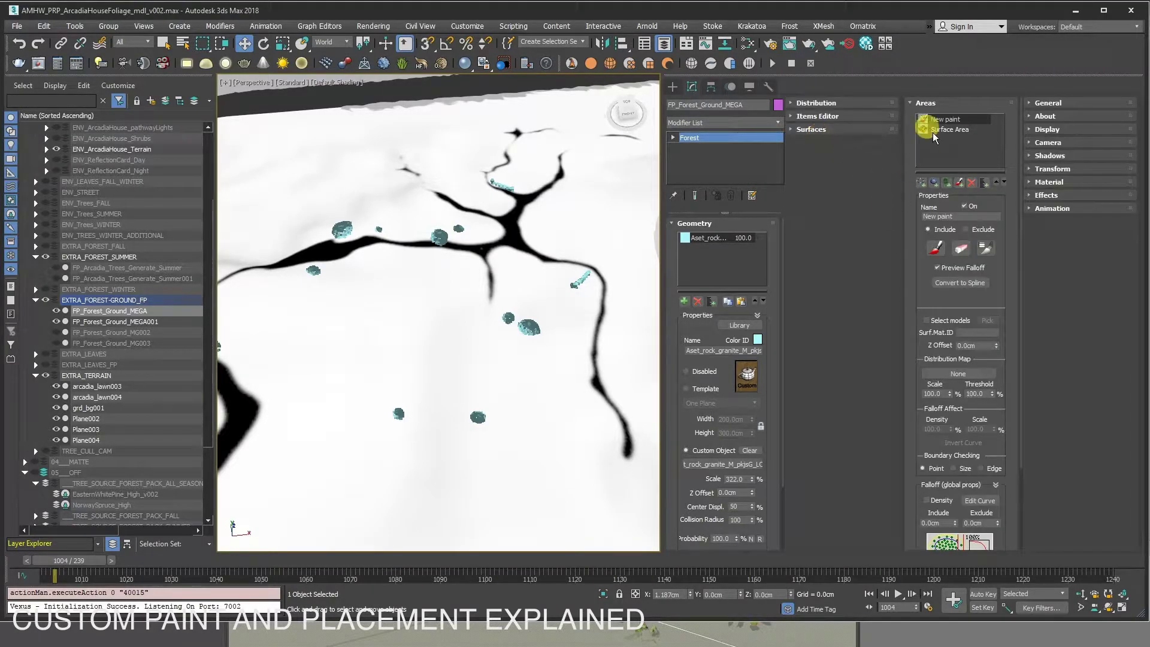
left_click(965, 206)
left_click(965, 207)
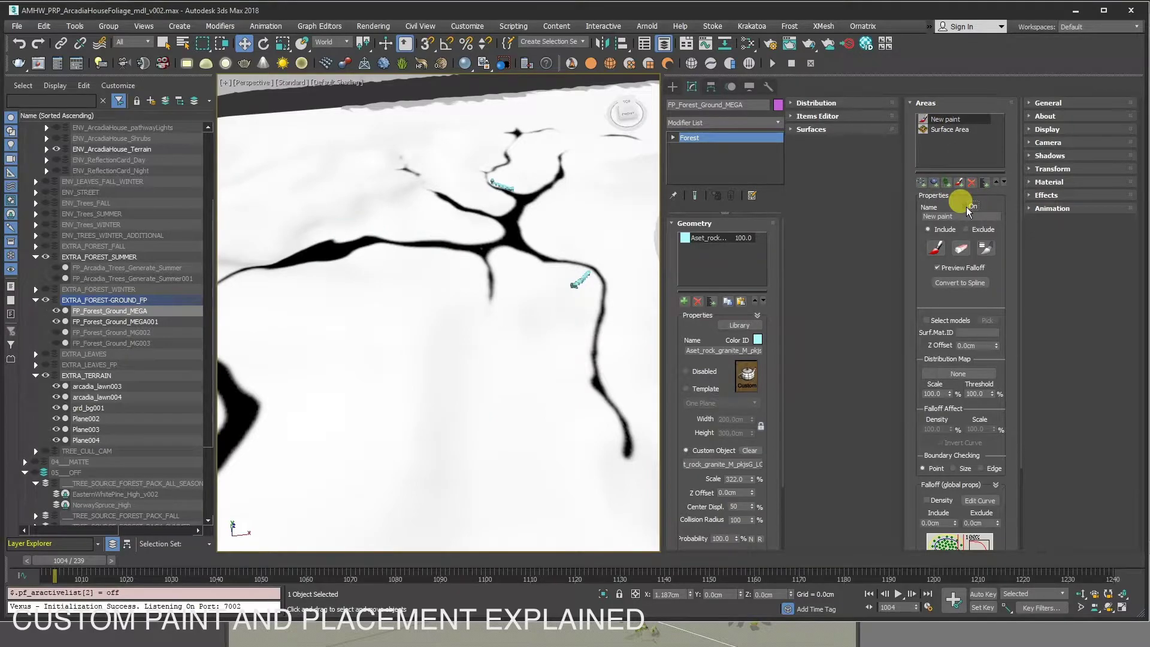
left_click(951, 129)
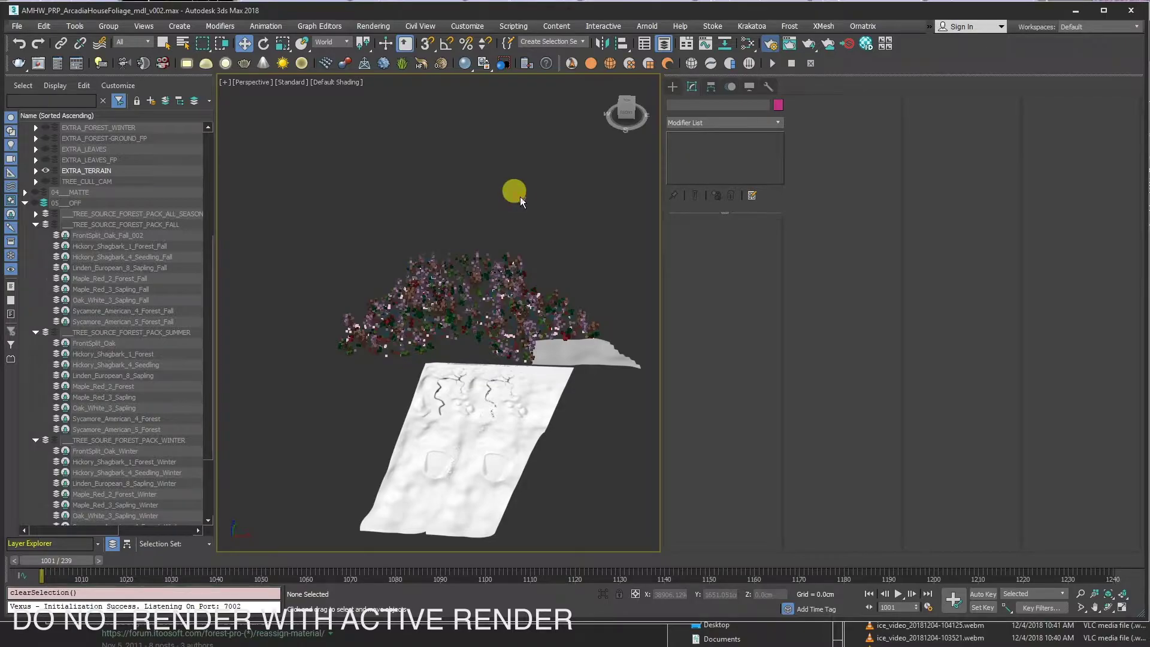
Open the V-Ray VFB from the viewport quad menu and bring Render Setup into view
right_click(520, 196)
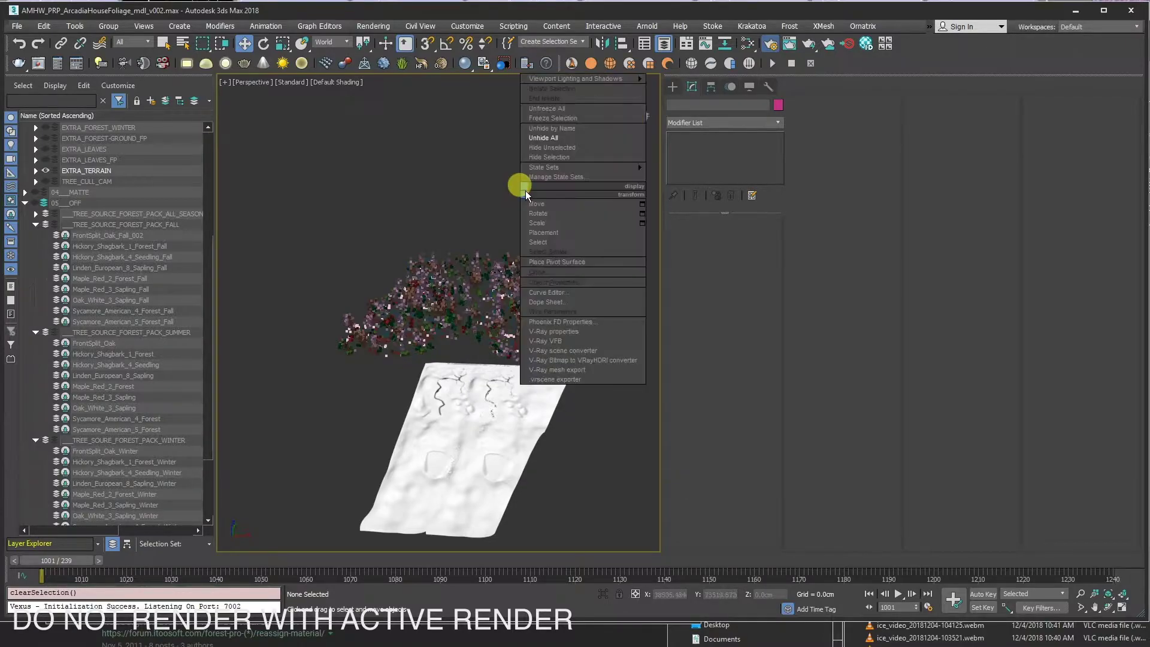
left_click(550, 340)
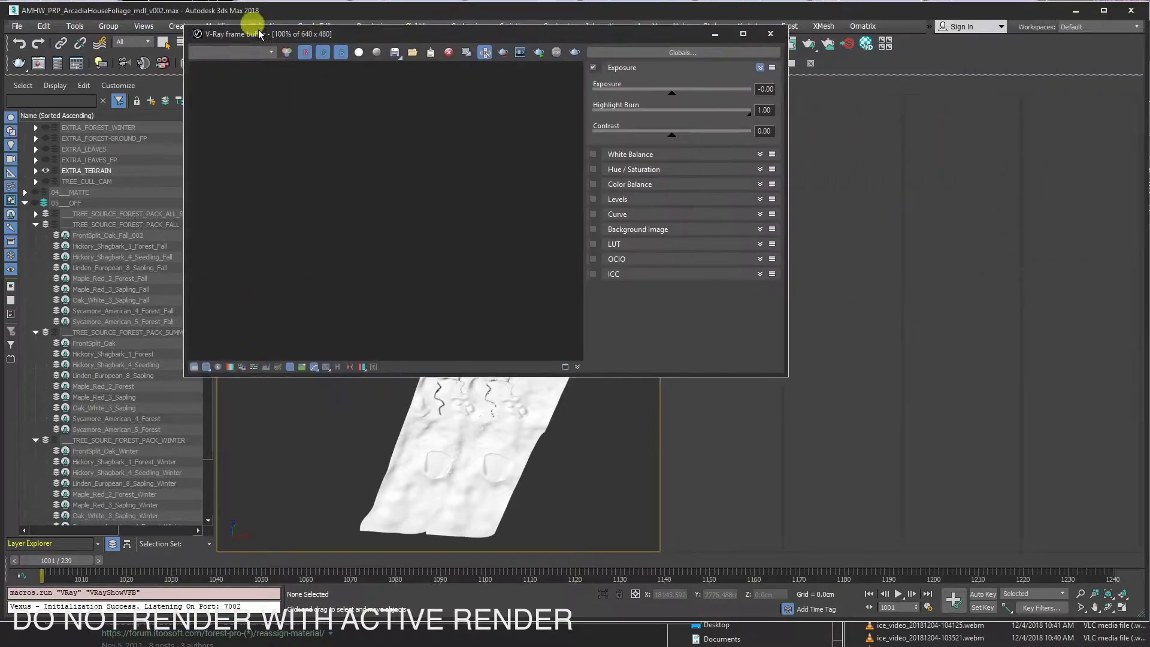
key("F10")
left_click_drag(1021, 27, 840, 31)
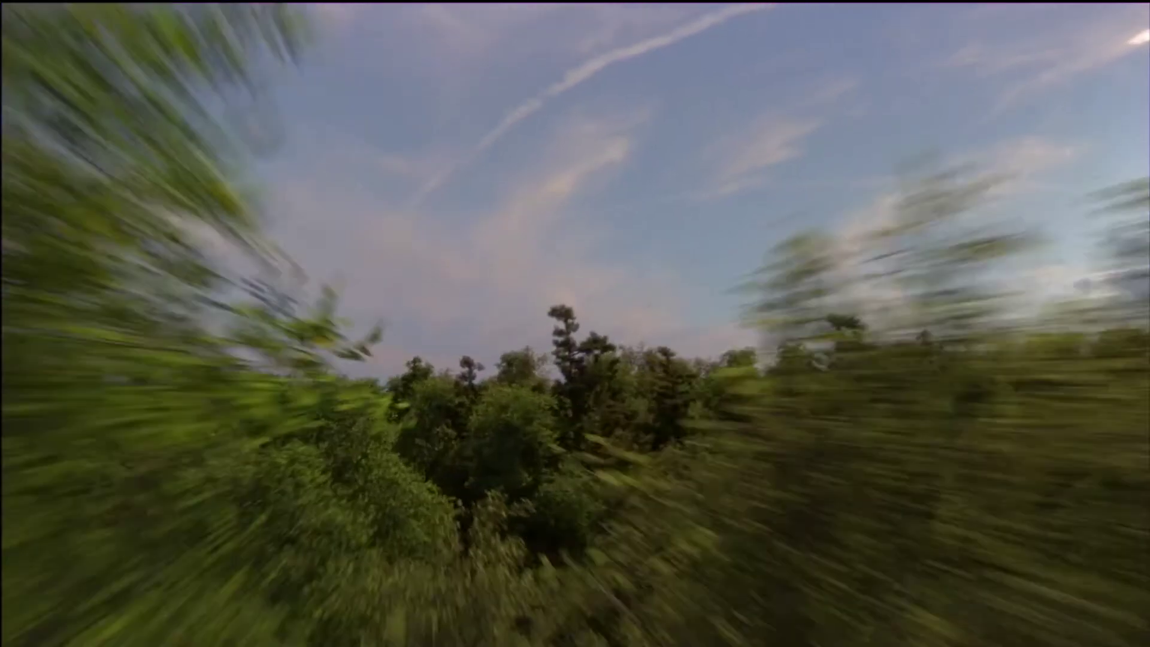